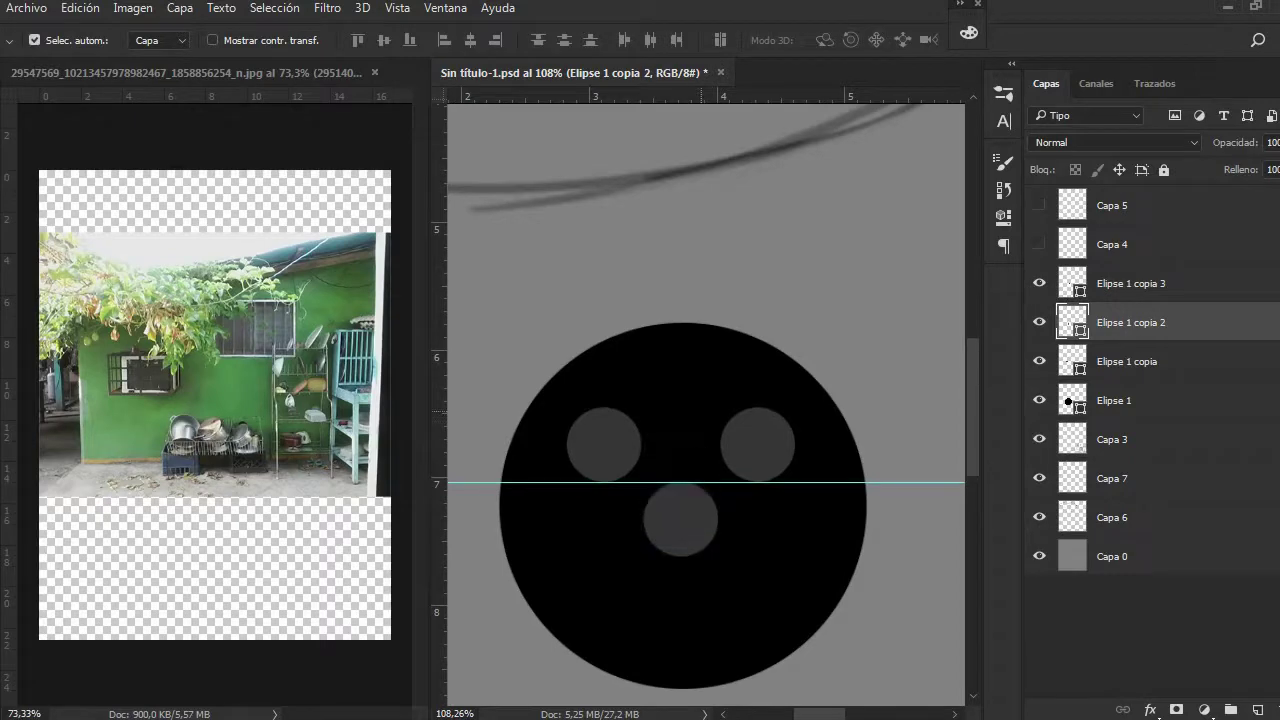
# - Arrange the three small gray circles inside the black disc, aligning them with horizontal guides
pyautogui.scroll(-2, 706, 400)
pyautogui.scroll(-3, 706, 400)
pyautogui.scroll(5, 706, 400)
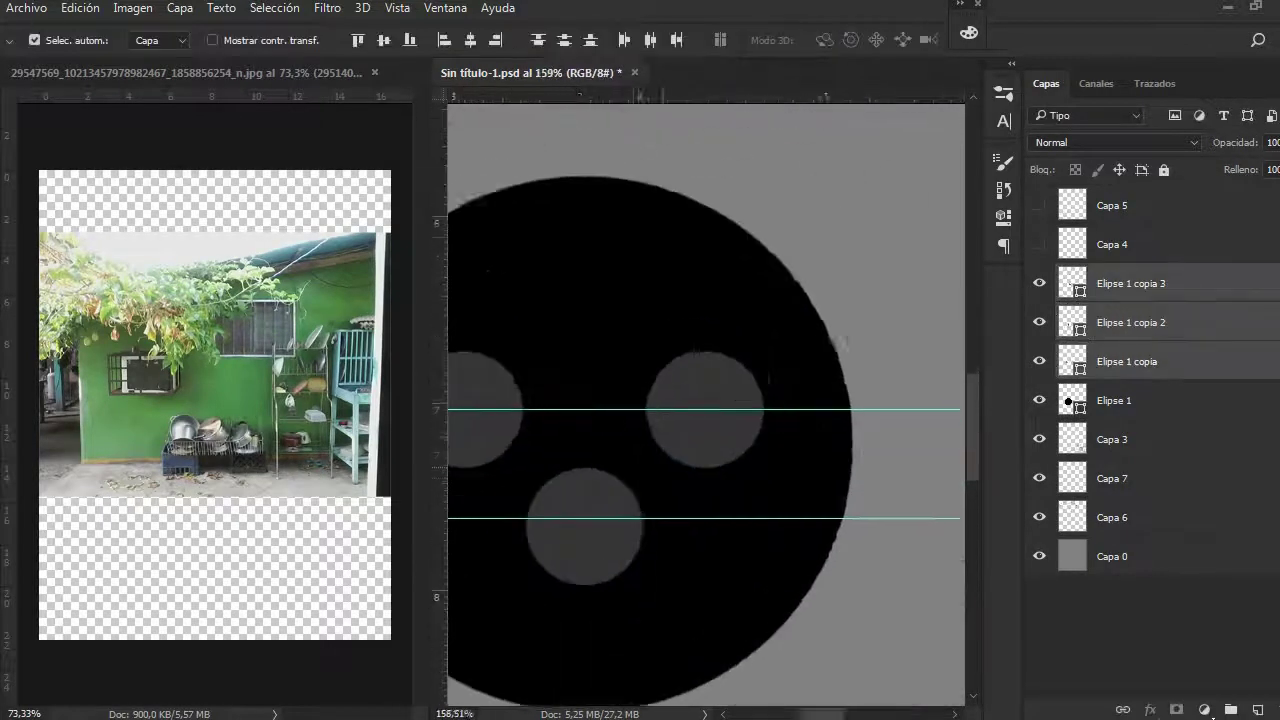
pyautogui.moveTo(752, 490); pyautogui.dragTo(752, 480)
pyautogui.moveTo(737, 395); pyautogui.dragTo(737, 423)
pyautogui.moveTo(737, 486); pyautogui.dragTo(737, 475)
pyautogui.scroll(-4, 706, 400)
# - Recolor the disc shapes in gray tones, then group them and merge a copy of the group into one layer
pyautogui.doubleClick(1068, 439)
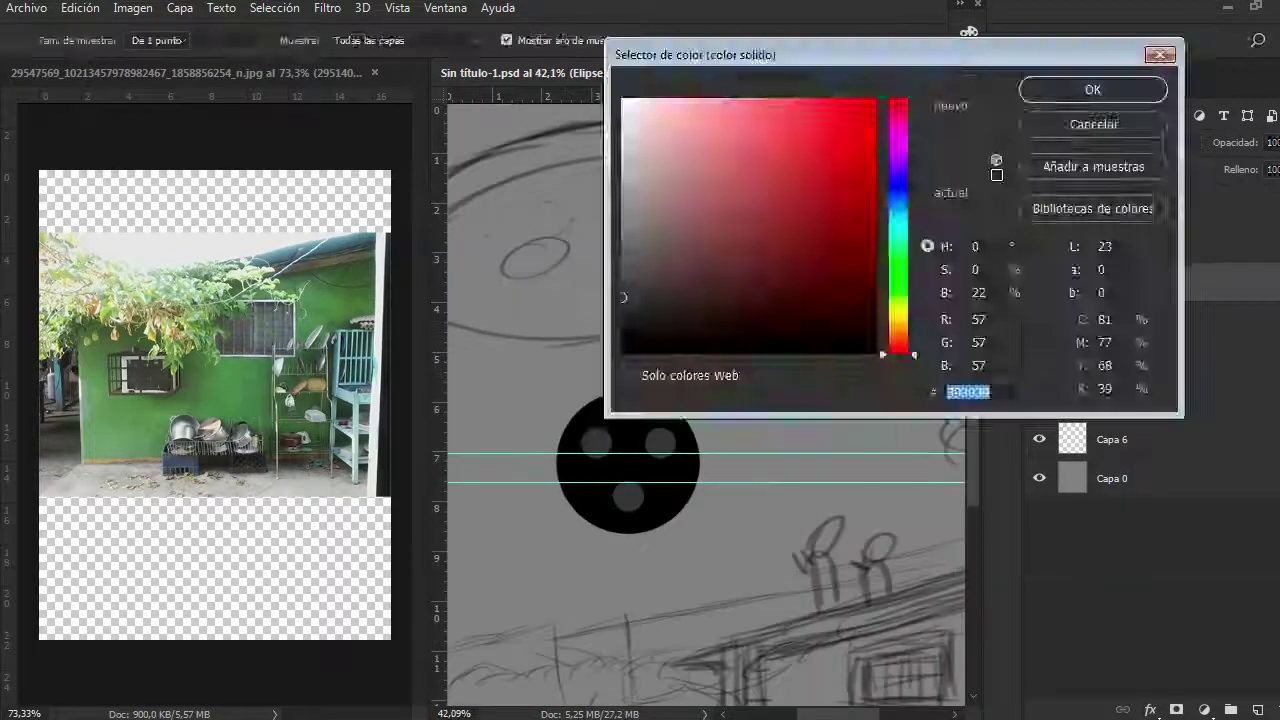
pyautogui.click(622, 310)
pyautogui.press('Return')
pyautogui.hotkey('ctrl', 'g')
pyautogui.hotkey('ctrl', 'alt', 'e')
# - Transform the merged disc in perspective, widen it and place it over the flying saucer sketch
pyautogui.hotkey('ctrl', 't')
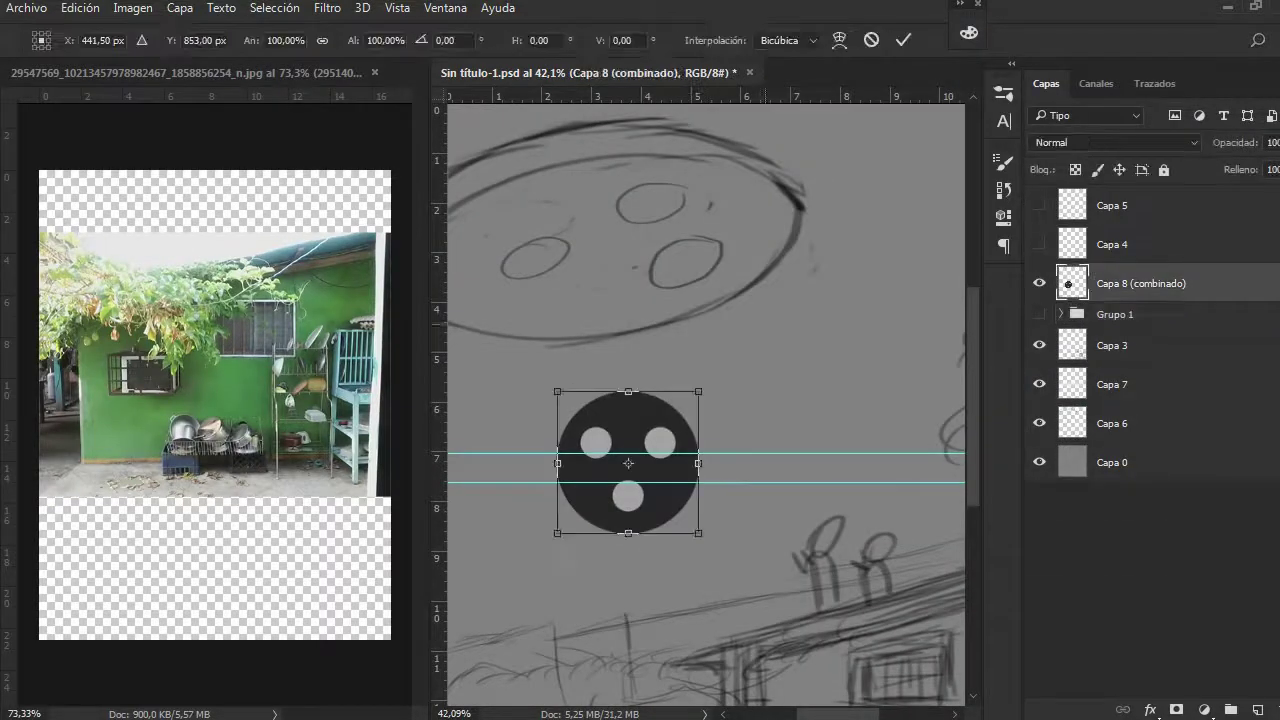
pyautogui.moveTo(720, 380); pyautogui.dragTo(751, 476)
pyautogui.rightClick(673, 402)
pyautogui.click(757, 186)
pyautogui.press('Return')
pyautogui.hotkey('ctrl', 't')
pyautogui.rightClick(729, 434)
pyautogui.click(771, 234)
pyautogui.moveTo(700, 390); pyautogui.dragTo(814, 386)
pyautogui.moveTo(628, 460); pyautogui.dragTo(617, 262)
pyautogui.press('Return')
# - Duplicate the saucer layer and slightly darken the copy by lowering its lightness with Hue/Saturation
pyautogui.hotkey('ctrl', '-')
pyautogui.hotkey('ctrl', 't')
pyautogui.press('Escape')
pyautogui.hotkey('ctrl', 'u')
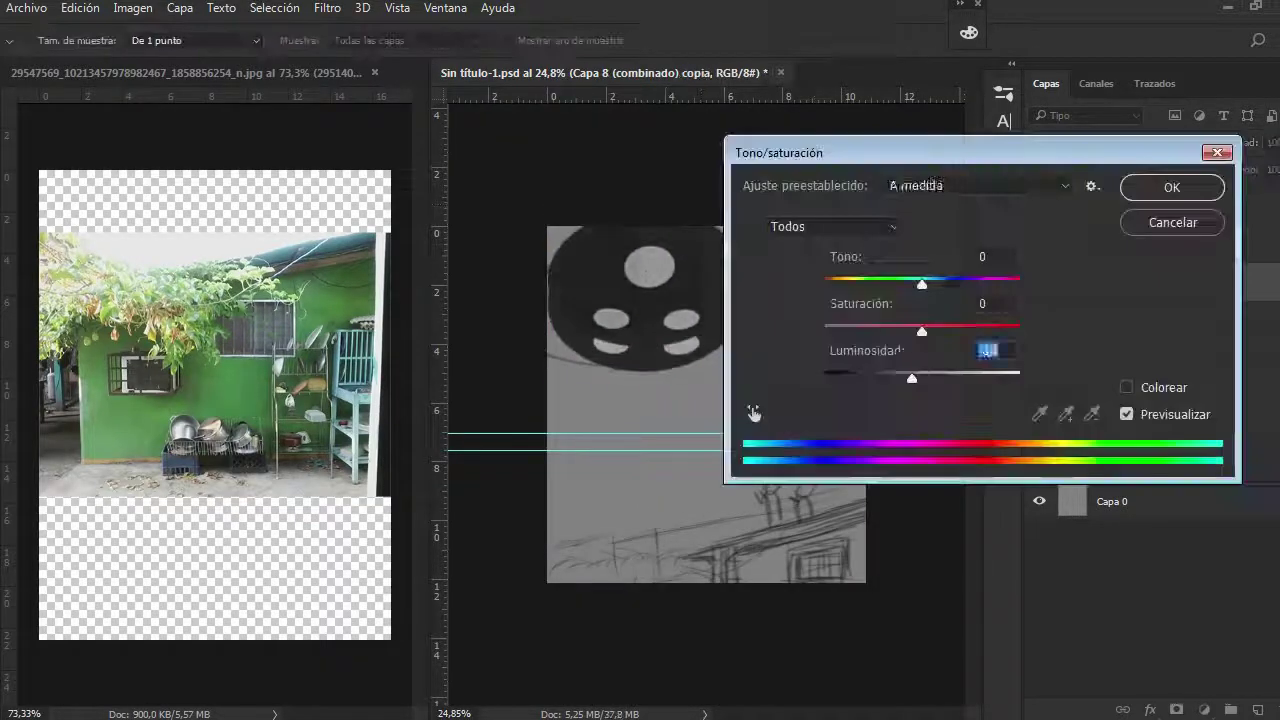
pyautogui.press('Escape')
# - Enlarge the saucer copy beneath the original to about 104% width and 111% height with a slight skew
pyautogui.hotkey('ctrl', '+')
pyautogui.hotkey('ctrl', 'alt', 't')
pyautogui.scroll(-3, 533, 145)
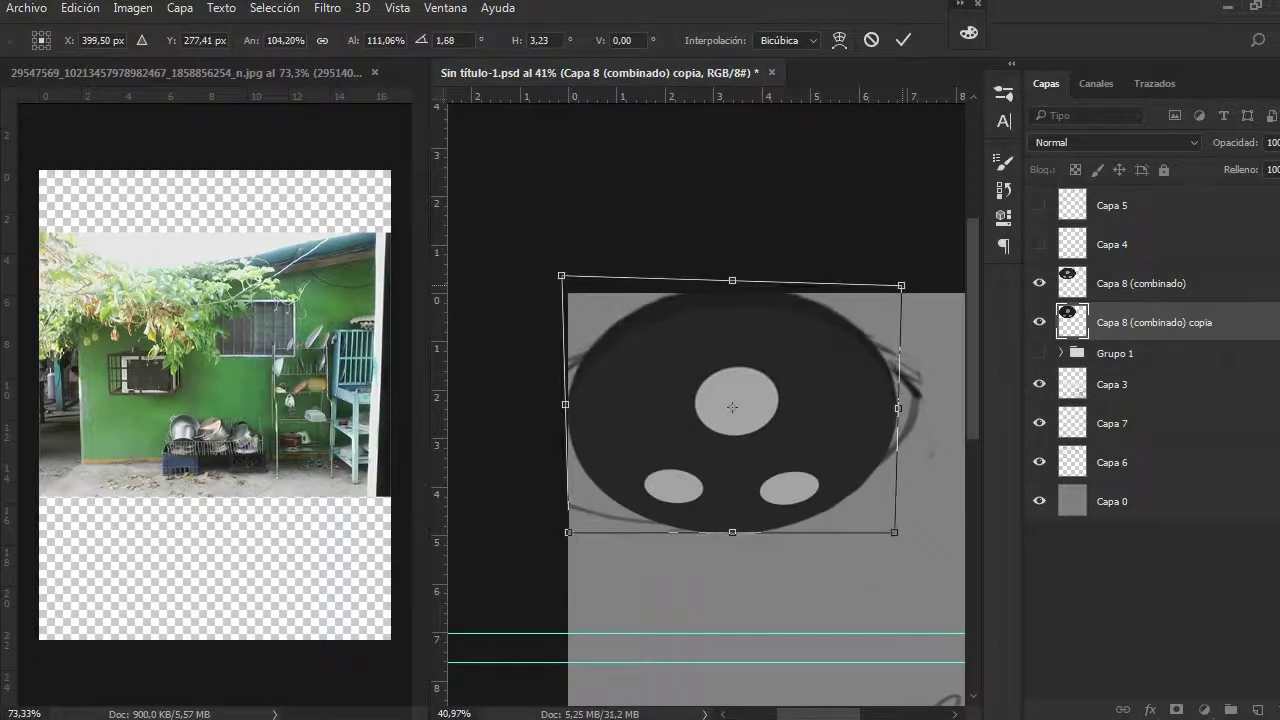
pyautogui.press('Return')
# - Scale the upper saucer layer's height to about 93% so the darker copy forms its rim
pyautogui.scroll(-2, 705, 400)
pyautogui.hotkey('alt', ']')
pyautogui.hotkey('ctrl', 't')
pyautogui.press('Escape')
pyautogui.hotkey('ctrl', 't')
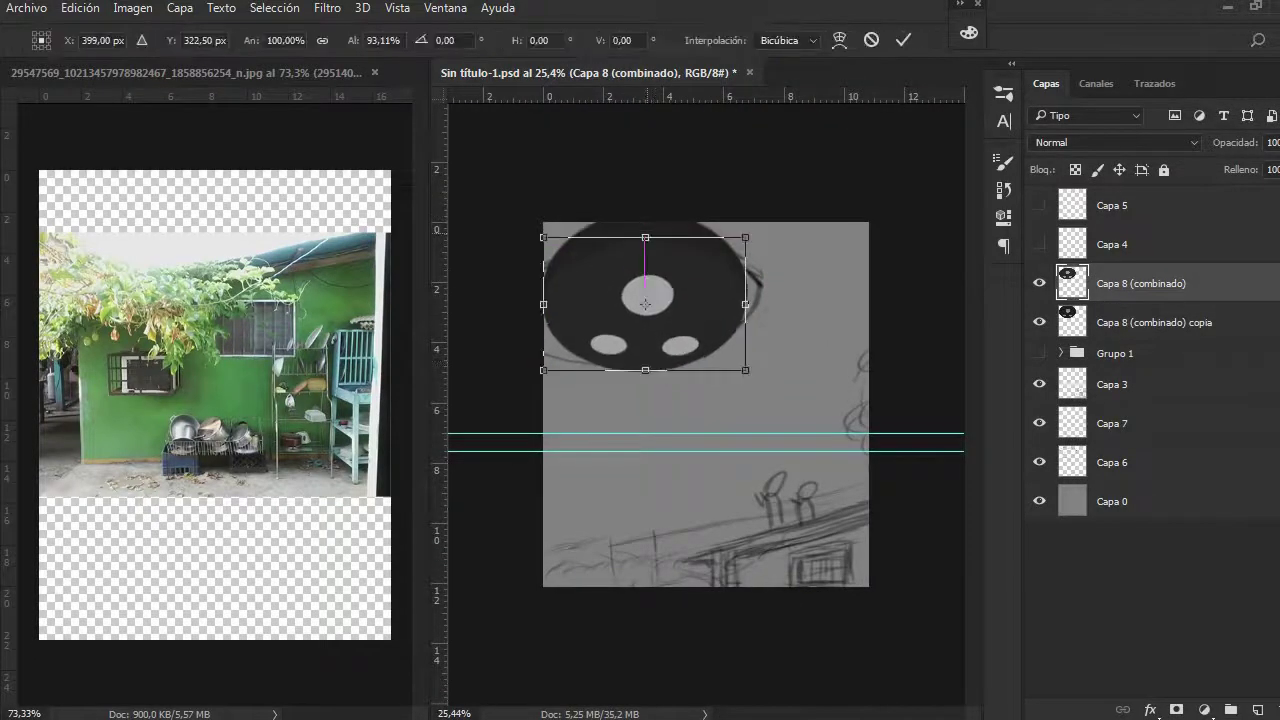
pyautogui.press('Escape')
# - Group the sketch layers Capa 3, Capa 7 and Capa 6, merge a copy and add a new paint layer beneath it
pyautogui.scroll(1, 705, 400)
pyautogui.rightClick(1110, 384)
pyautogui.press('Escape')
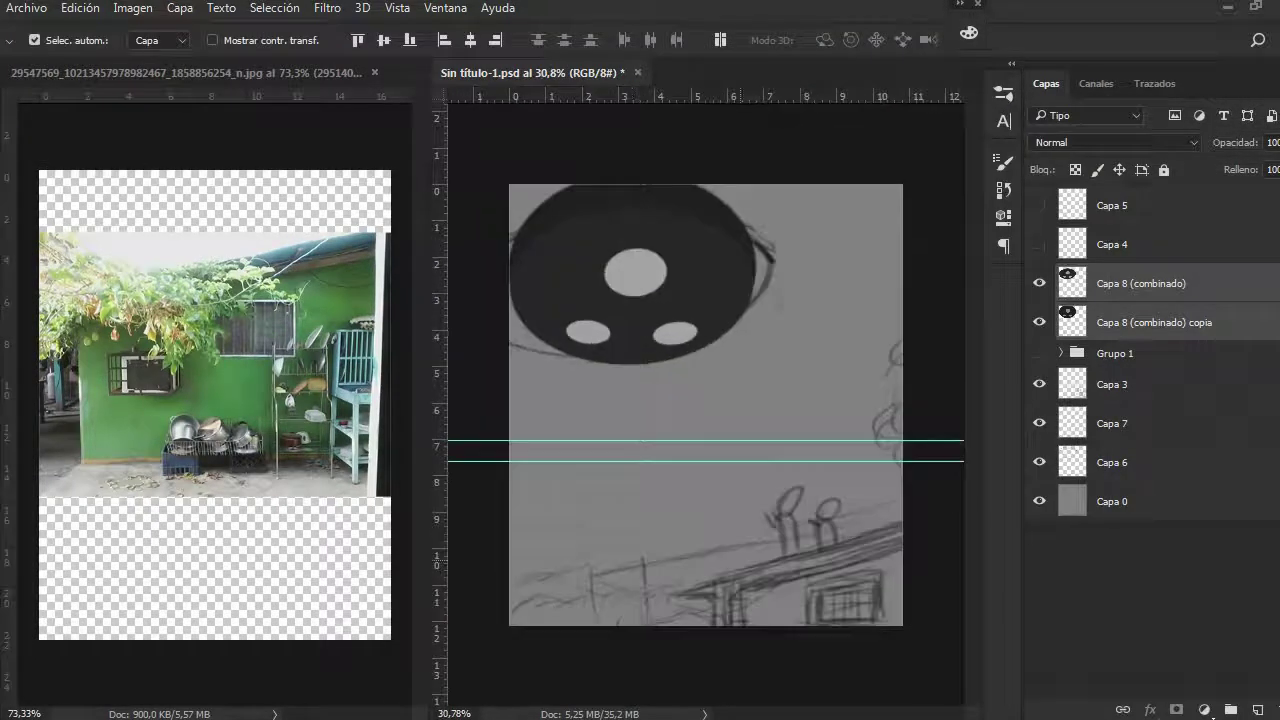
pyautogui.click(1110, 384)
pyautogui.keyDown('ctrl'); pyautogui.click(1110, 462); pyautogui.keyUp('ctrl')
pyautogui.hotkey('ctrl', 'g')
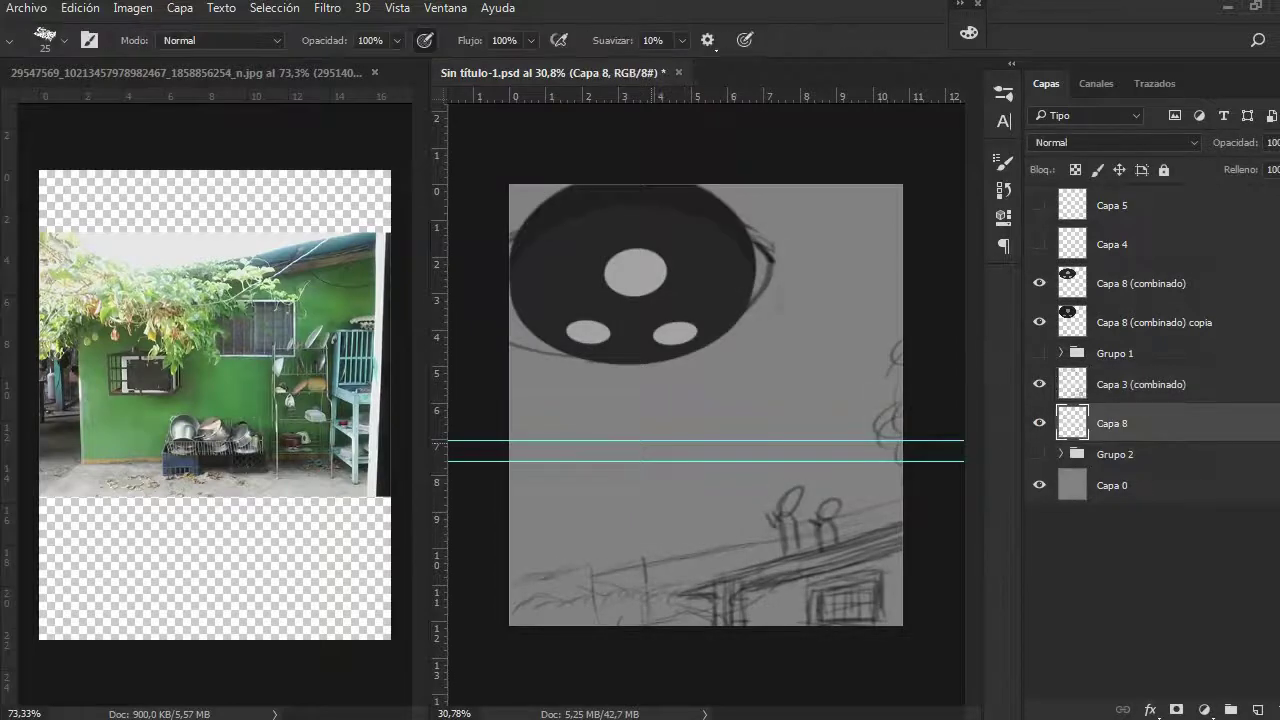
# - Recolor the background layer Capa 0 dark navy and lighten the merged sketch lines
pyautogui.hotkey('ctrl', 'u')
pyautogui.press('Return')
pyautogui.click(1140, 384)
pyautogui.press('b')
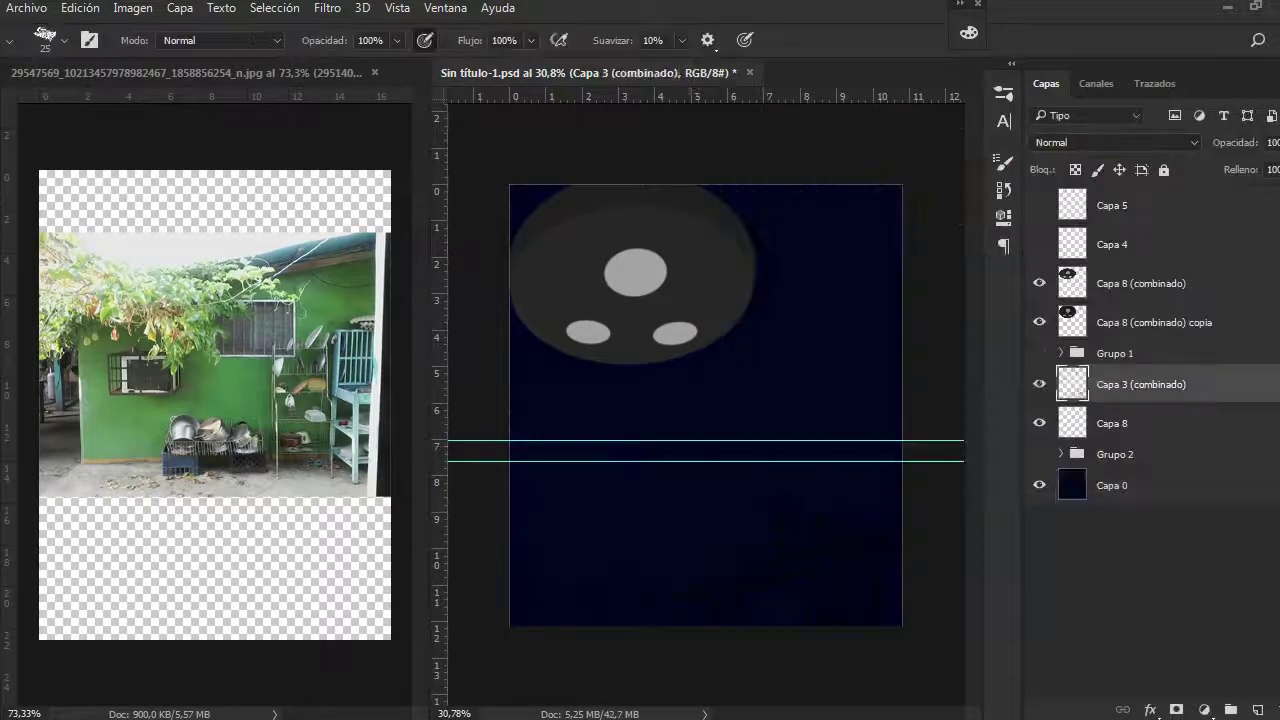
# - Transform both saucer layers together to tilt and widen the saucer over its sketch outline
pyautogui.click(1140, 283)
pyautogui.keyDown('shift'); pyautogui.click(1150, 322); pyautogui.keyUp('shift')
pyautogui.hotkey('ctrl', 't')
pyautogui.press('Escape')
pyautogui.scroll(-2, 705, 400)
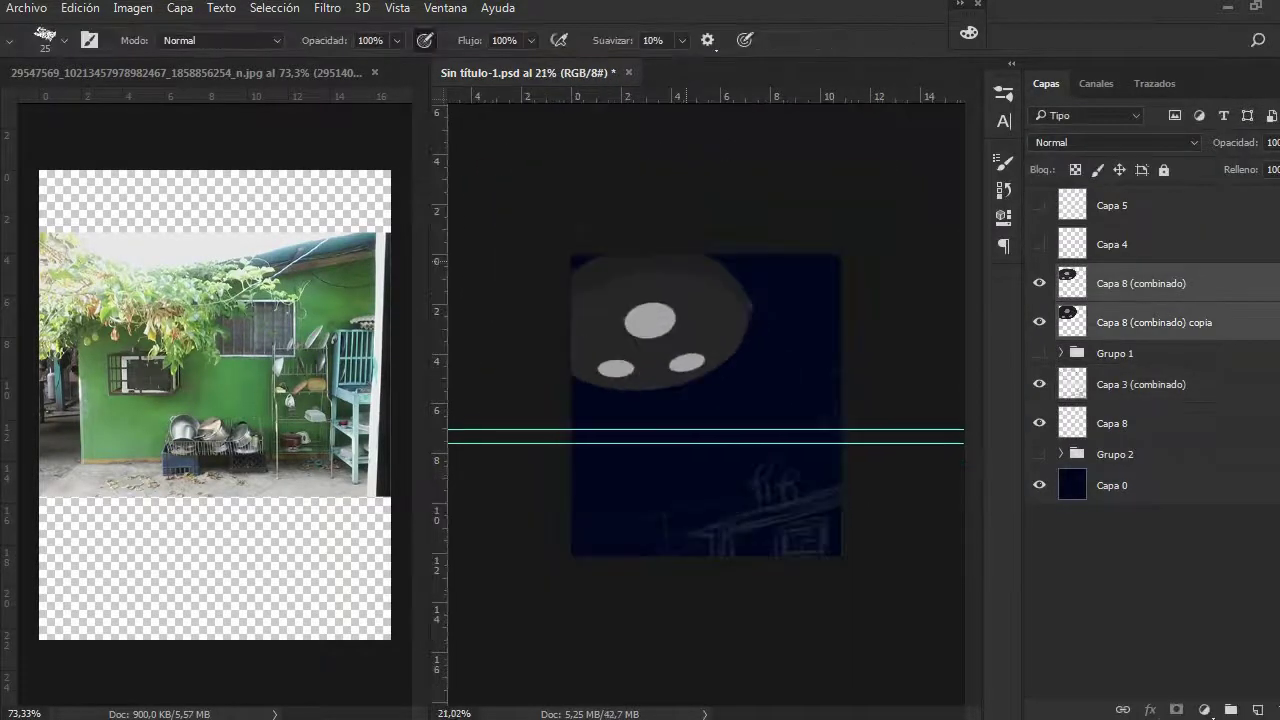
# - Block in the house on Capa 8 with a green wall, blue roof edge and gray-blue roof and fence
pyautogui.scroll(2, 705, 405)
pyautogui.click(1112, 423)
pyautogui.moveTo(880, 615); pyautogui.dragTo(780, 605)
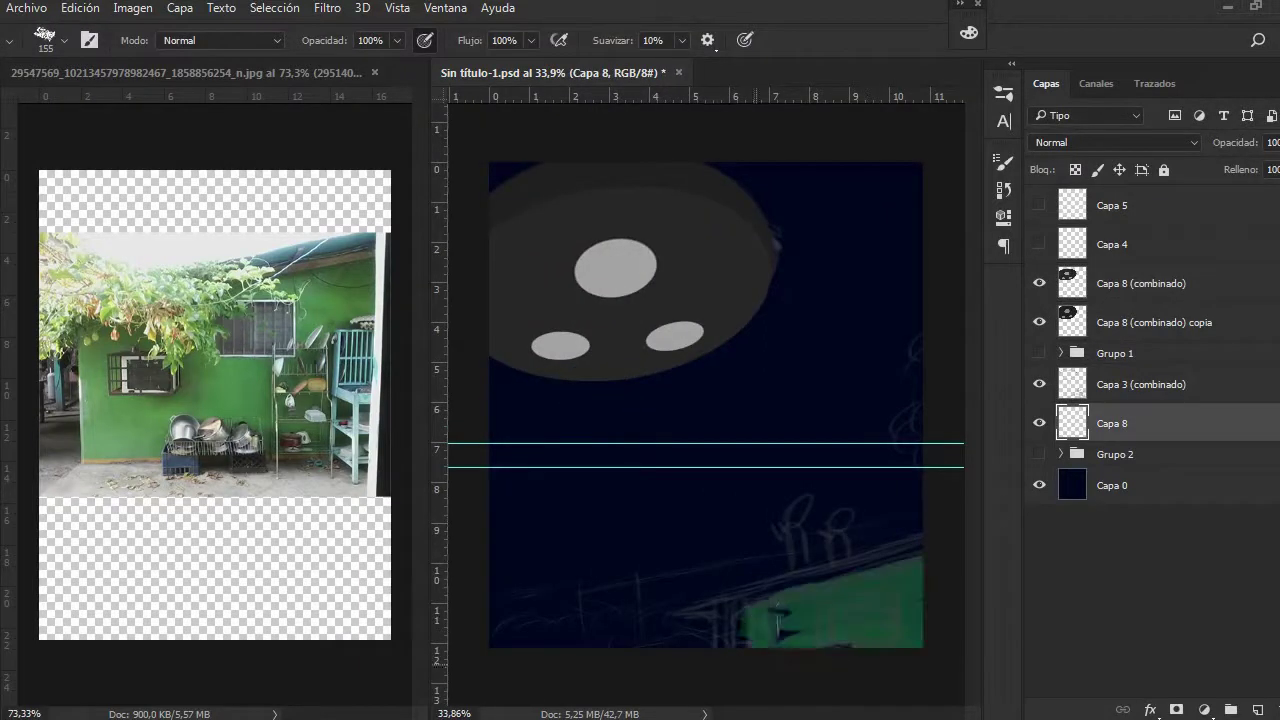
pyautogui.press('F6')
pyautogui.moveTo(690, 612); pyautogui.dragTo(860, 566)
pyautogui.moveTo(920, 535)
pyautogui.mouseDown()
pyautogui.moveTo(490, 620)
pyautogui.moveTo(600, 600)
pyautogui.mouseUp()
# - Paint dark green foliage in front of the fence and house on a new layer
pyautogui.click(855, 126)
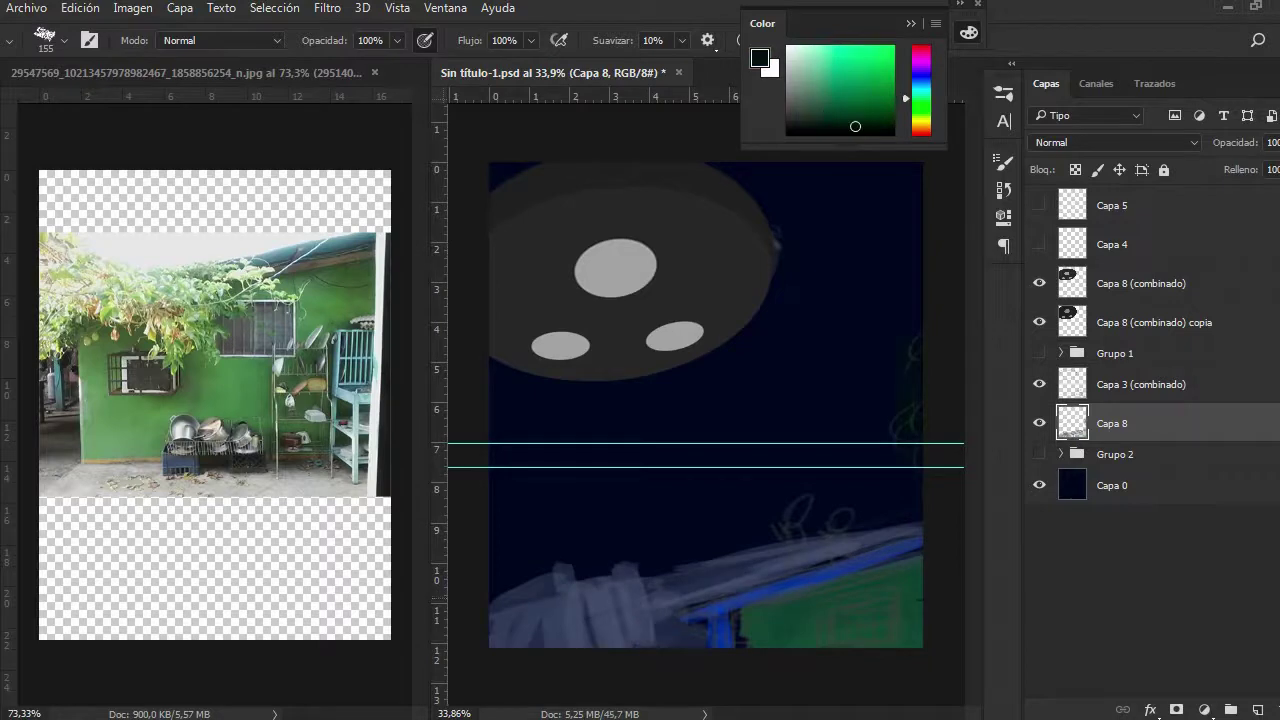
pyautogui.hotkey('ctrl', 'shift', 'alt', 'n')
pyautogui.moveTo(700, 608); pyautogui.dragTo(563, 629)
# - Paint pale blue-gray cloud strokes along both edges of the sky with a soft round brush at size 60
pyautogui.click(905, 75)
pyautogui.click(827, 102)
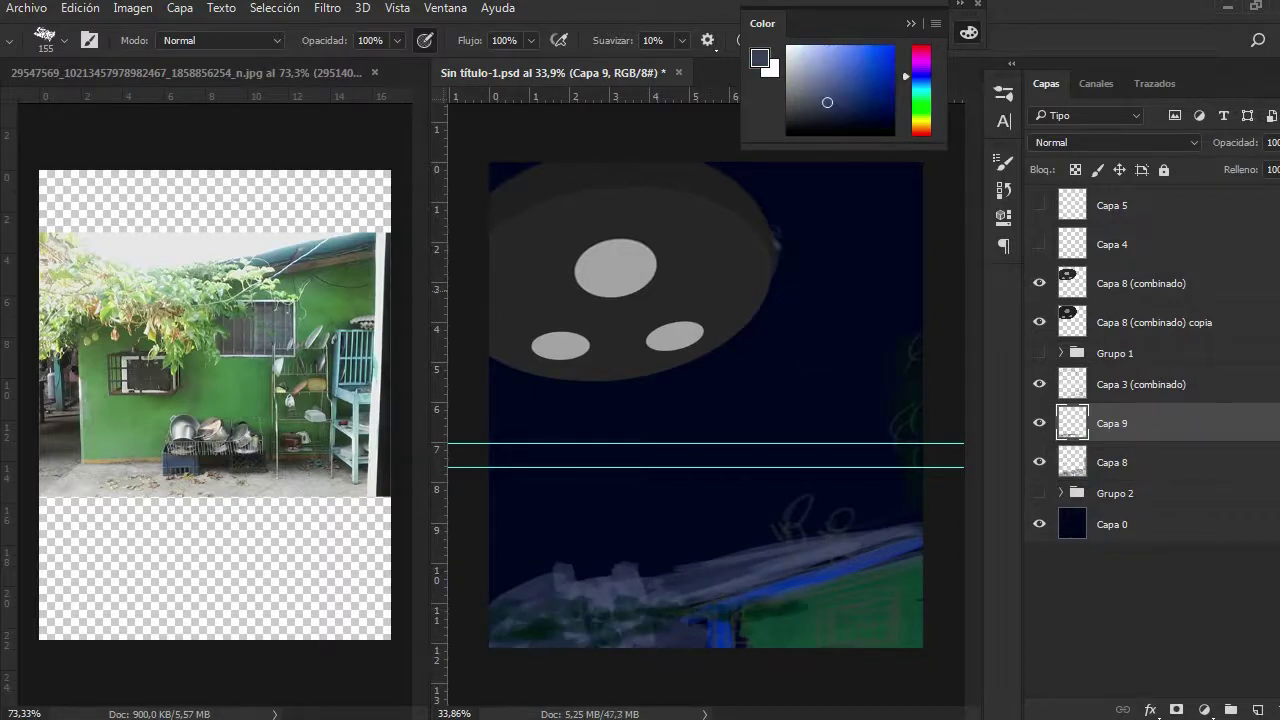
pyautogui.rightClick(760, 150)
pyautogui.click(830, 291)
pyautogui.click(813, 77)
pyautogui.moveTo(920, 440); pyautogui.dragTo(850, 450)
pyautogui.moveTo(920, 360); pyautogui.dragTo(805, 358)
pyautogui.moveTo(920, 415); pyautogui.dragTo(785, 412)
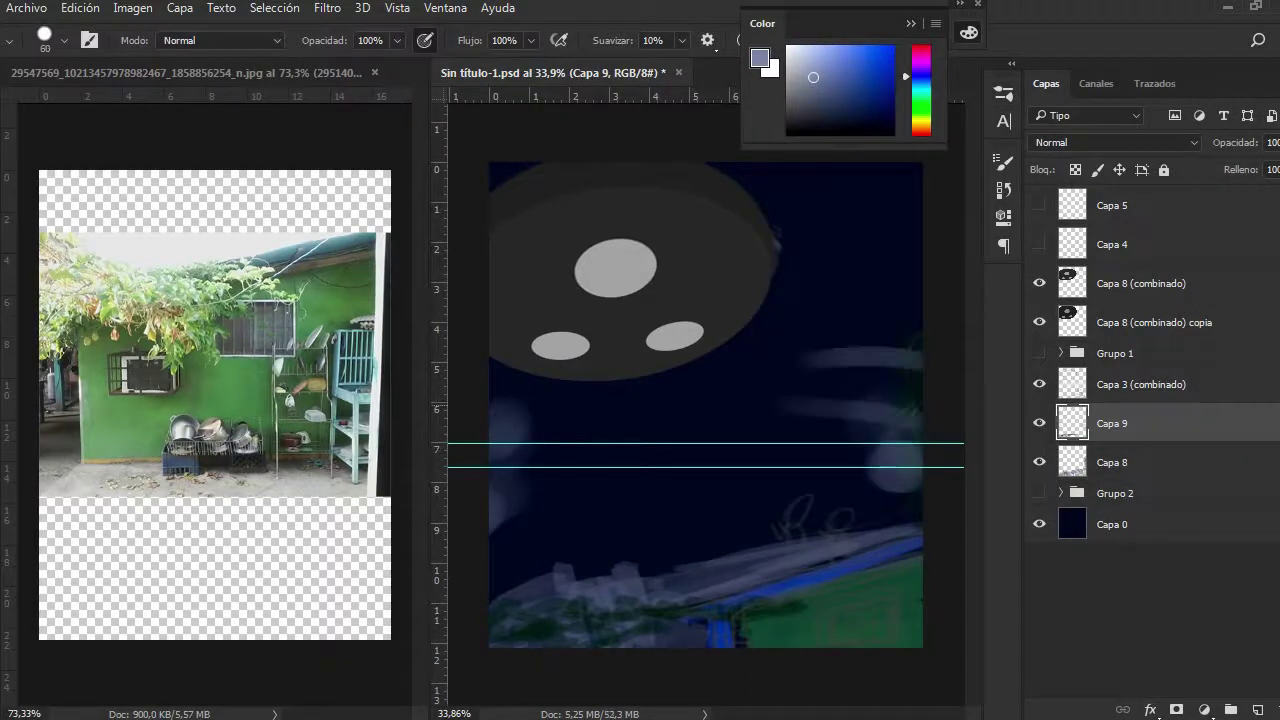
# - Enlarge the brush to 90 and add more cloud strokes beside and below the saucer
pyautogui.press(']')
pyautogui.press(']')
pyautogui.press(']')
pyautogui.moveTo(920, 235); pyautogui.dragTo(770, 240)
pyautogui.moveTo(920, 375); pyautogui.dragTo(735, 365)
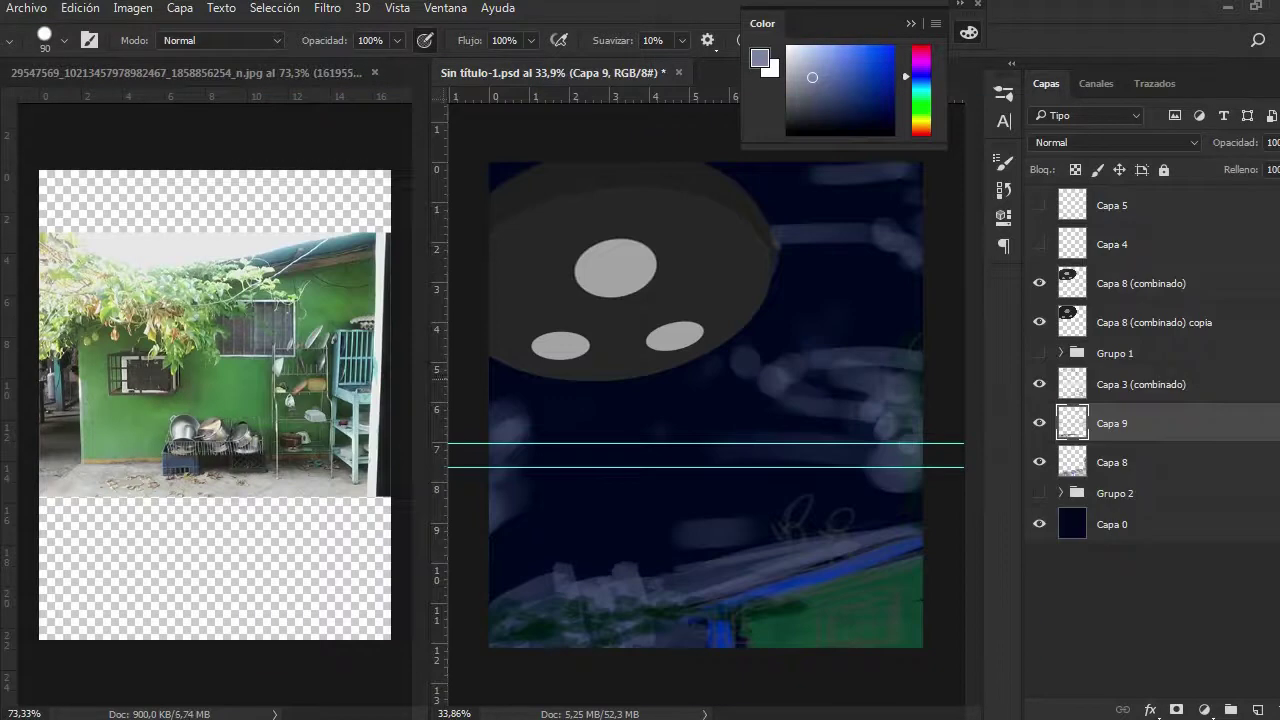
# - Create a cloud layer beneath Capa 8 and continue the cloud strokes across the sky on it
pyautogui.press('l')
pyautogui.hotkey('ctrl', 'shift', 'n')
pyautogui.press('e')
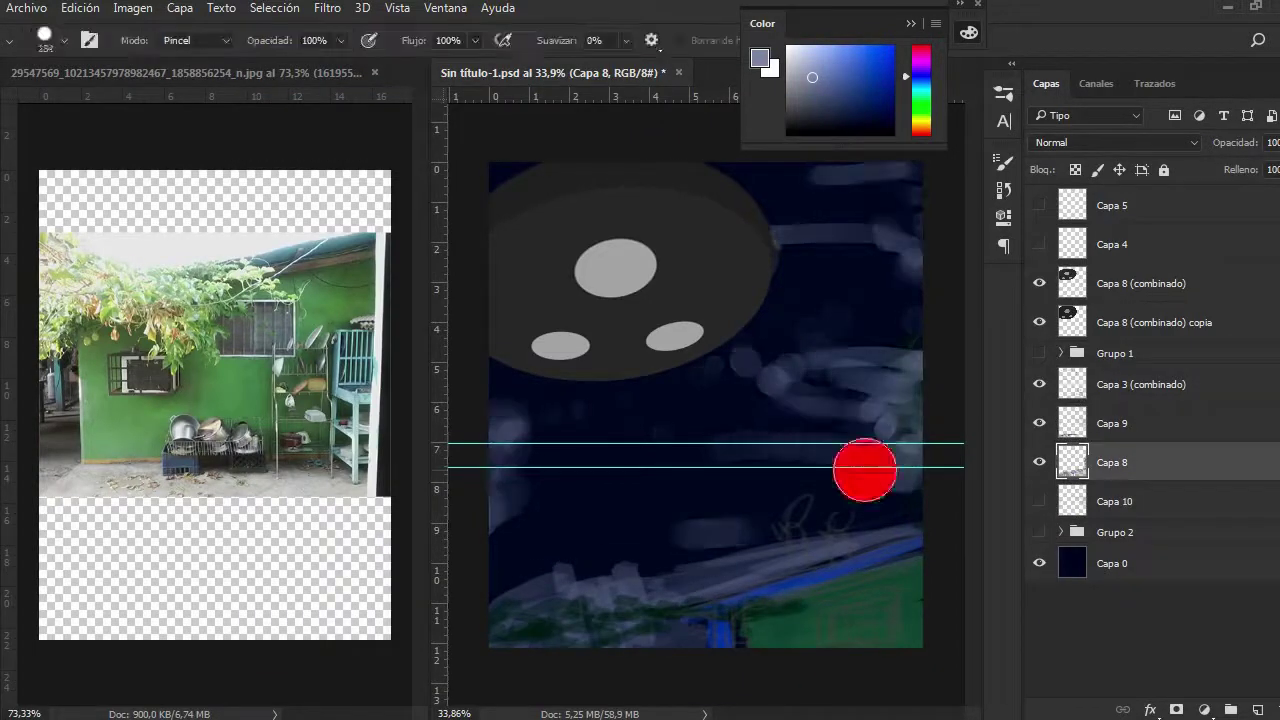
pyautogui.click(1114, 501)
pyautogui.press('b')
pyautogui.moveTo(920, 200); pyautogui.dragTo(770, 210)
pyautogui.moveTo(905, 370); pyautogui.dragTo(735, 365)
# - Paint the two light gray figures with raised arms on the roof, using a new layer
pyautogui.hotkey('ctrl', 'alt', 'shift', 'n')
pyautogui.scroll(2, 760, 470)
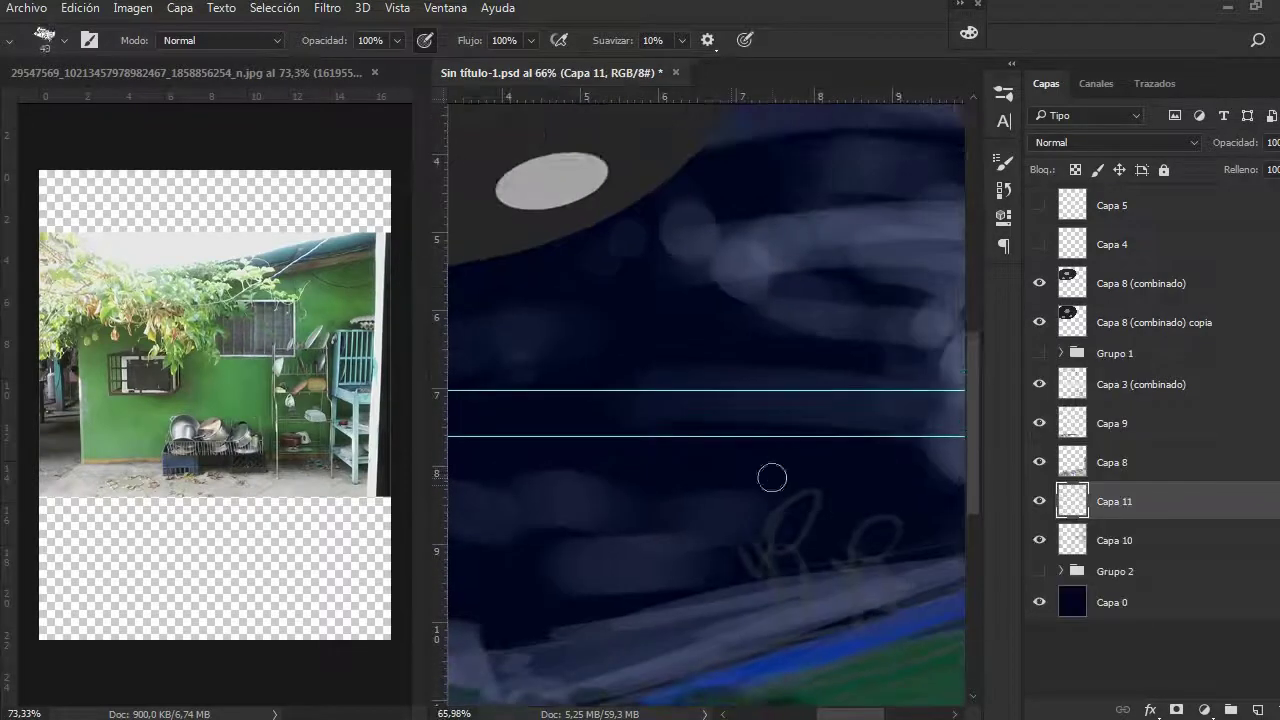
pyautogui.press('Return')
pyautogui.moveTo(626, 240); pyautogui.dragTo(680, 246)
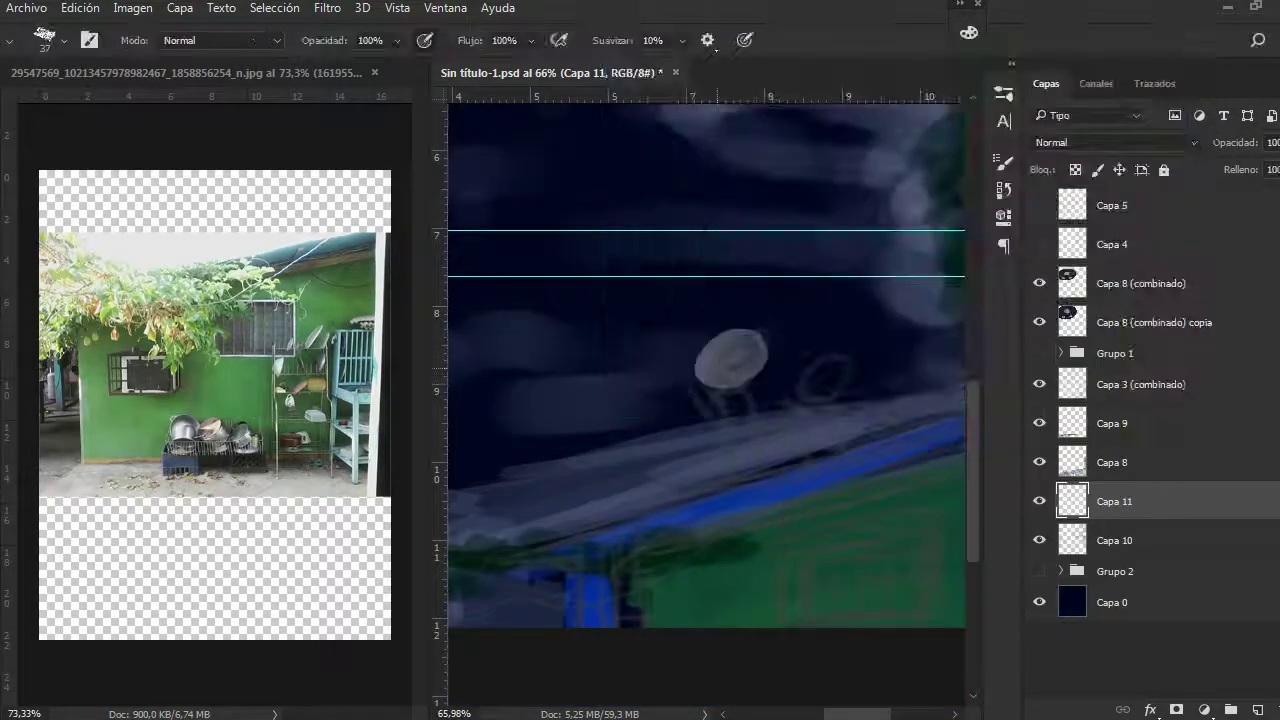
pyautogui.moveTo(736, 398); pyautogui.dragTo(749, 478)
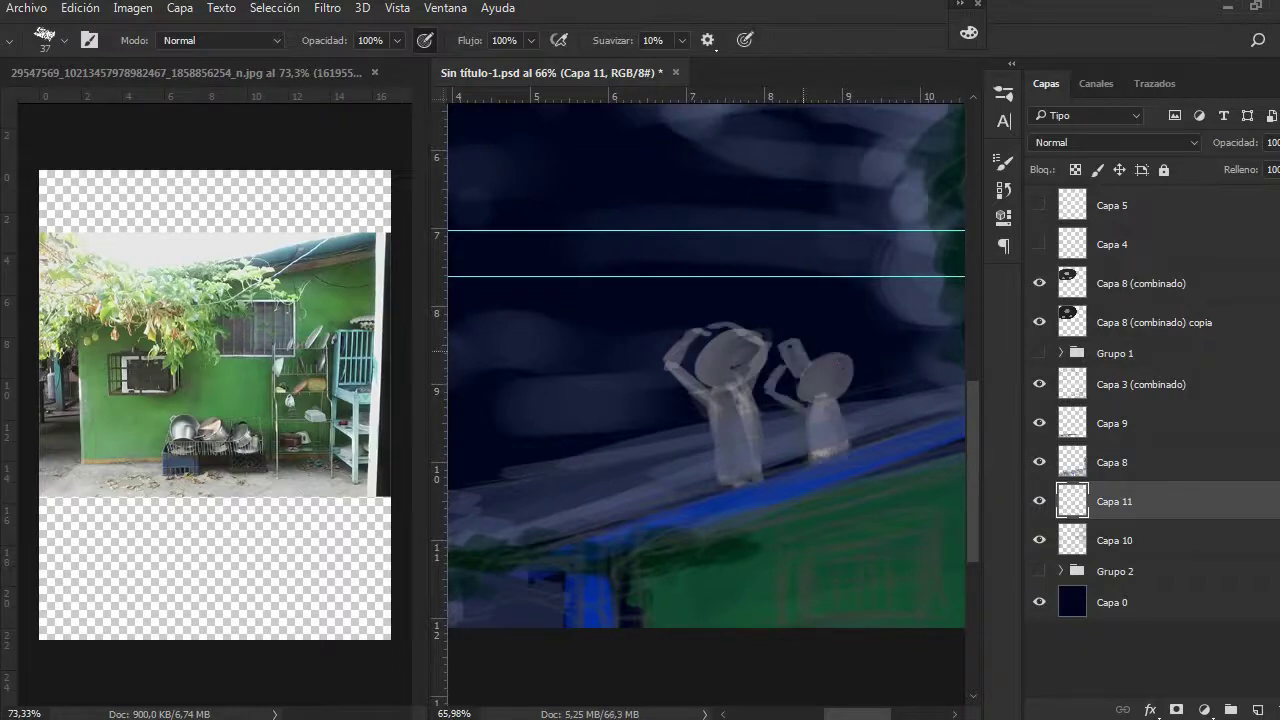
# - Scale the two roof figures on Capa 11 down to about 87.5%
pyautogui.scroll(-5, 705, 400)
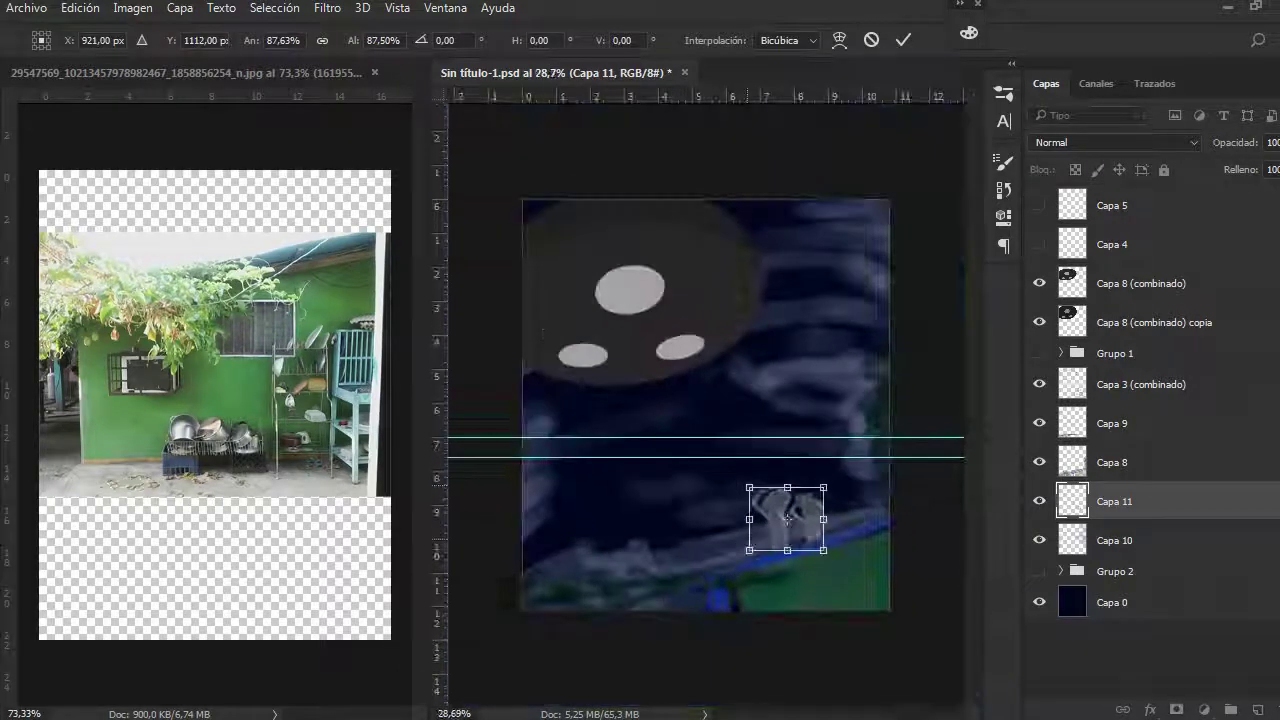
pyautogui.scroll(2, 705, 405)
pyautogui.scroll(1, 705, 405)
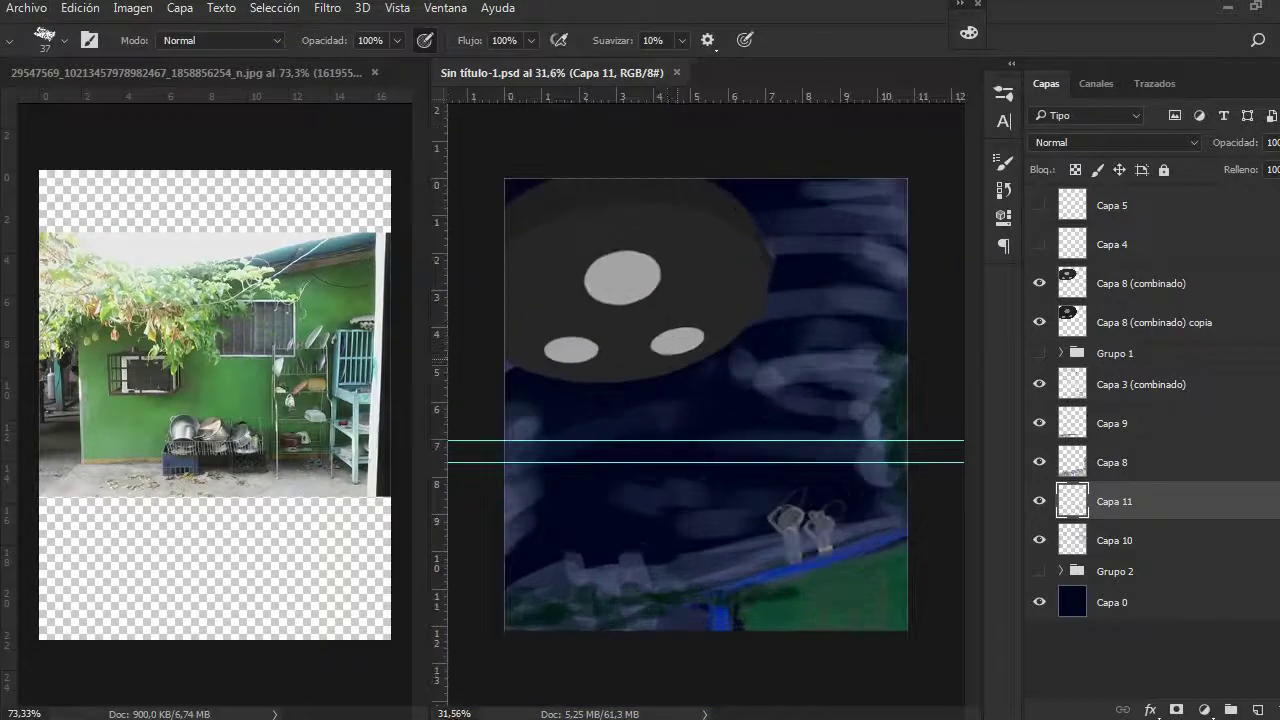
# - Paint a bright white cloud at the sky's left edge with the flat brush on a new layer
pyautogui.moveTo(452, 540); pyautogui.dragTo(480, 480)
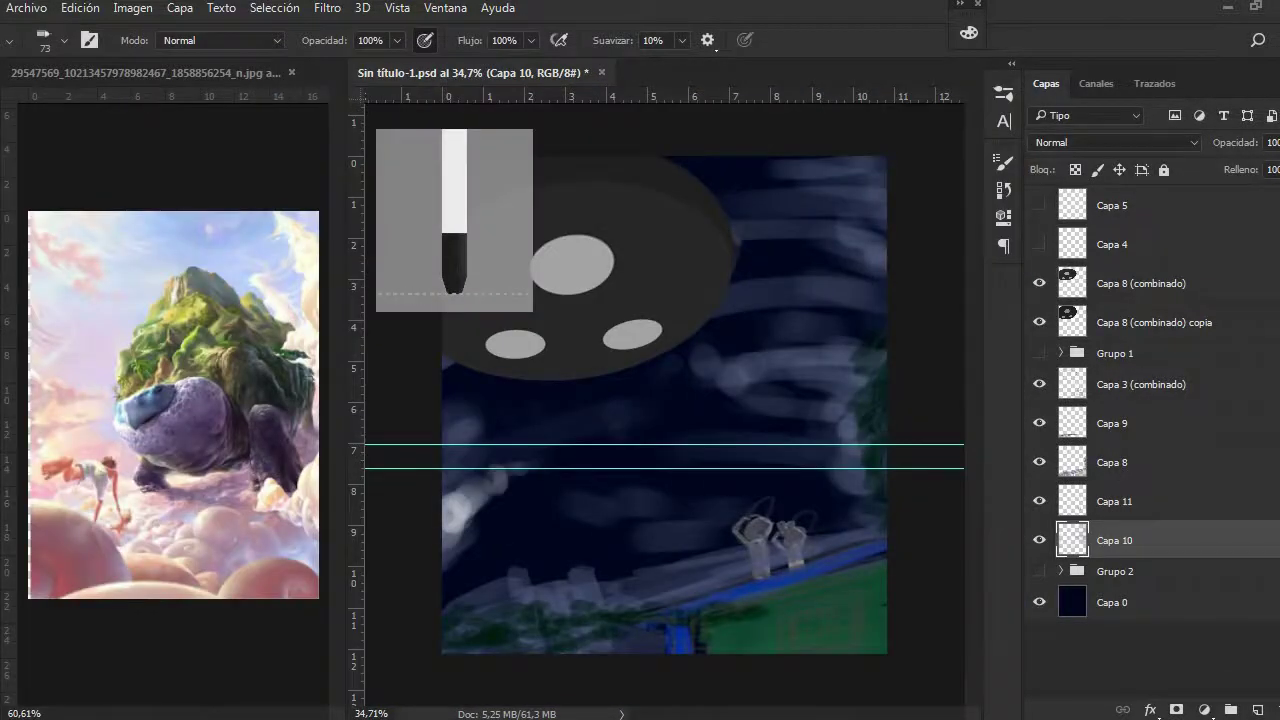
pyautogui.hotkey('ctrl', 'shift', 'alt', 'n')
pyautogui.moveTo(450, 545)
pyautogui.mouseDown()
pyautogui.moveTo(460, 500)
pyautogui.moveTo(600, 410)
pyautogui.mouseUp()
# - Move the new cloud to the sky's right edge and warp it into a curve above the roof figures
pyautogui.hotkey('ctrl', 't')
pyautogui.moveTo(520, 457); pyautogui.dragTo(800, 440)
pyautogui.press('Return')
pyautogui.hotkey('ctrl', 'y')
pyautogui.hotkey('ctrl', 't')
pyautogui.moveTo(720, 337)
pyautogui.mouseDown()
pyautogui.moveTo(680, 349)
pyautogui.moveTo(657, 389)
pyautogui.mouseUp()
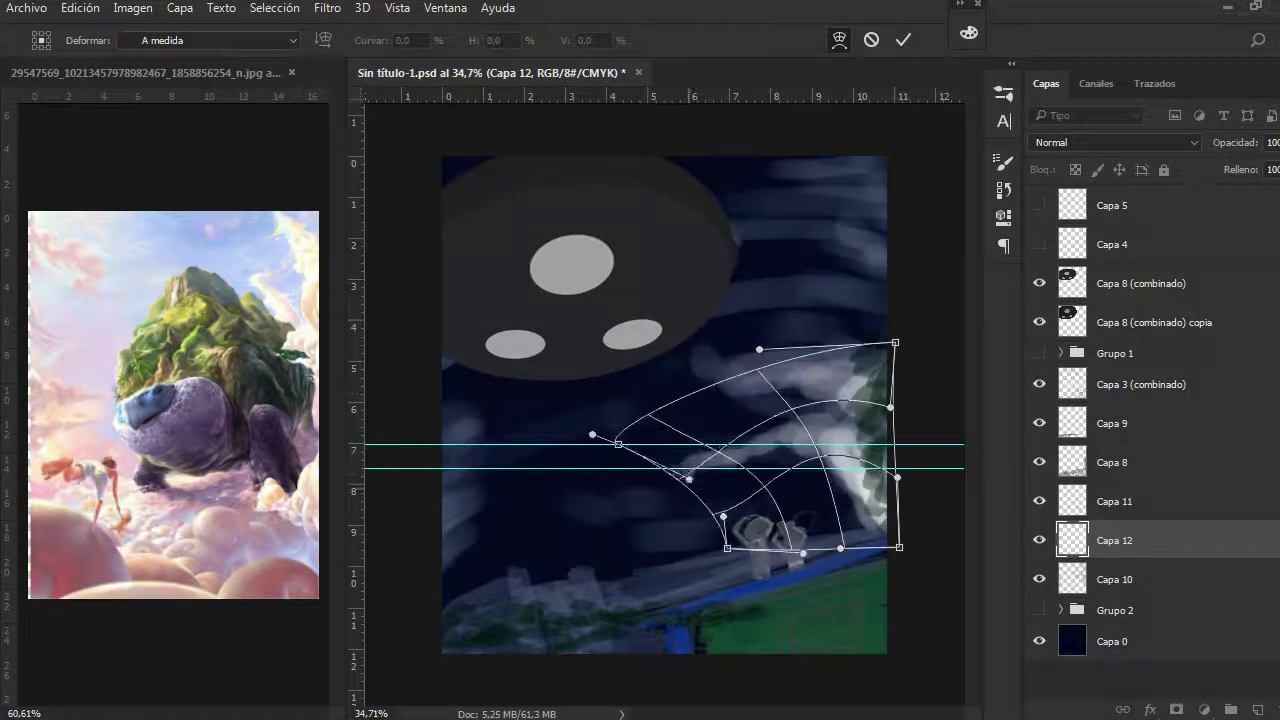
pyautogui.press('Return')
# - Paint more white clouds around the sky on Capa 12, hide Capa 10 and move Capa 12 beneath it
pyautogui.press('b')
pyautogui.moveTo(870, 260); pyautogui.dragTo(720, 300)
pyautogui.moveTo(880, 170); pyautogui.dragTo(720, 200)
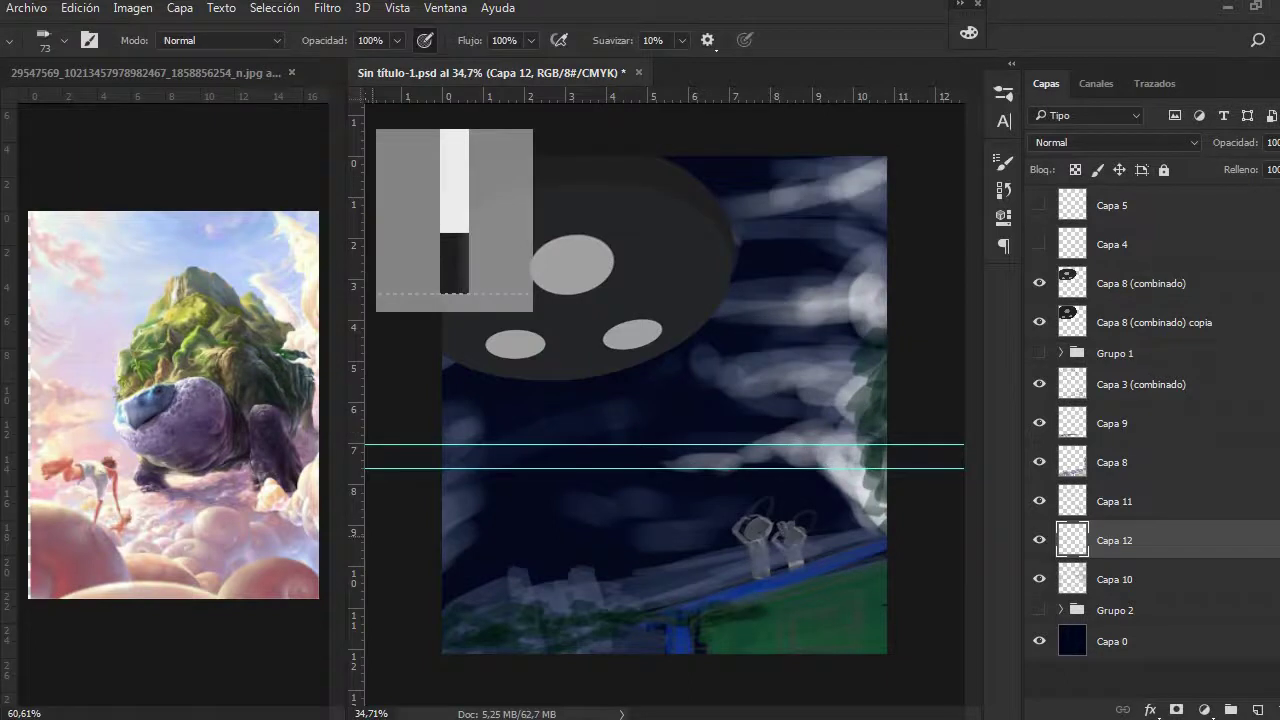
pyautogui.click(1039, 579)
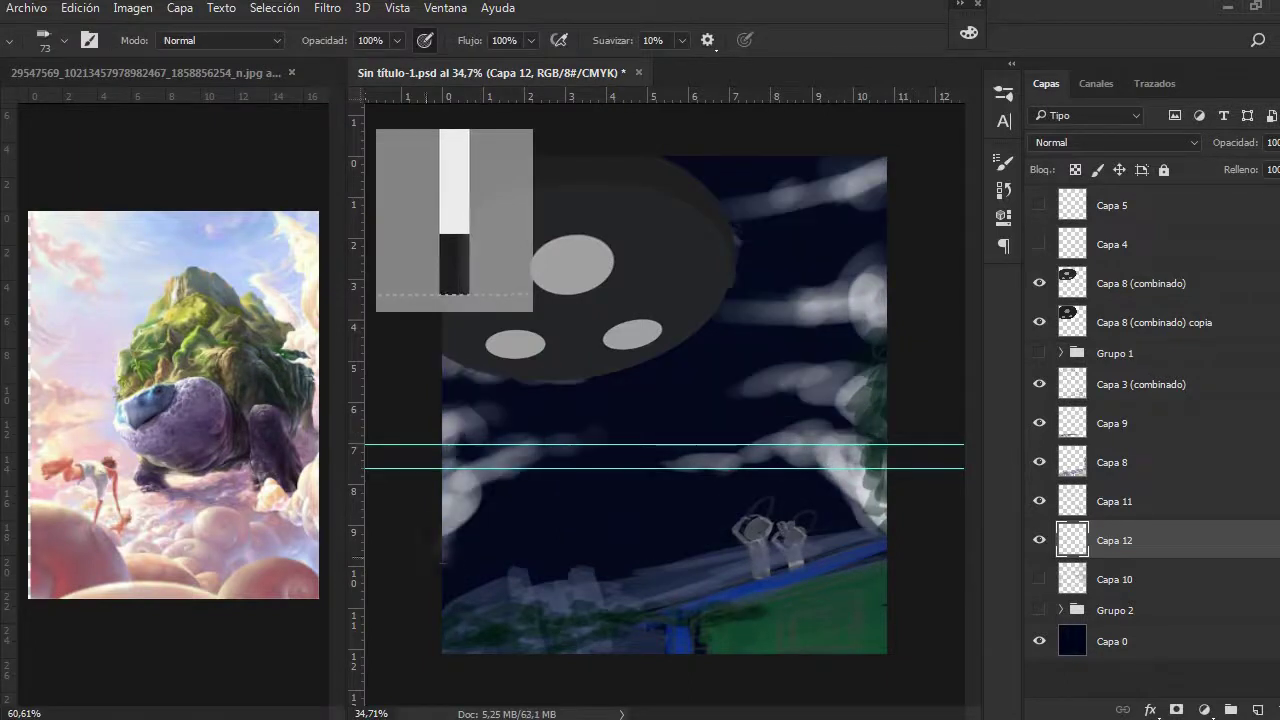
pyautogui.hotkey('ctrl', '[')
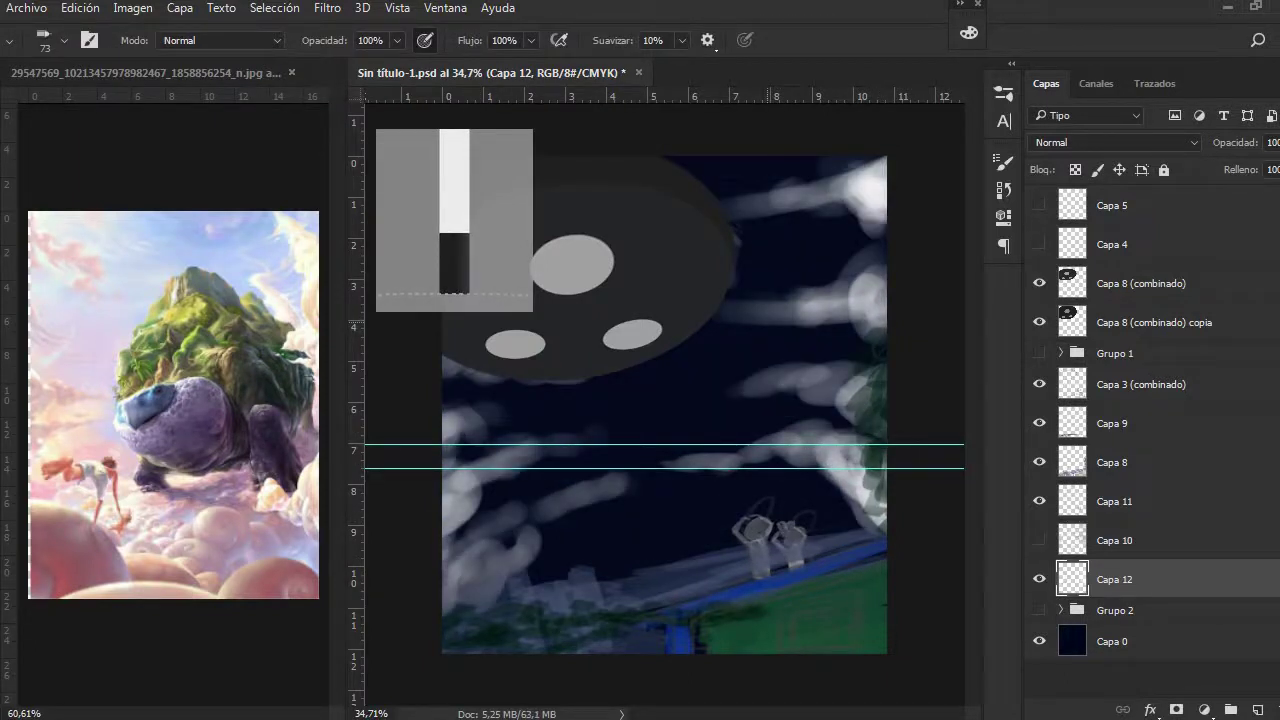
# - Adjust the tone of the cloud layer Capa 12 with Hue/Saturation
pyautogui.click(1112, 641)
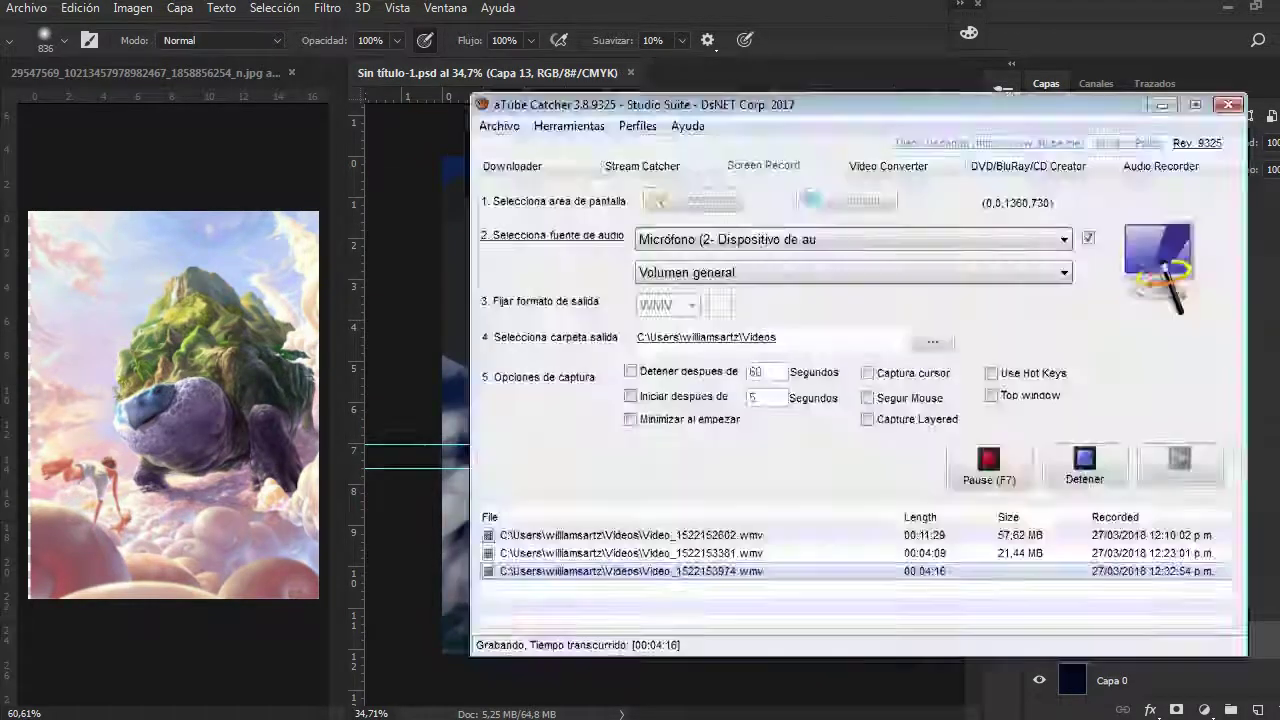
pyautogui.click(1112, 579)
pyautogui.hotkey('ctrl', 'u')
pyautogui.press('Return')
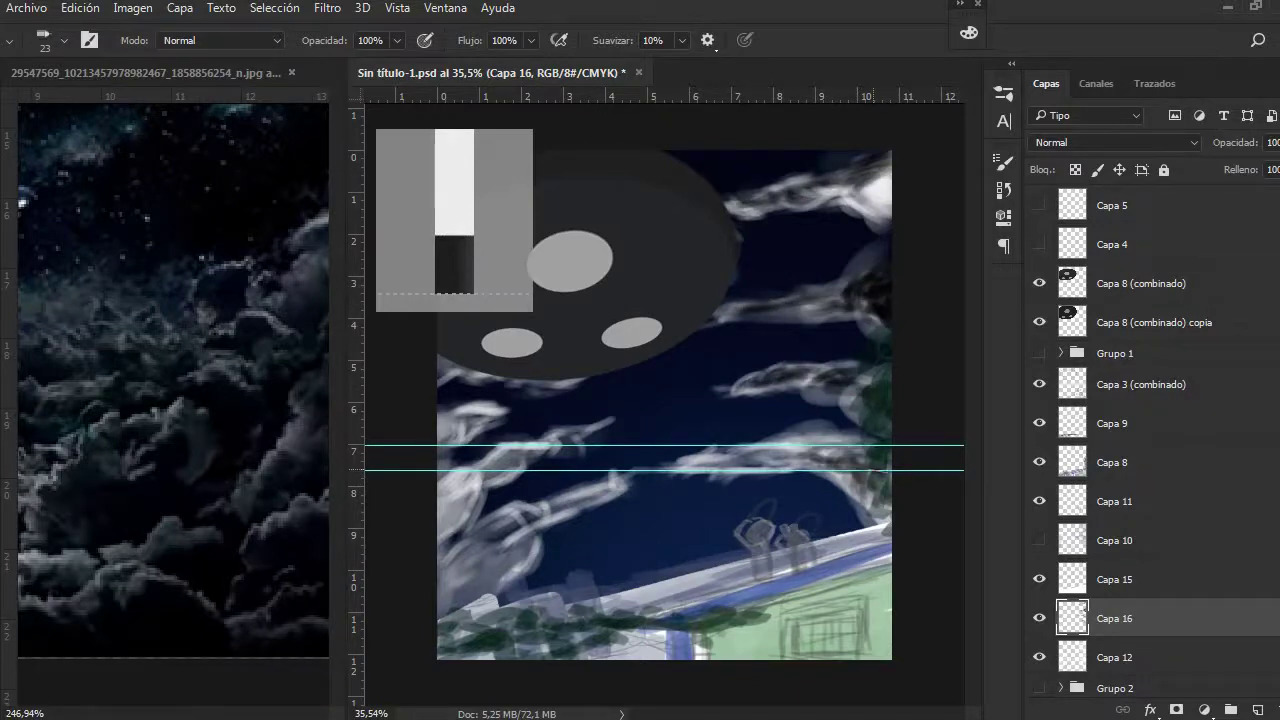
# - Shade the interior of the clouds along the sky's left edge with near-black on Capa 16
pyautogui.moveTo(470, 590); pyautogui.dragTo(445, 420)
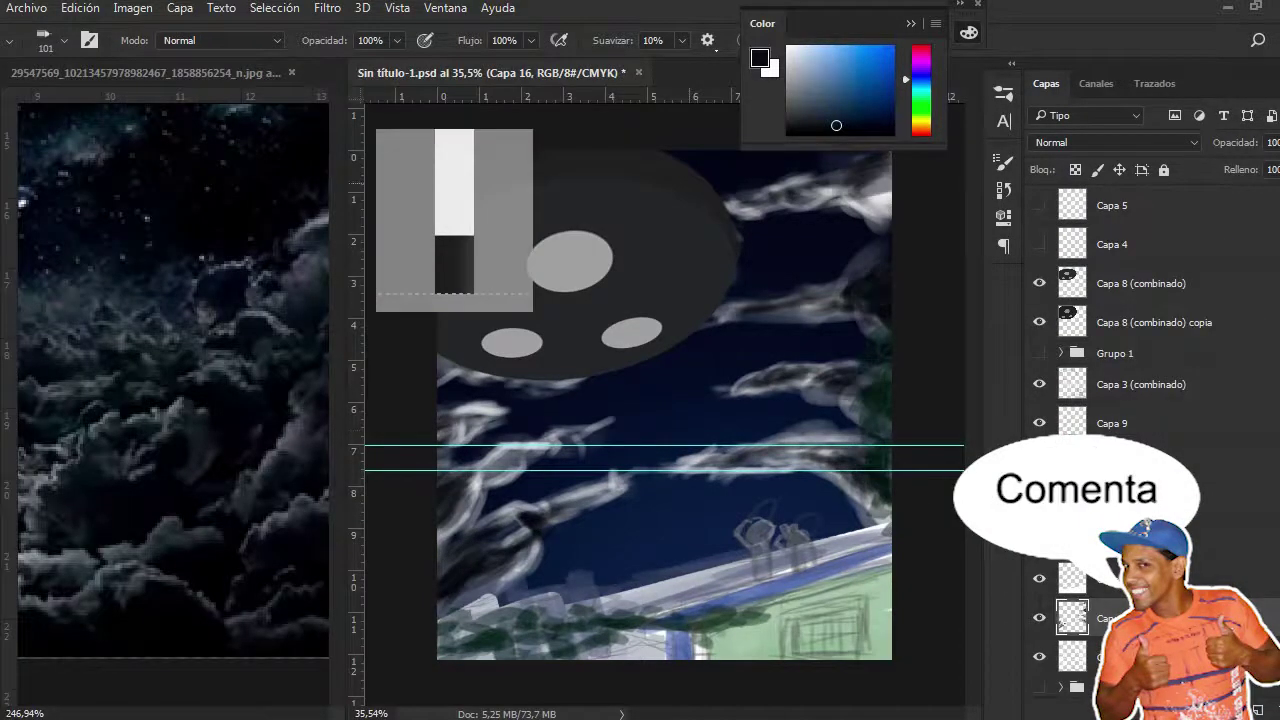
pyautogui.scroll(4, 650, 400)
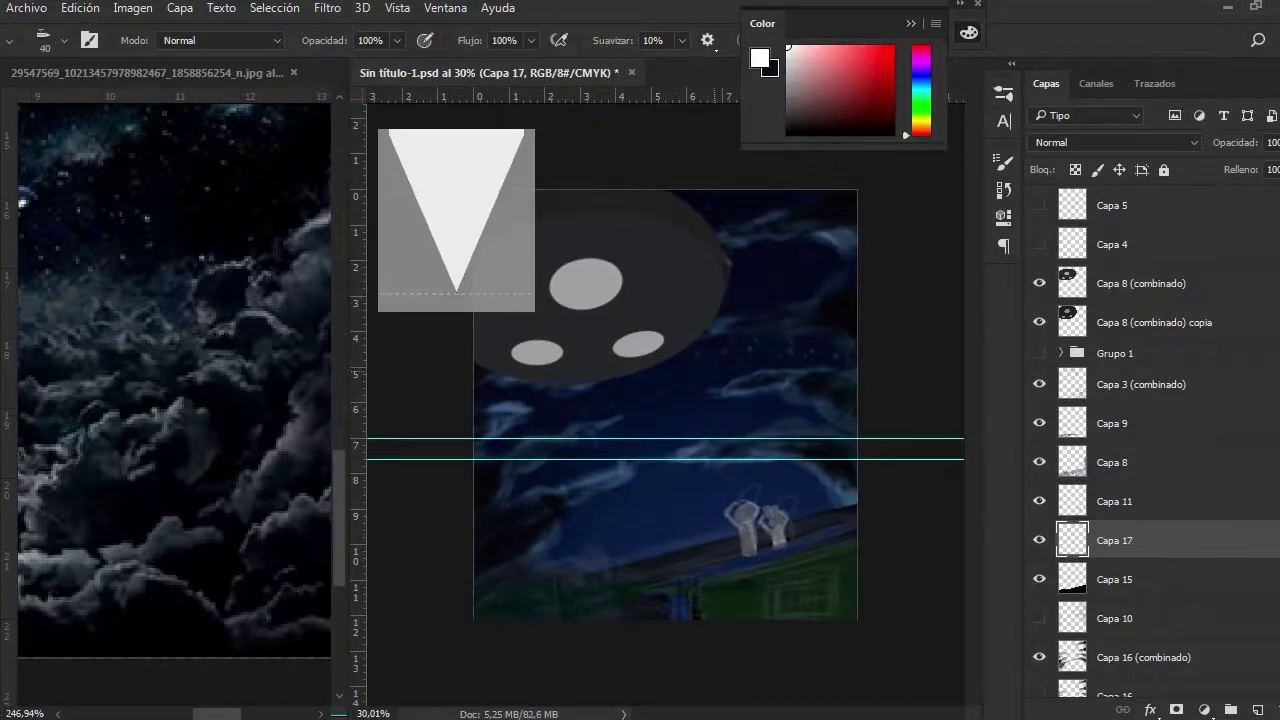
# - Choose the small splatter drops brush at 300 px and move the star layer Capa 17 beneath Capa 16 (combinado)
pyautogui.press('F5')
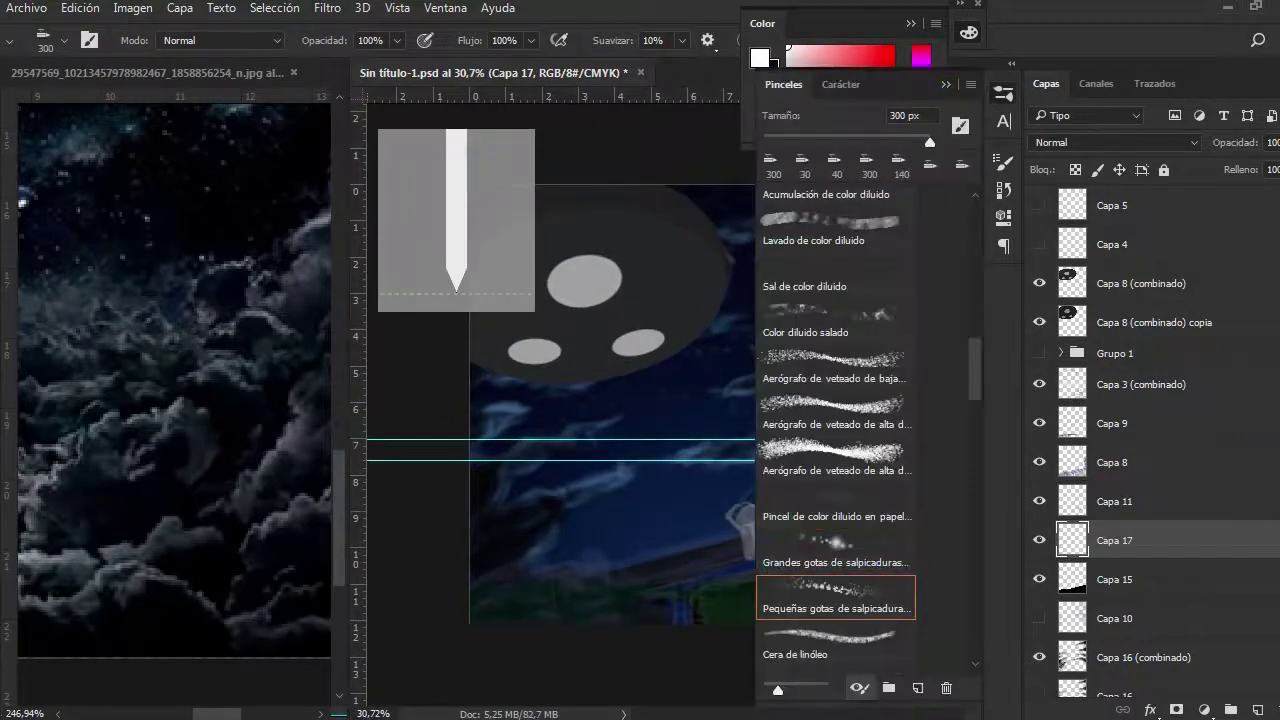
pyautogui.press('F5')
pyautogui.hotkey('ctrl', '[')
pyautogui.hotkey('ctrl', '[')
pyautogui.hotkey('ctrl', '[')
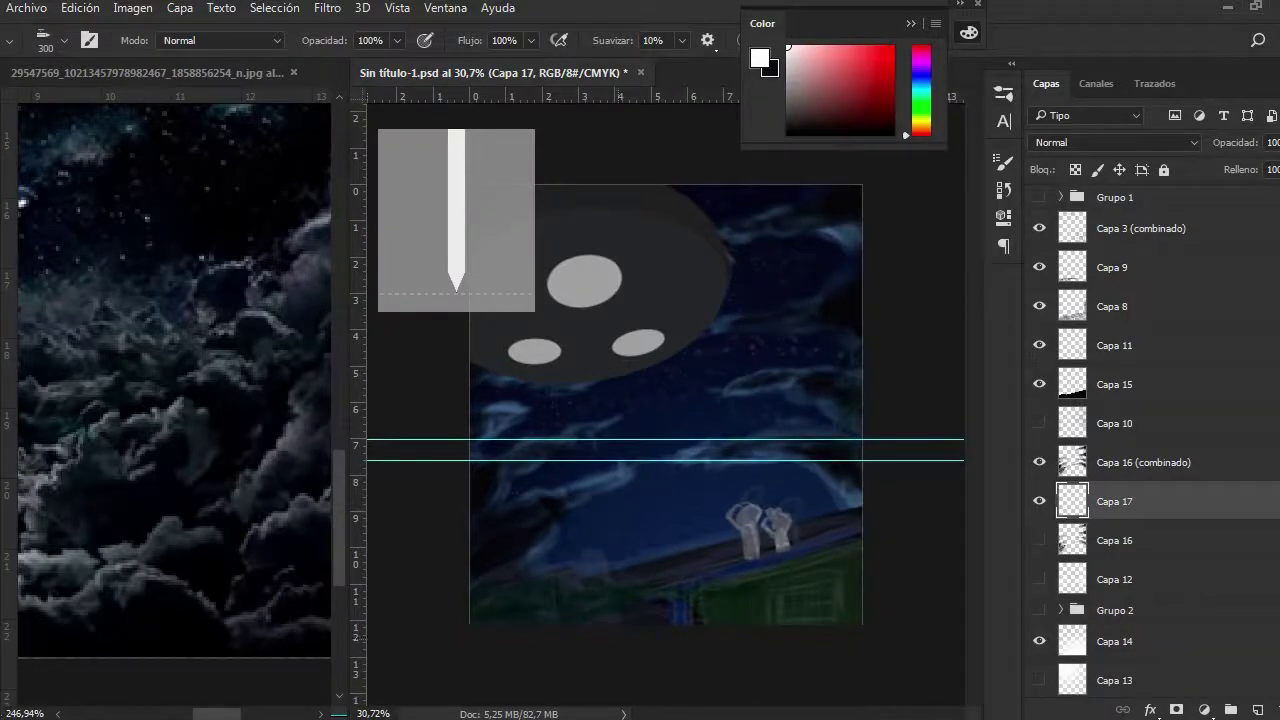
# - Paint a turquoise glow beside the saucer on a new layer with the Varianza de brillo por trazo brush
pyautogui.hotkey('ctrl', 'shift', 'alt', 'n')
pyautogui.press('F5')
pyautogui.click(834, 477)
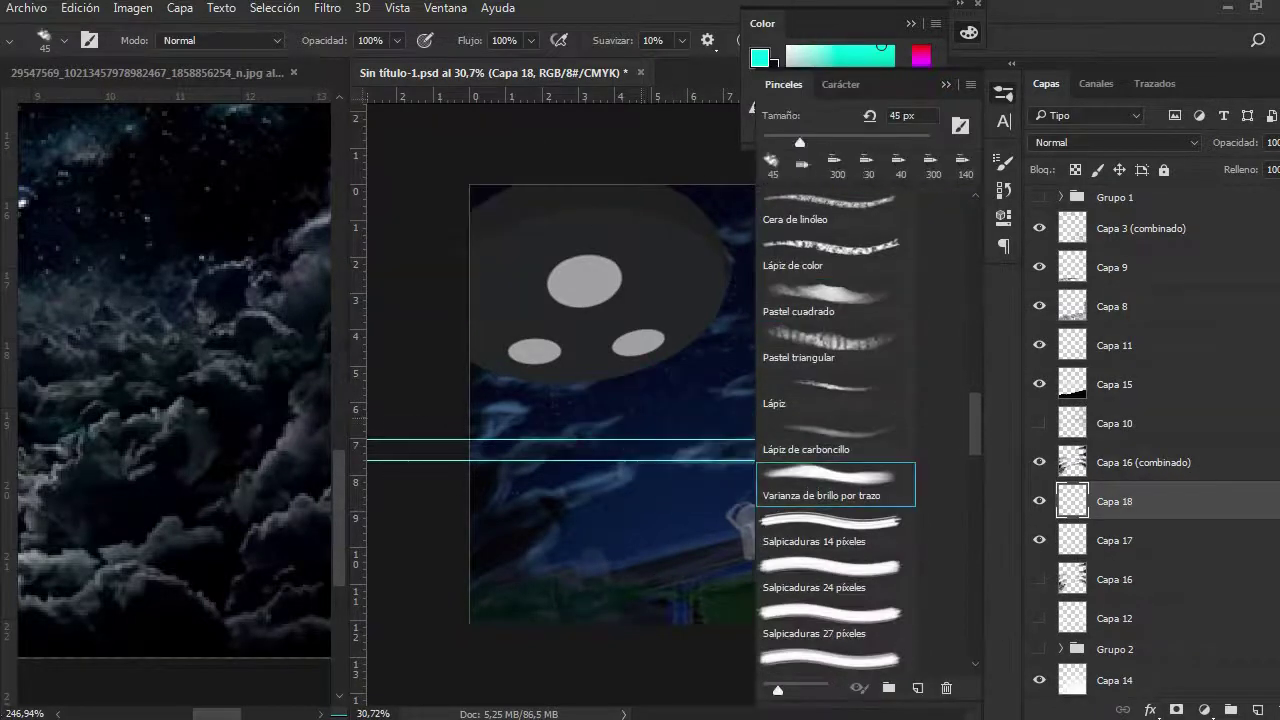
pyautogui.press('F5')
pyautogui.moveTo(720, 300); pyautogui.dragTo(820, 385)
# - Add colored glow streaks across the sky beside the saucer on Capa 18 with a smaller brush, and transform the layer
pyautogui.click(920, 83)
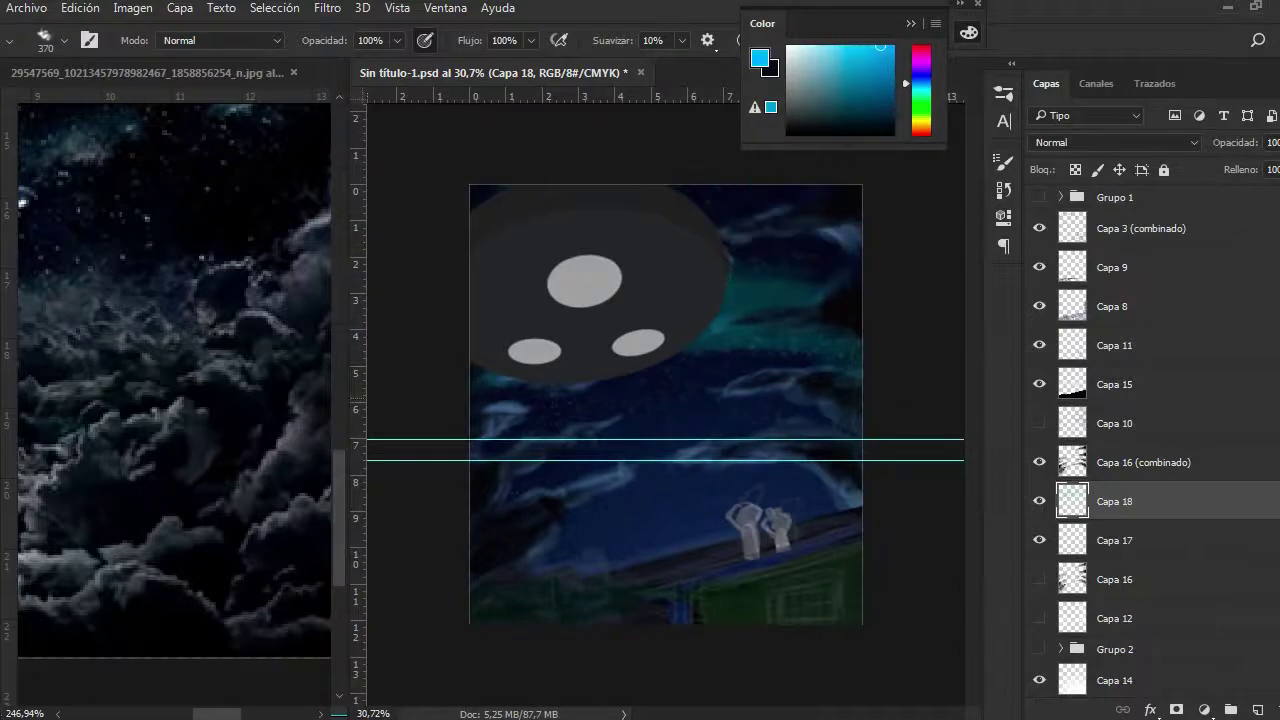
pyautogui.press('[')
pyautogui.press('[')
pyautogui.hotkey('ctrl', 't')
pyautogui.press('Return')
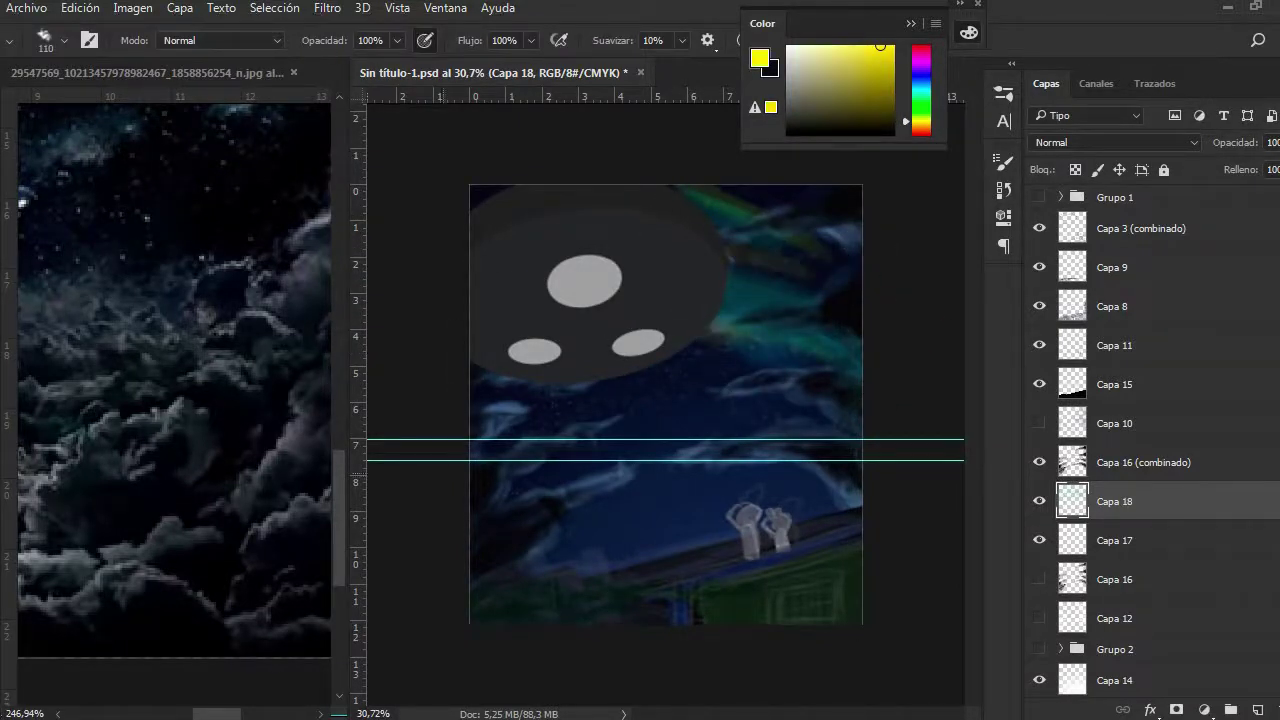
# - Hide Capa 18 and paint light blue highlights with a 32 px brush on the clouds beside the saucer on Capa 16 (combinado)
pyautogui.keyDown('alt'); pyautogui.click(768, 358); pyautogui.keyUp('alt')
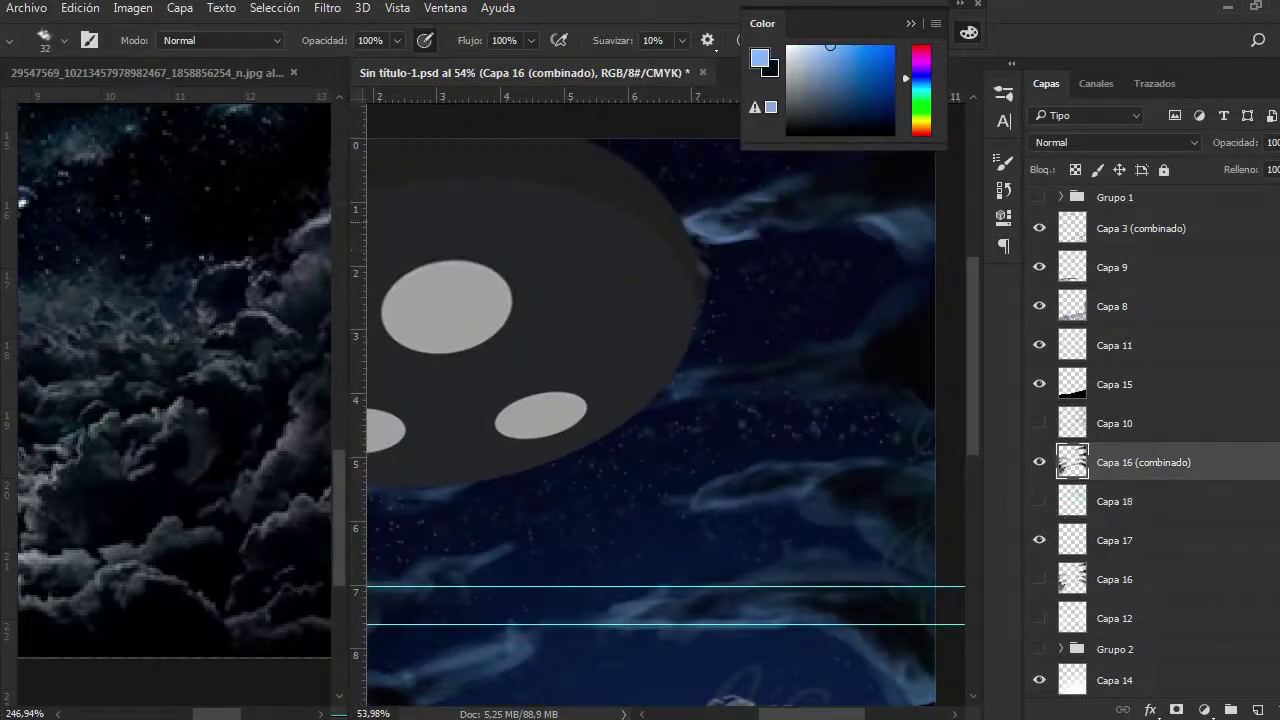
pyautogui.moveTo(810, 225); pyautogui.dragTo(682, 260)
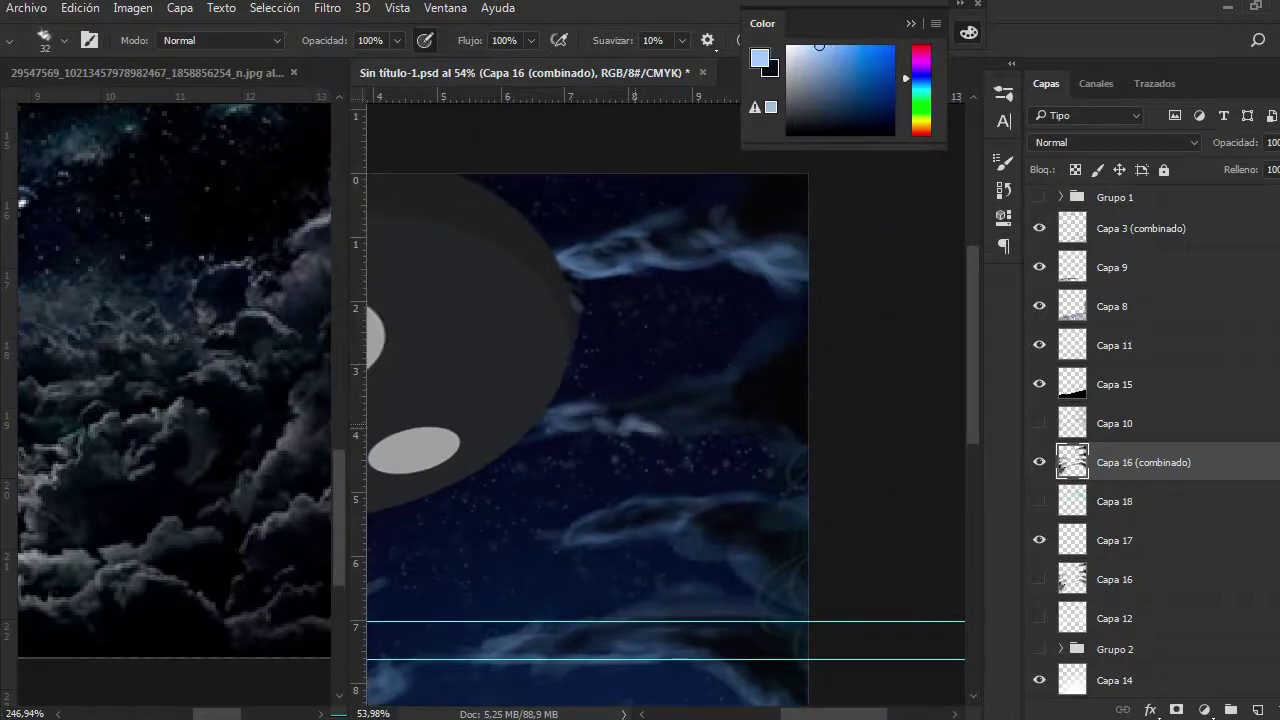
pyautogui.scroll(-2, 683, 397)
pyautogui.scroll(5, 683, 397)
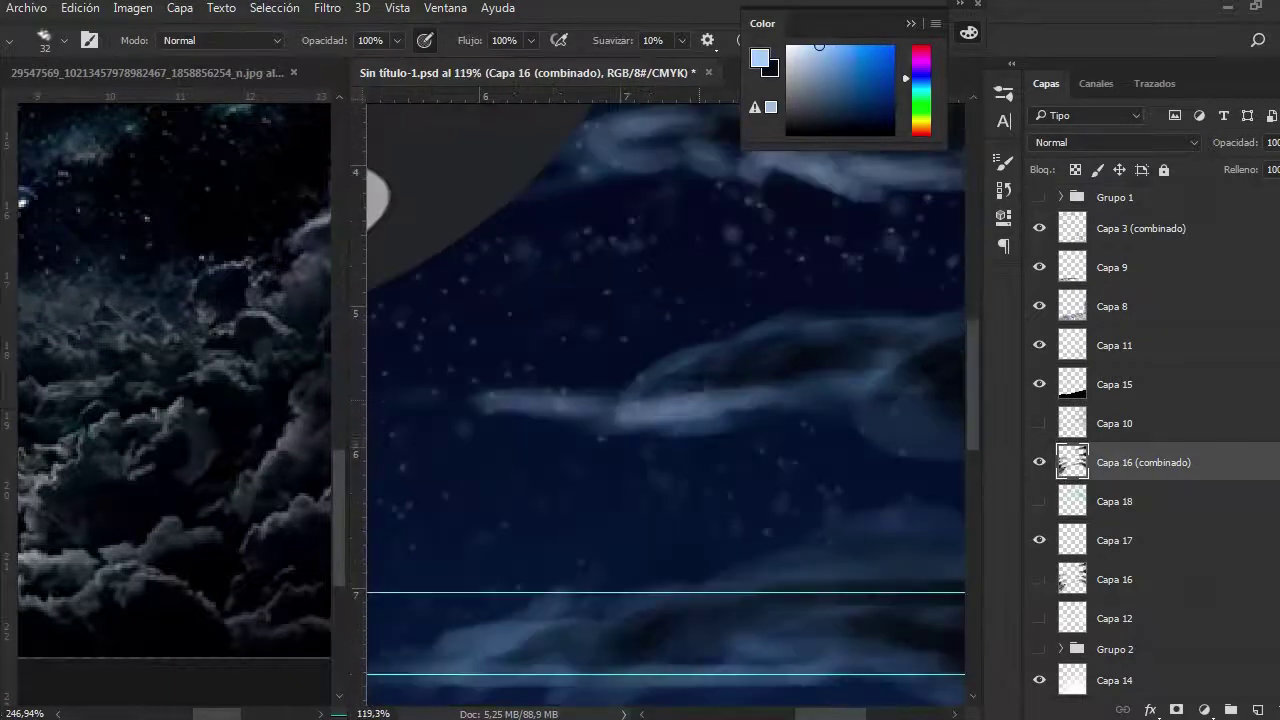
pyautogui.scroll(-1, 815, 423)
pyautogui.moveTo(815, 423); pyautogui.dragTo(697, 429)
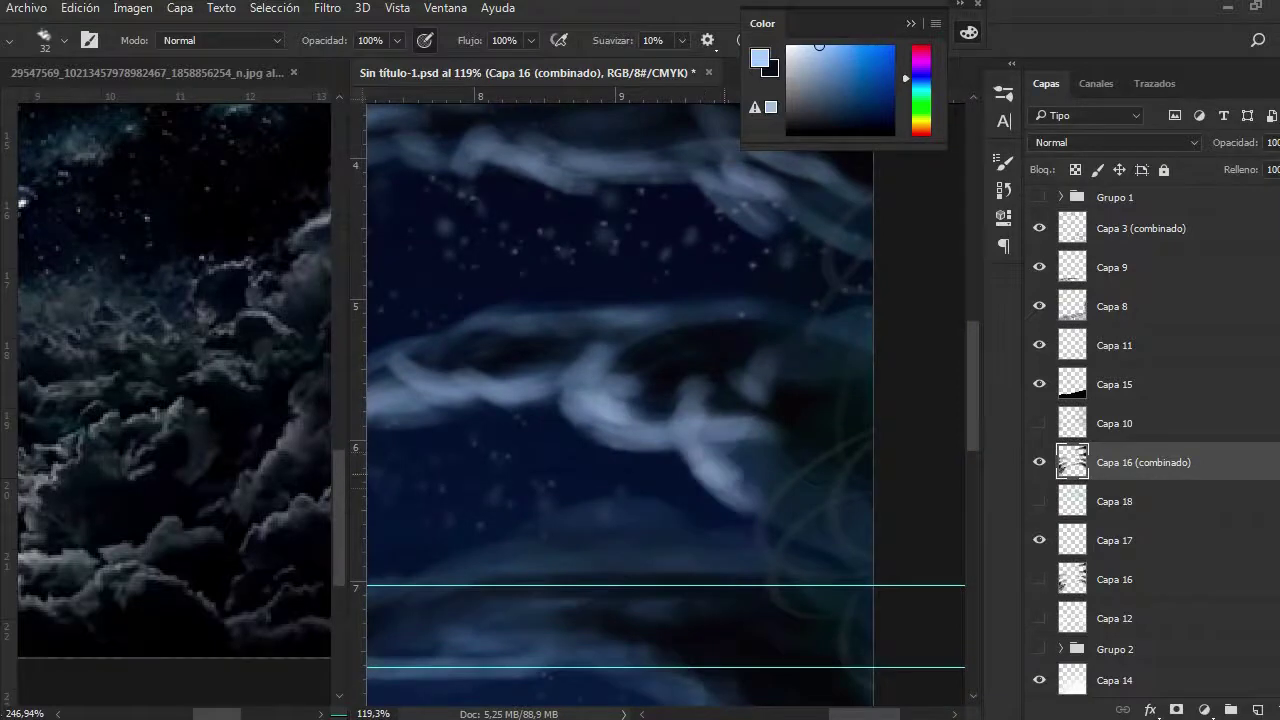
pyautogui.scroll(-3, 697, 429)
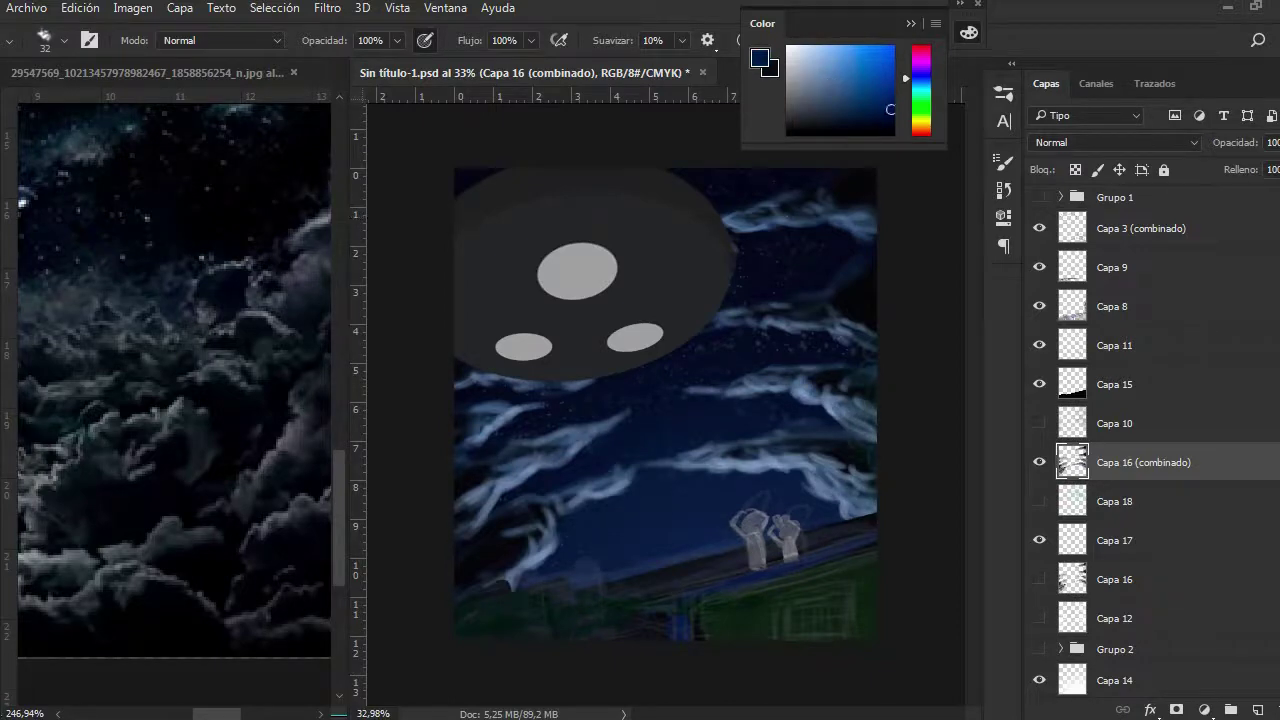
# - Refine the clouds above the roof on Capa 16 (combinado) with black shading using a 24 px brush
pyautogui.rightClick(760, 400)
pyautogui.press('Return')
pyautogui.scroll(5, 940, 500)
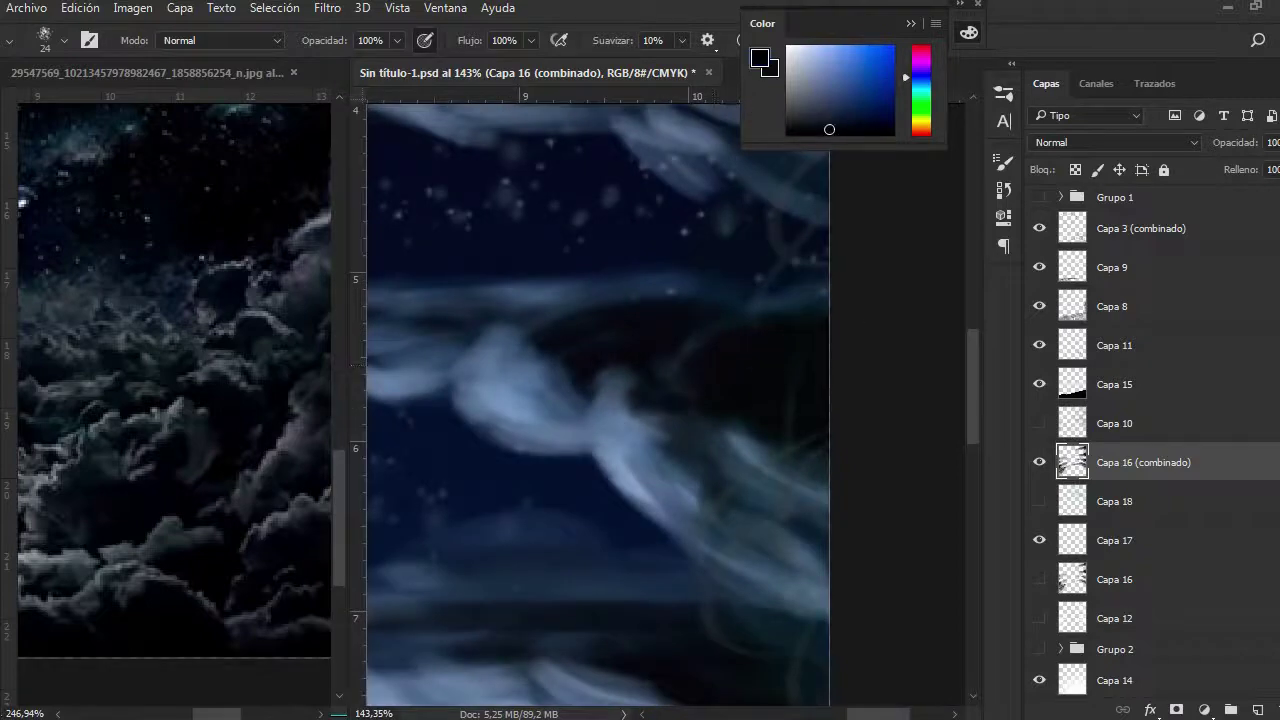
pyautogui.scroll(-3, 940, 500)
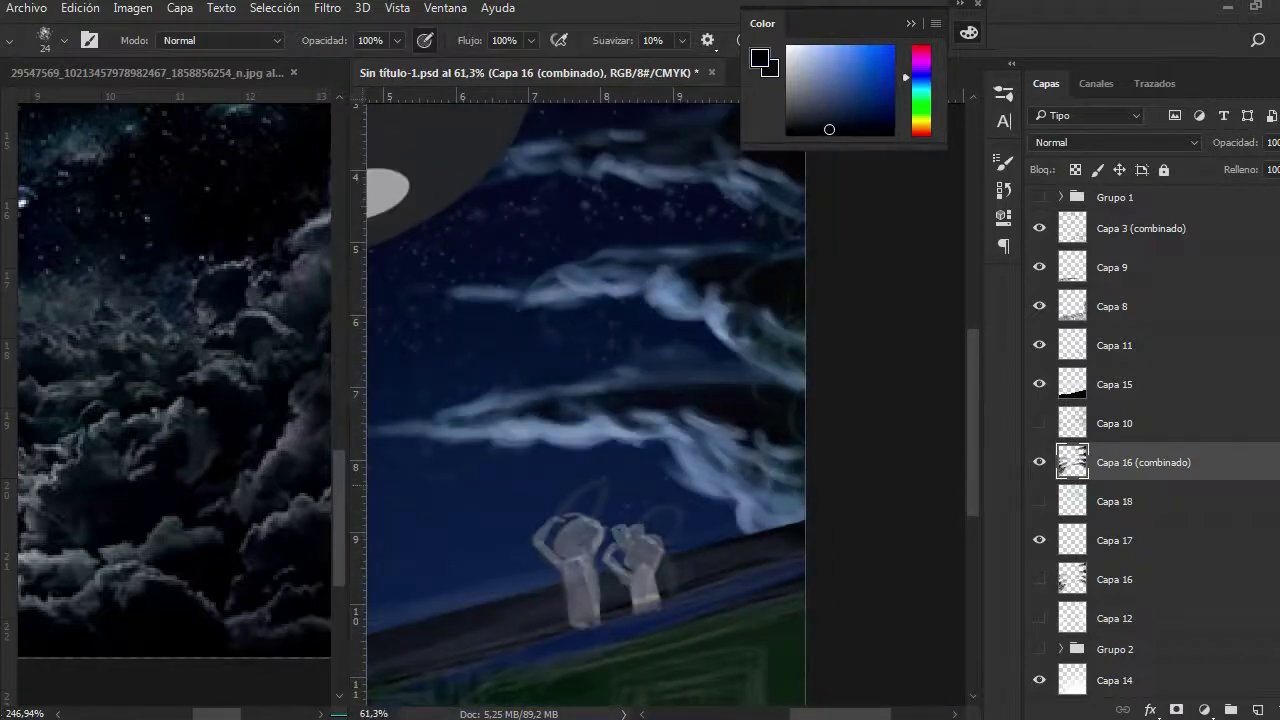
pyautogui.scroll(-3, 900, 485)
# - Stamp the two selected saucer layers into a merged copy and darken it with Hue/Saturation
pyautogui.hotkey('ctrl', 'alt', 'e')
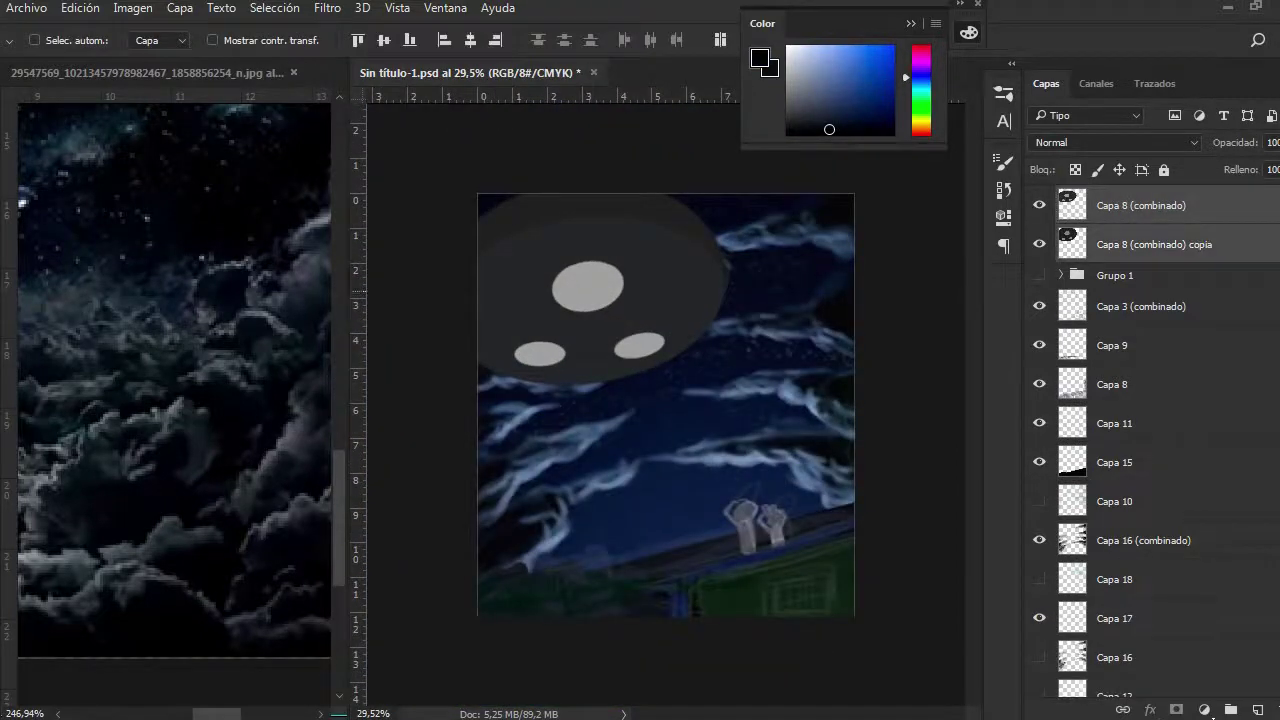
pyautogui.hotkey('ctrl', 'alt', 'e')
pyautogui.hotkey('ctrl', 'u')
pyautogui.press('Return')
# - Darken Capa 8 (combinado) copia with Hue/Saturation and set the merged saucer layer's fill to 77%
pyautogui.press('w')
pyautogui.hotkey('ctrl', 'u')
pyautogui.press('Escape')
pyautogui.hotkey('alt', '[')
pyautogui.hotkey('alt', '[')
pyautogui.hotkey('alt', ']')
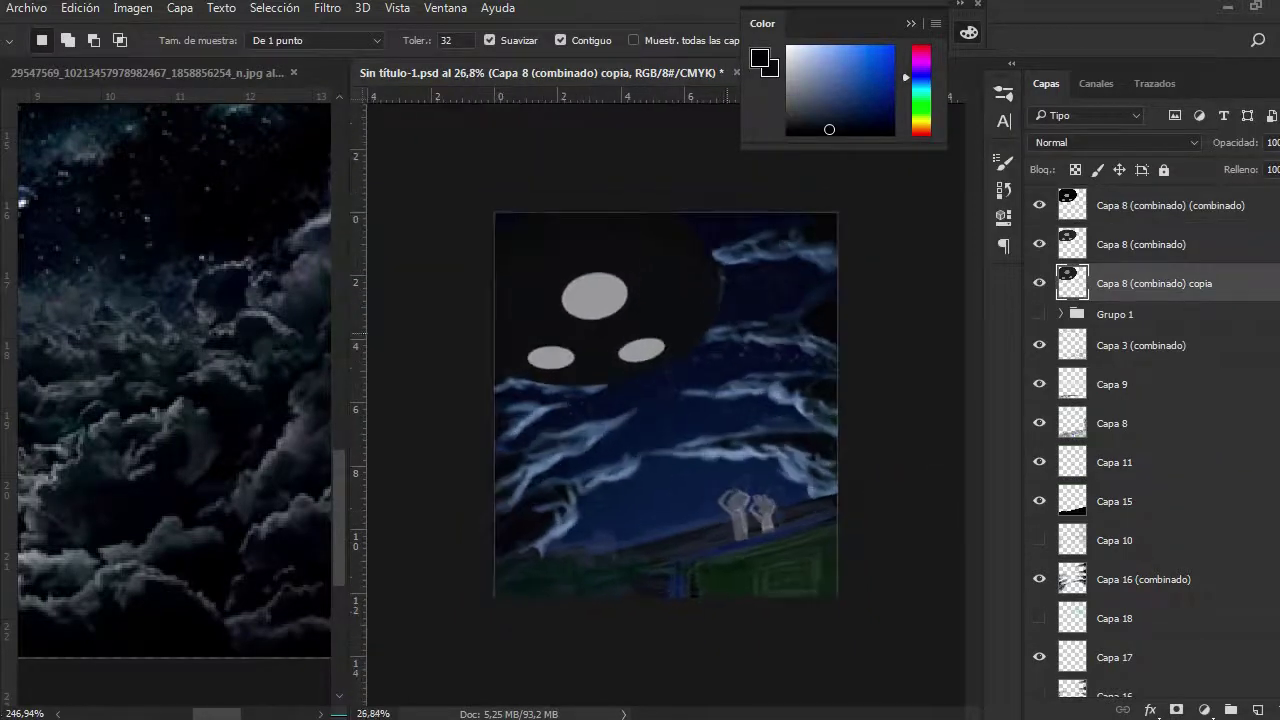
pyautogui.hotkey('ctrl', 'u')
pyautogui.press('Return')
pyautogui.hotkey('ctrl', 'd')
# - Hide the sketch layer Capa 3 (combinado) and add the new layer Capa 19 above Capa 16 (combinado)
pyautogui.click(1039, 345)
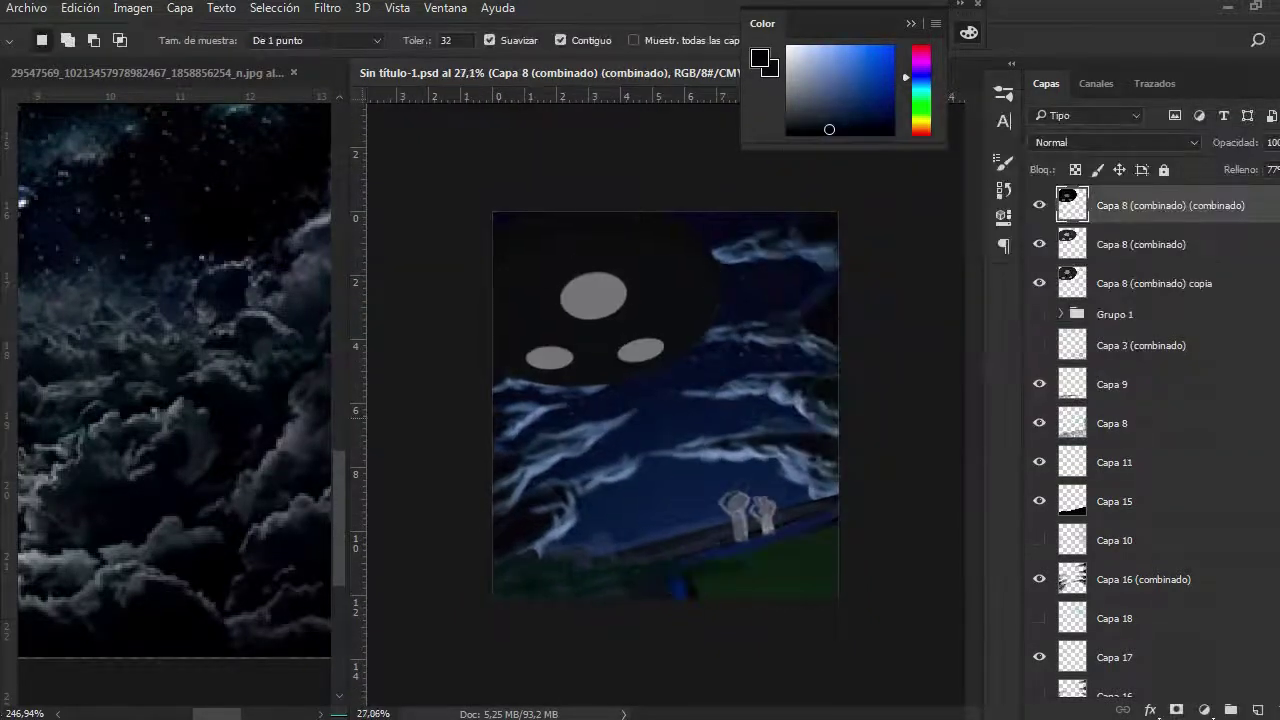
pyautogui.hotkey('ctrl', '+')
pyautogui.press('Delete')
pyautogui.click(1039, 579)
pyautogui.click(1120, 579)
pyautogui.hotkey('shift', 'alt', 'w')
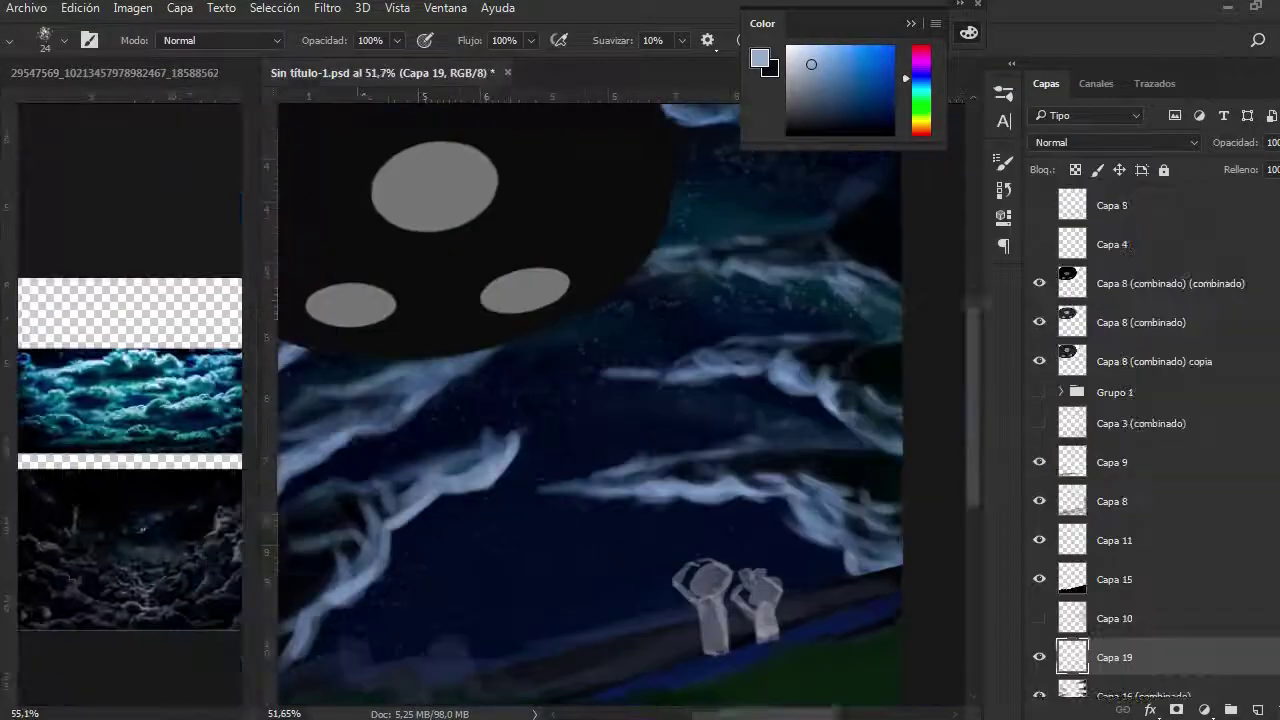
# - Block in flat light blue cloud shapes with jagged edges across the whole sky on Capa 19, Capa 20 and Capa 21
pyautogui.moveTo(609, 434); pyautogui.dragTo(775, 410)
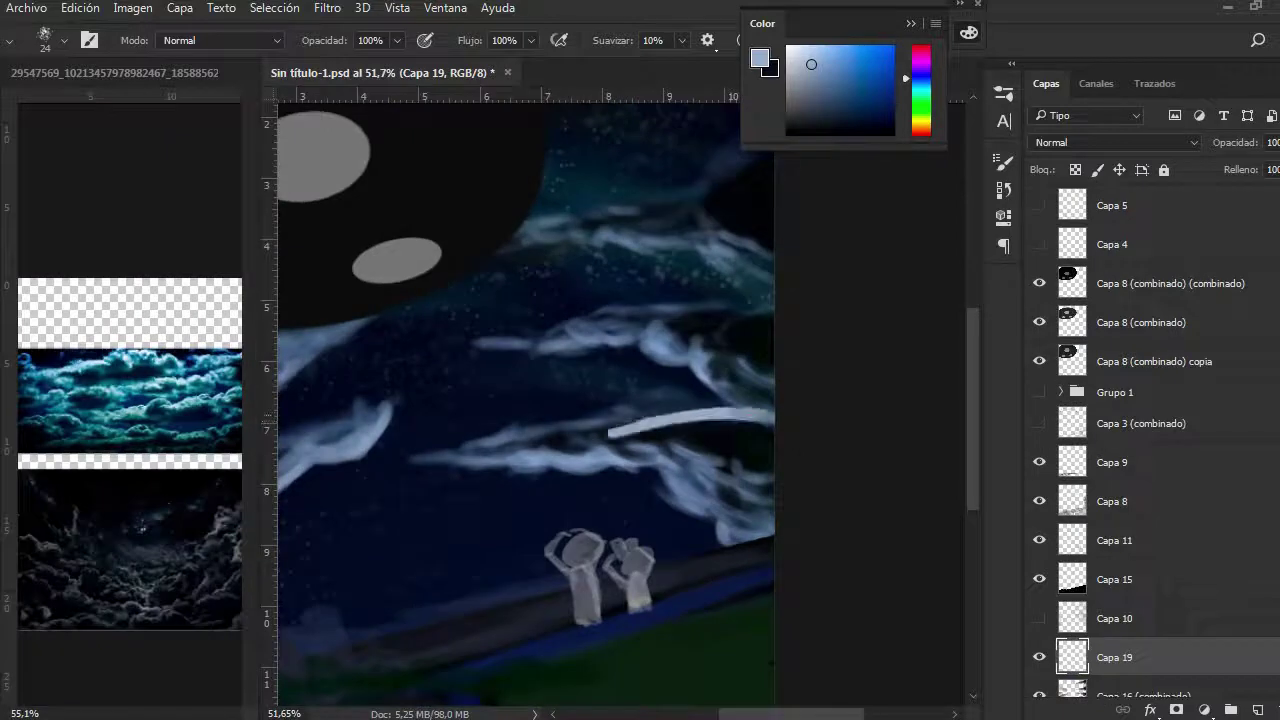
pyautogui.moveTo(600, 470)
pyautogui.mouseDown()
pyautogui.moveTo(770, 440)
pyautogui.moveTo(700, 500)
pyautogui.mouseUp()
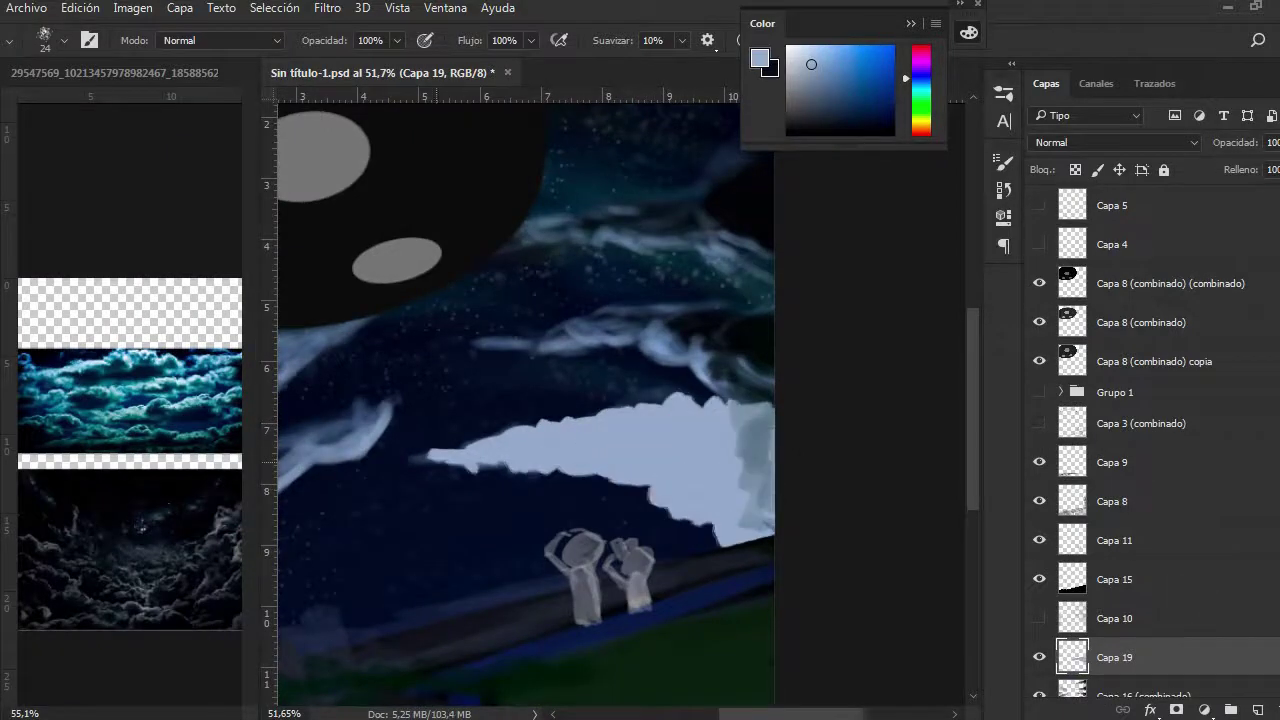
pyautogui.moveTo(750, 390); pyautogui.dragTo(630, 330)
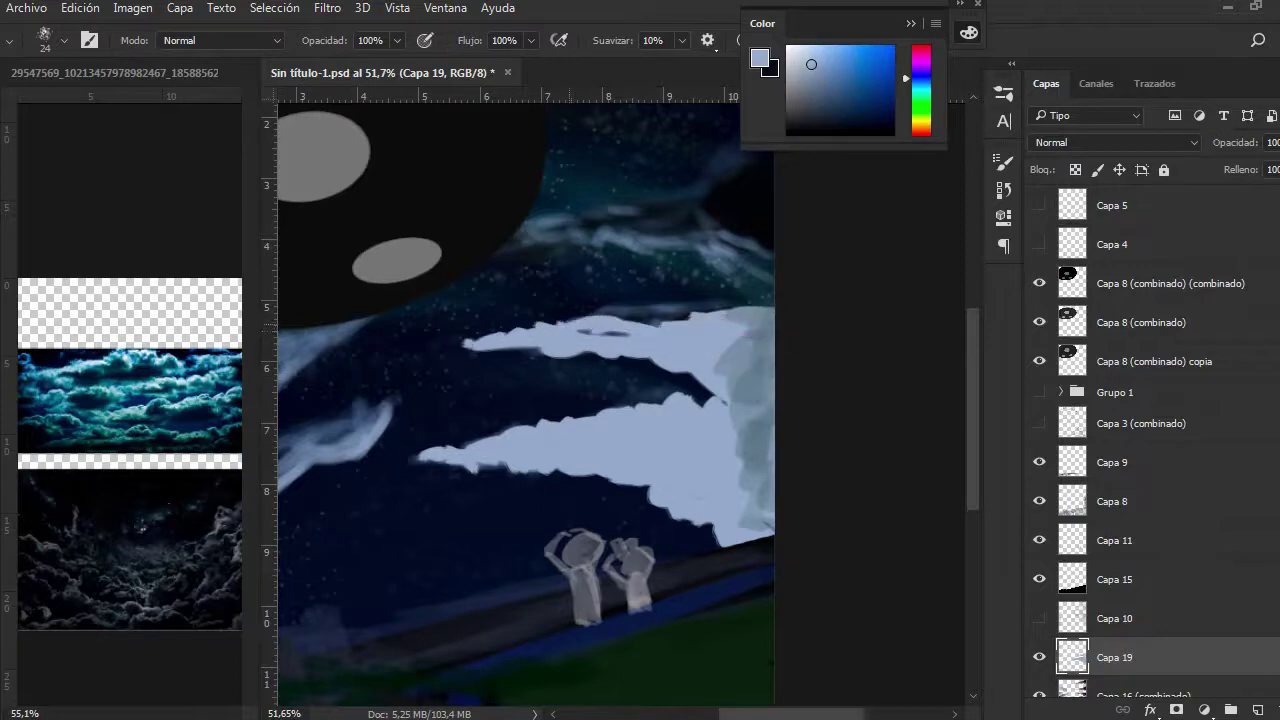
pyautogui.moveTo(765, 270); pyautogui.dragTo(500, 245)
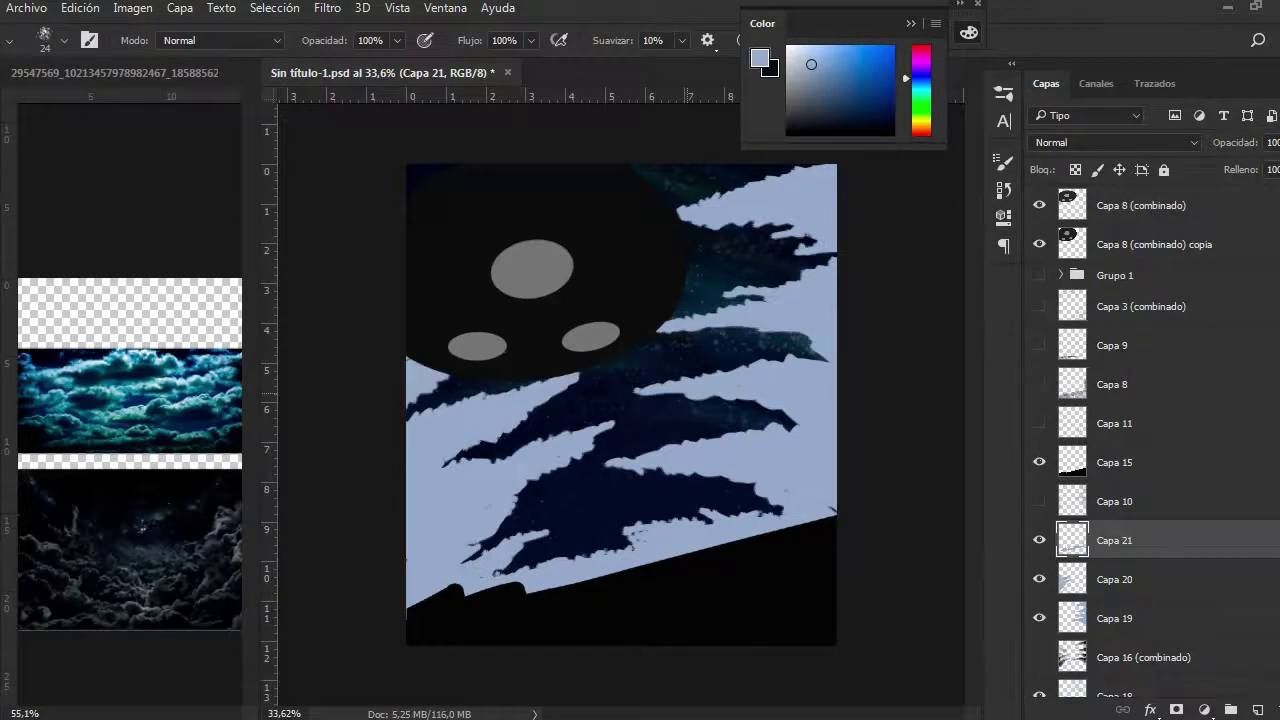
# - Move Capa 21 beneath Capa 19, clip a new layer to it, and shade the undersides of the horizon clouds dark blue
pyautogui.moveTo(1115, 540); pyautogui.dragTo(1115, 630)
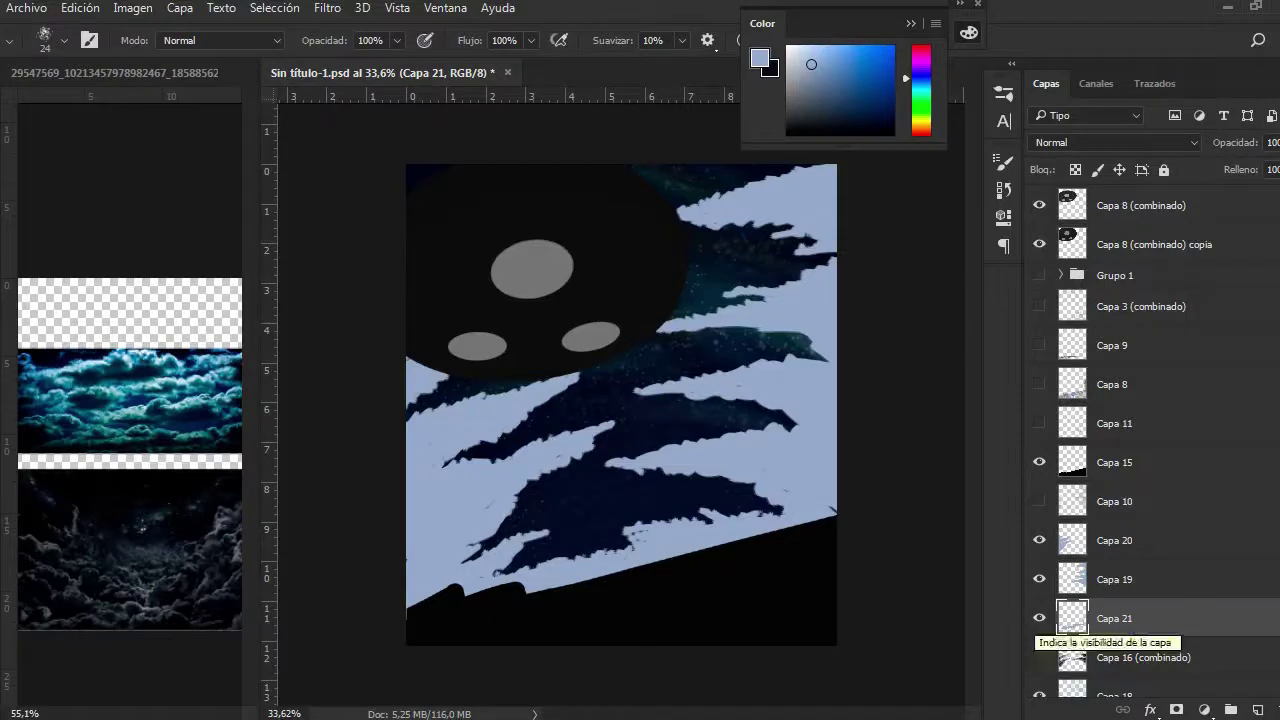
pyautogui.hotkey('ctrl', 'alt', 'shift', 'n')
pyautogui.hotkey('ctrl', 'alt', 'g')
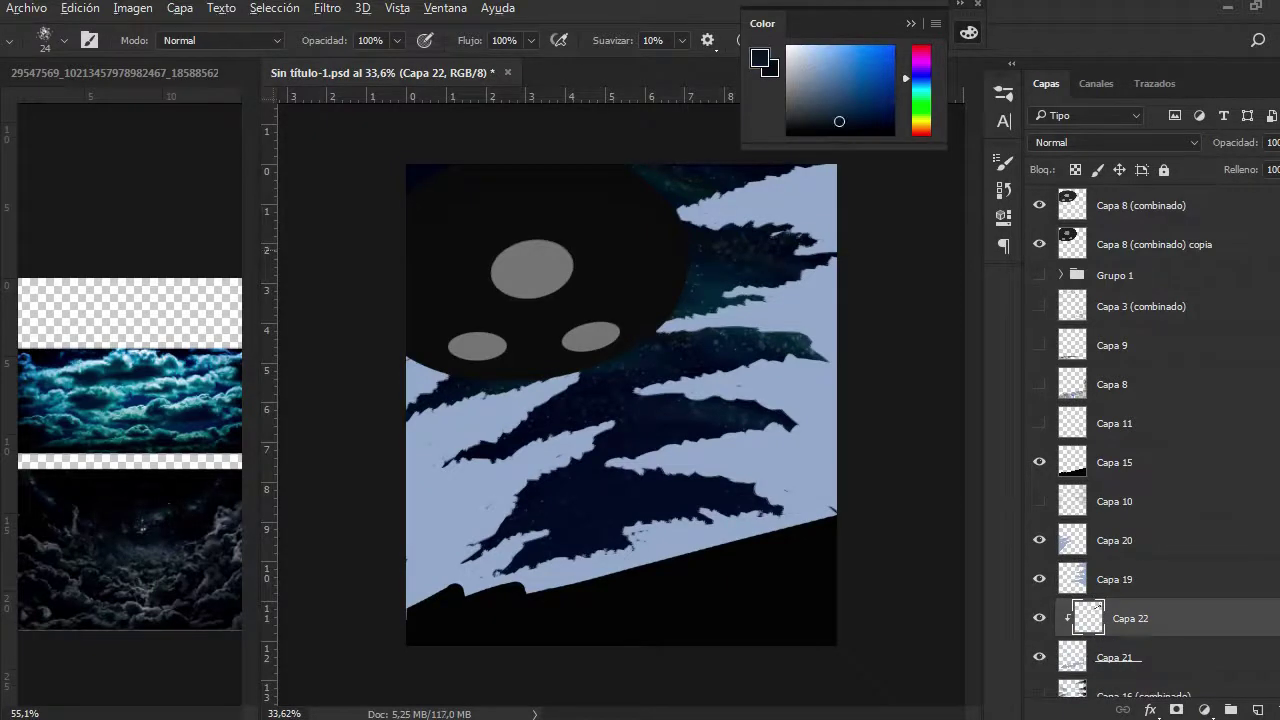
pyautogui.scroll(3, 544, 400)
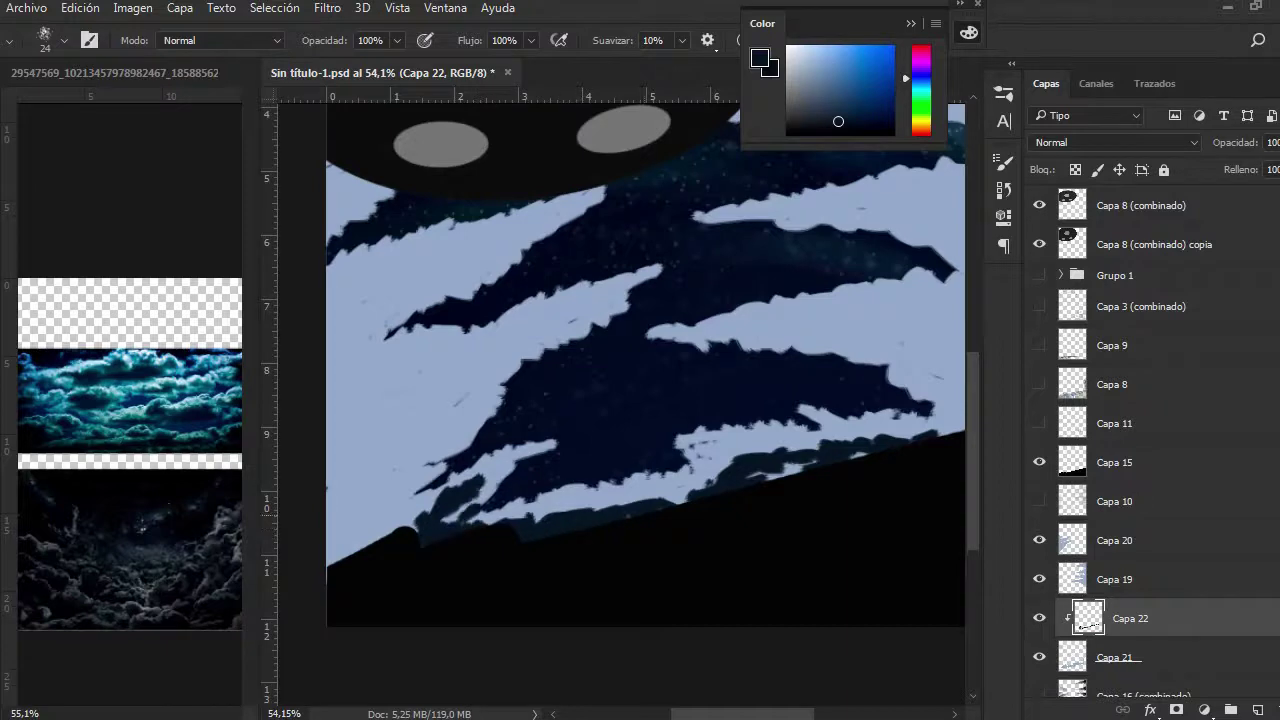
# - Clip the new layer Capa 23 to Capa 19 and paint dark blue shading along the sky's right edge and into the uppermost cloud
pyautogui.scroll(5, 620, 400)
pyautogui.hscroll(4, 620, 400)
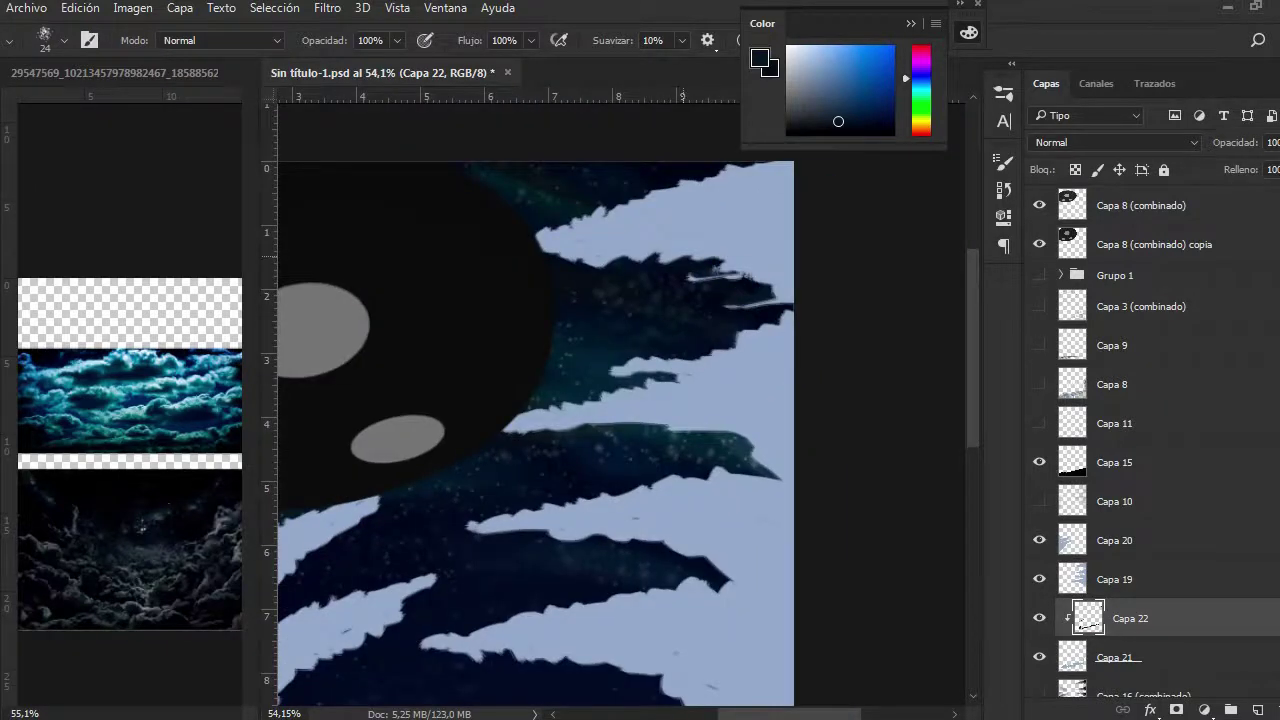
pyautogui.scroll(-2, 530, 400)
pyautogui.hotkey('ctrl', 'g')
pyautogui.hotkey('ctrl', 'z')
pyautogui.hotkey('ctrl', 'alt', 'shift', 'n')
pyautogui.hotkey('alt', ']')
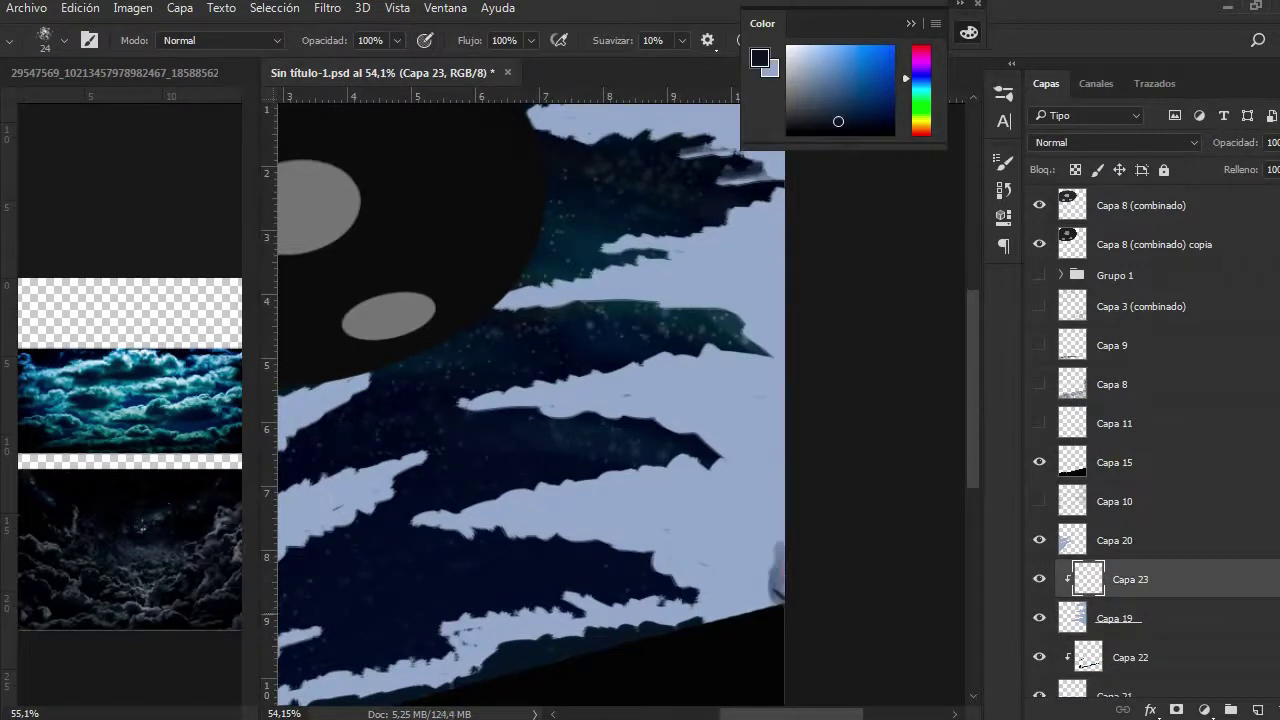
pyautogui.moveTo(698, 512)
pyautogui.mouseDown()
pyautogui.moveTo(760, 470)
pyautogui.moveTo(770, 370)
pyautogui.mouseUp()
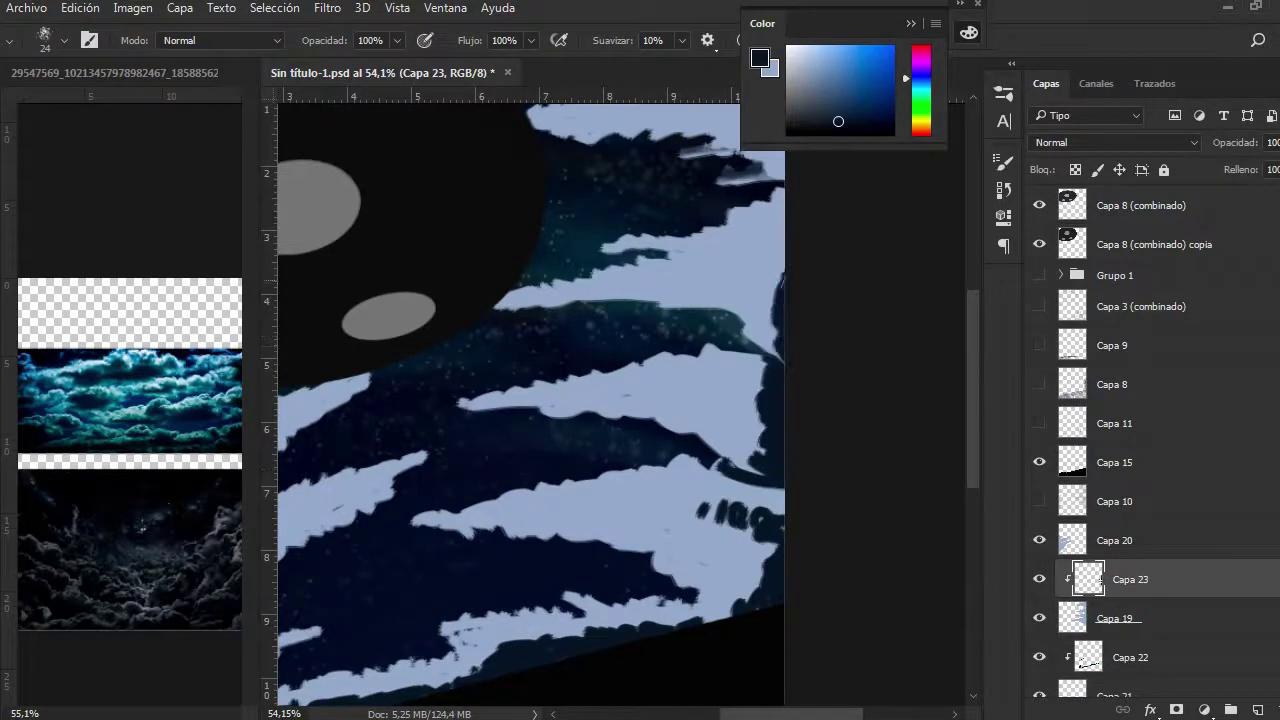
pyautogui.scroll(3, 530, 400)
pyautogui.moveTo(680, 225)
pyautogui.mouseDown()
pyautogui.moveTo(760, 270)
pyautogui.moveTo(790, 240)
pyautogui.mouseUp()
pyautogui.moveTo(750, 290); pyautogui.dragTo(565, 295)
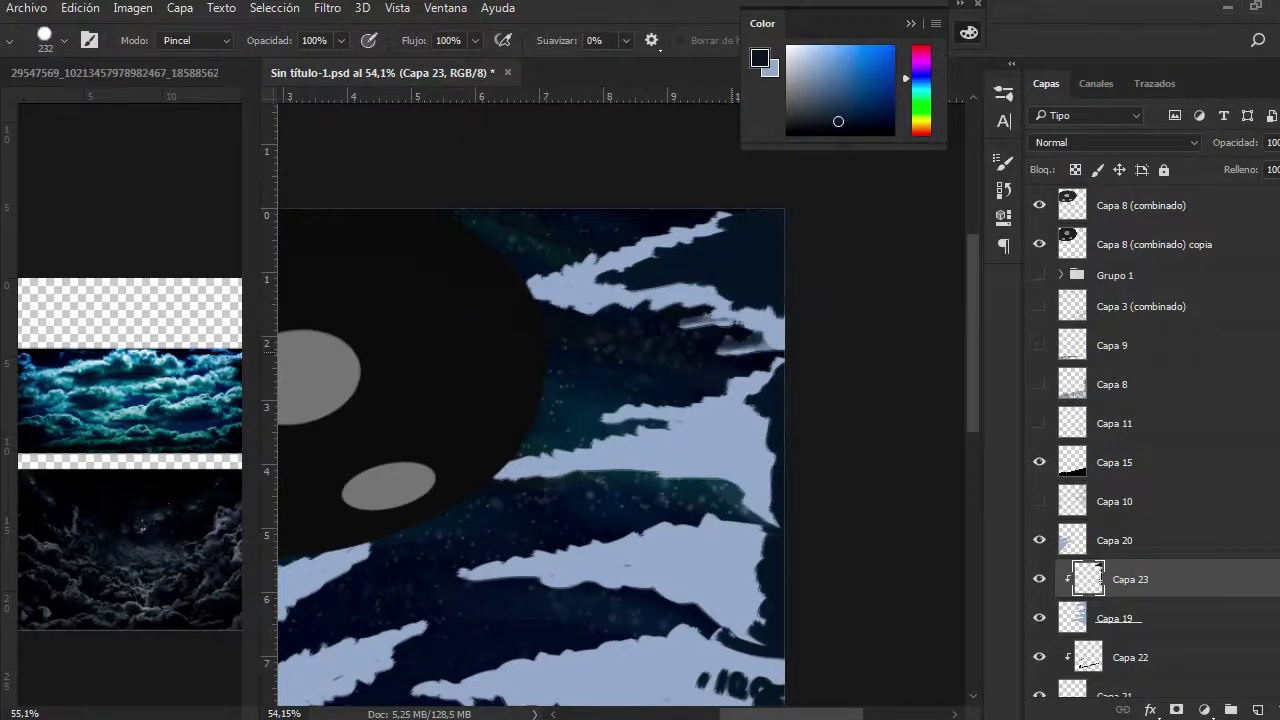
# - Carve the middle and lower clouds on the sky's right side into thin streaks with dark blue on Capa 23
pyautogui.scroll(-1, 520, 400)
pyautogui.scroll(-1, 520, 400)
pyautogui.moveTo(765, 355)
pyautogui.mouseDown()
pyautogui.moveTo(750, 425)
pyautogui.moveTo(610, 396)
pyautogui.mouseUp()
pyautogui.scroll(-2, 520, 400)
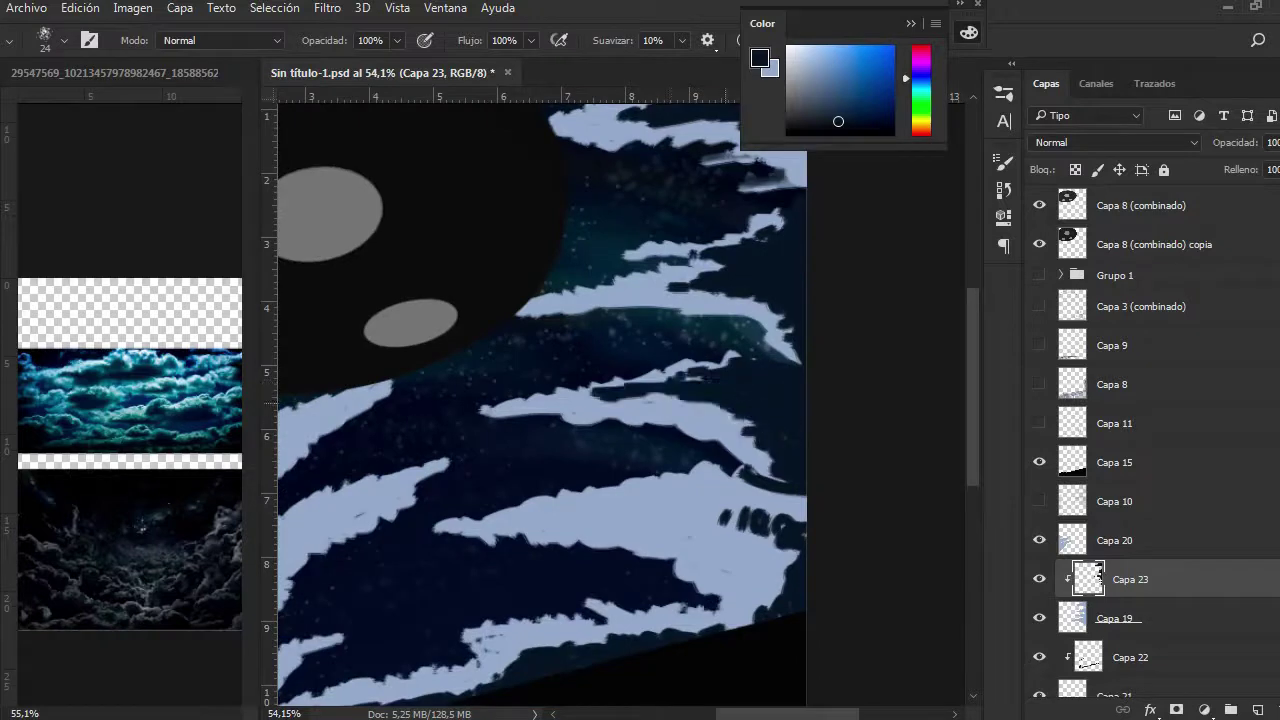
pyautogui.moveTo(745, 395); pyautogui.dragTo(682, 380)
pyautogui.scroll(-2, 520, 400)
pyautogui.moveTo(780, 368); pyautogui.dragTo(690, 420)
pyautogui.moveTo(775, 450); pyautogui.dragTo(640, 480)
pyautogui.moveTo(760, 482)
pyautogui.mouseDown()
pyautogui.moveTo(600, 410)
pyautogui.moveTo(590, 435)
pyautogui.mouseUp()
pyautogui.moveTo(750, 478); pyautogui.dragTo(650, 430)
pyautogui.scroll(-3, 620, 400)
pyautogui.scroll(2, 620, 400)
# - Clip the new layer Capa 24 to Capa 20 and shade the interiors of the sky's left clouds dark blue
pyautogui.hotkey('ctrl', 'shift', 'alt', 'n')
pyautogui.hotkey('ctrl', 'alt', 'g')
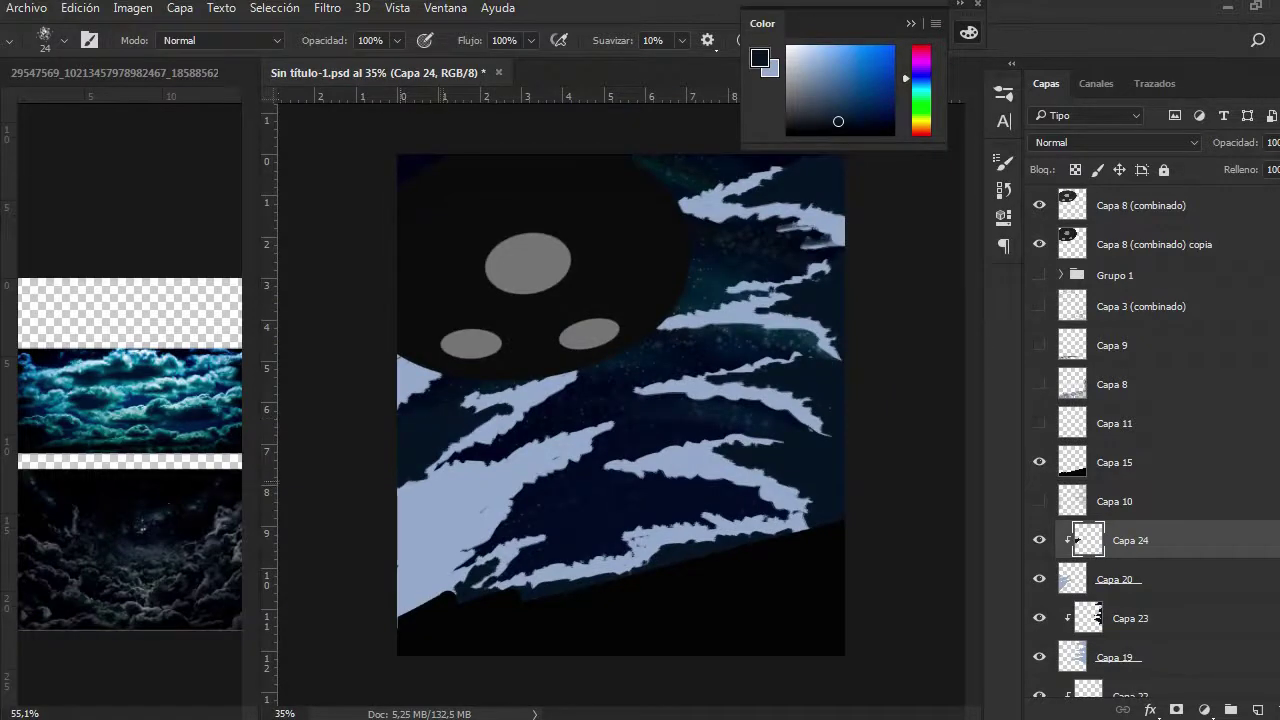
pyautogui.moveTo(390, 535)
pyautogui.mouseDown()
pyautogui.moveTo(500, 478)
pyautogui.moveTo(408, 553)
pyautogui.mouseUp()
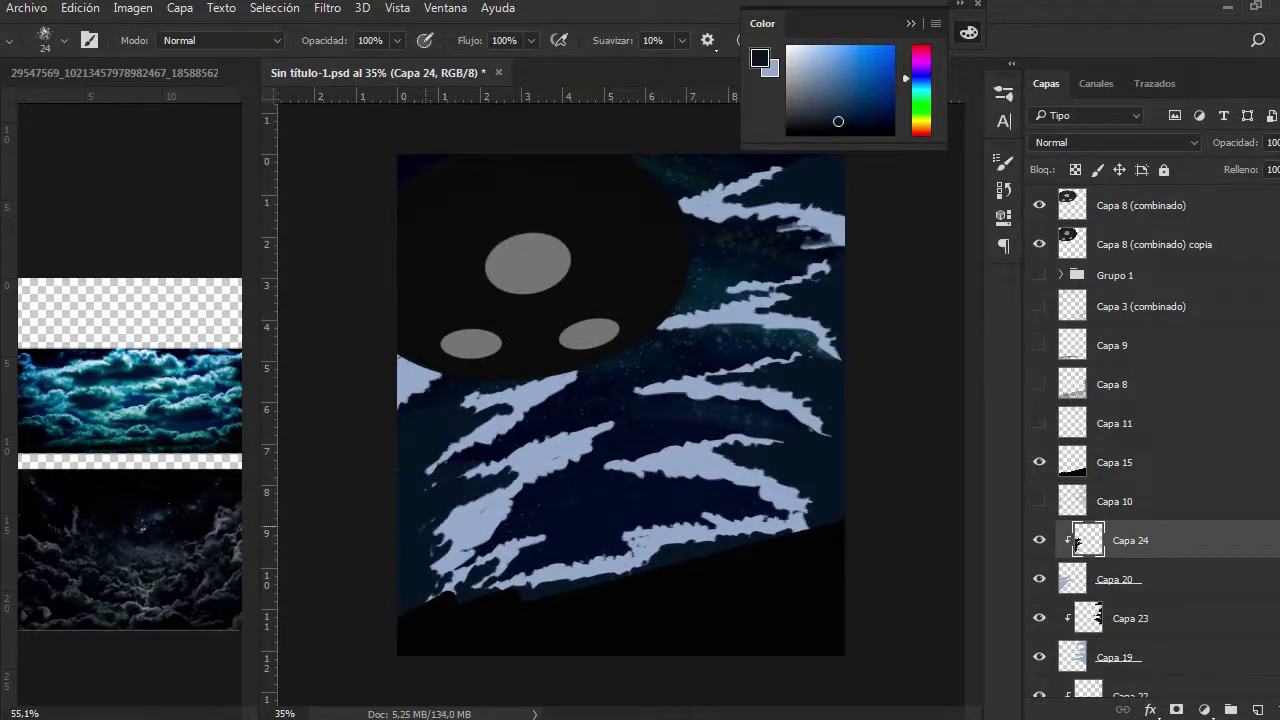
# - Enable pen pressure for opacity and blend soft dark shading into the left clouds on Capa 24
pyautogui.scroll(3, 442, 423)
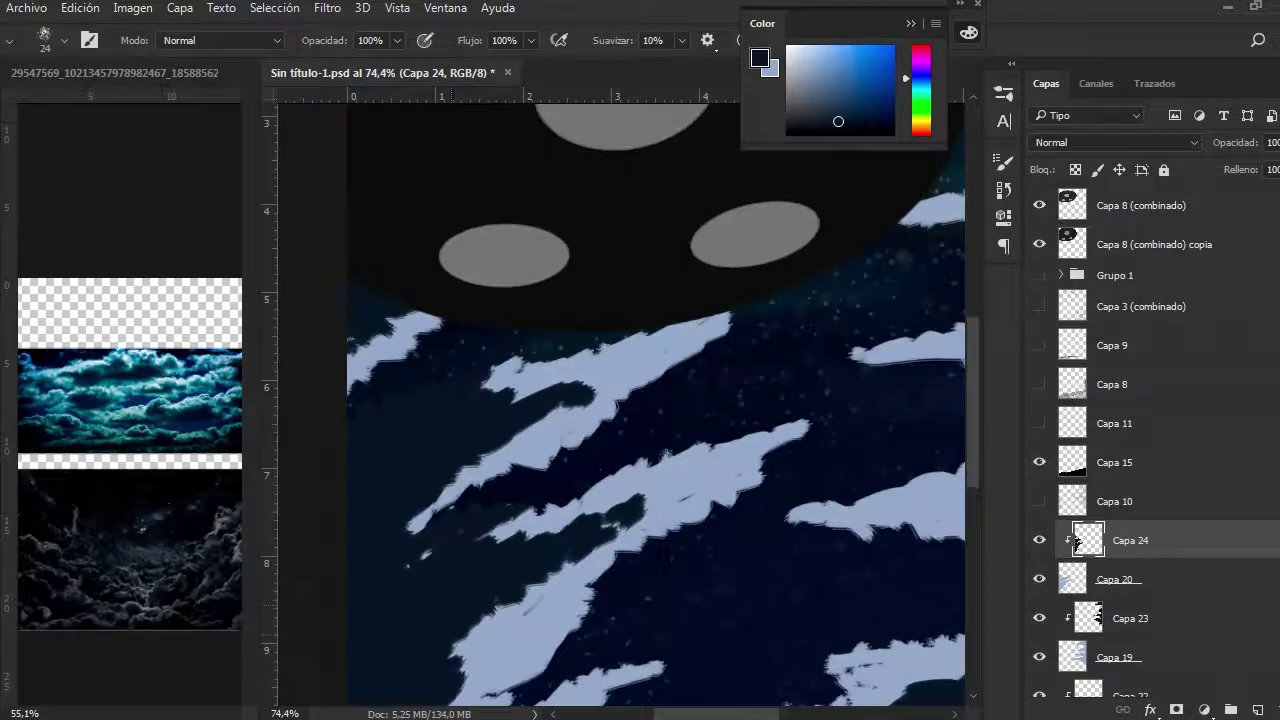
pyautogui.scroll(-4, 620, 400)
pyautogui.scroll(3, 620, 400)
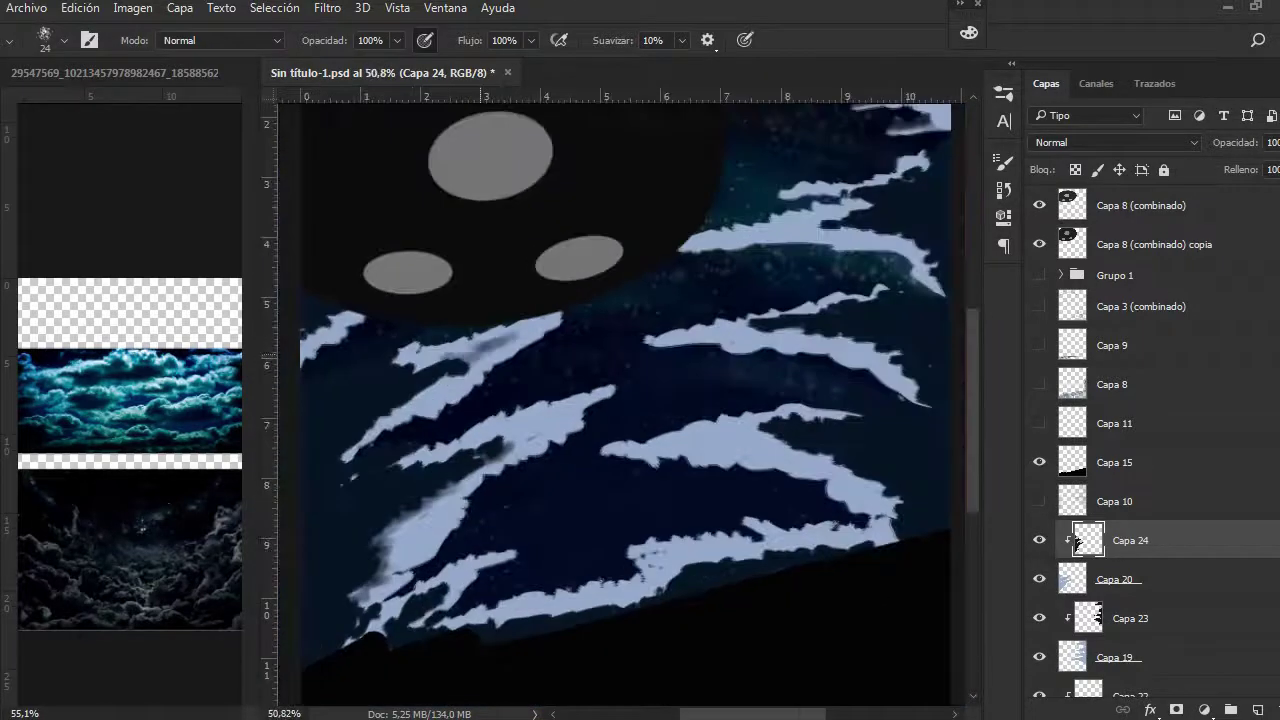
pyautogui.moveTo(555, 412); pyautogui.dragTo(415, 455)
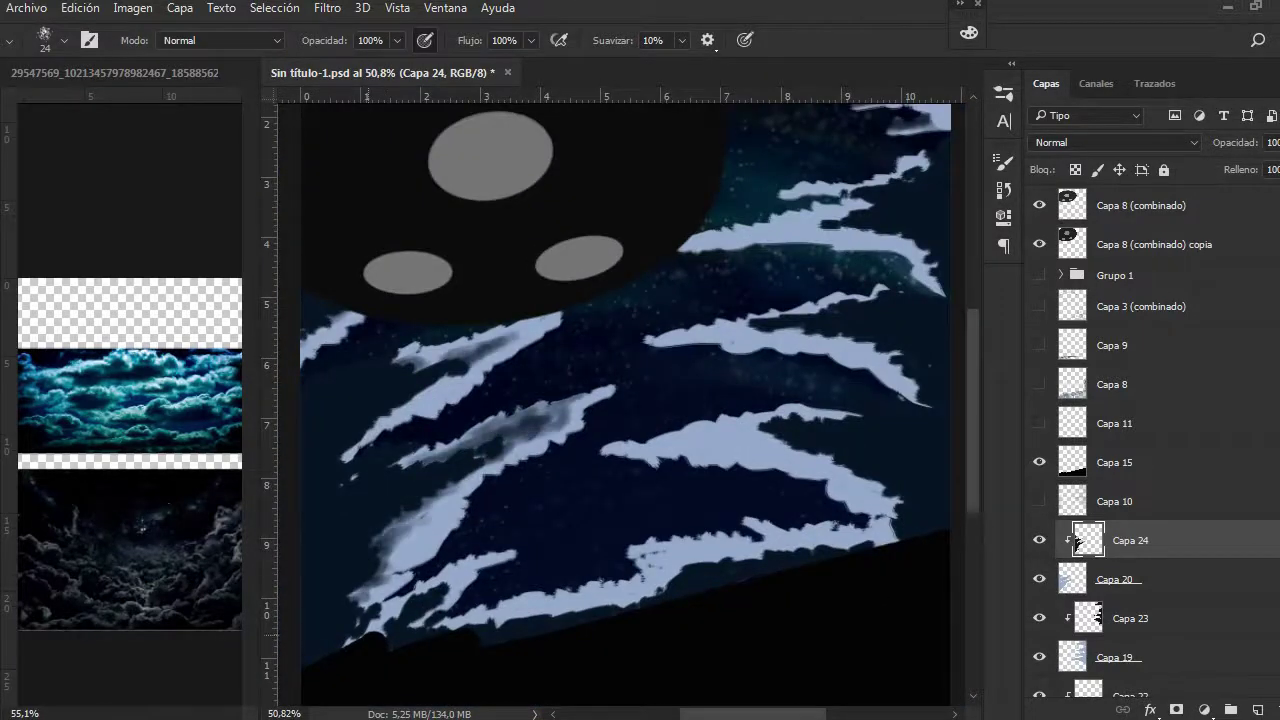
# - Blend soft dark shading into the middle and lower clouds on the sky's right side on Capa 23
pyautogui.click(1130, 618)
pyautogui.moveTo(860, 412)
pyautogui.mouseDown()
pyautogui.moveTo(660, 440)
pyautogui.moveTo(810, 460)
pyautogui.mouseUp()
pyautogui.scroll(-3, 780, 450)
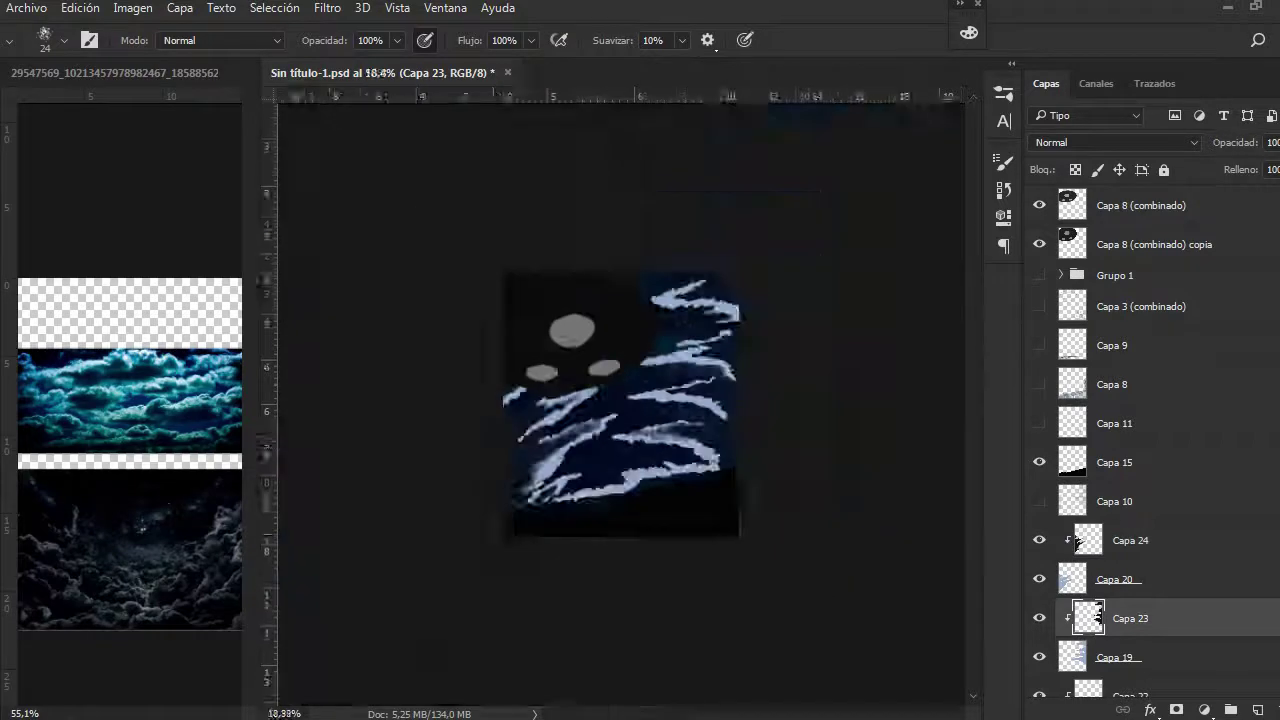
pyautogui.scroll(4, 780, 450)
pyautogui.scroll(1, 620, 400)
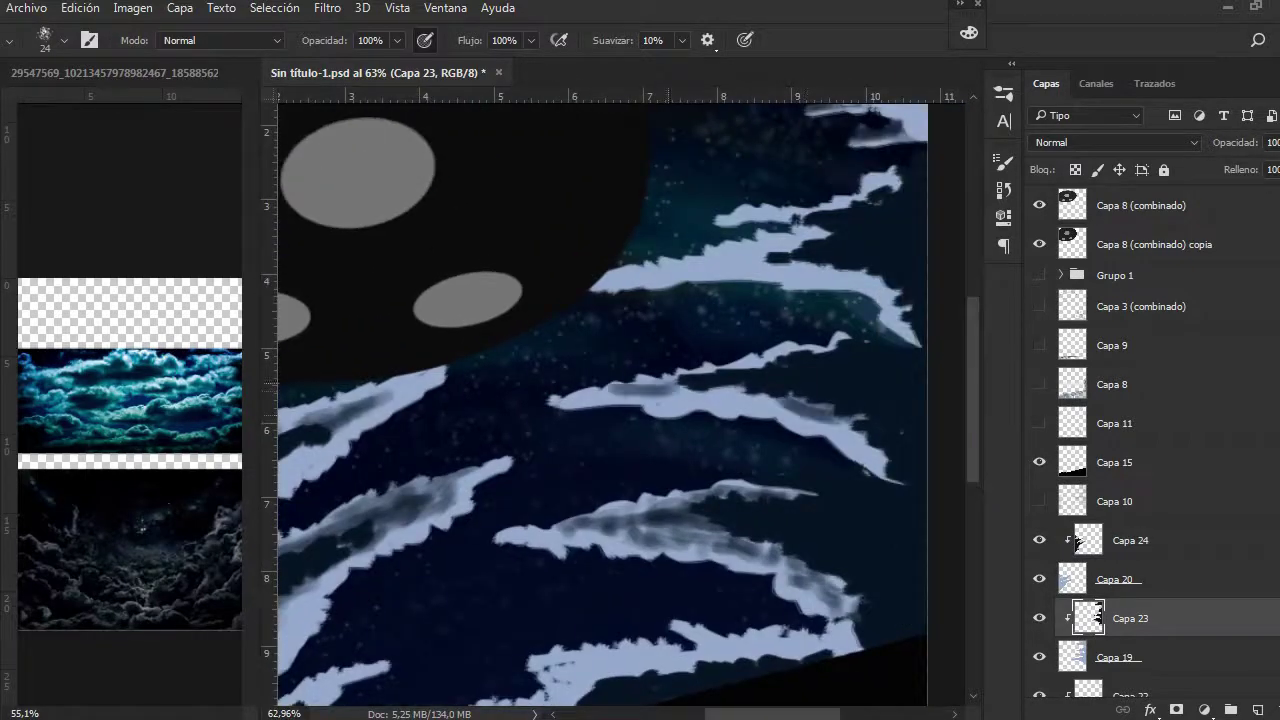
# - Add soft dark shading to the upper clouds beside the saucer on Capa 23
pyautogui.scroll(2, 620, 400)
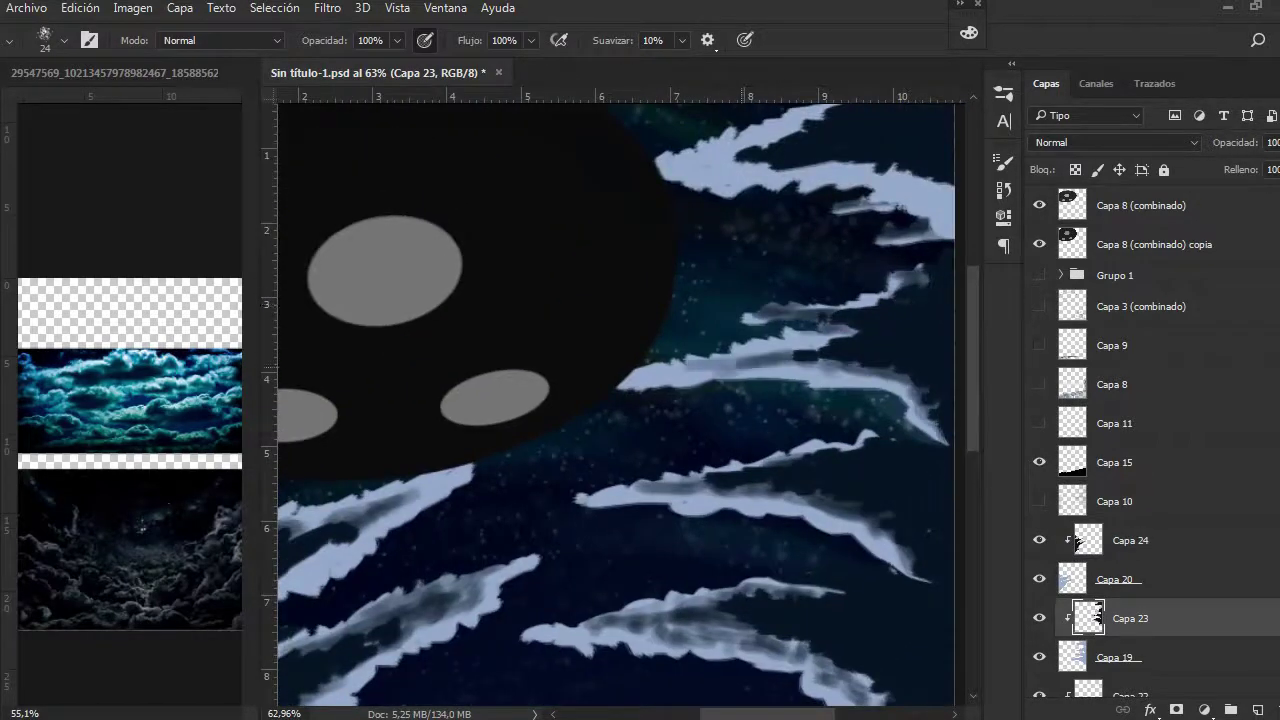
pyautogui.scroll(1, 616, 400)
pyautogui.hscroll(1, 616, 400)
pyautogui.scroll(-4, 620, 400)
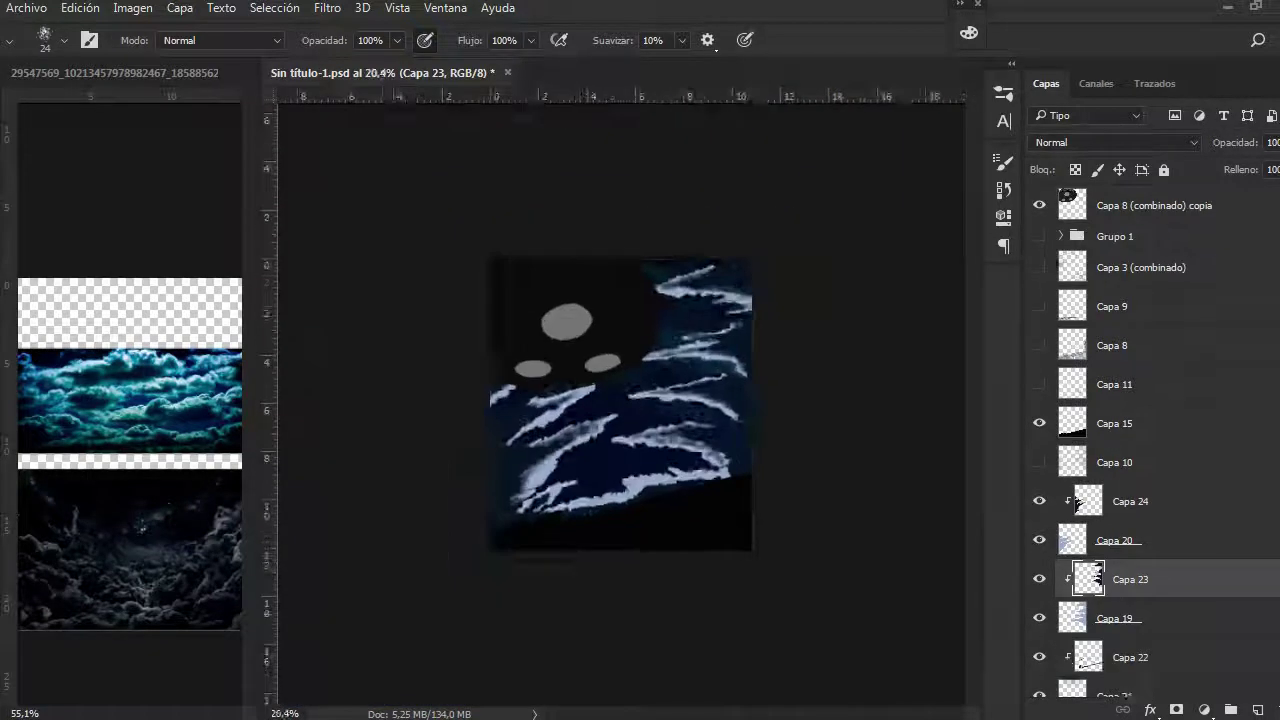
pyautogui.scroll(4, 620, 400)
# - Blend soft dark shading into the horizon clouds just above the black roof on Capa 22
pyautogui.hotkey('alt', '[')
pyautogui.hotkey('alt', '[')
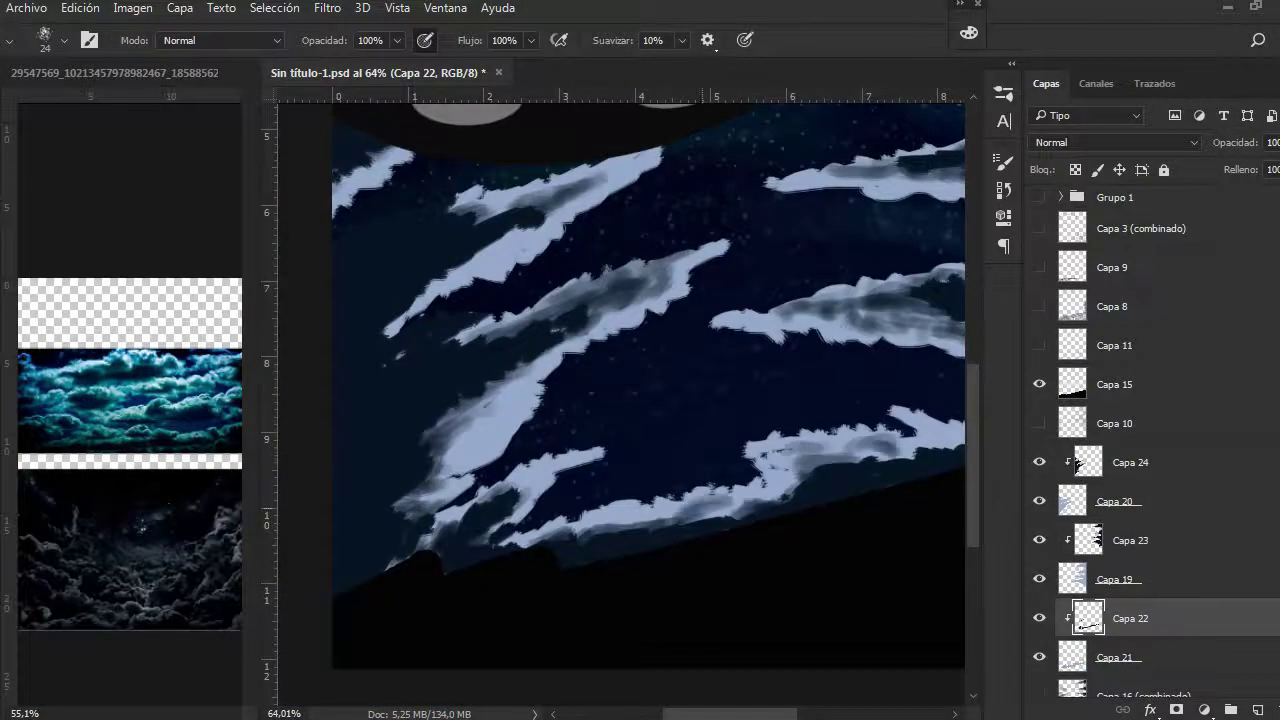
pyautogui.scroll(1, 620, 400)
pyautogui.scroll(-3, 620, 400)
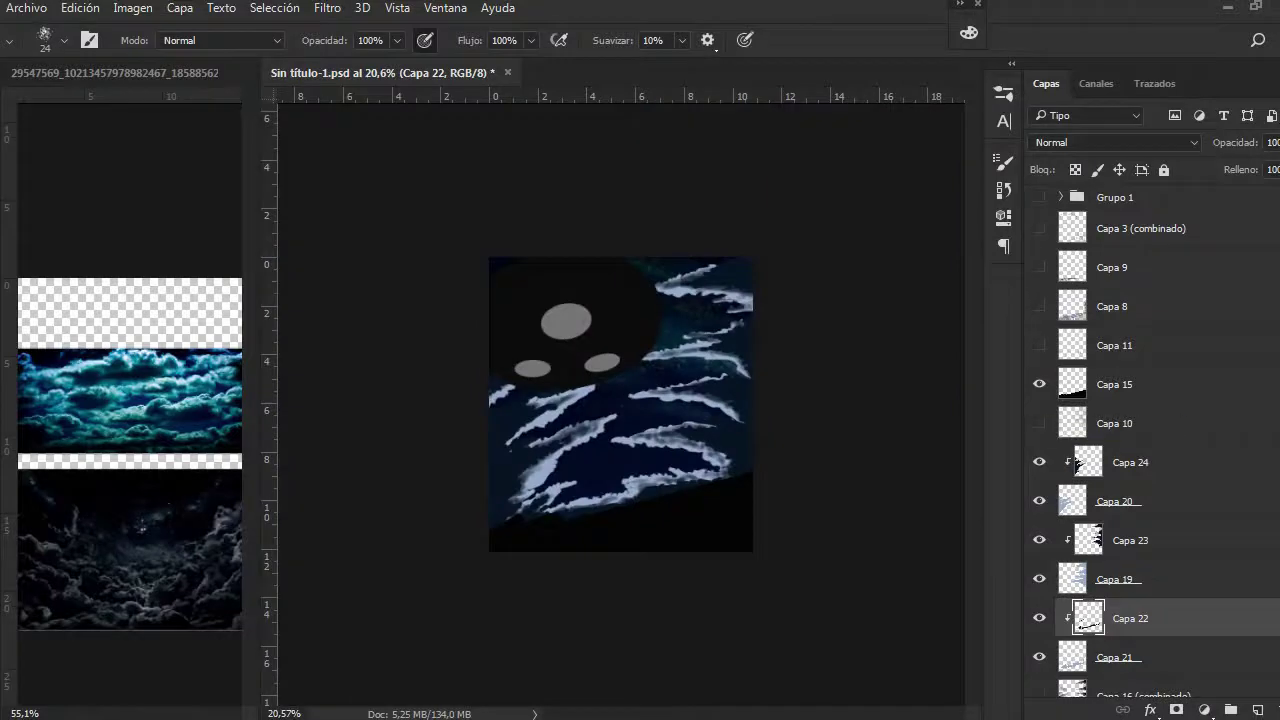
# - Add a clipped layer above Capa 22 and blend extra dark shading under the horizon clouds with the size 24 brush
pyautogui.hotkey('ctrl', 'shift', 'alt', 'n')
pyautogui.scroll(3, 620, 470)
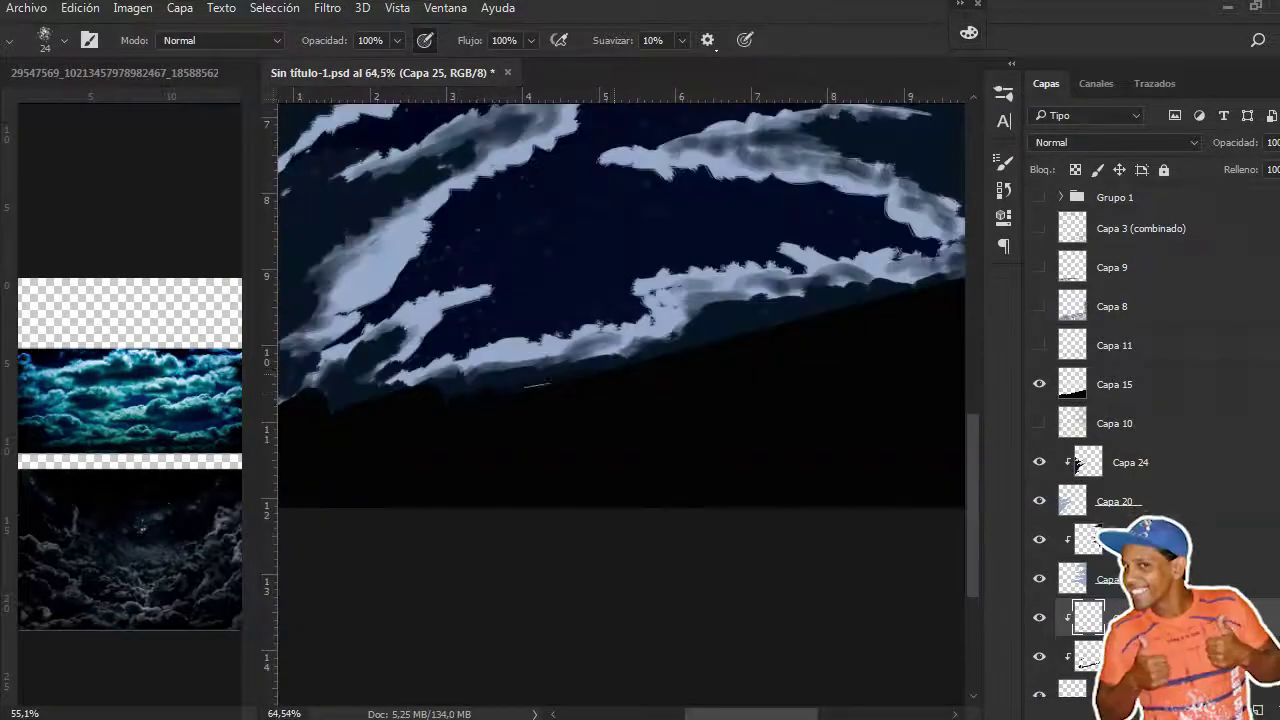
pyautogui.scroll(-3, 620, 400)
pyautogui.scroll(3, 620, 400)
# - Add a clipped layer above Capa 23 and deepen the dark shading in the right clouds using brush sizes 70 and 25
pyautogui.hotkey('ctrl', 'shift', 'alt', 'n')
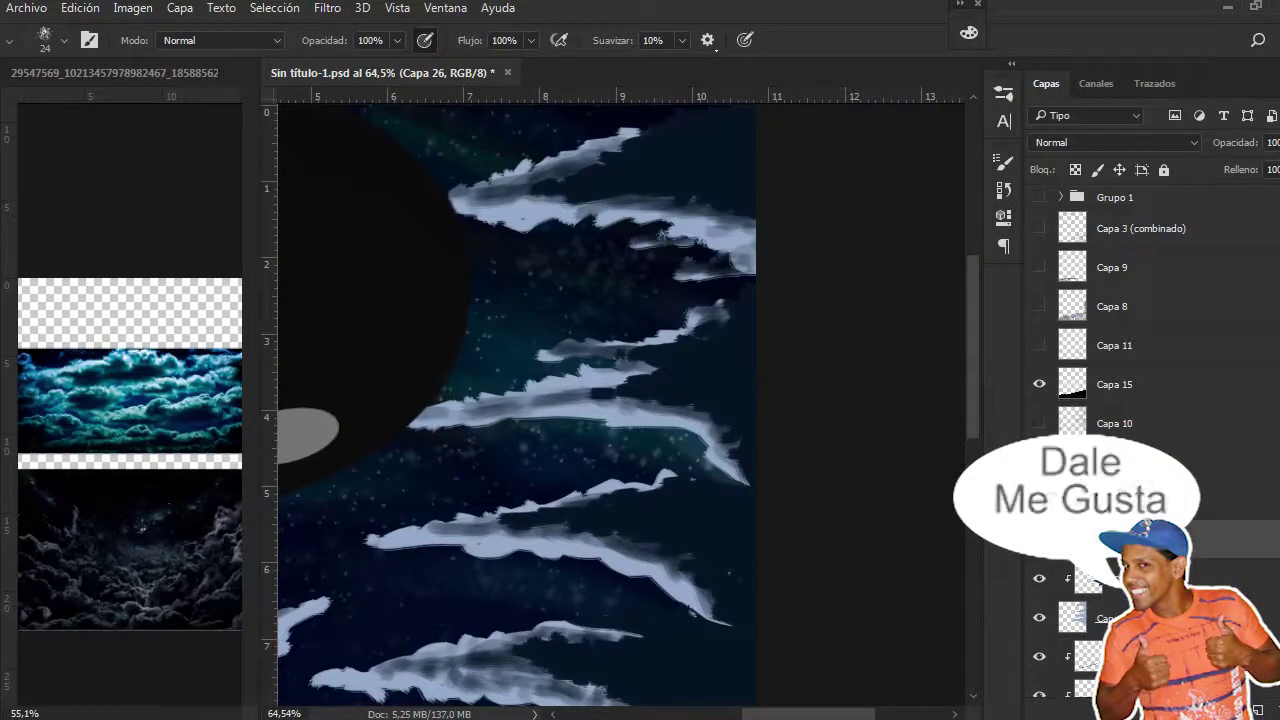
pyautogui.scroll(-3, 620, 400)
pyautogui.press(']')
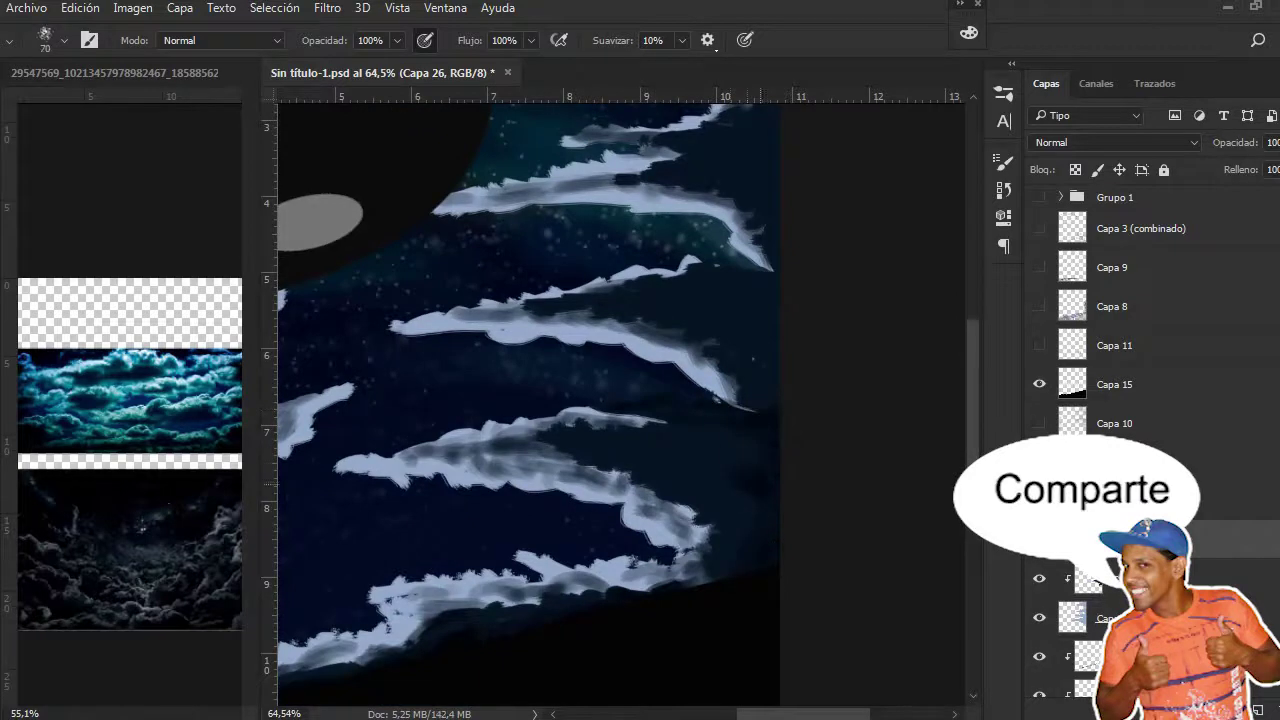
pyautogui.scroll(3, 755, 400)
pyautogui.press('[')
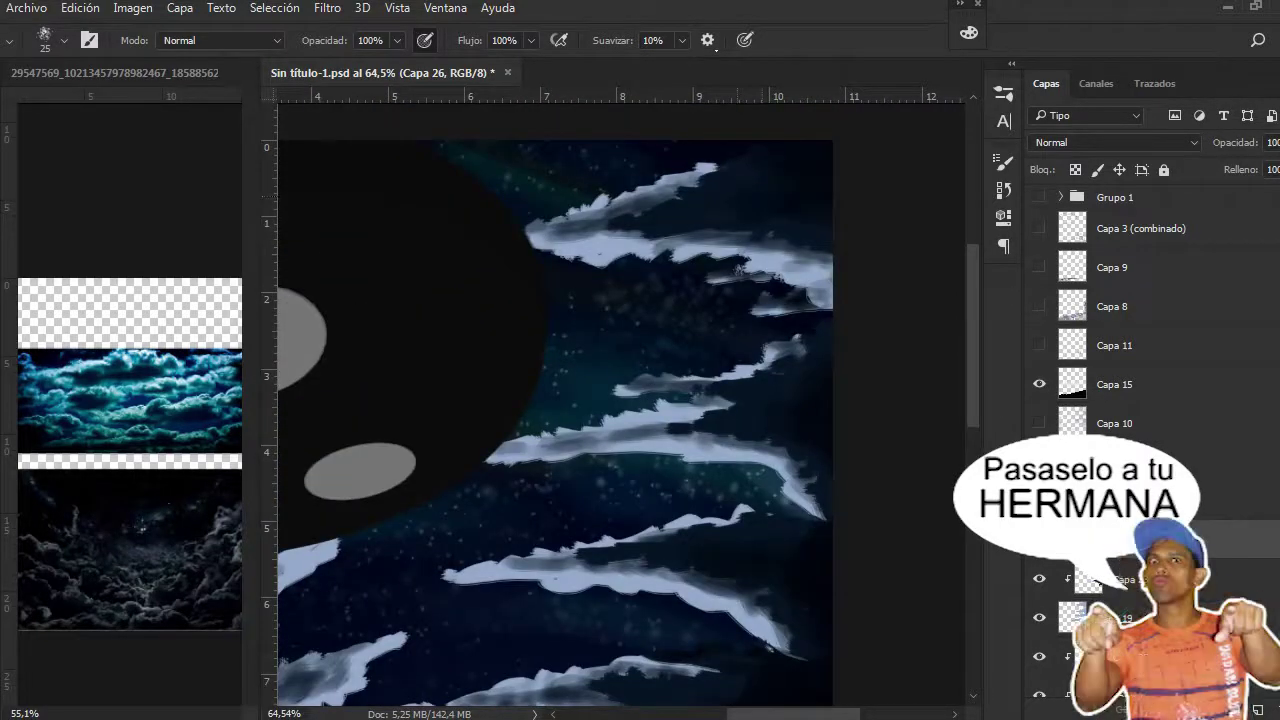
pyautogui.scroll(-2, 555, 420)
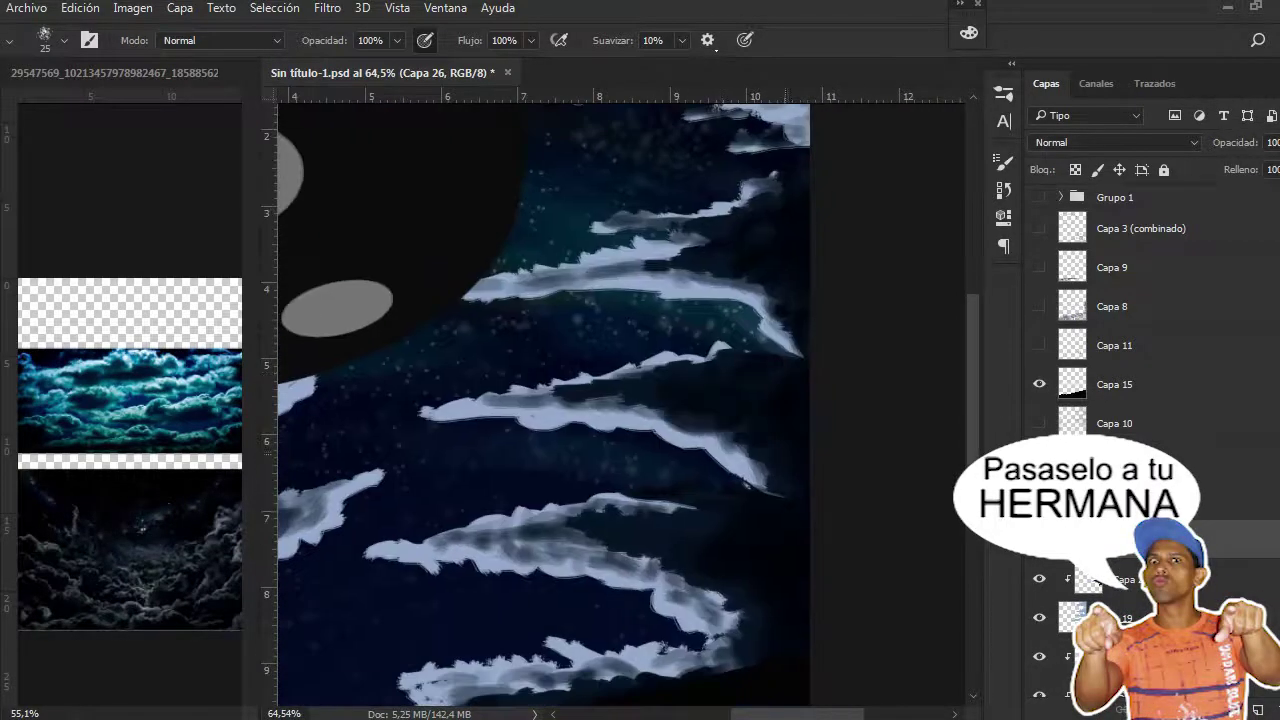
pyautogui.scroll(-5, 620, 400)
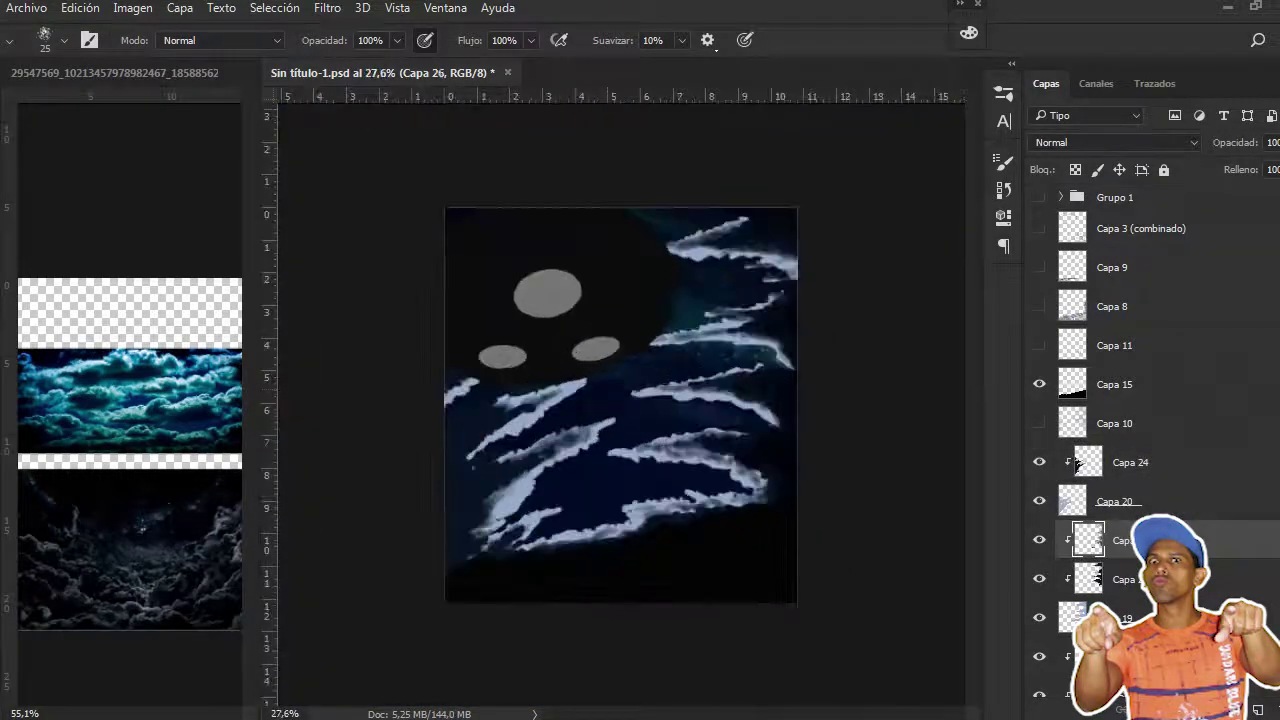
# - Add a clipped layer above Capa 24 and brush dark shading into the left clouds below the saucer with brush size 34
pyautogui.hotkey('ctrl', 'shift', 'alt', 'n')
pyautogui.scroll(3, 620, 400)
pyautogui.press(']')
pyautogui.press(']')
pyautogui.press(']')
pyautogui.press(']')
pyautogui.press(']')
pyautogui.press(']')
pyautogui.press(']')
pyautogui.scroll(1, 690, 380)
pyautogui.moveTo(508, 352); pyautogui.dragTo(590, 325)
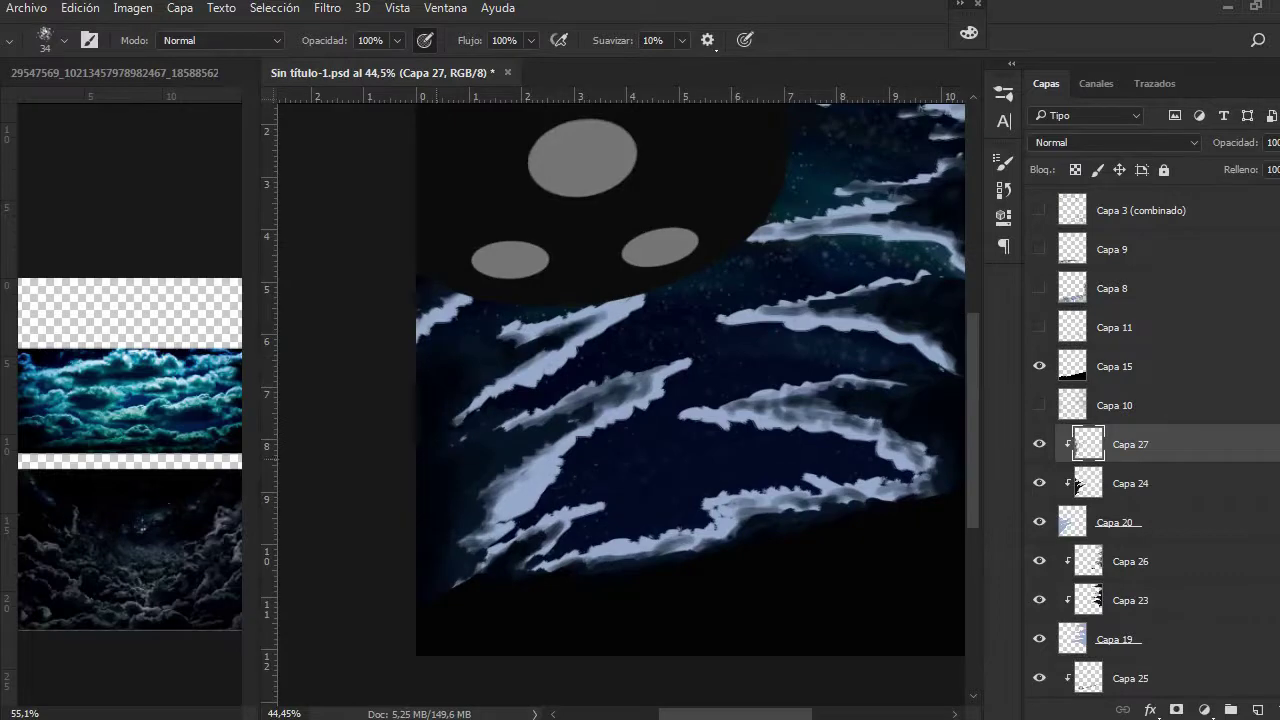
pyautogui.moveTo(466, 514); pyautogui.dragTo(615, 392)
pyautogui.moveTo(462, 545); pyautogui.dragTo(556, 452)
pyautogui.scroll(-3, 545, 345)
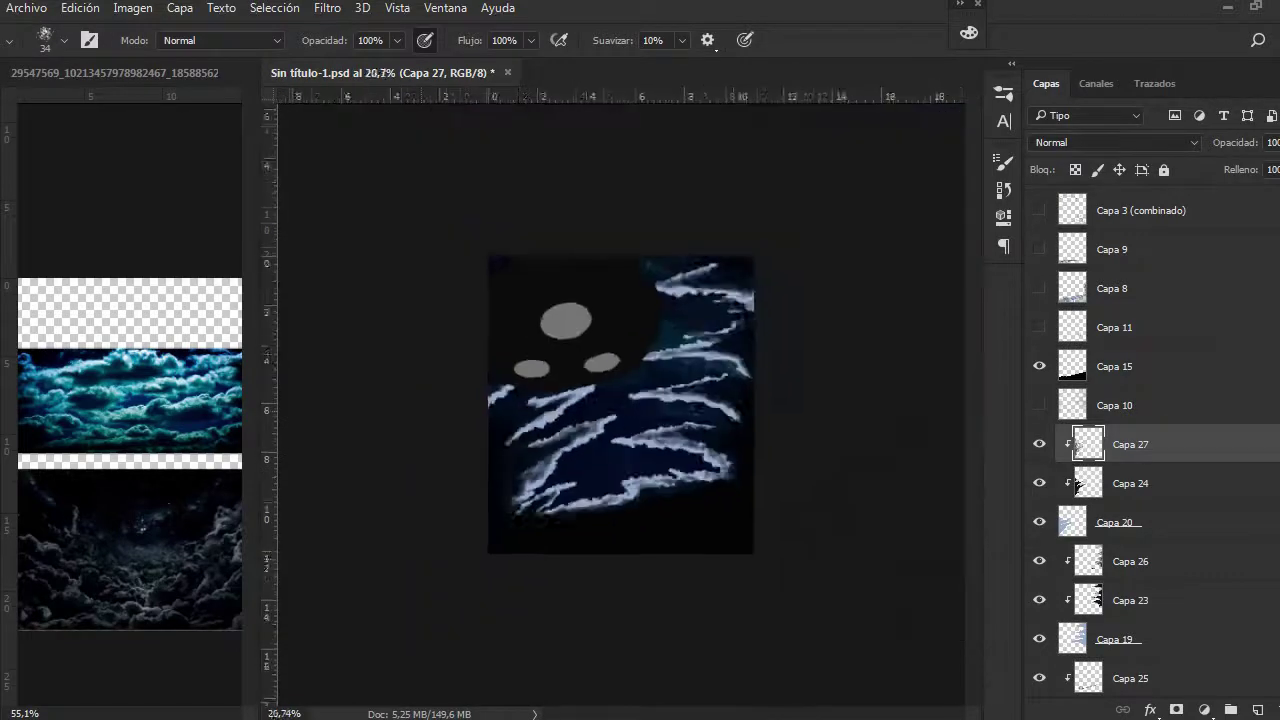
# - Refine the dark shading along the left clouds on Capa 27 with brush size 24
pyautogui.scroll(4, 545, 345)
pyautogui.press('[')
pyautogui.scroll(-3, 542, 412)
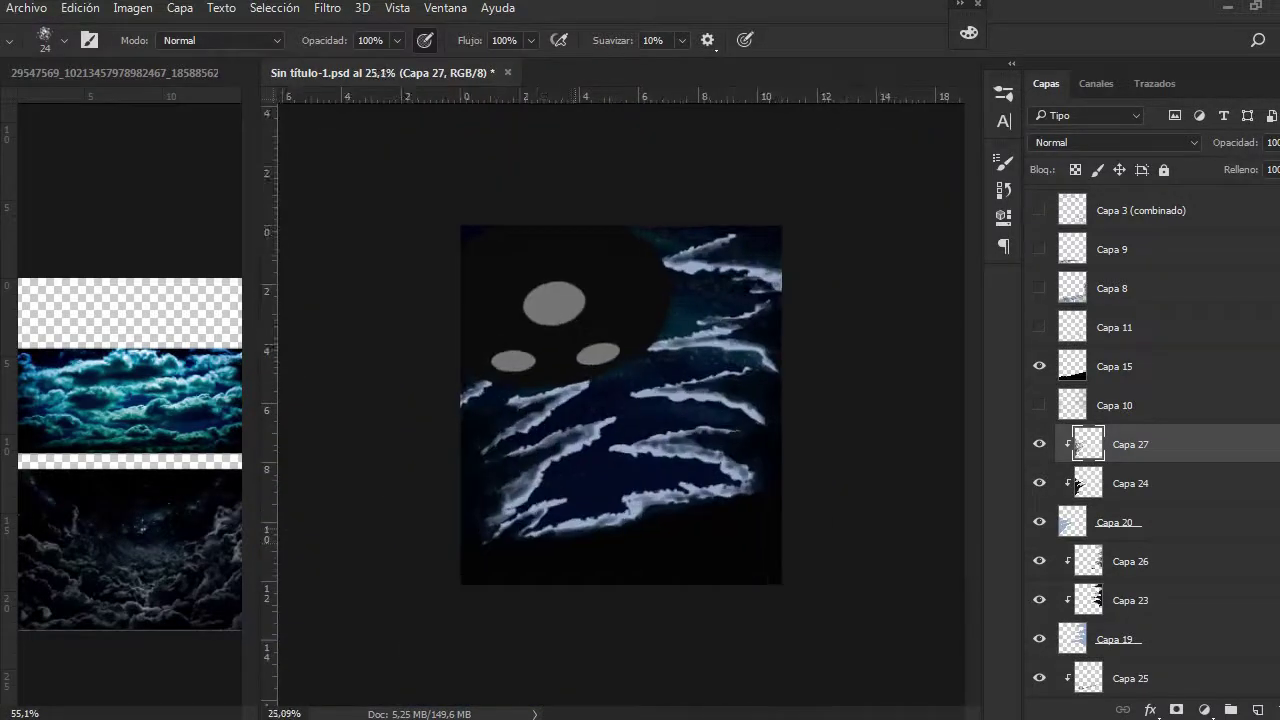
# - Darken the base cloud layers with Hue/Saturation, including Capa 21 and Capa 20, using a lightness of -48 for Capa 20
pyautogui.scroll(-3, 1150, 450)
pyautogui.click(1118, 522)
pyautogui.hotkey('ctrl', 'u')
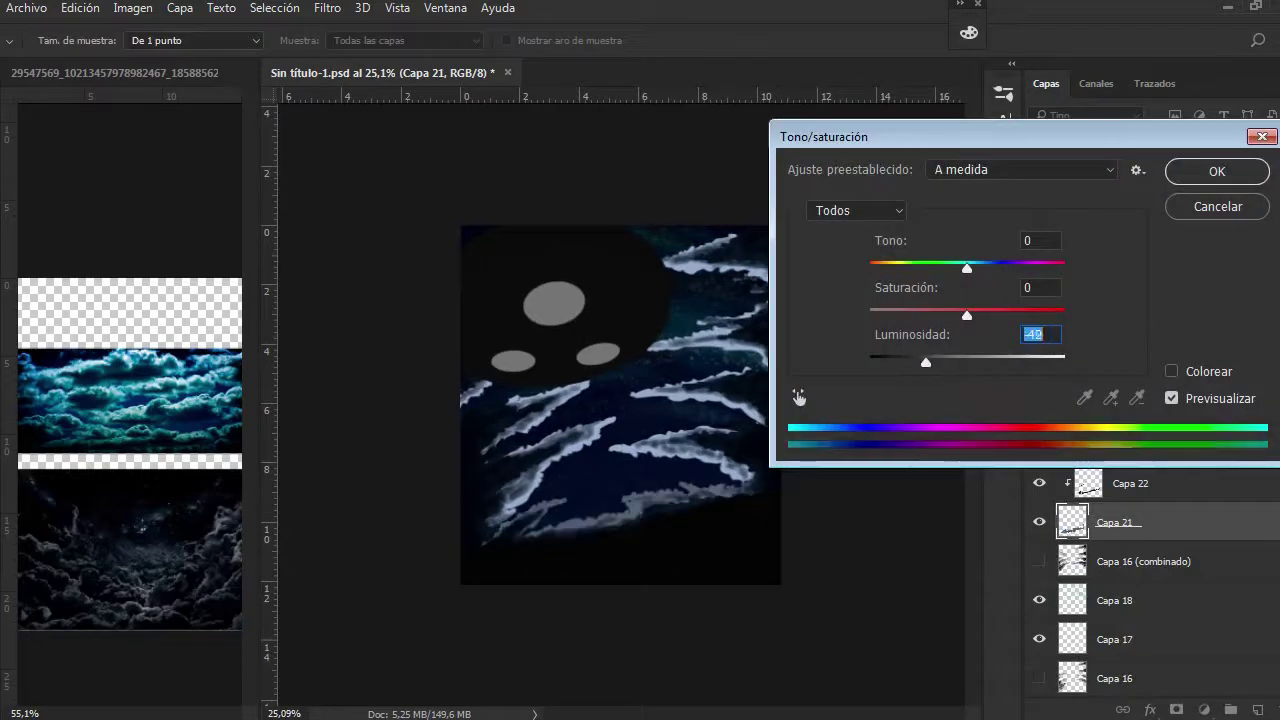
pyautogui.write('-48')
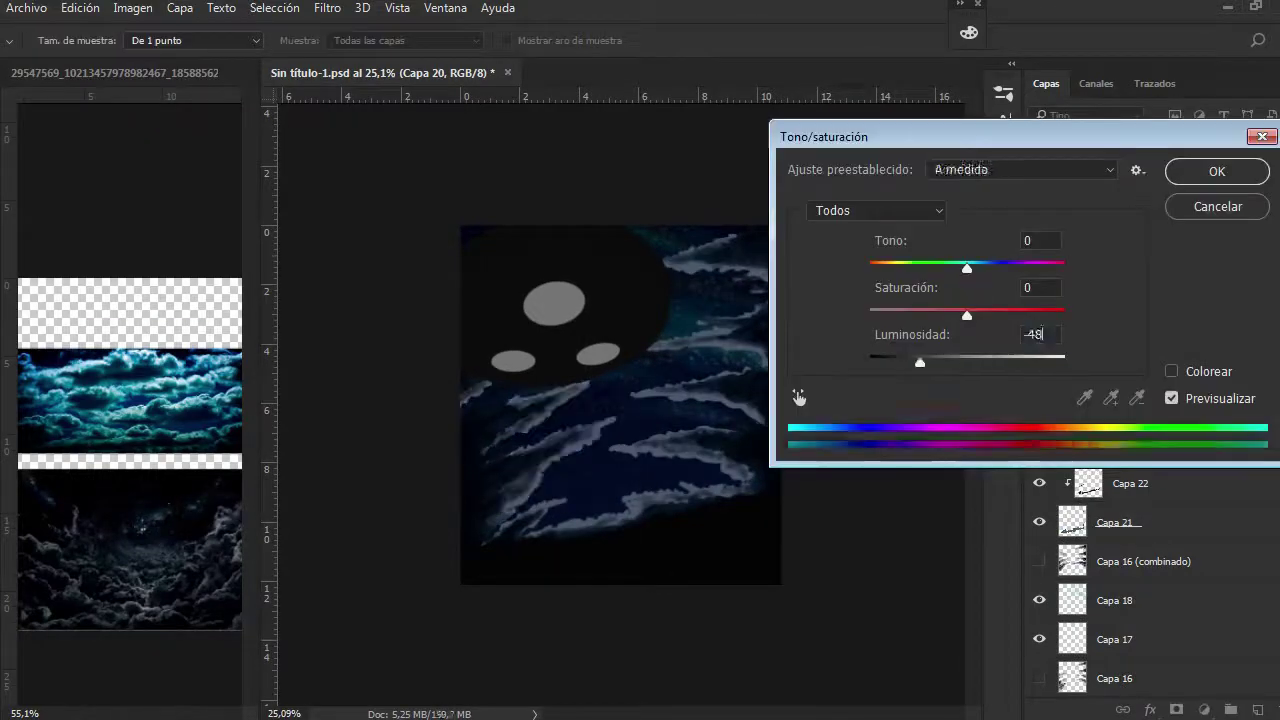
pyautogui.press('Return')
# - Combine the cloud layers and their shading into one merged layer, keeping the originals in a hidden group
pyautogui.hotkey('alt', ']')
pyautogui.hotkey('alt', ']')
pyautogui.hotkey('alt', ']')
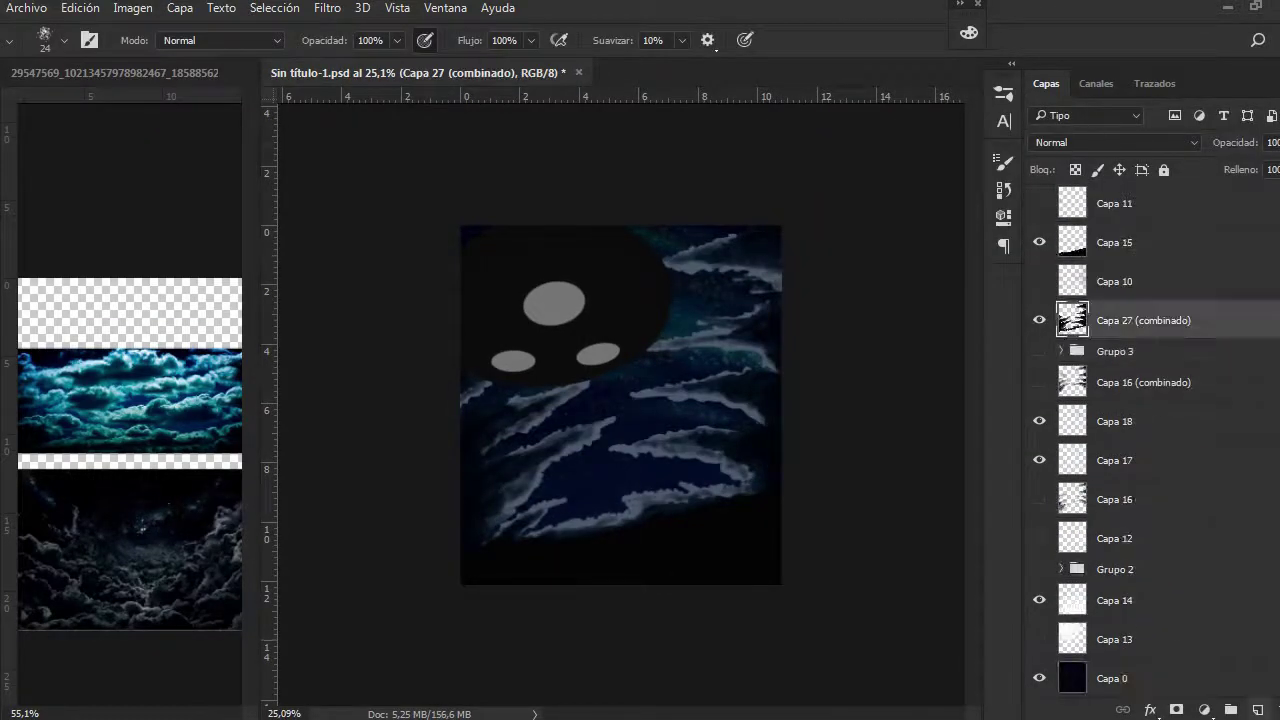
# - Add a layer clipped to the merged clouds and paint a light blue glow over them with a soft size 252 brush
pyautogui.hotkey('ctrl', 'shift', 'alt', 'n')
pyautogui.hotkey('ctrl', 'alt', 'g')
pyautogui.scroll(1, 729, 282)
pyautogui.scroll(-2, 729, 282)
pyautogui.rightClick(729, 282)
pyautogui.press('Escape')
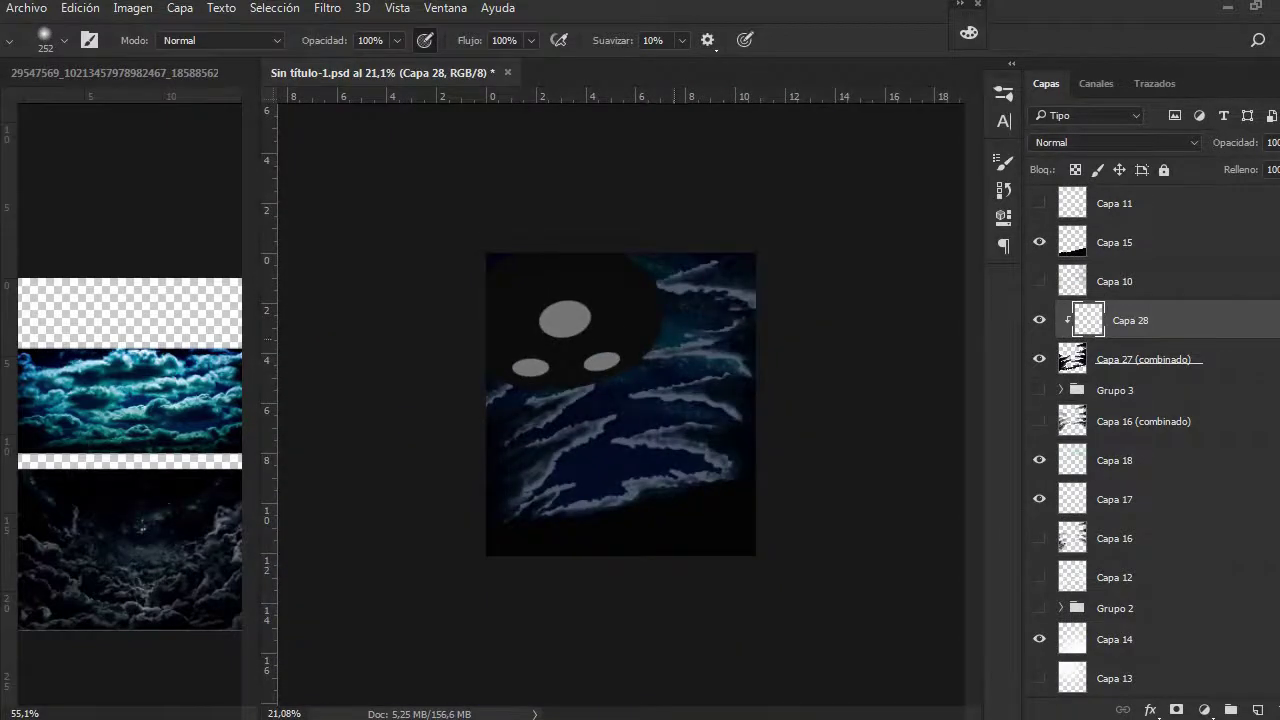
pyautogui.press('F6')
pyautogui.moveTo(700, 280)
pyautogui.mouseDown()
pyautogui.moveTo(670, 390)
pyautogui.moveTo(550, 420)
pyautogui.mouseUp()
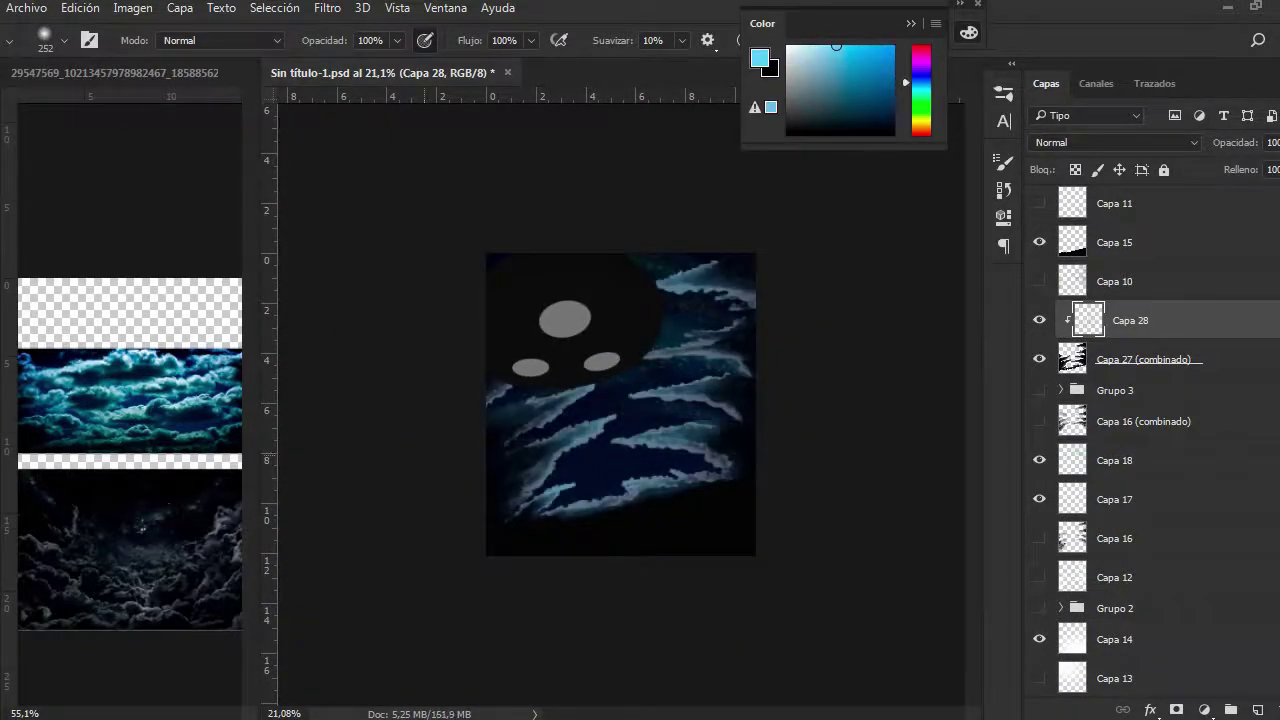
# - Set the blend mode of Capa 28 to Sobreexponer color
pyautogui.hotkey('shift', '+')
pyautogui.hotkey('shift', '+')
pyautogui.hotkey('shift', '-')
pyautogui.hotkey('shift', '-')
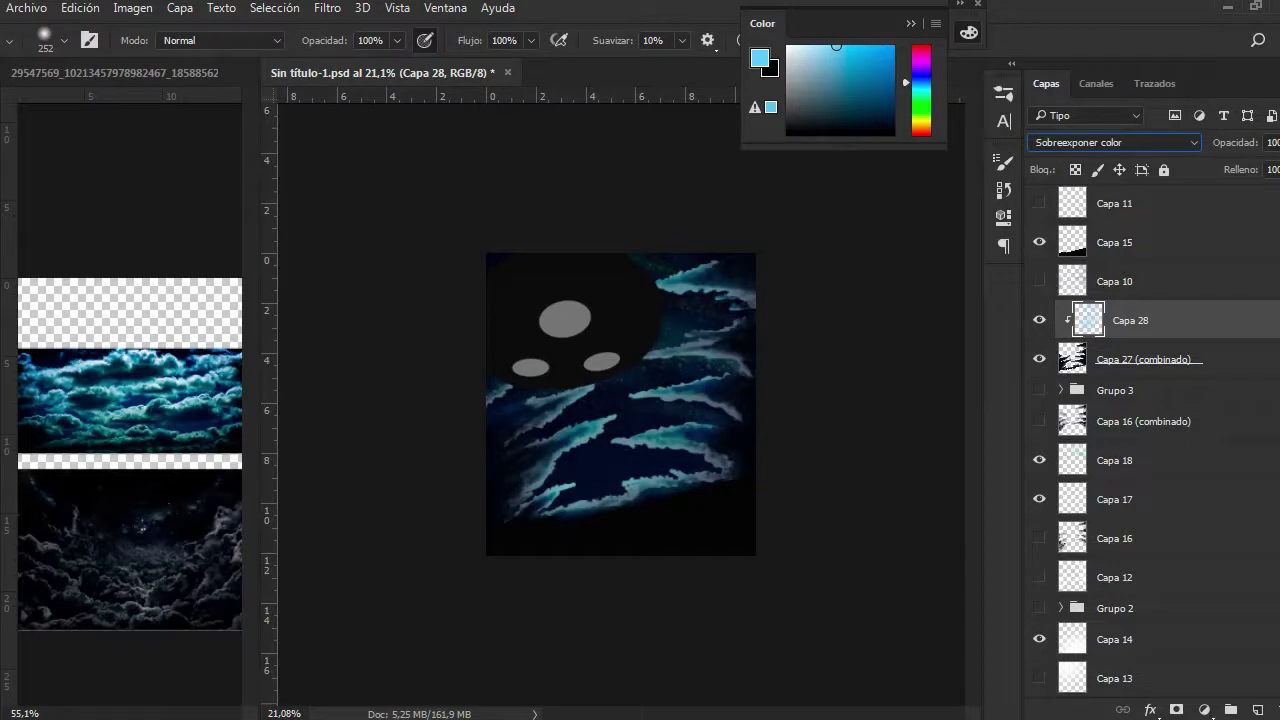
# - Reduce the soft brush to size 104 and touch up the light blue glow on Capa 28
pyautogui.click(648, 460)
pyautogui.hotkey('alt', '[')
pyautogui.hotkey('ctrl', 'z')
pyautogui.moveTo(625, 450); pyautogui.dragTo(610, 450)
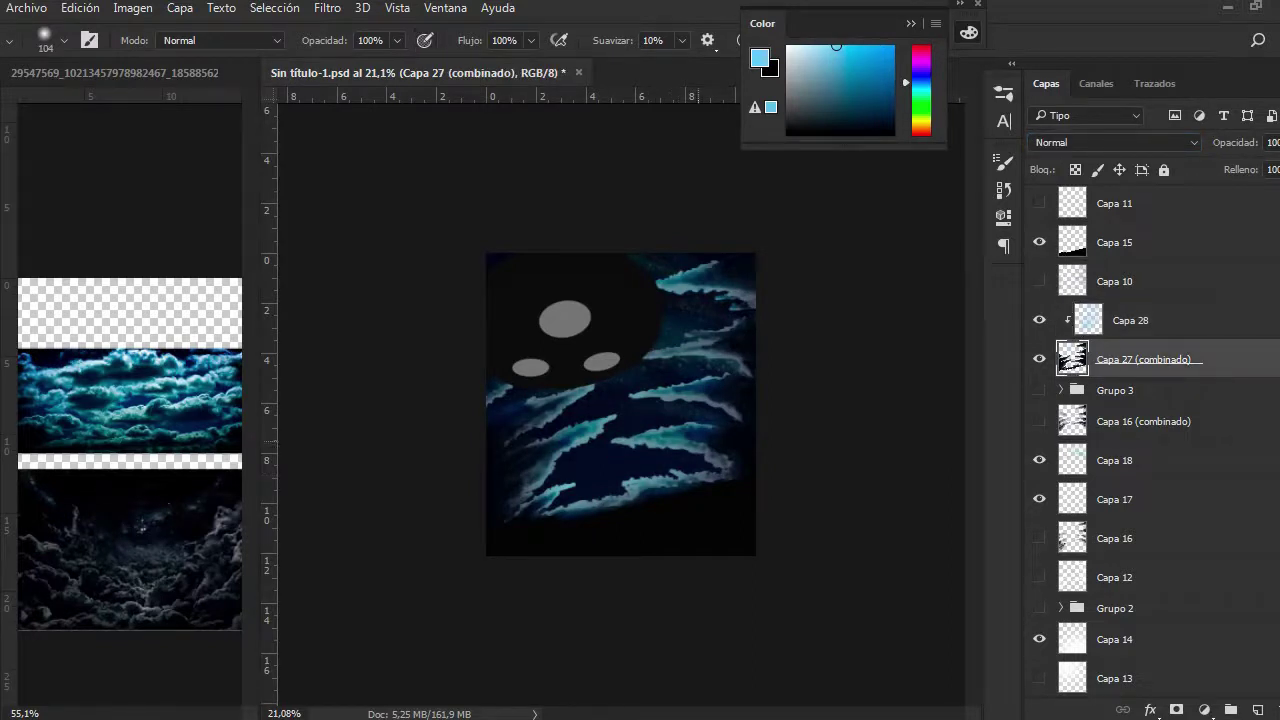
pyautogui.hotkey('alt', ']')
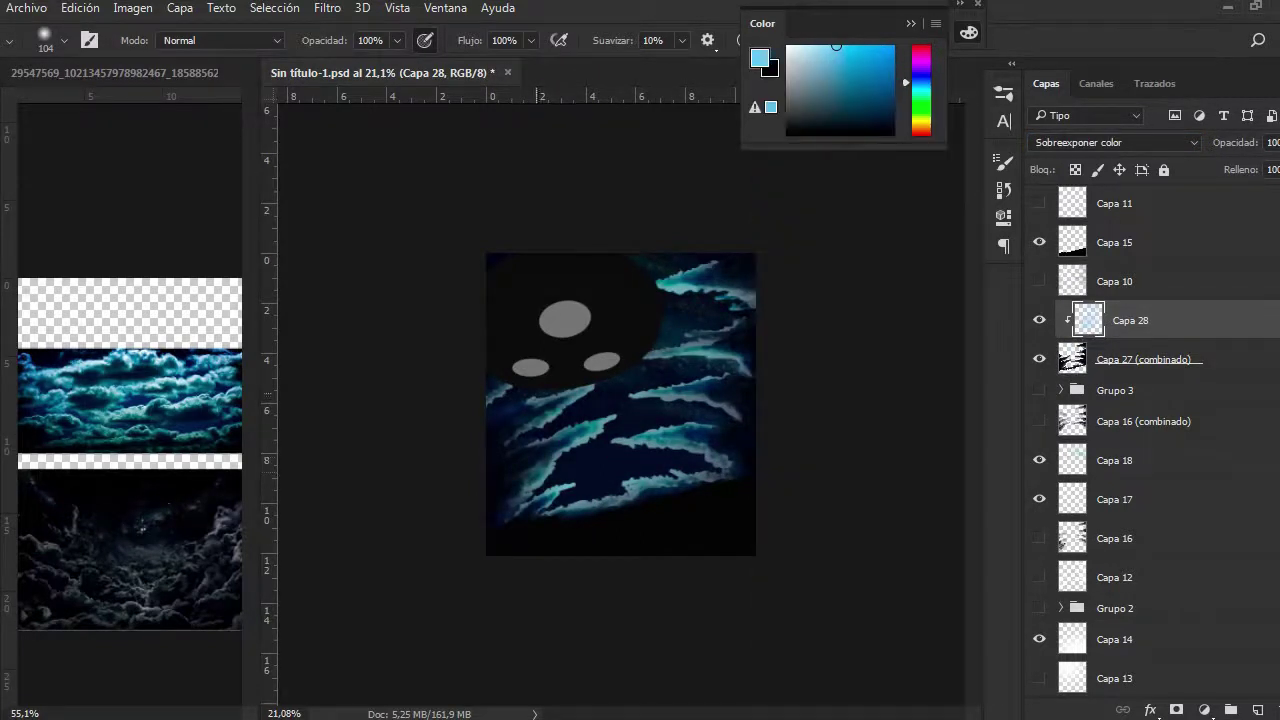
# - Add a clipped layer beneath Capa 28 and paint white highlights on the upper-right clouds with a textured size 33 brush
pyautogui.hotkey('ctrl', 'shift', 'alt', 'n')
pyautogui.scroll(3, 620, 400)
pyautogui.rightClick(757, 160)
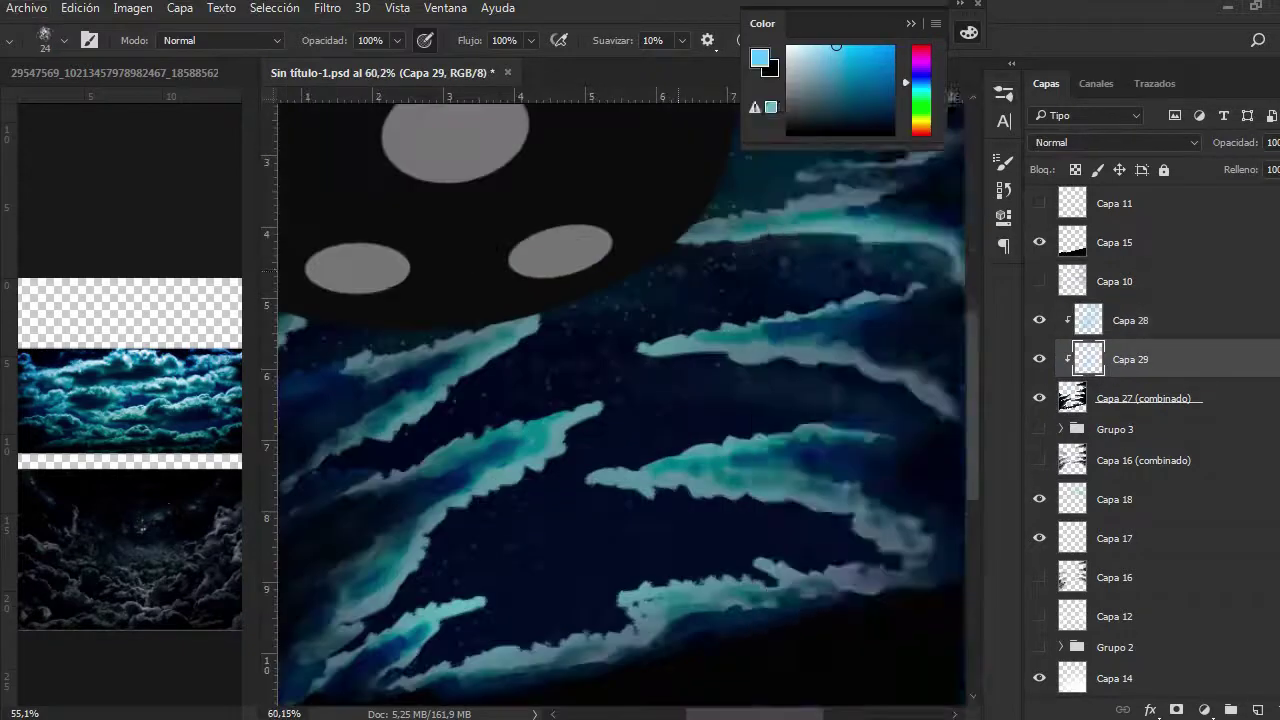
pyautogui.press('Escape')
pyautogui.press('d')
pyautogui.press('x')
pyautogui.rightClick(750, 335)
pyautogui.press('Return')
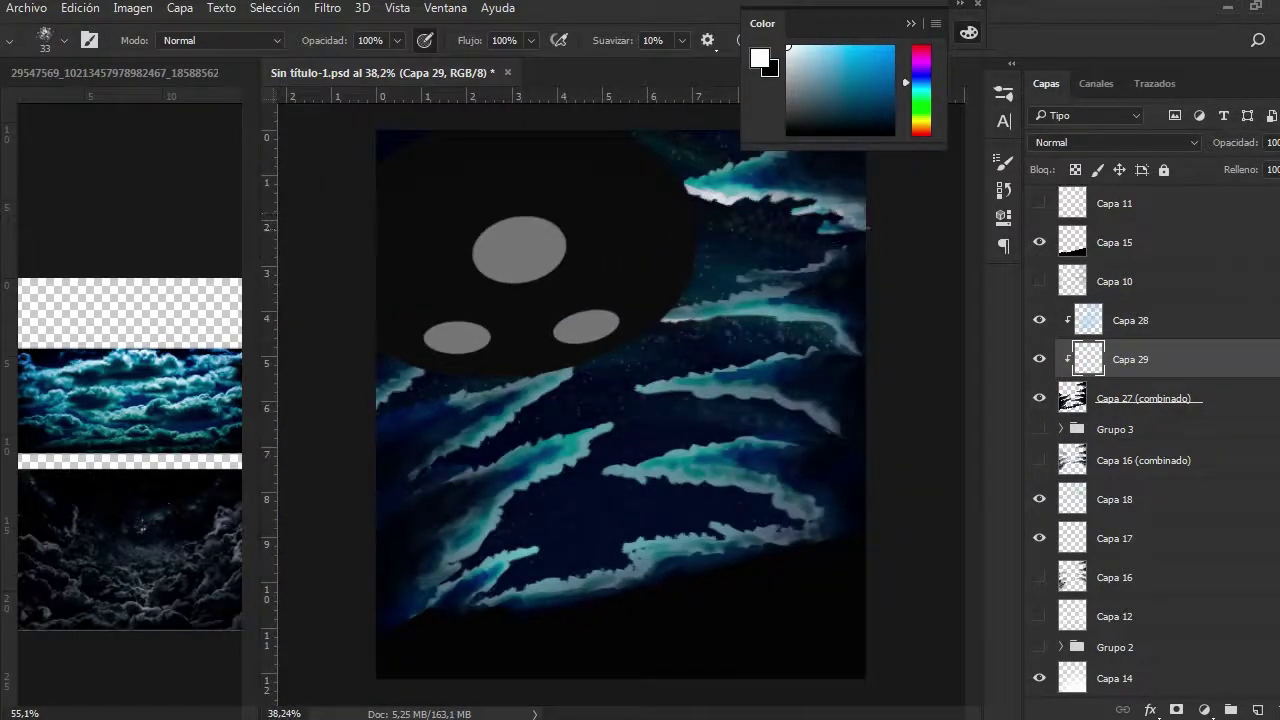
pyautogui.press('F6')
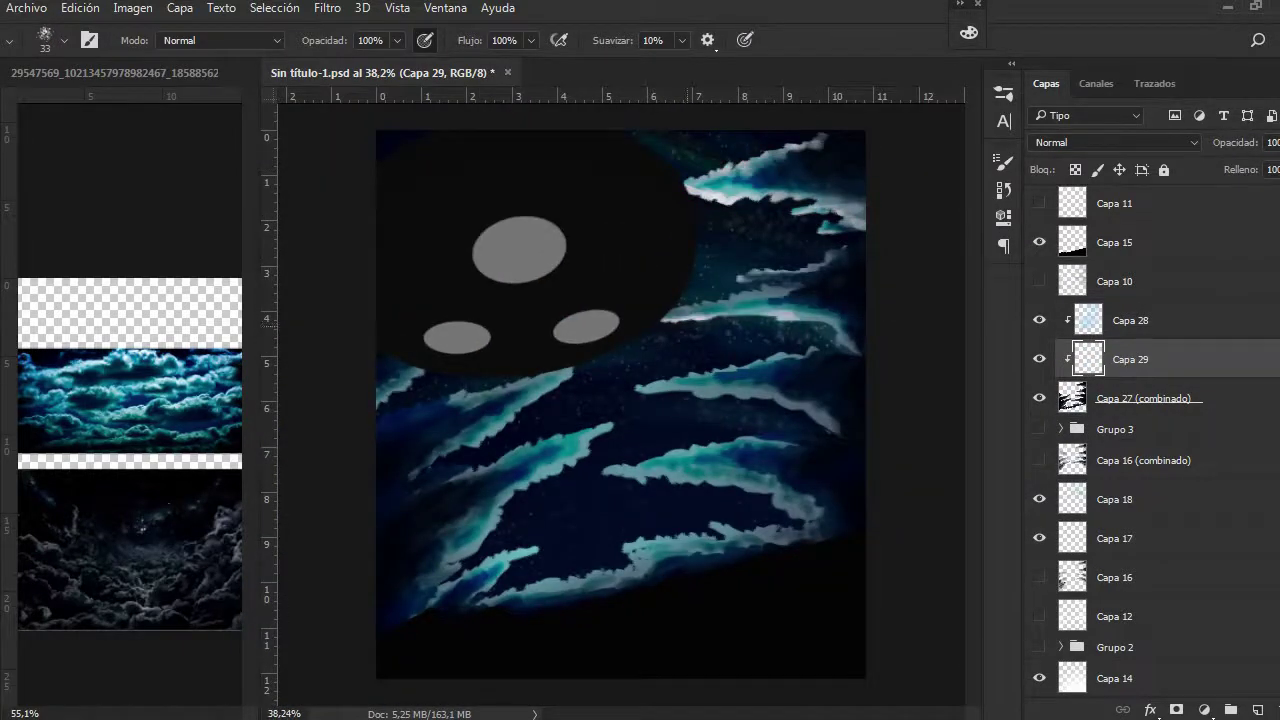
# - Paint white highlights along the edges of the middle, left and horizon clouds on Capa 29
pyautogui.moveTo(636, 384)
pyautogui.mouseDown()
pyautogui.moveTo(815, 410)
pyautogui.moveTo(852, 438)
pyautogui.mouseUp()
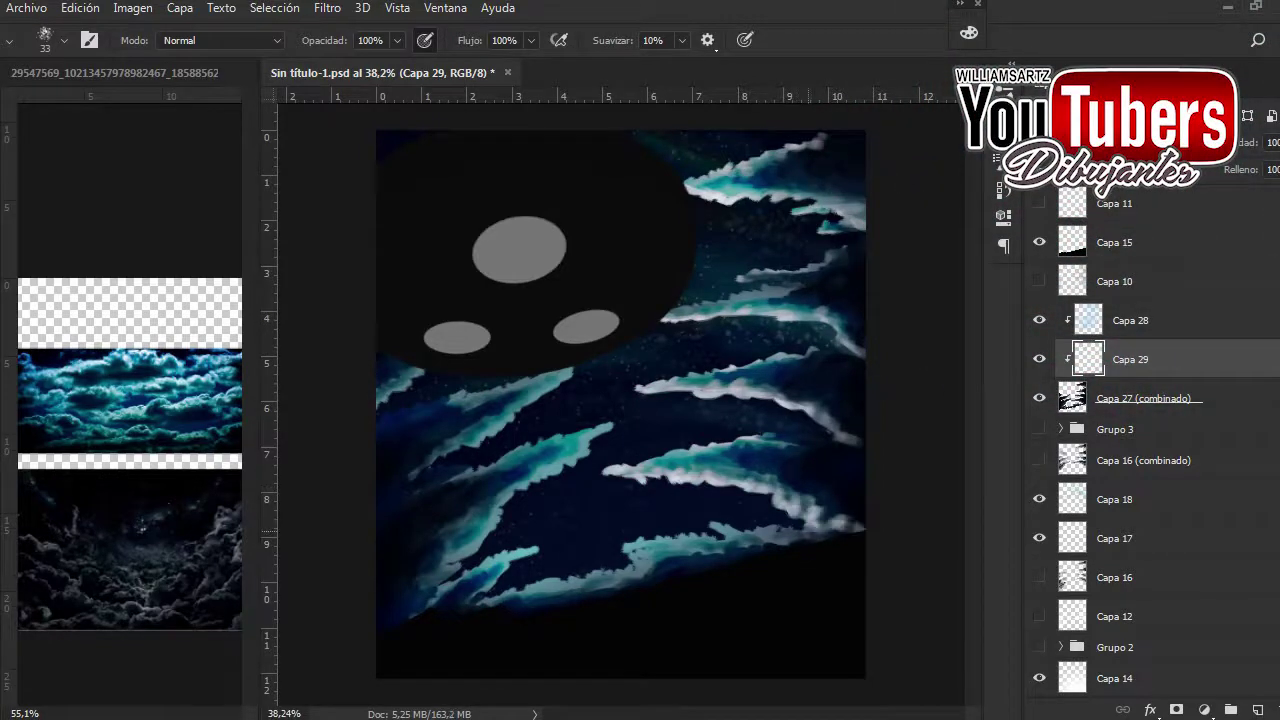
pyautogui.scroll(1, 606, 491)
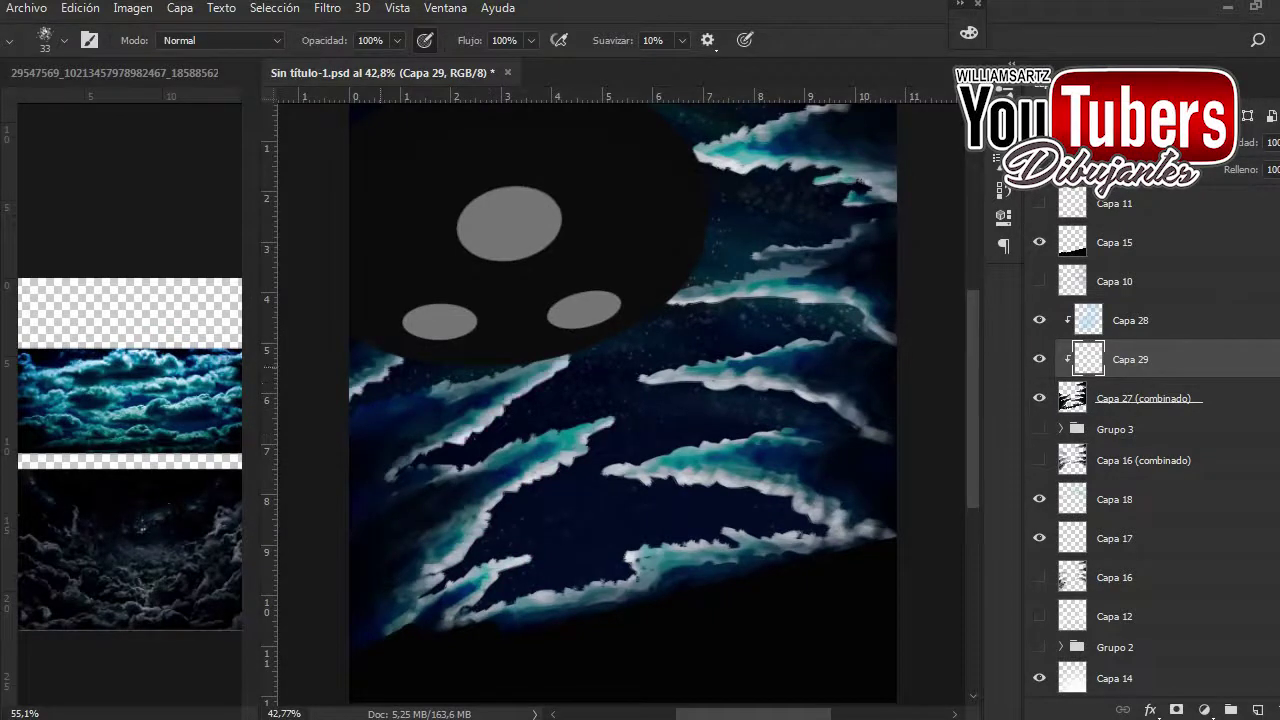
pyautogui.scroll(-2, 615, 434)
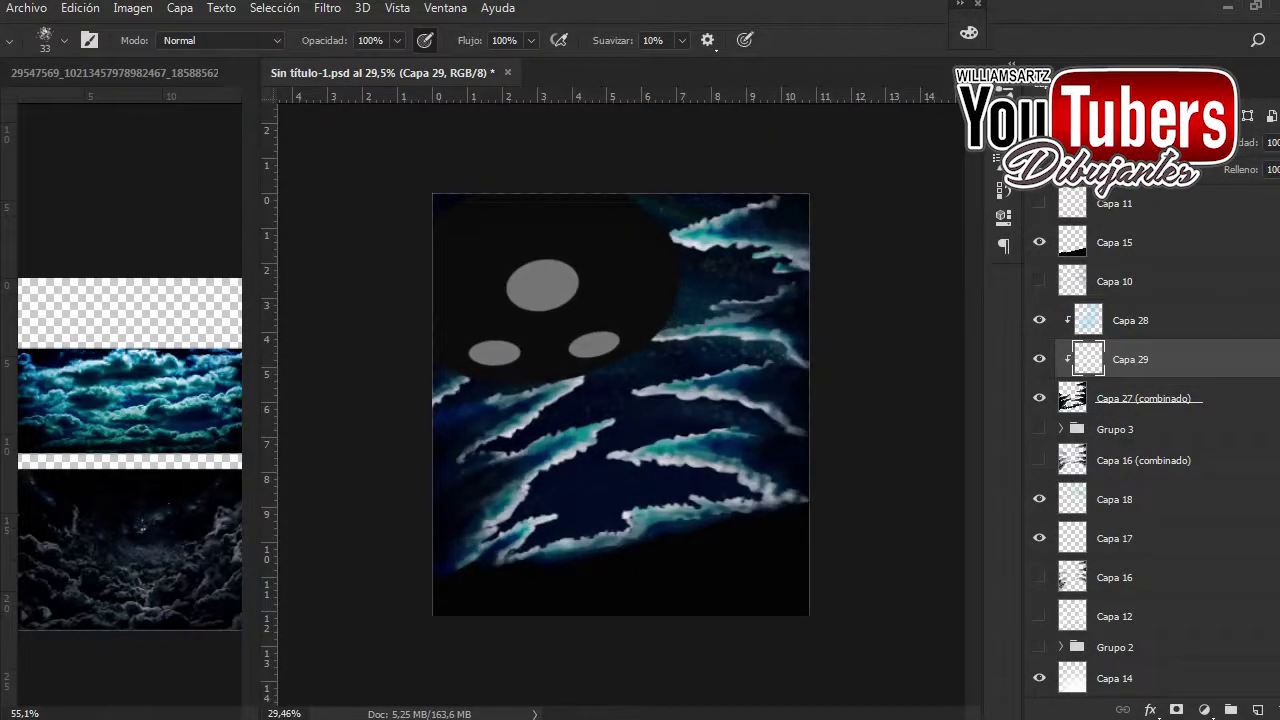
# - Add a clipped layer above Capa 29 and paint grey-teal swirls in the dark right-hand clouds with brush size 17
pyautogui.hotkey('ctrl', 'shift', 'alt', 'n')
pyautogui.scroll(4, 744, 352)
pyautogui.press('[')
pyautogui.press('[')
pyautogui.press('[')
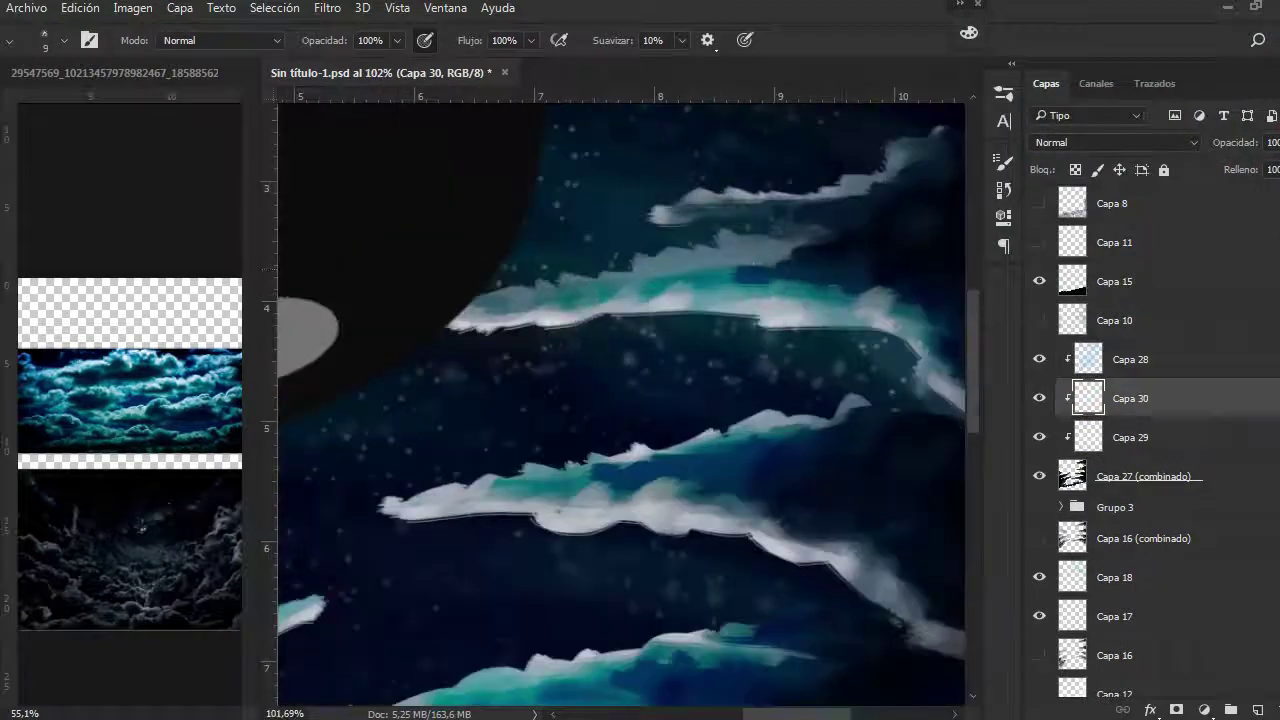
pyautogui.moveTo(620, 400); pyautogui.dragTo(450, 386)
pyautogui.press(']')
pyautogui.press(']')
pyautogui.press('F6')
pyautogui.moveTo(695, 211); pyautogui.dragTo(712, 267)
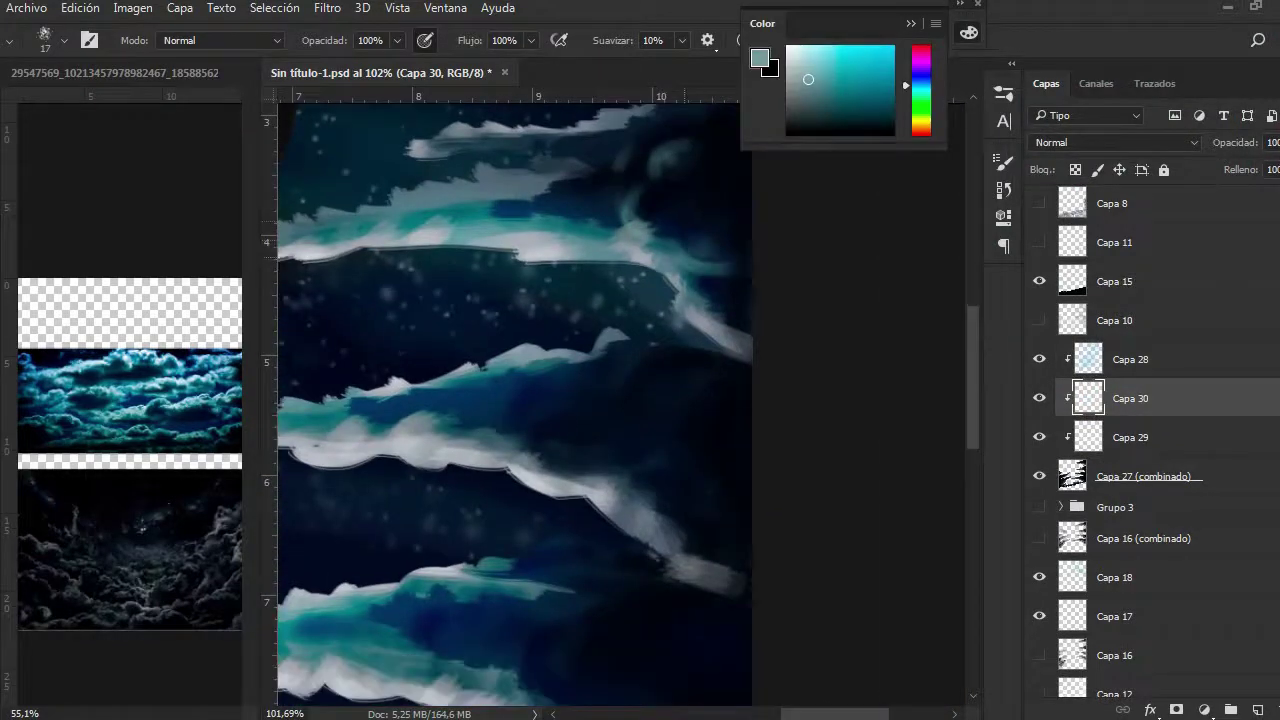
# - Paint grey-teal wisps and swirls into the dark areas of the uppermost right clouds on Capa 30
pyautogui.scroll(-3, 712, 267)
pyautogui.scroll(3, 571, 340)
pyautogui.moveTo(672, 322); pyautogui.dragTo(738, 282)
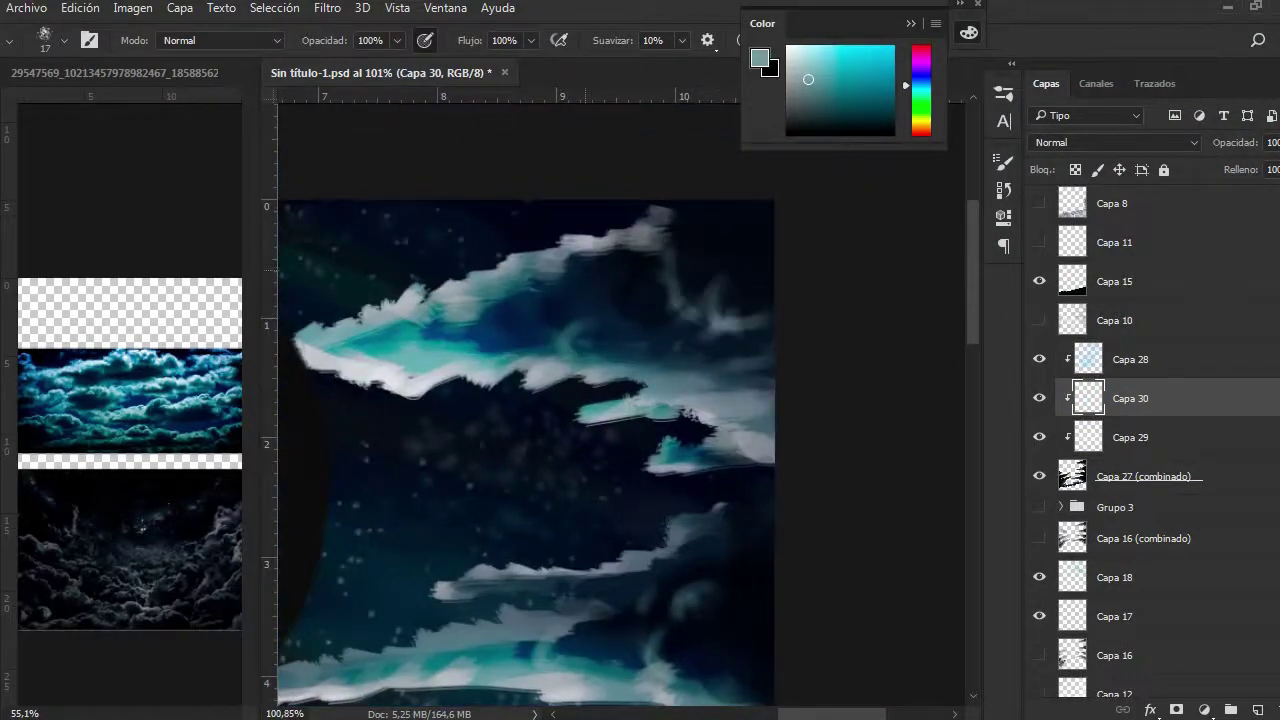
# - Add grey-teal swirls to the middle, horizon and left clouds on Capa 30
pyautogui.scroll(-5, 530, 400)
pyautogui.scroll(-3, 530, 400)
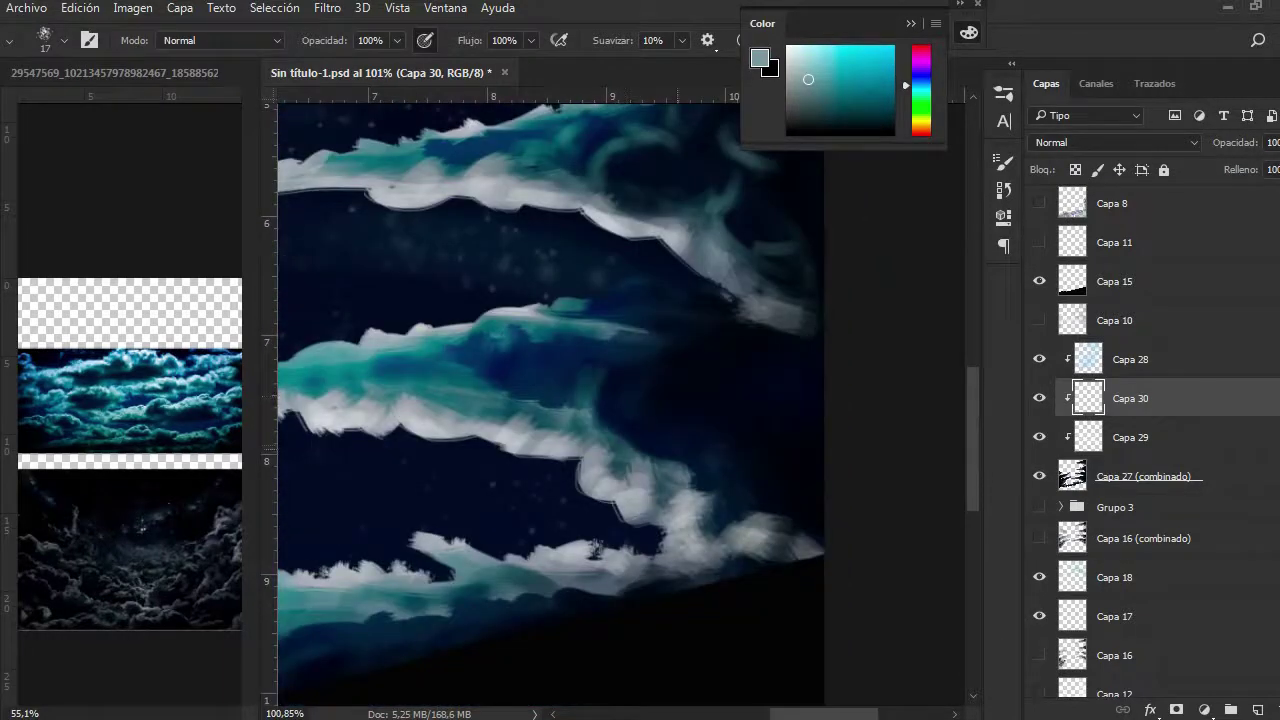
pyautogui.scroll(-5, 550, 400)
pyautogui.scroll(-1, 620, 400)
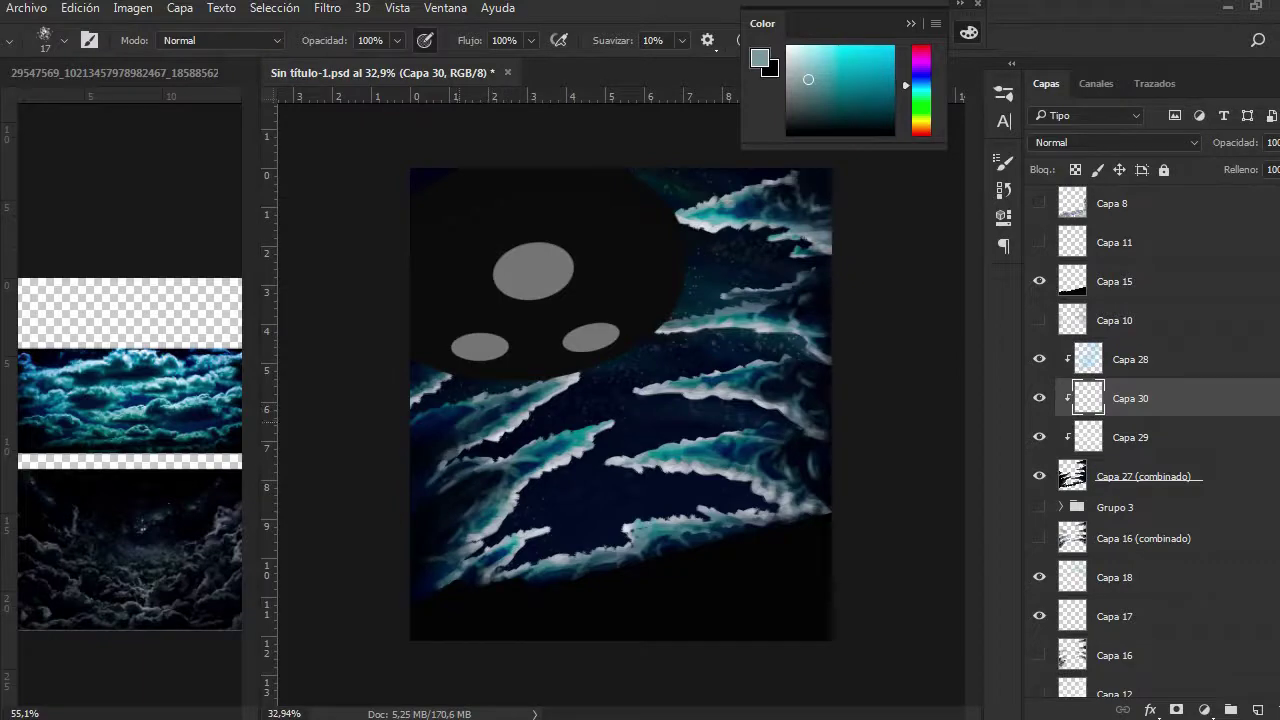
# - Change the blend mode of Capa 28 to Color más claro
pyautogui.scroll(-1, 620, 400)
pyautogui.click(1130, 359)
pyautogui.click(1113, 142)
pyautogui.click(1080, 333)
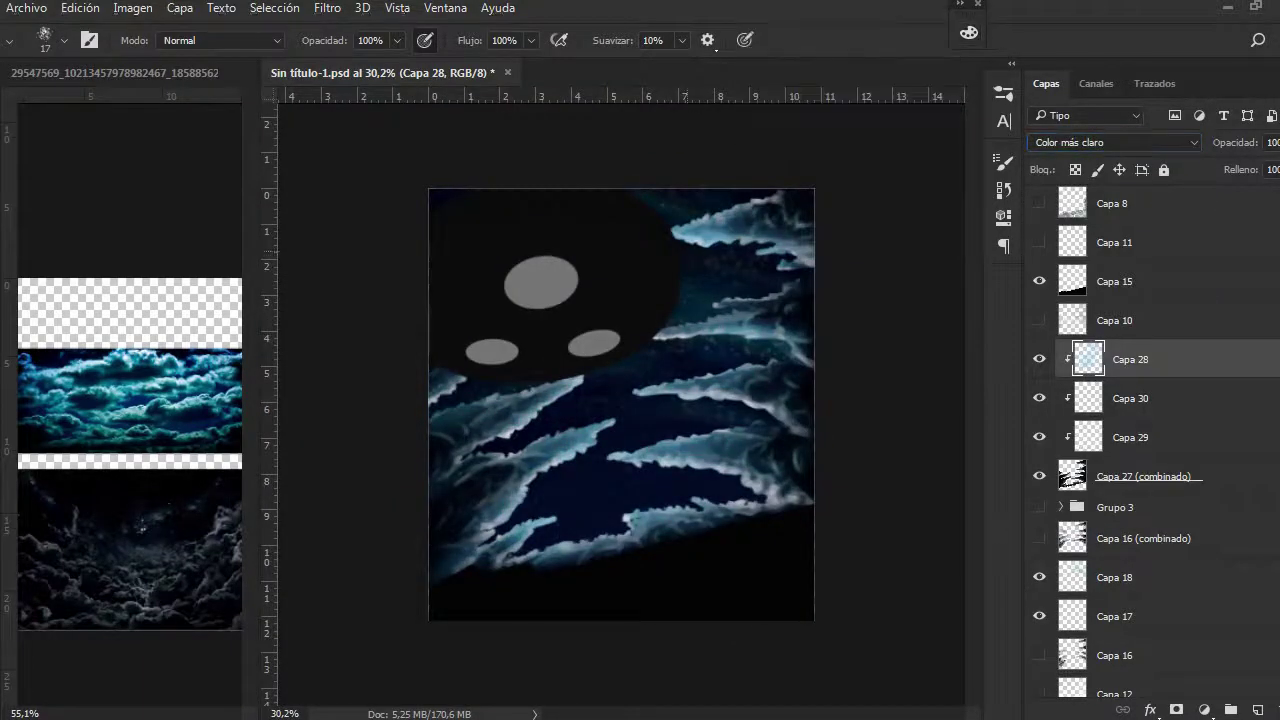
# - Paint soft black shading around the lights on the saucer's selected underside on Capa 36 with a size 155 brush
pyautogui.press('v')
pyautogui.hotkey('ctrl', 'alt', 'shift', 'e')
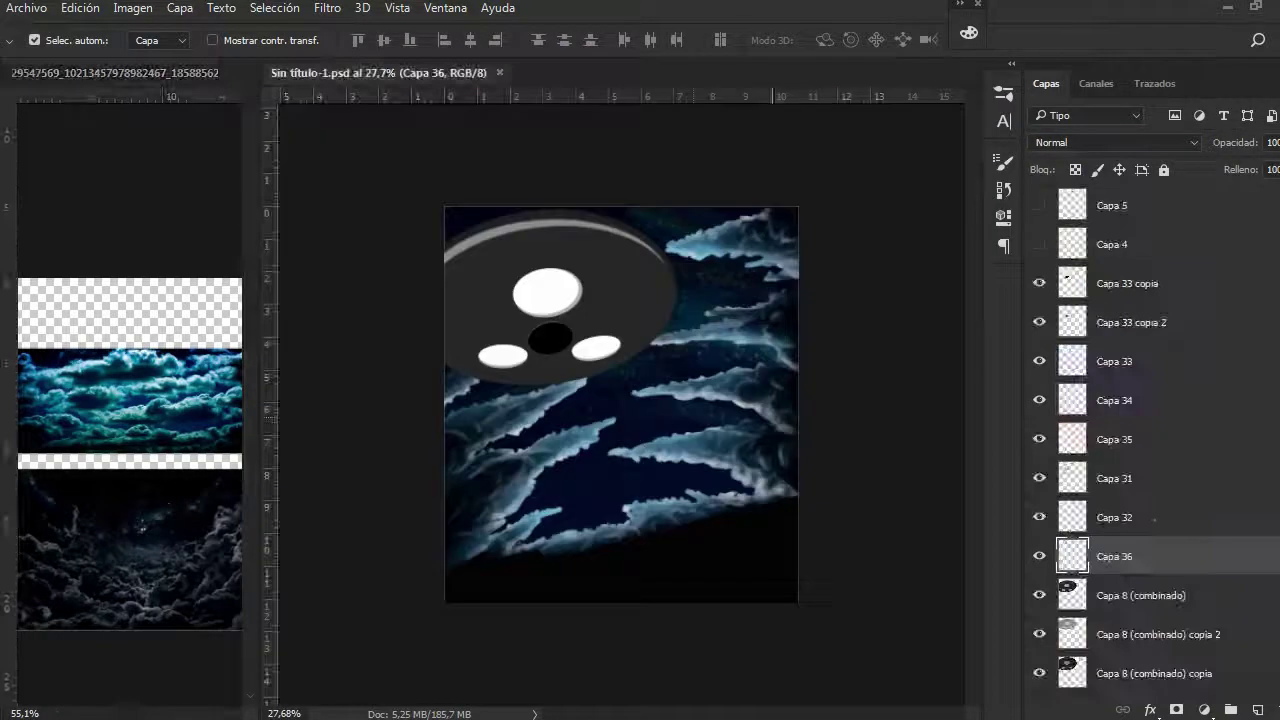
pyautogui.press('b')
pyautogui.moveTo(600, 235)
pyautogui.mouseDown()
pyautogui.moveTo(470, 262)
pyautogui.moveTo(460, 350)
pyautogui.moveTo(600, 378)
pyautogui.moveTo(660, 300)
pyautogui.mouseUp()
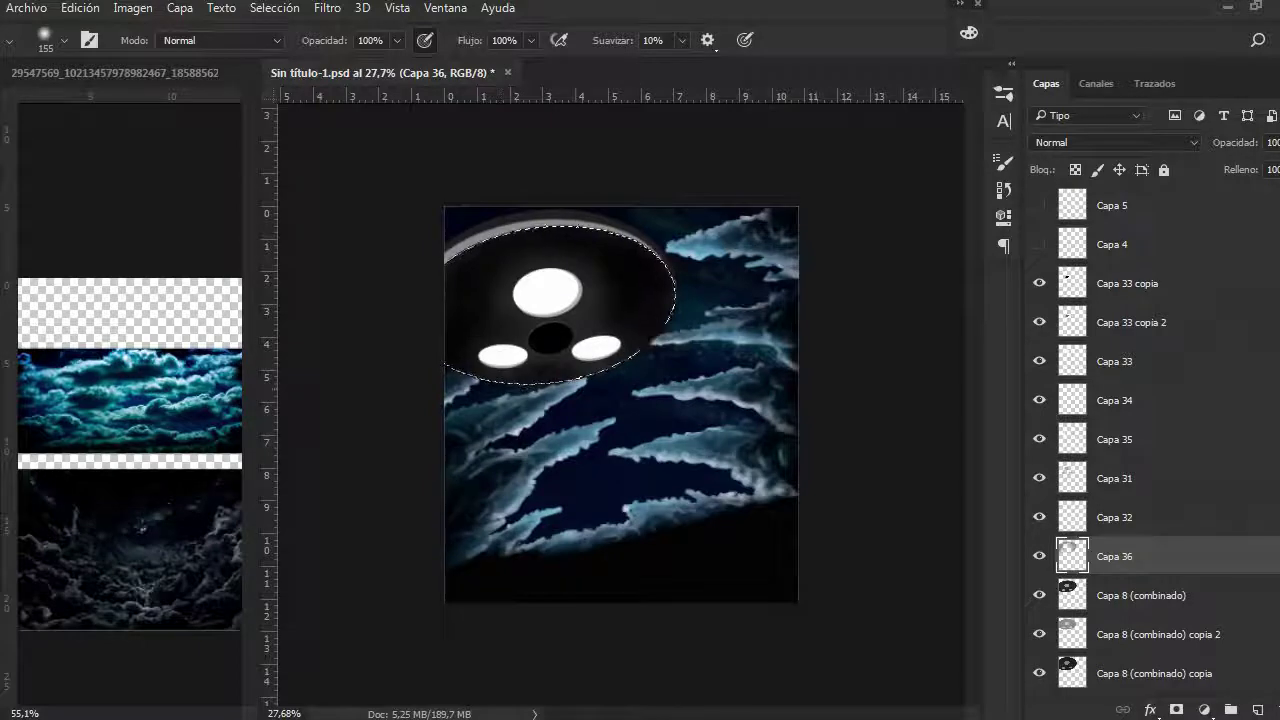
# - Shade the saucer's rim on Capa 8 (combinado) copia 2, light across its upper arc and fading to dark at the ends
pyautogui.scroll(5, 557, 205)
pyautogui.scroll(-3, 550, 170)
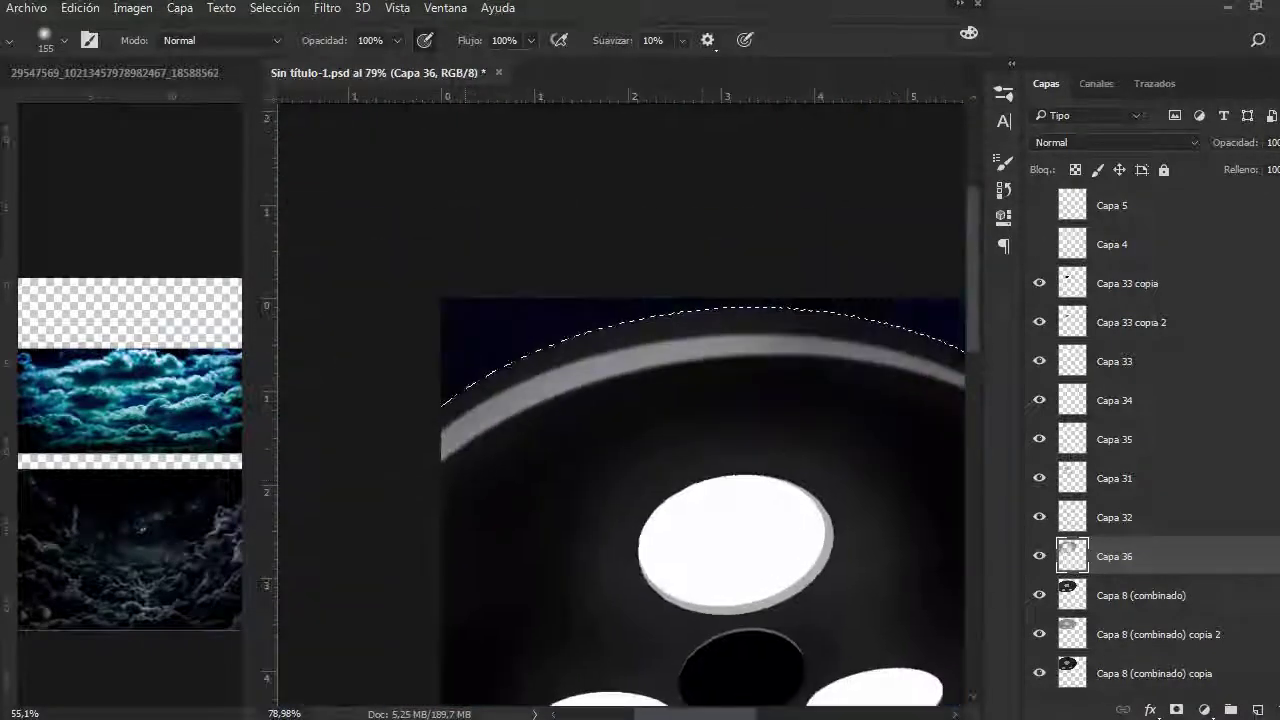
pyautogui.click(1158, 634)
pyautogui.scroll(-3, 550, 170)
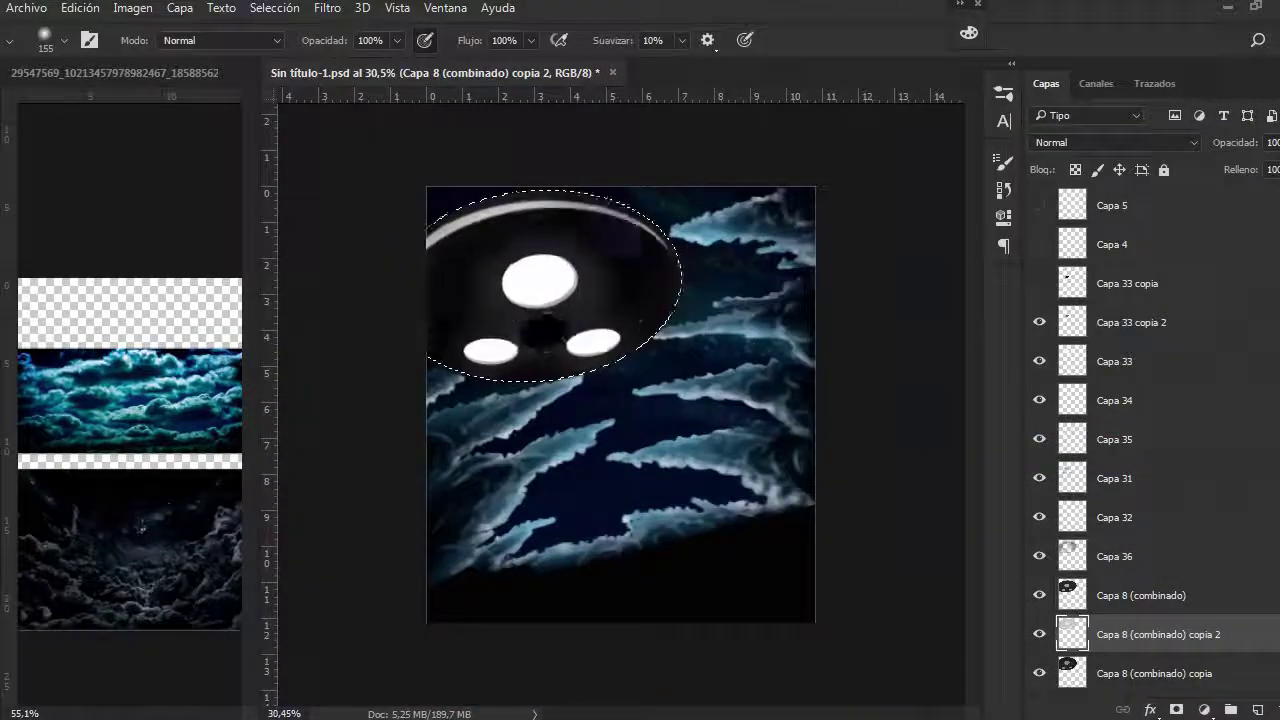
# - Softly shade the saucer's dark central circle on a new layer clipped to Capa 33 copia, at 57% layer opacity
pyautogui.scroll(3, 540, 345)
pyautogui.keyDown('ctrl'); pyautogui.click(1072, 283); pyautogui.keyUp('ctrl')
pyautogui.click(1140, 283)
pyautogui.hotkey('ctrl', 'shift', 'alt', 'n')
pyautogui.moveTo(600, 265)
pyautogui.mouseDown()
pyautogui.moveTo(560, 300)
pyautogui.moveTo(500, 290)
pyautogui.mouseUp()
pyautogui.scroll(-3, 490, 343)
pyautogui.scroll(3, 532, 268)
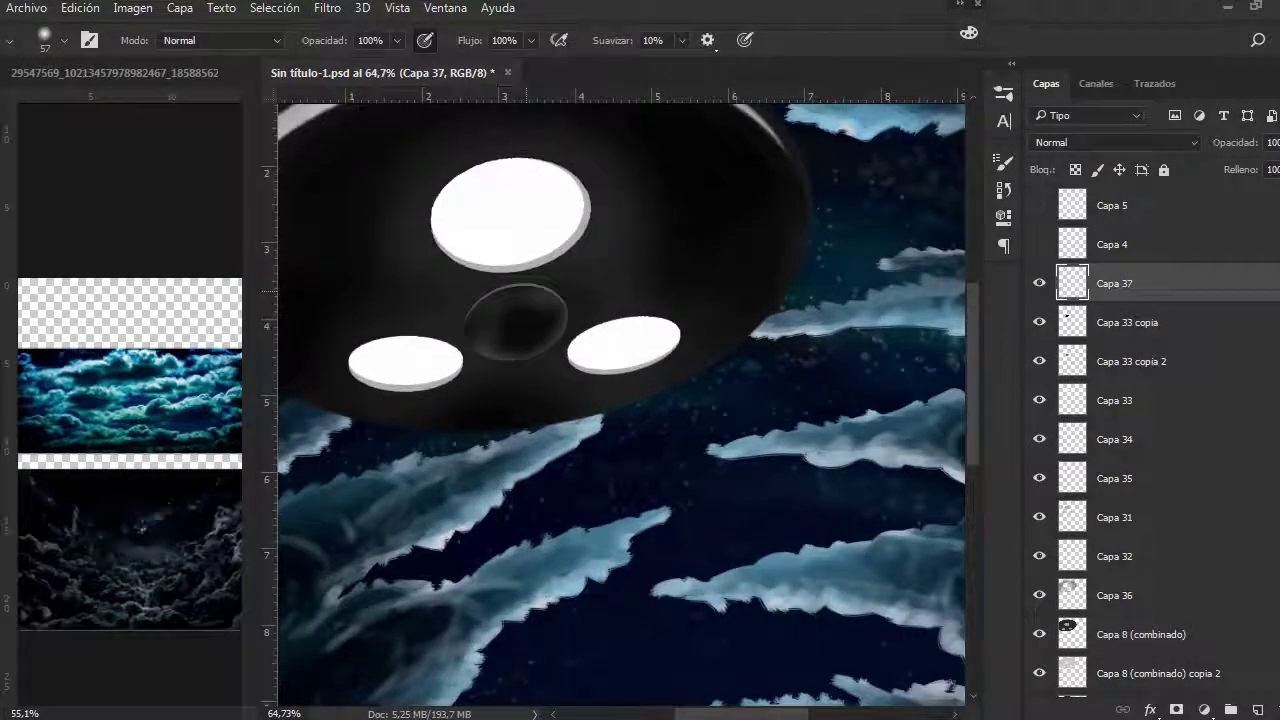
pyautogui.hotkey('ctrl', 'alt', 'g')
pyautogui.scroll(-4, 532, 268)
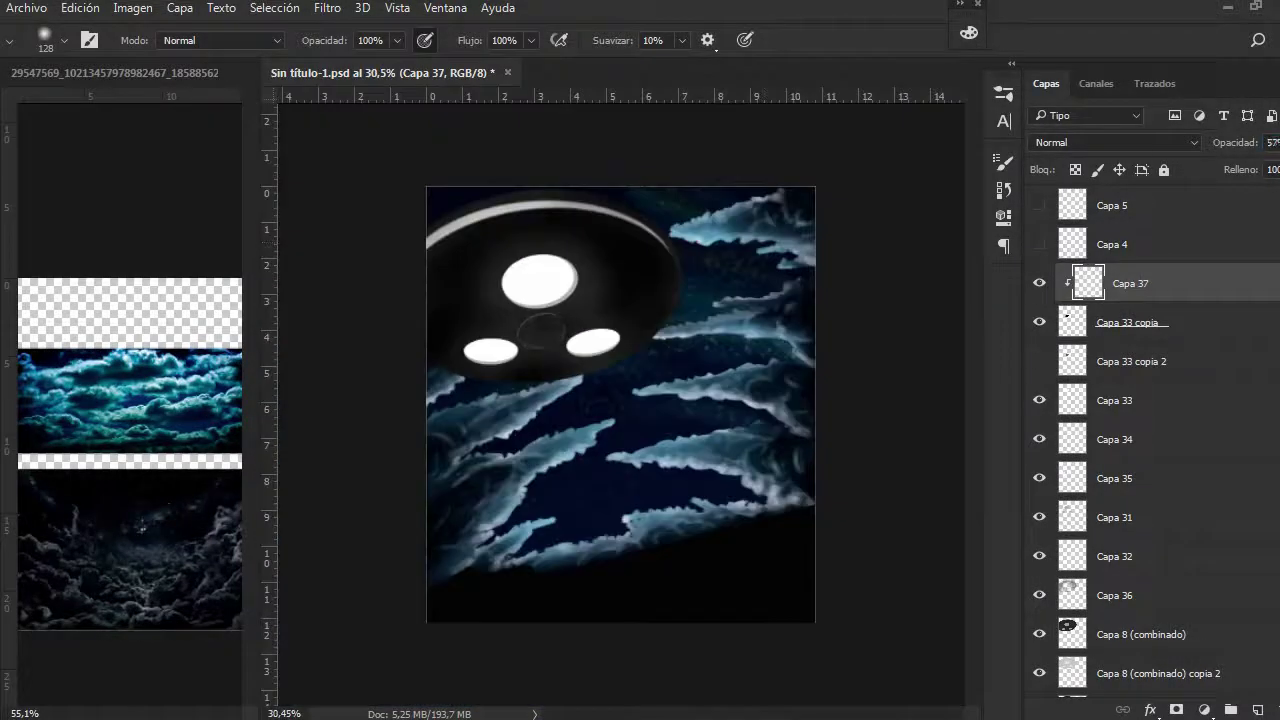
# - Show the hidden Capa 33 copia 2 layer to give the saucer's dark central circle its edge
pyautogui.click(1130, 361)
pyautogui.hotkey('ctrl', 'u')
pyautogui.press('Escape')
pyautogui.click(1039, 361)
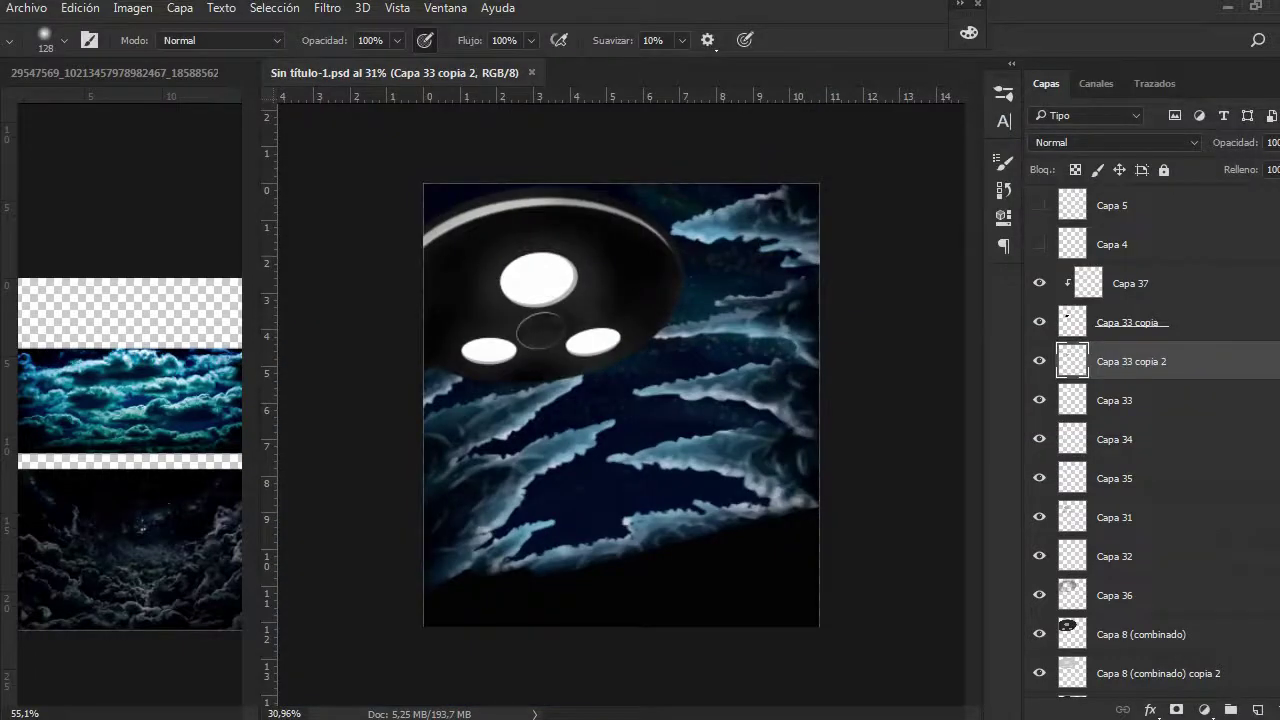
# - Draw a small white ellipse on the saucer's underside just below the middle of the light rim
pyautogui.hotkey('ctrl', 'shift', 'alt', 'n')
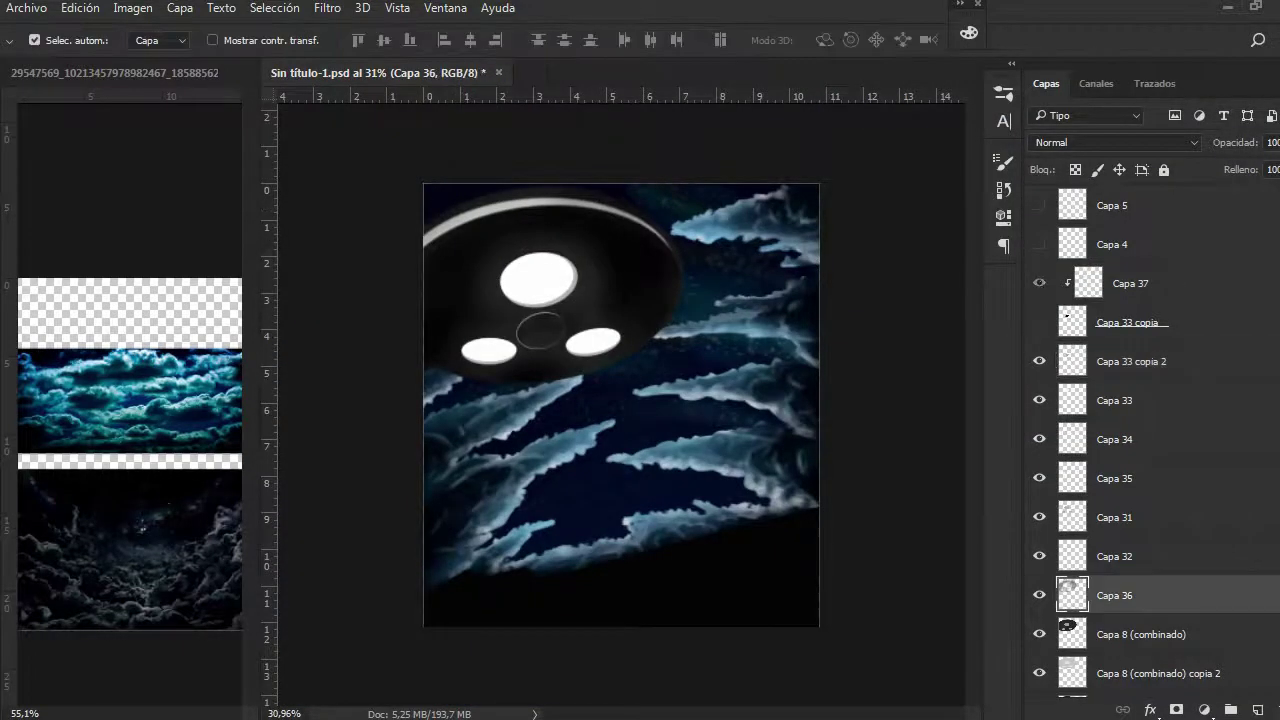
pyautogui.click(1002, 160)
pyautogui.click(834, 349)
pyautogui.scroll(3, 577, 314)
pyautogui.moveTo(577, 314); pyautogui.dragTo(712, 409)
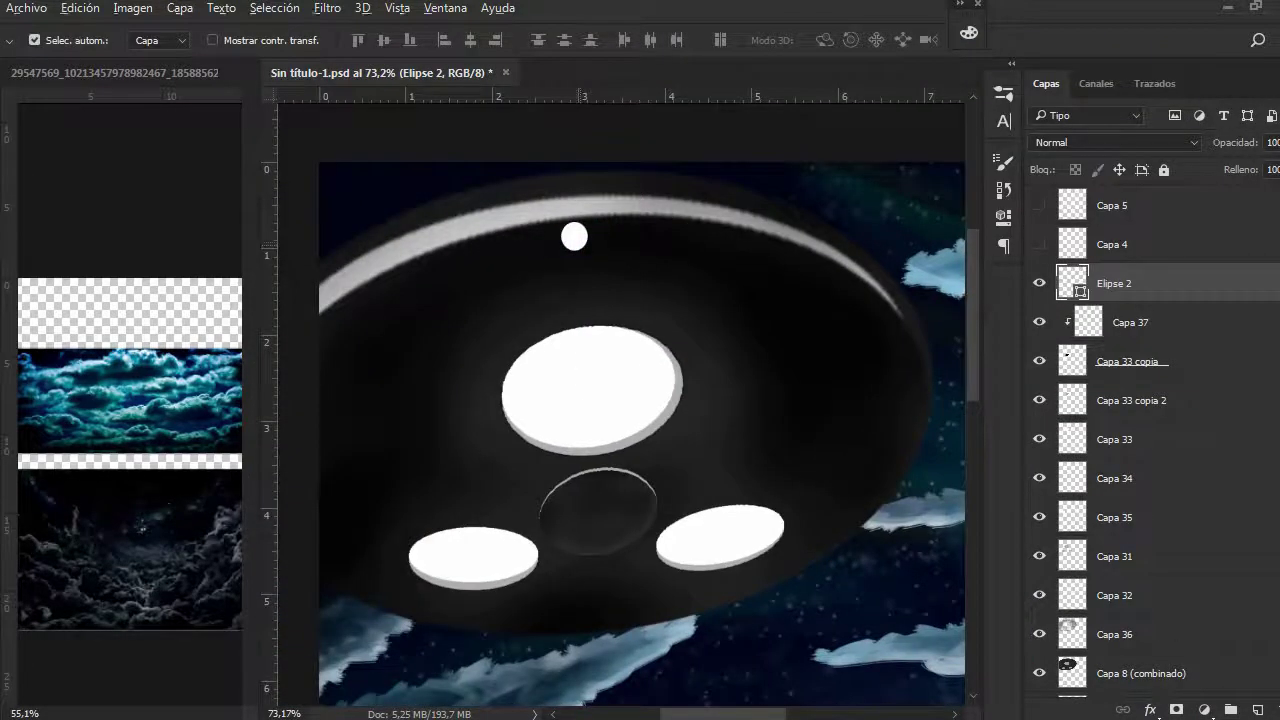
# - Duplicate the small white ellipse into a row of lights following the rim's arc from end to end
pyautogui.moveTo(574, 236); pyautogui.dragTo(369, 304)
pyautogui.moveTo(369, 304); pyautogui.dragTo(322, 333)
pyautogui.click(771, 251)
pyautogui.click(826, 276)
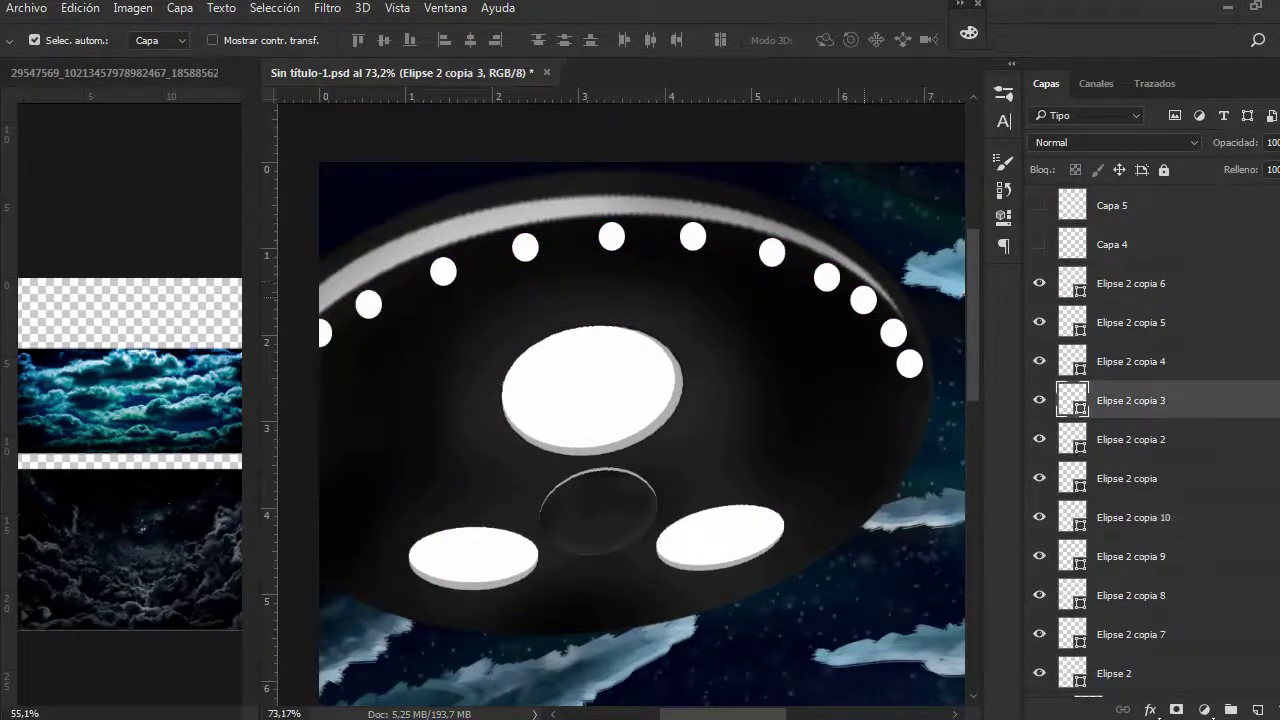
# - Shrink and reposition Elipse 2 copia 4 and Elipse 2 copia 5 where the rim curves downward
pyautogui.click(862, 301)
pyautogui.hotkey('ctrl', 't')
pyautogui.press('Return')
pyautogui.scroll(3, 862, 303)
pyautogui.click(893, 333)
pyautogui.moveTo(893, 333); pyautogui.dragTo(891, 328)
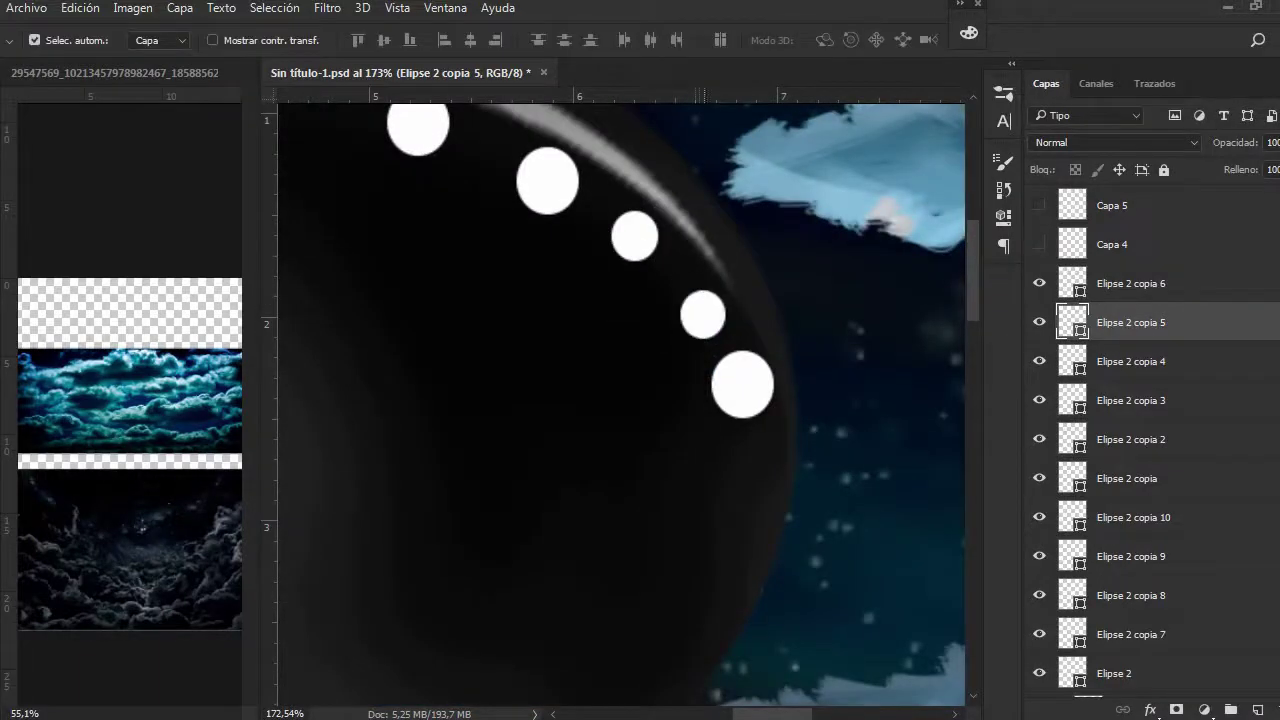
# - Replace the last full-size ellipse with progressively smaller copies continuing down the saucer's curved edge
pyautogui.click(909, 363)
pyautogui.press('Delete')
pyautogui.moveTo(697, 289); pyautogui.dragTo(757, 383)
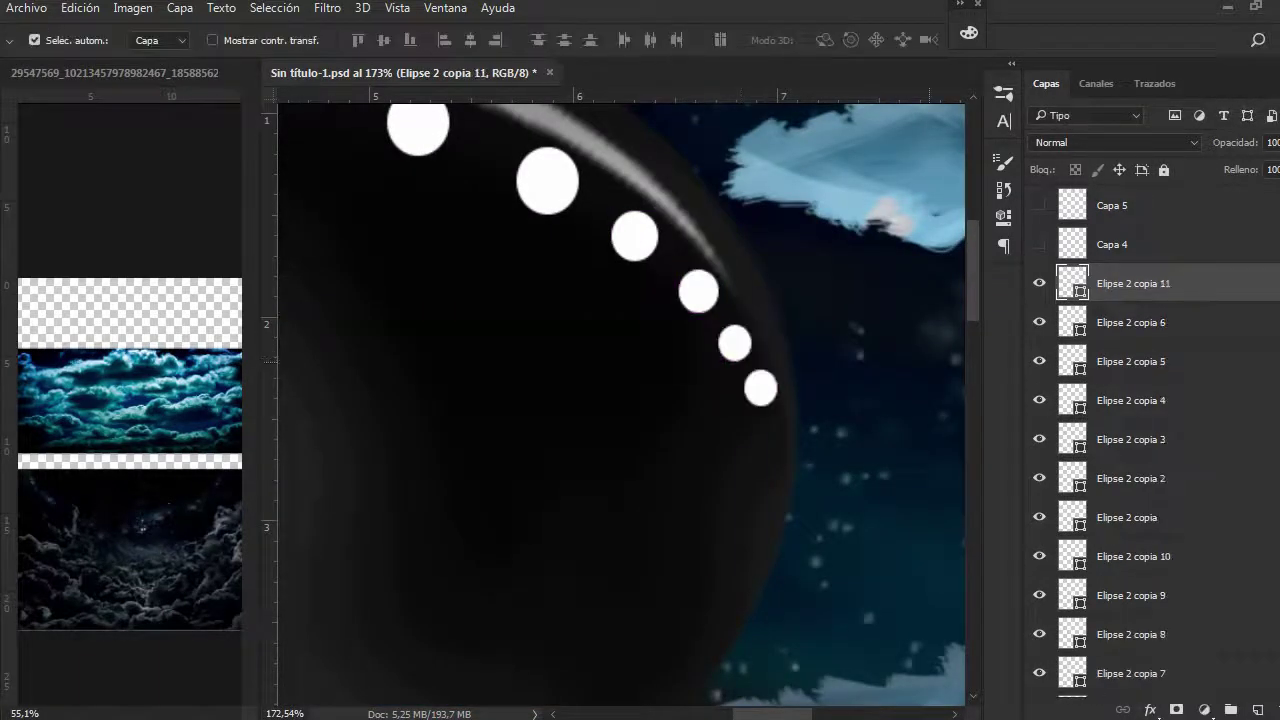
pyautogui.scroll(2, 940, 565)
pyautogui.moveTo(675, 300); pyautogui.dragTo(700, 349)
pyautogui.moveTo(700, 349); pyautogui.dragTo(700, 394)
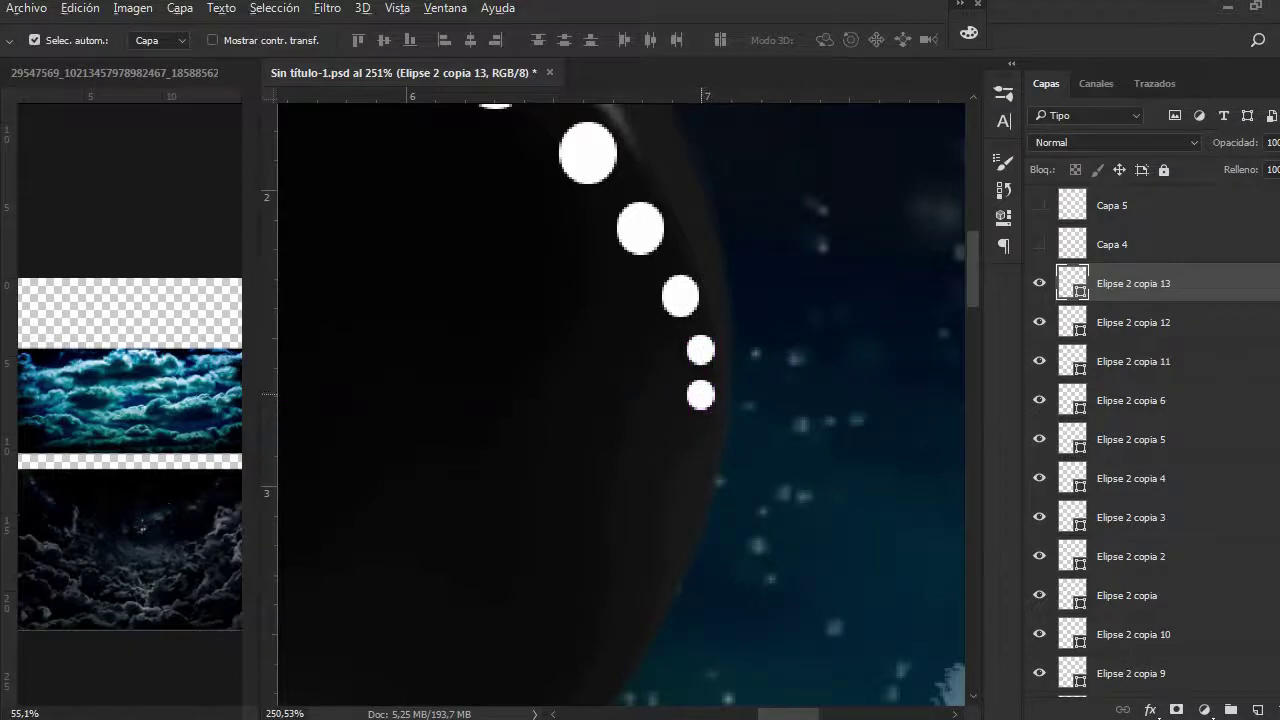
# - Scale down the smallest ellipses at the end of the row, narrowing Elipse 2 copia 13 to 71.43% width
pyautogui.scroll(-5, 700, 400)
pyautogui.scroll(6, 720, 300)
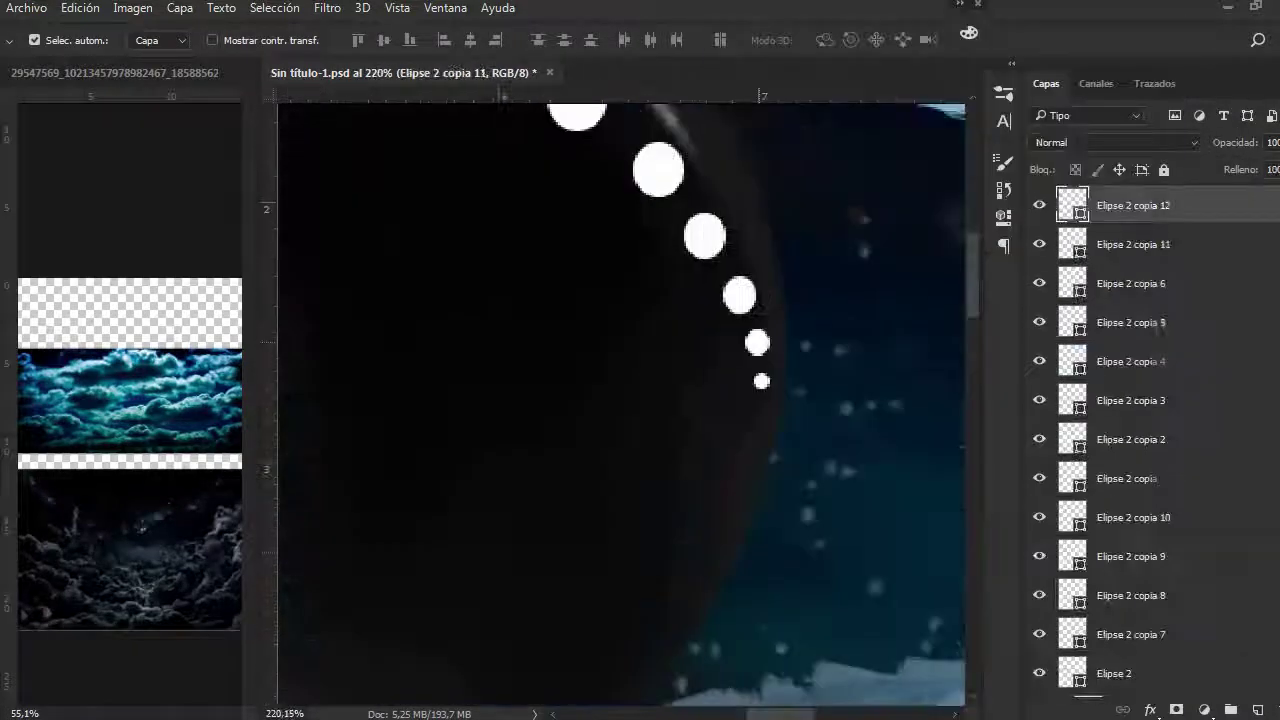
pyautogui.click(722, 296)
pyautogui.hotkey('ctrl', 't')
pyautogui.press('Return')
pyautogui.hotkey('alt', ']')
pyautogui.hotkey('ctrl', 't')
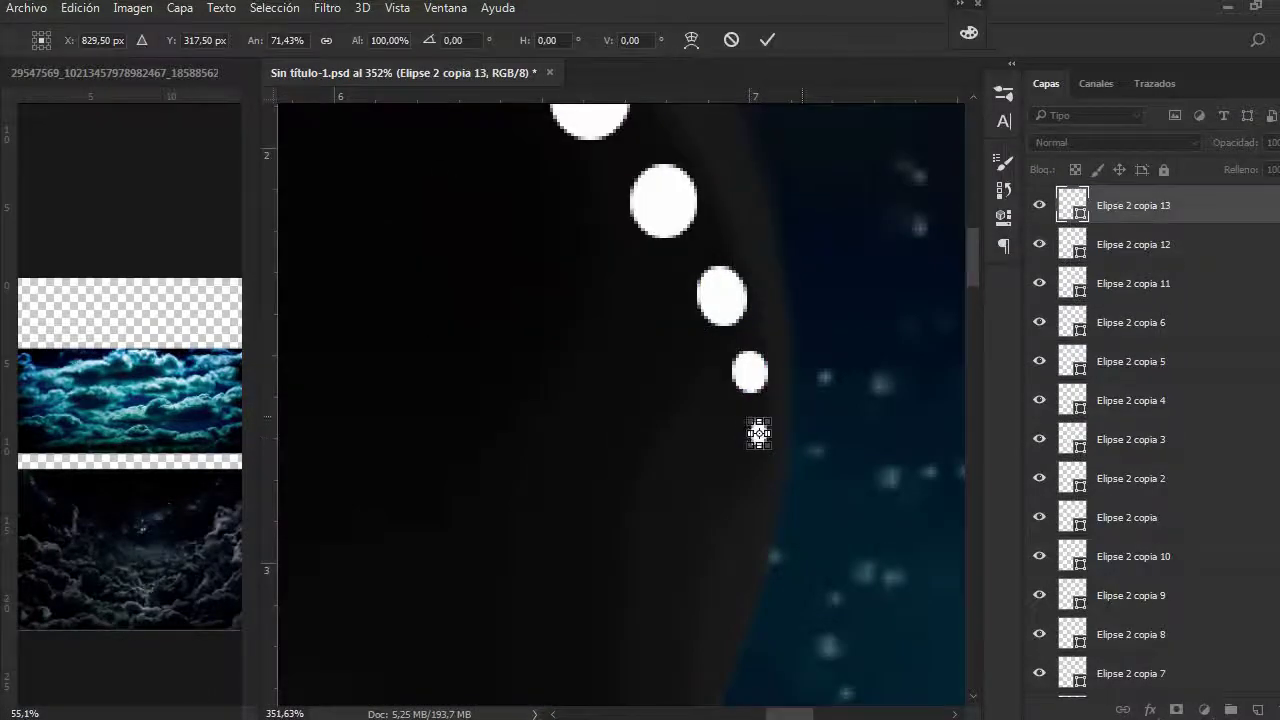
pyautogui.press('Return')
# - Narrow Elipse 2 copia 6 to 89.47% width and rotate it -17.11°
pyautogui.hotkey('alt', '[')
pyautogui.hotkey('alt', '[')
pyautogui.scroll(-1, 757, 434)
pyautogui.hotkey('ctrl', 't')
pyautogui.scroll(1, 651, 283)
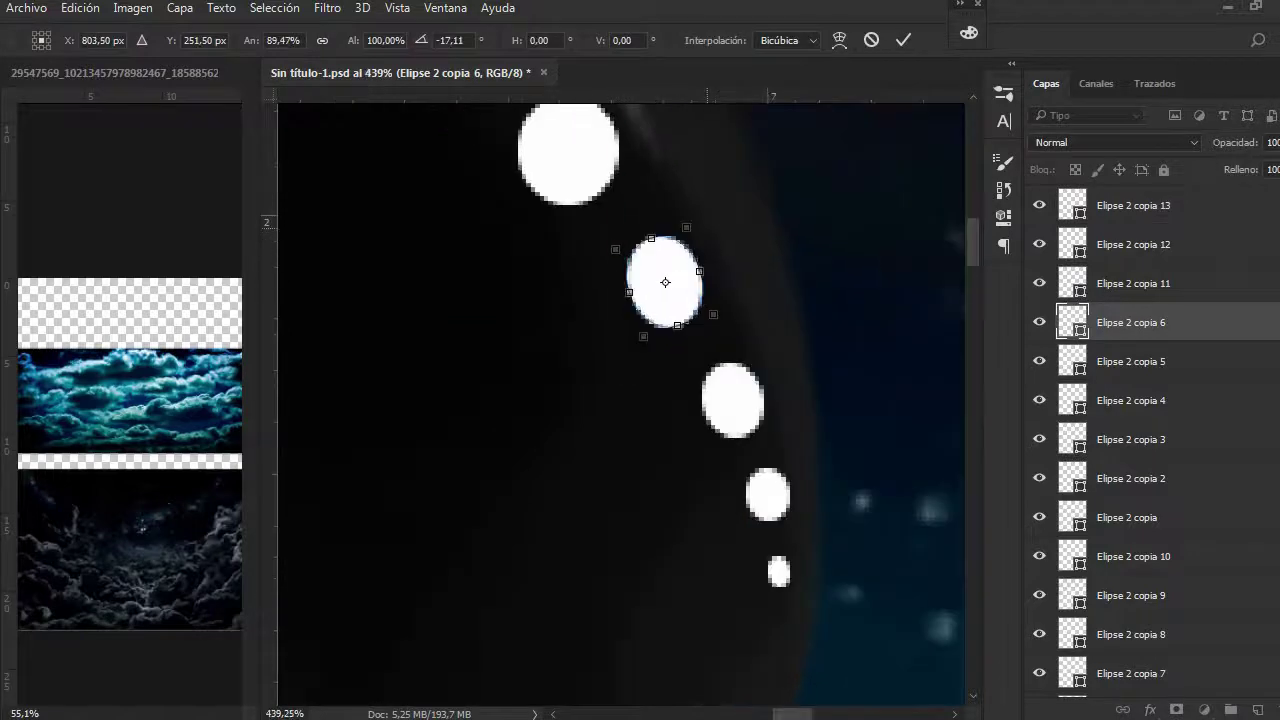
pyautogui.press('Return')
# - Narrow and tilt Elipse 2 copia 5 and Elipse 2 copia 4 to follow the saucer's perspective
pyautogui.hotkey('alt', '[')
pyautogui.hotkey('ctrl', 't')
pyautogui.press('Return')
pyautogui.hotkey('alt', '[')
pyautogui.hotkey('ctrl', 't')
pyautogui.scroll(2, 620, 400)
pyautogui.press('Return')
# - Flatten Elipse 2 copia 3 to 94.87% height and transform Elipse 2 copia 2 to match the perspective
pyautogui.hotkey('alt', '[')
pyautogui.hotkey('ctrl', 't')
pyautogui.scroll(1, 620, 400)
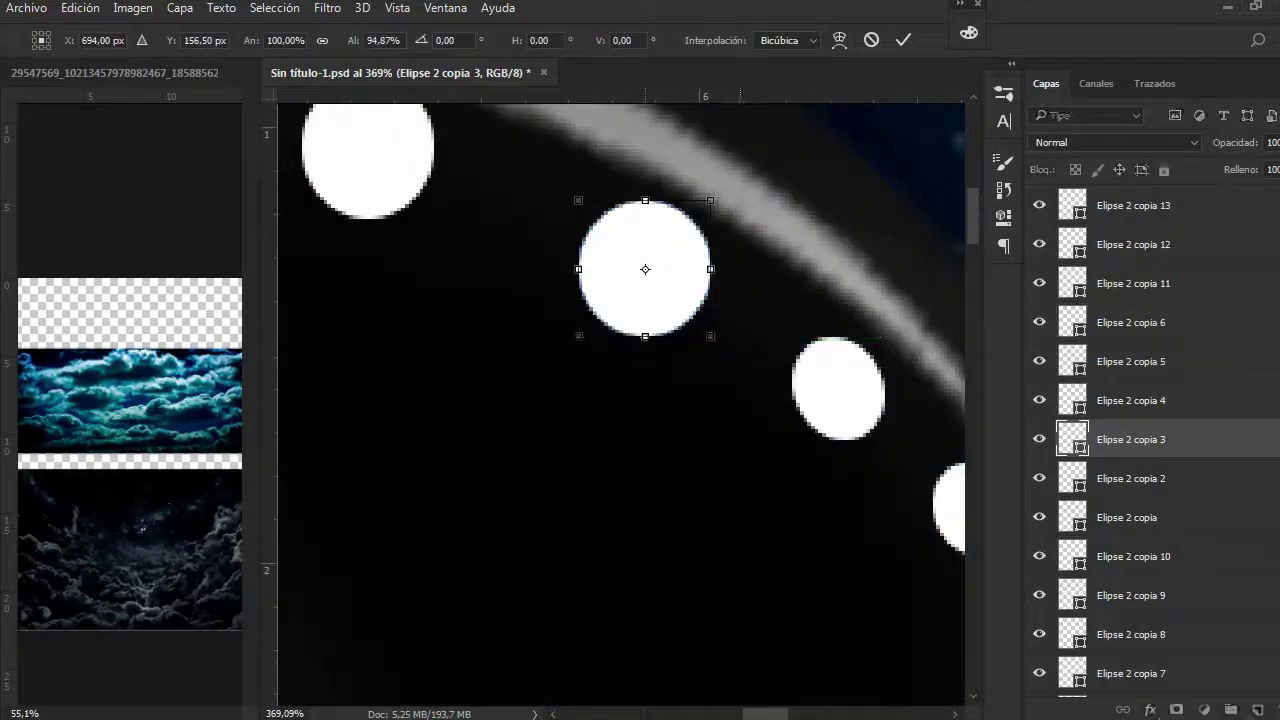
pyautogui.press('Return')
pyautogui.hotkey('alt', '[')
pyautogui.hotkey('ctrl', 't')
pyautogui.scroll(1, 620, 400)
pyautogui.press('Return')
# - Group all the rim light ellipses and name the group "luz r"
pyautogui.scroll(-10, 620, 400)
pyautogui.scroll(-3, 1150, 450)
pyautogui.keyDown('shift'); pyautogui.click(1130, 345); pyautogui.keyUp('shift')
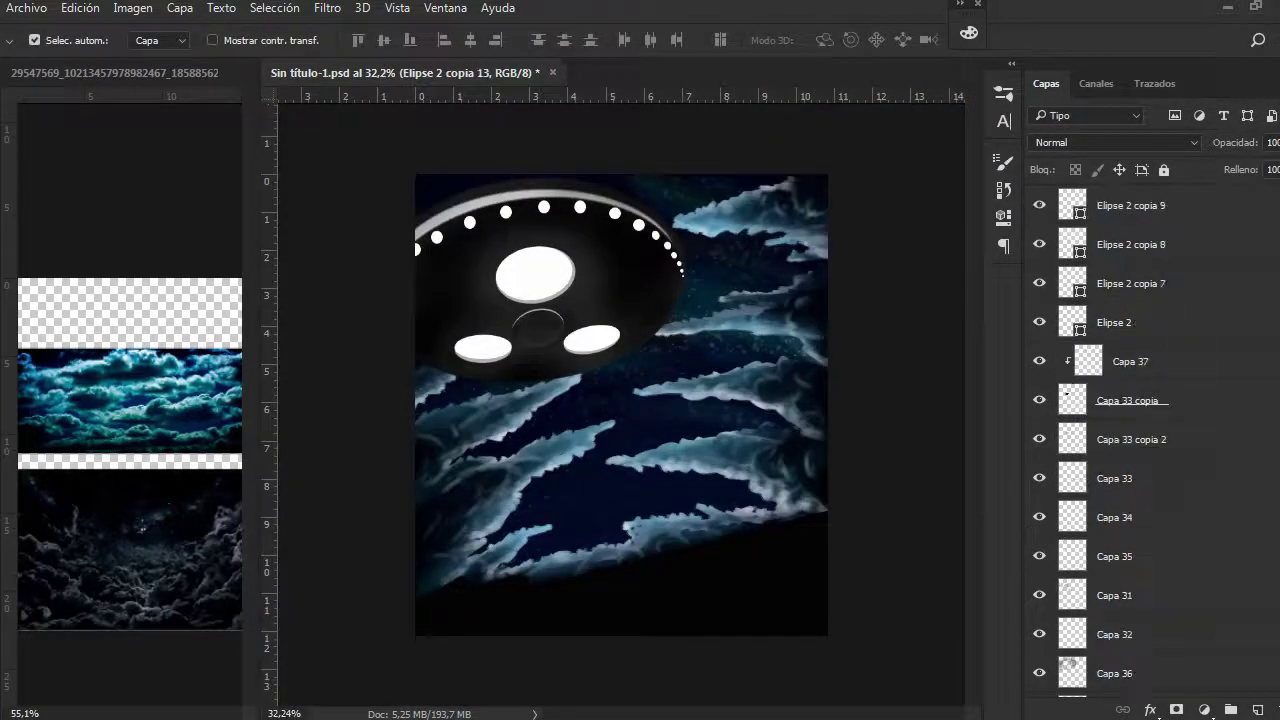
pyautogui.hotkey('ctrl', 'g')
pyautogui.doubleClick(1130, 196)
pyautogui.write('luz r')
pyautogui.press('Return')
pyautogui.scroll(1, 620, 400)
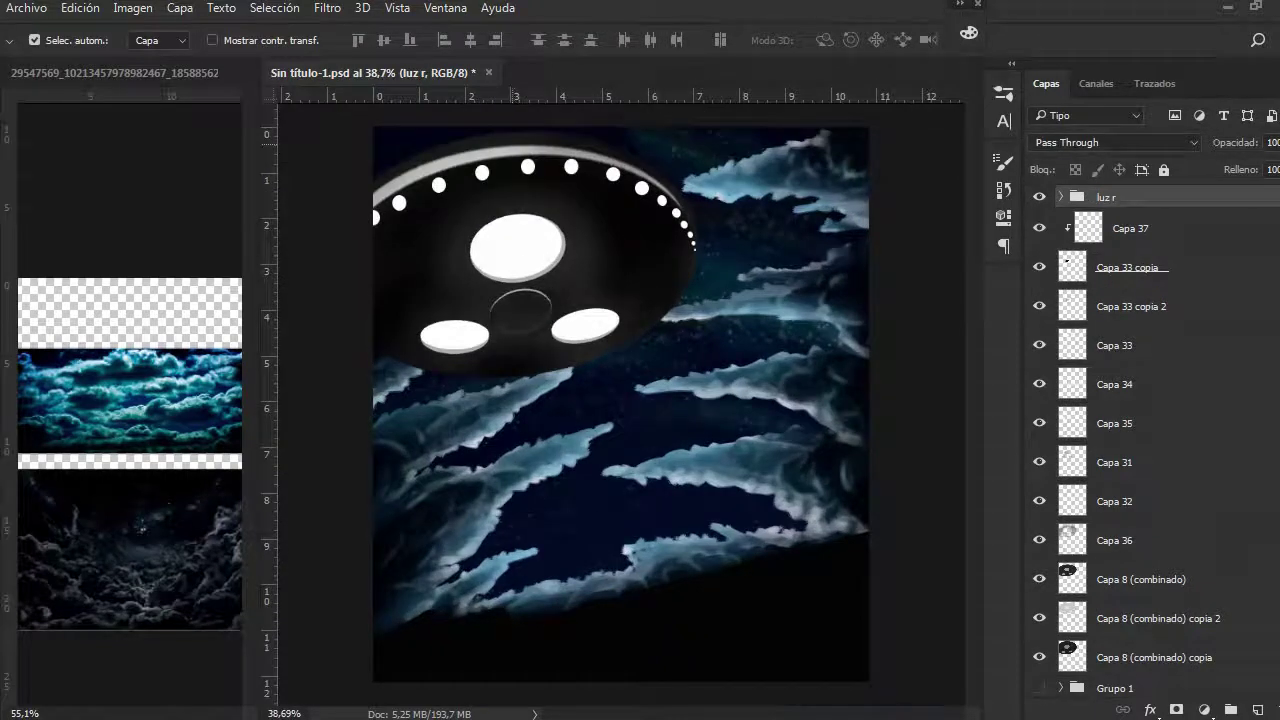
# - Free-transform Capa 8 (combinado) copia to refit the dark outer edge behind the saucer's rim
pyautogui.click(1150, 657)
pyautogui.hotkey('ctrl', 't')
pyautogui.scroll(3, 620, 400)
pyautogui.scroll(-4, 620, 400)
pyautogui.scroll(2, 620, 400)
pyautogui.press('Return')
pyautogui.scroll(-2, 562, 271)
pyautogui.click(1158, 618)
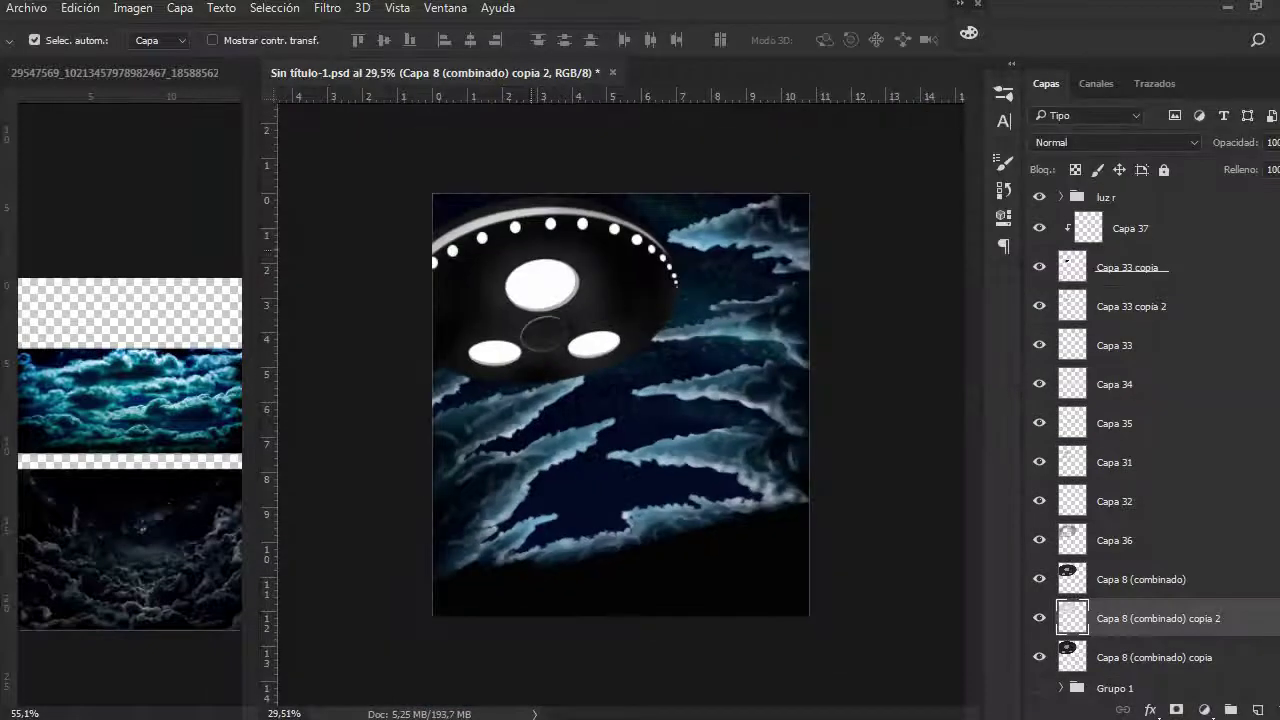
# - Paint yellow, turquoise, purple, green and red glows over the rim lights on a new layer above luz r with the Circular difuso brush
pyautogui.hotkey('ctrl', 'shift', 'alt', 'n')
pyautogui.press('b')
pyautogui.press('F5')
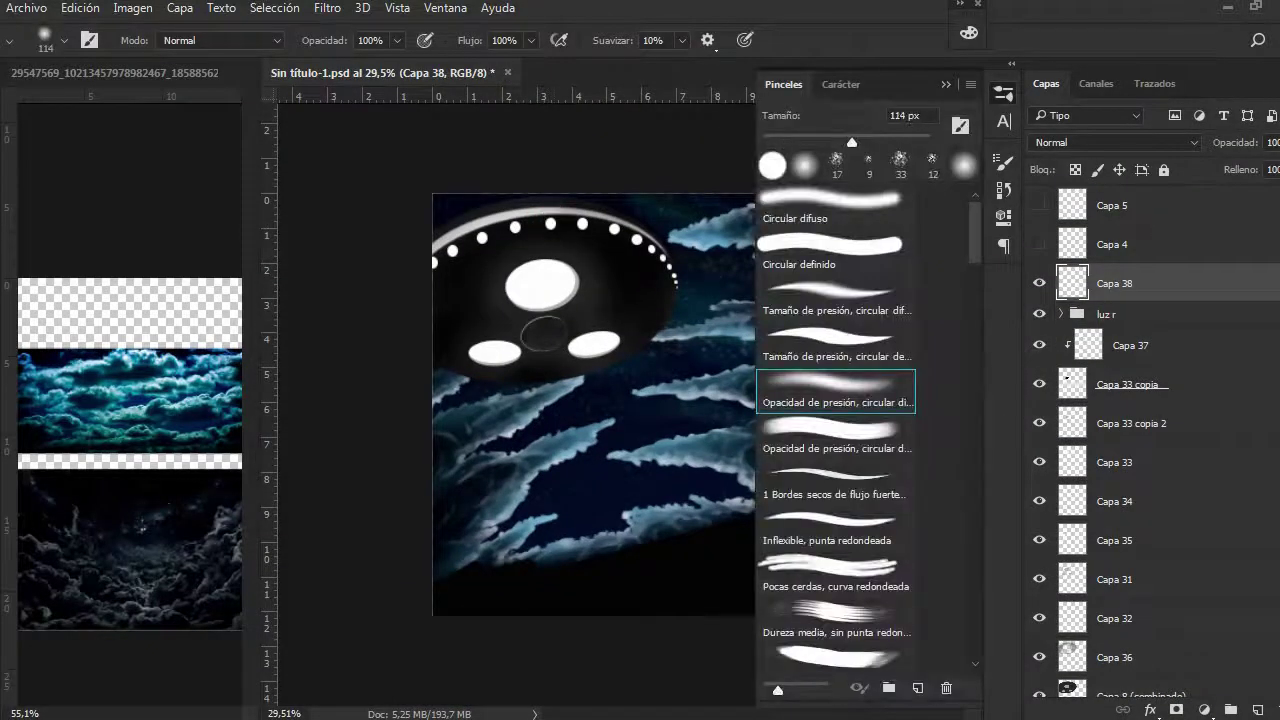
pyautogui.click(582, 224)
pyautogui.press('F6')
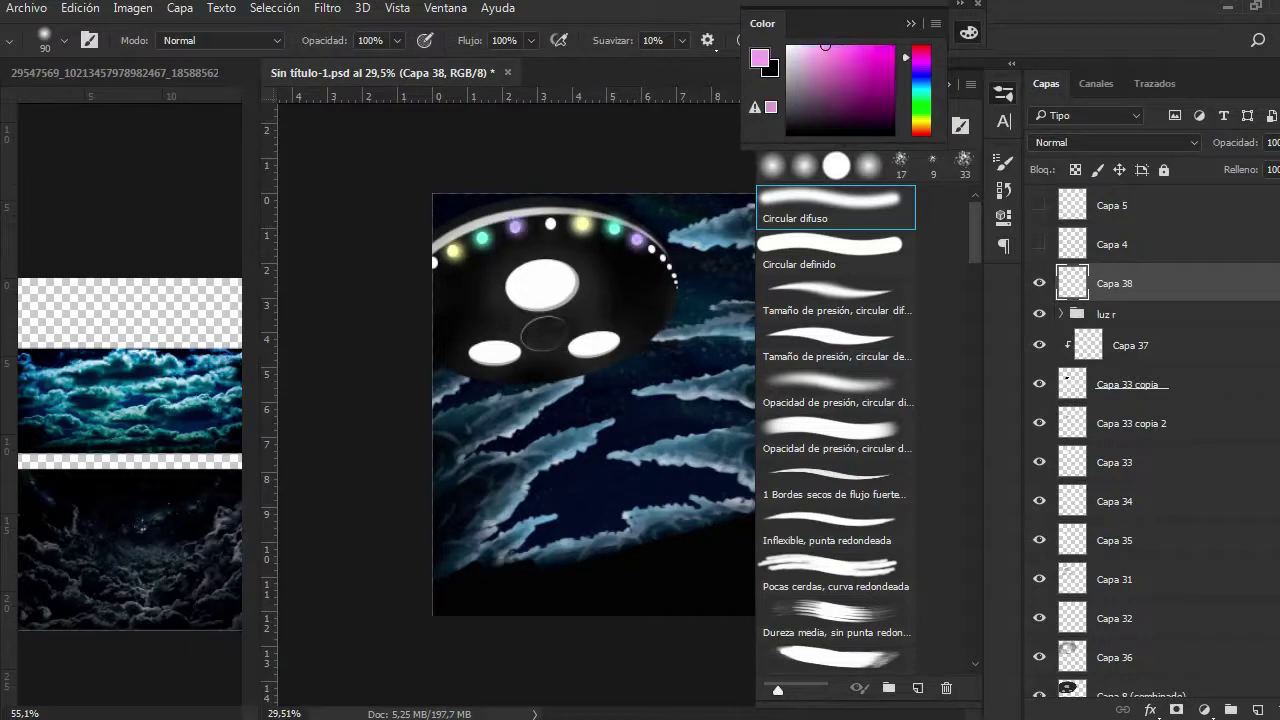
pyautogui.scroll(5, 704, 245)
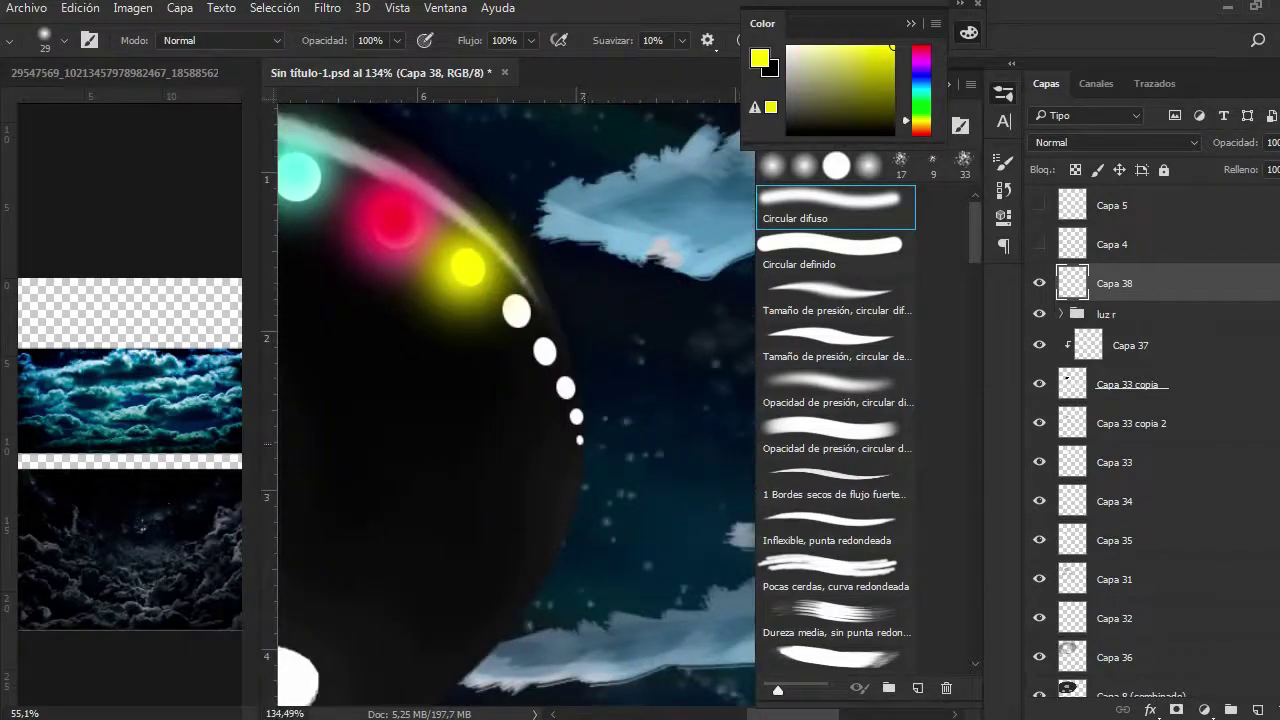
pyautogui.scroll(-5, 561, 350)
# - Try the Trama and Sobreexponer color blend modes on the glow layer Capa 38
pyautogui.press('F6')
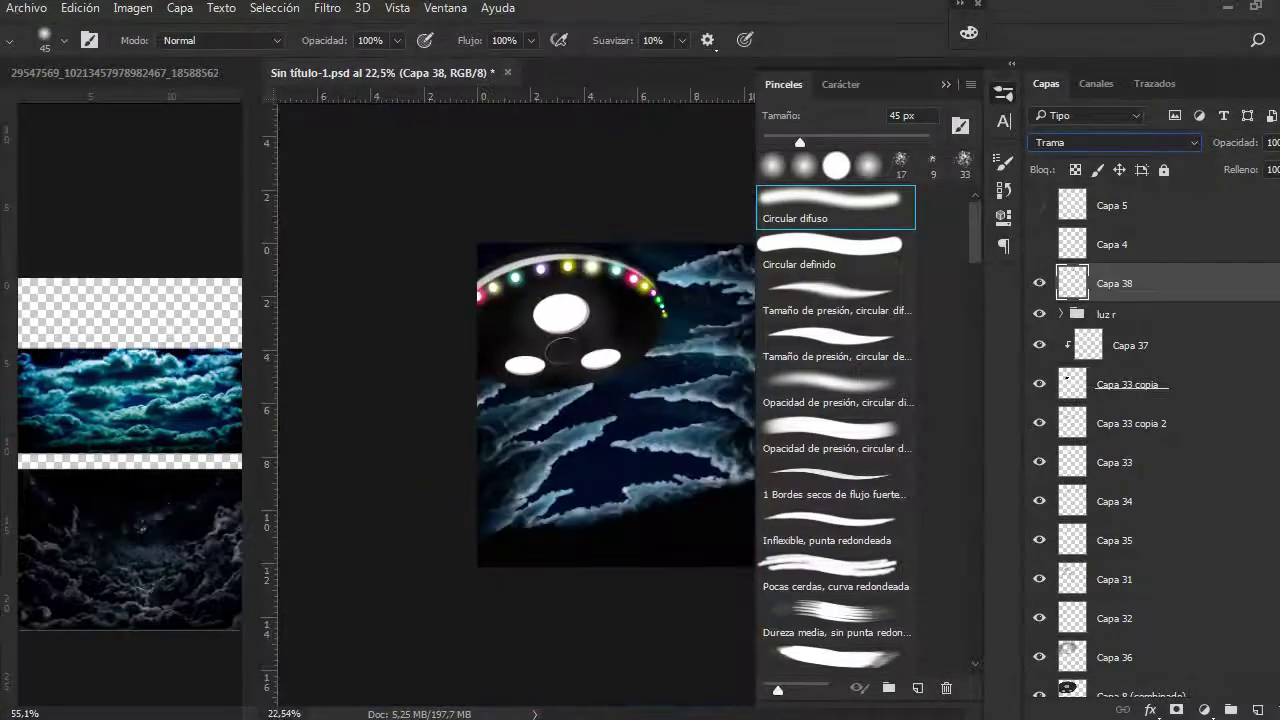
pyautogui.press('F6')
pyautogui.scroll(2, 620, 404)
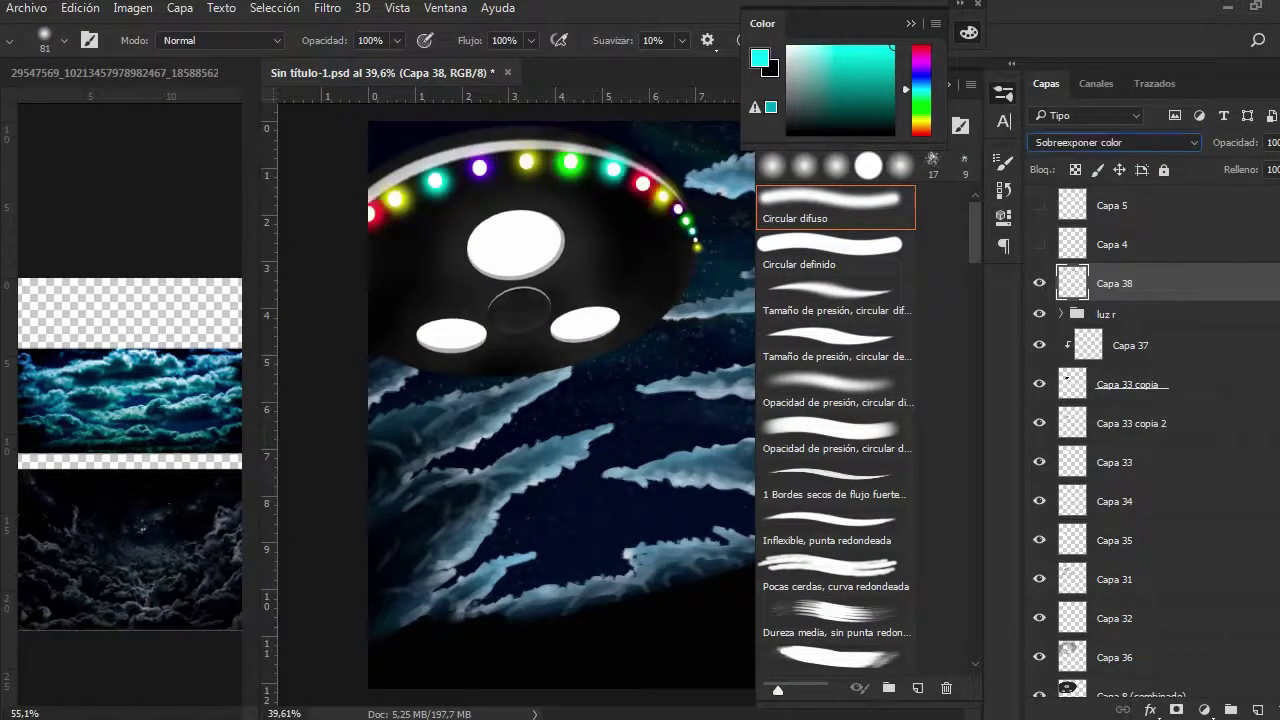
# - Move the glow layer Capa 38 into the luz r group and select Capa 33
pyautogui.moveTo(763, 23); pyautogui.dragTo(972, 22)
pyautogui.press('Delete')
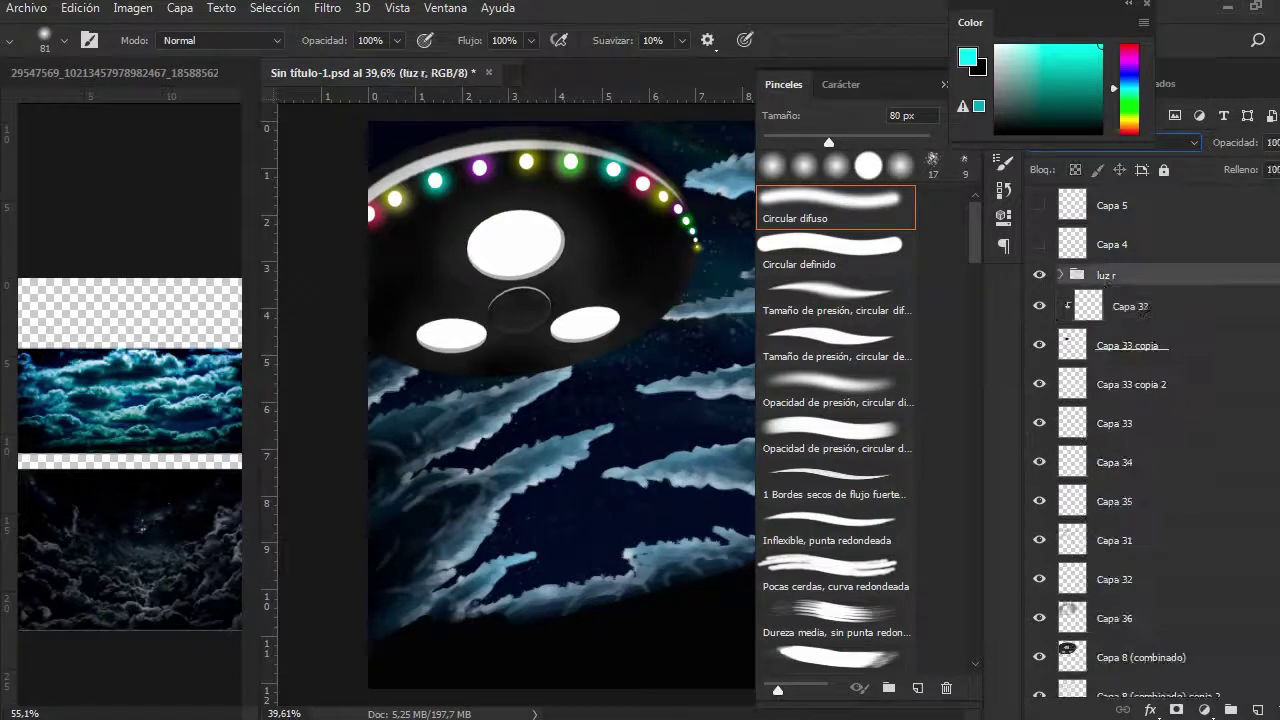
pyautogui.click(1114, 423)
pyautogui.press('F6')
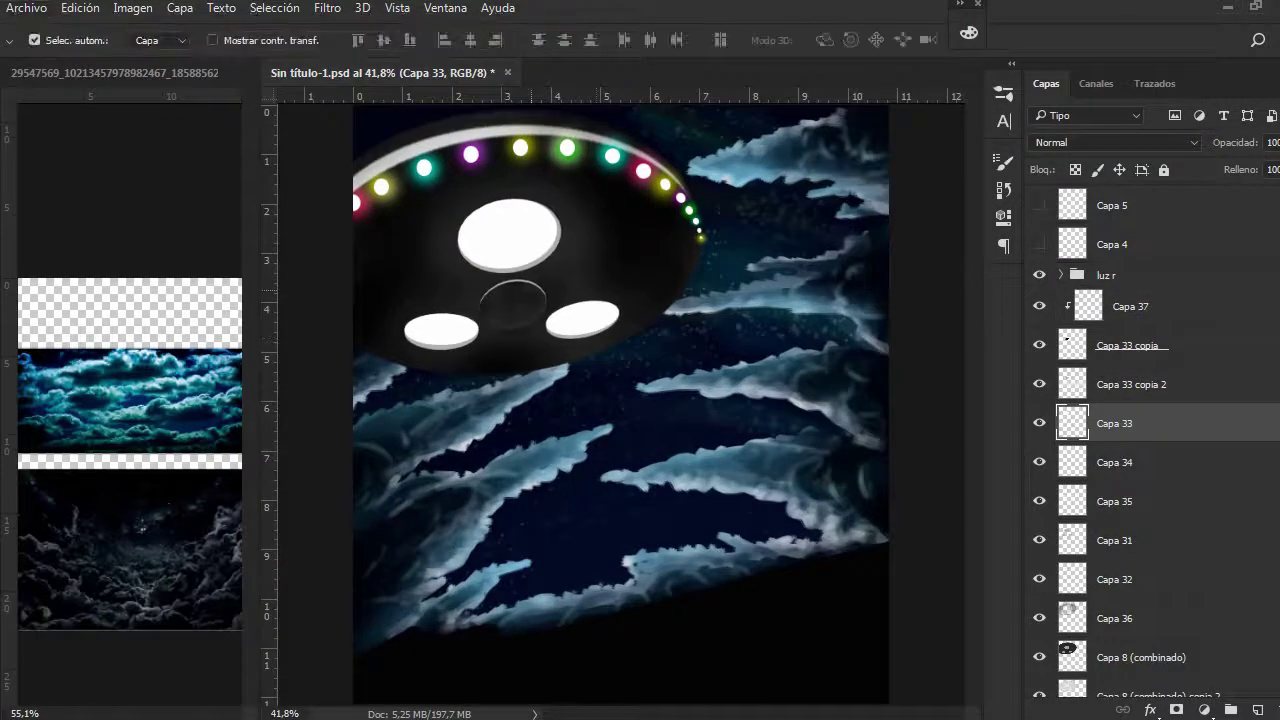
# - Undo the latest edits and give Capa 38 the Trama blend mode at 78% opacity and 79% fill
pyautogui.hotkey('ctrl', 'alt', 'z')
pyautogui.hotkey('ctrl', 'alt', 'z')
pyautogui.hotkey('ctrl', 'alt', 'z')
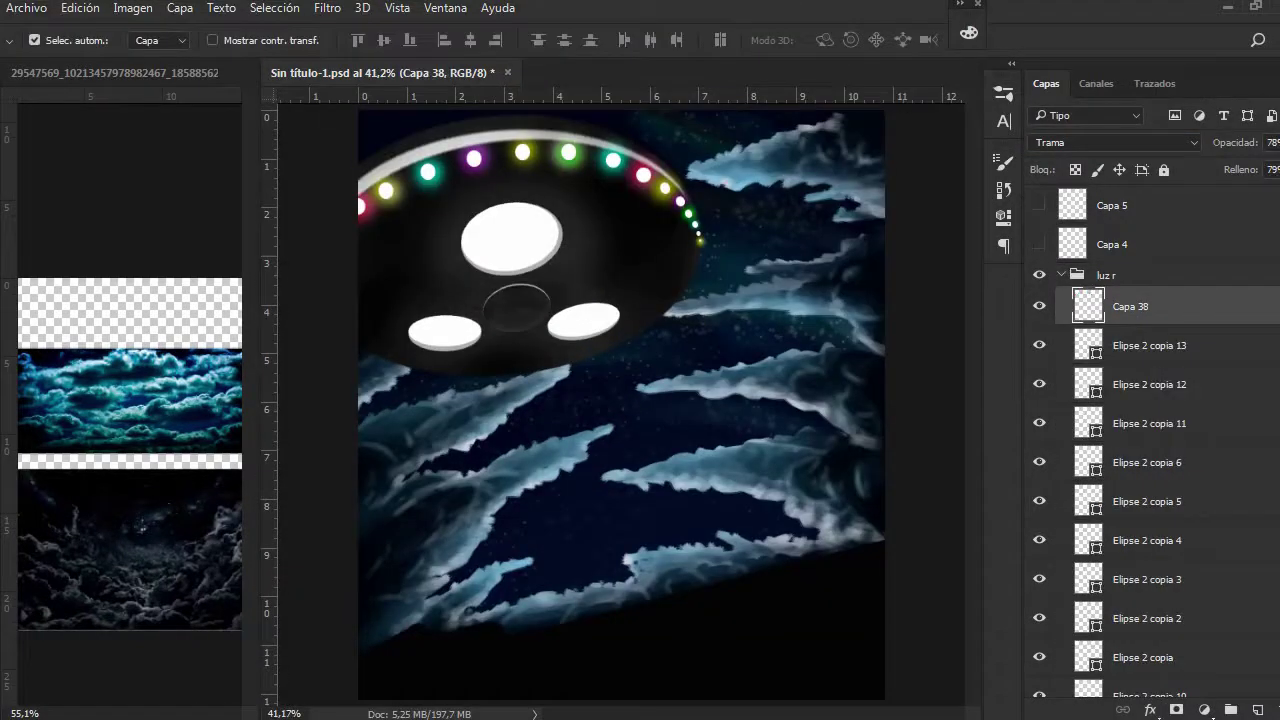
pyautogui.hotkey('ctrl', 'alt', 'z')
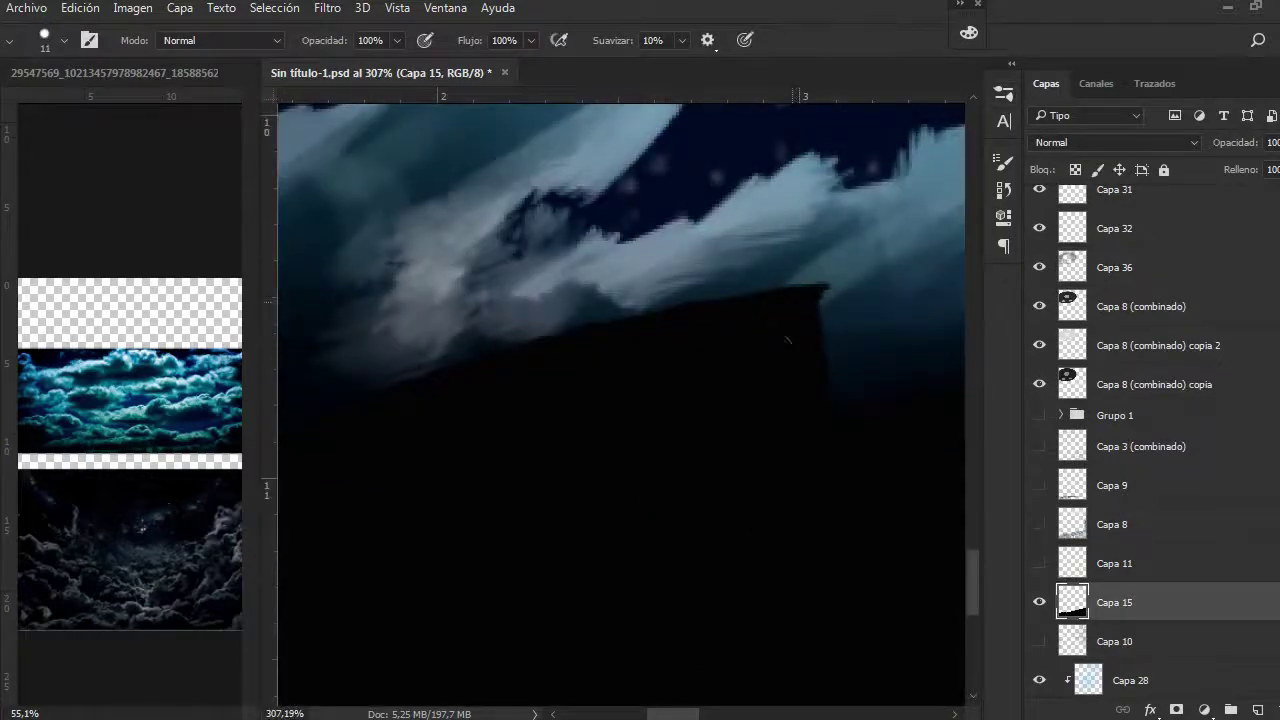
# - Shape two raised blocks on the black silhouette's upper edge on Capa 15 and paint the first one white on a clipped layer
pyautogui.hscroll(-5, 787, 340)
pyautogui.scroll(-4, 495, 358)
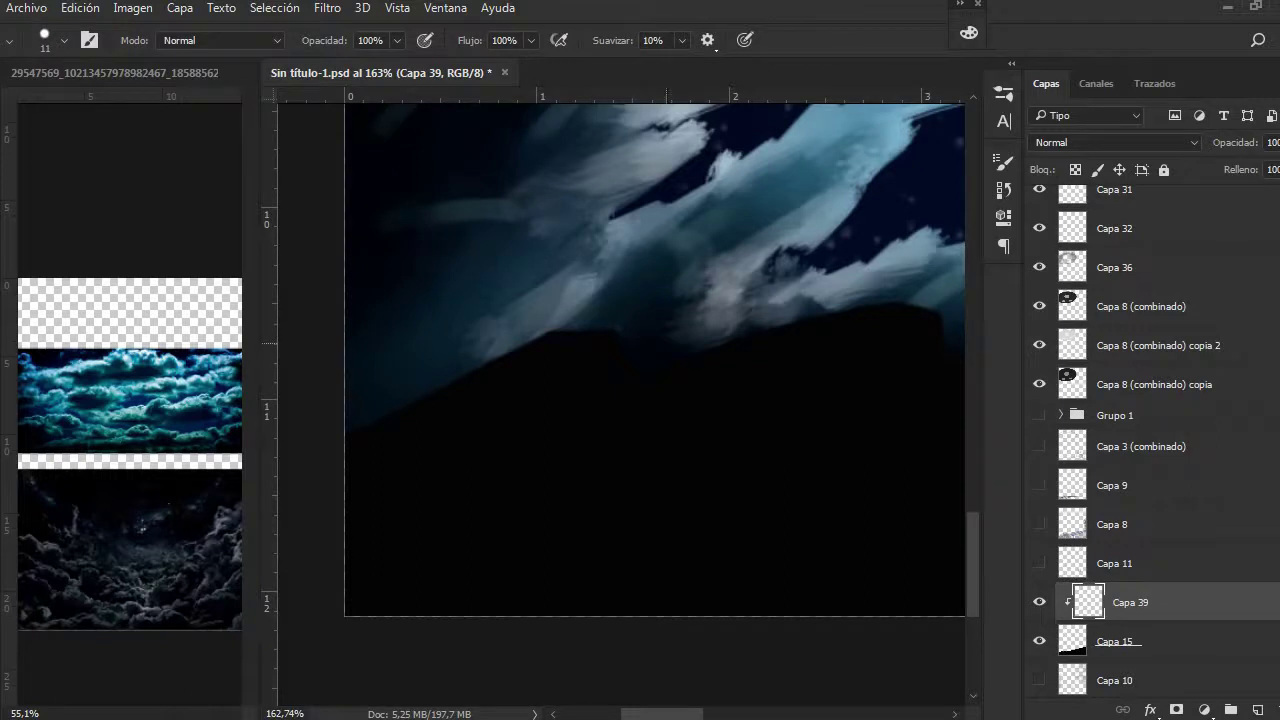
pyautogui.scroll(5, 574, 318)
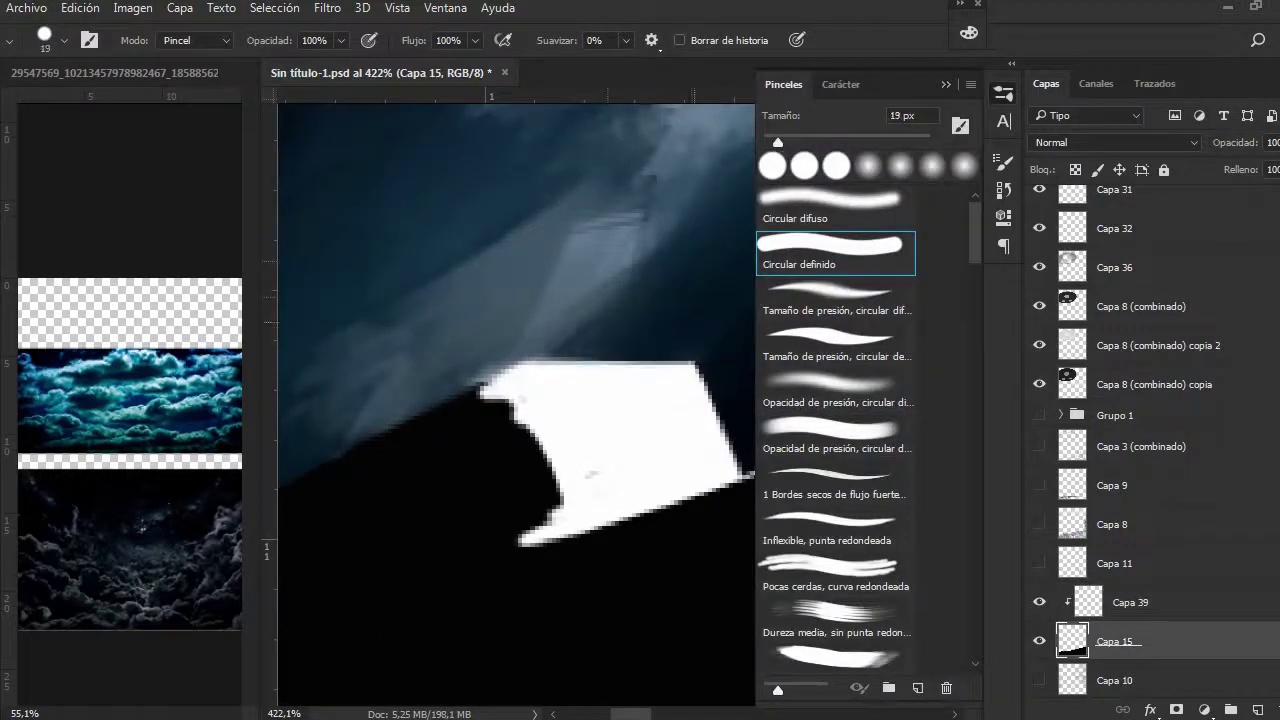
pyautogui.scroll(-3, 516, 400)
pyautogui.hscroll(4, 516, 400)
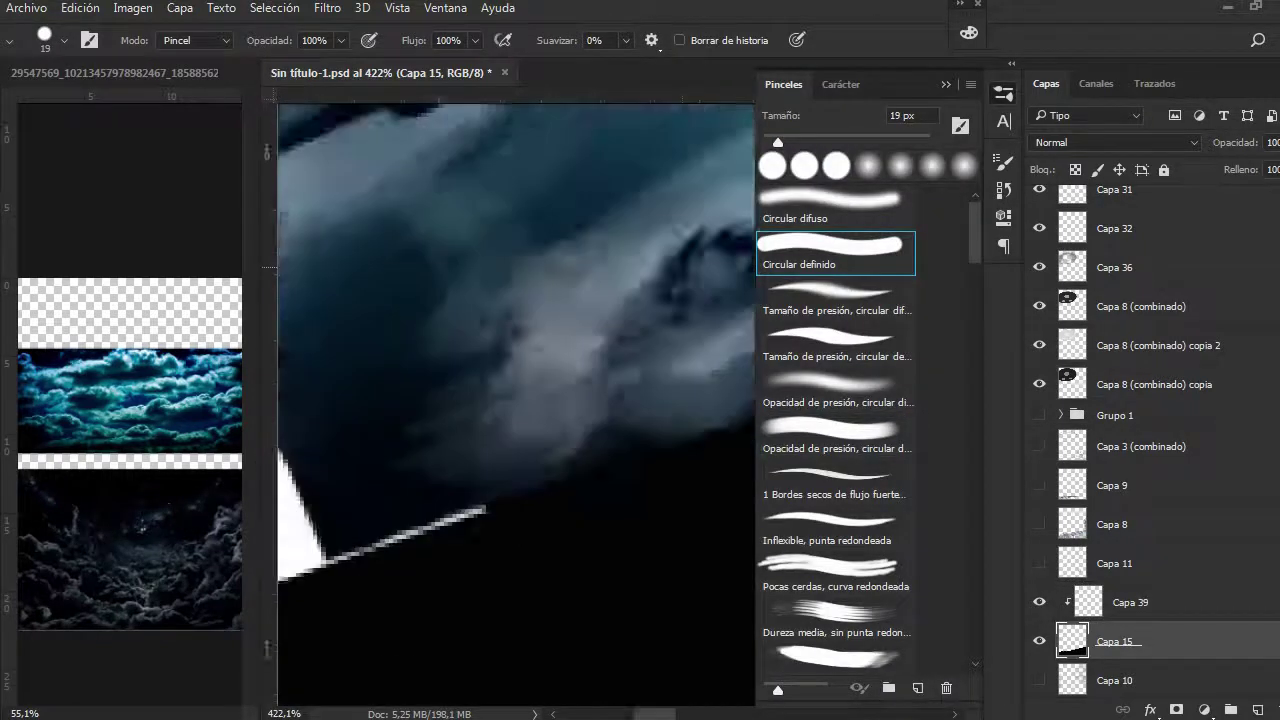
# - Paint the second raised block white on Capa 39, clean its edges, and add another layer clipped to Capa 15
pyautogui.click(1130, 602)
pyautogui.scroll(-3, 516, 400)
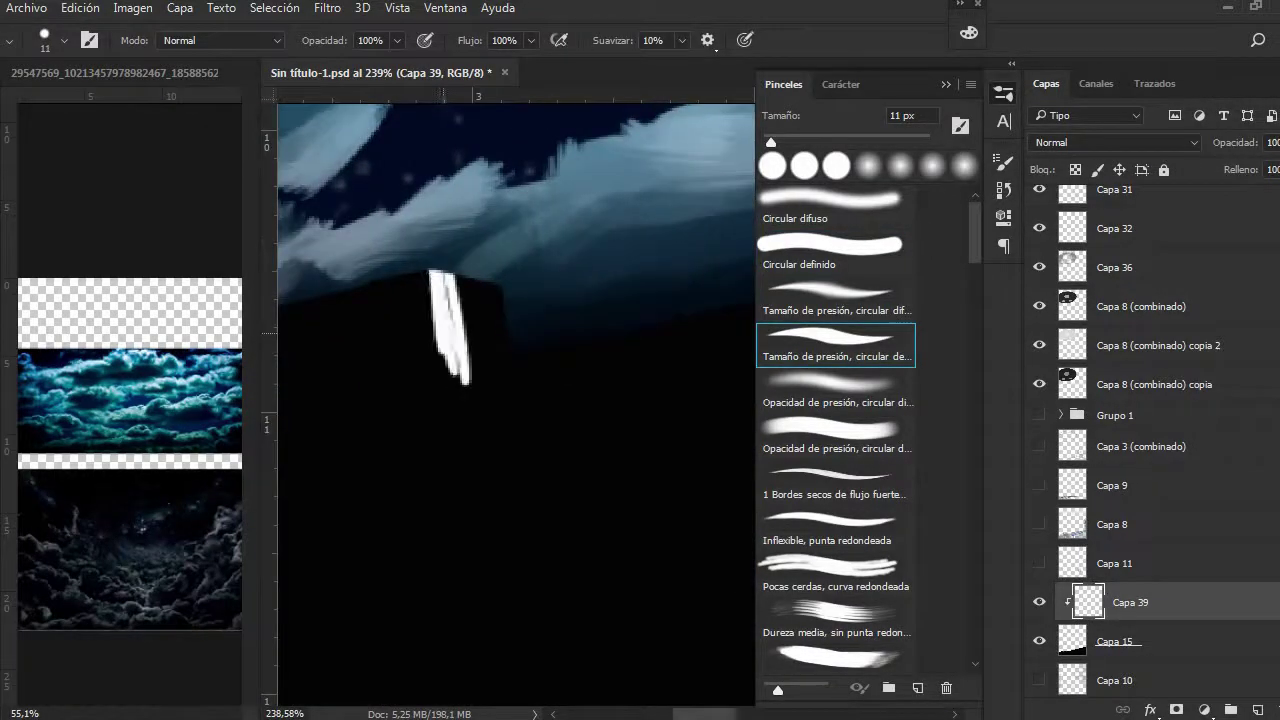
pyautogui.moveTo(430, 310); pyautogui.dragTo(450, 372)
pyautogui.moveTo(427, 275); pyautogui.dragTo(545, 350)
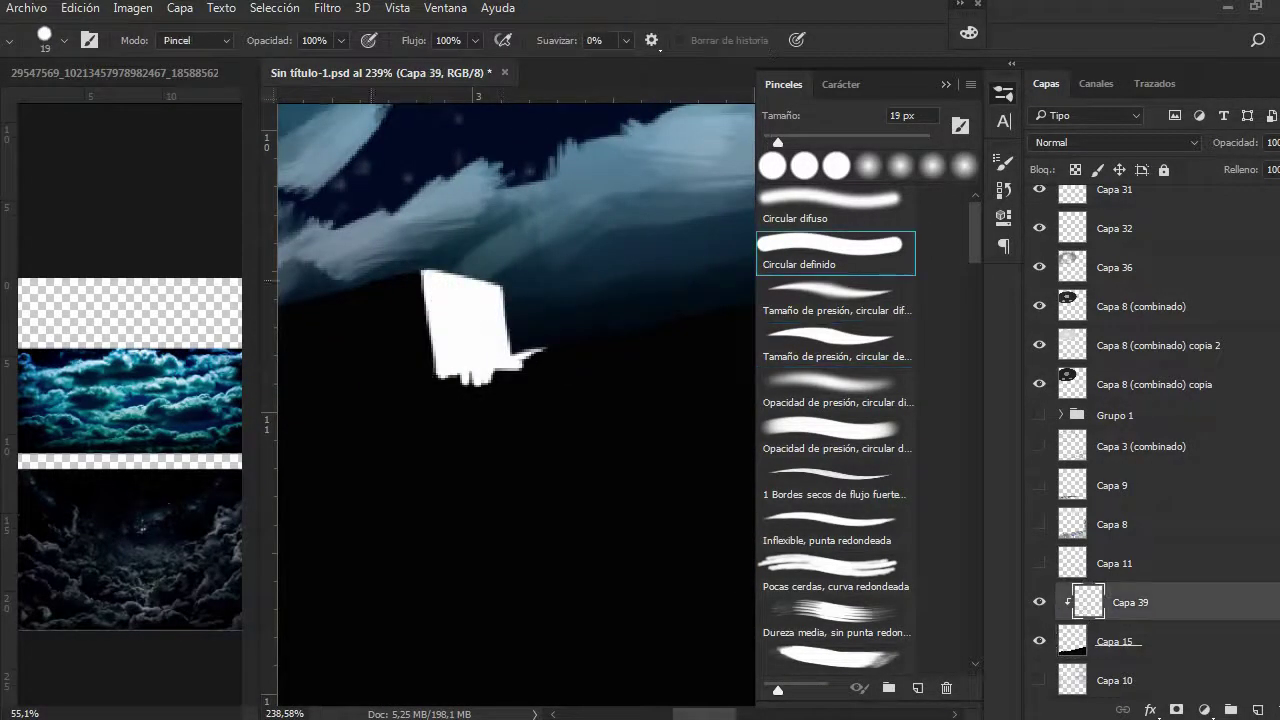
pyautogui.click(1115, 641)
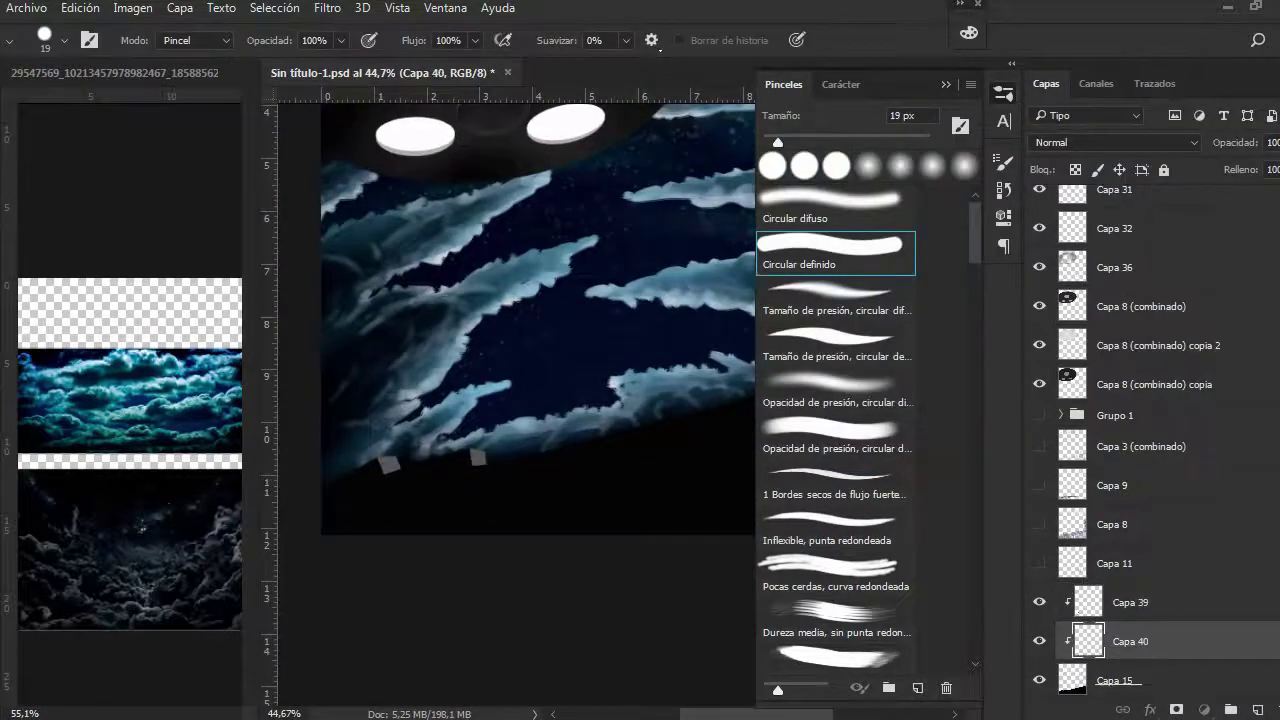
# - Test textured brush presets such as Tiza 44 píxeles on the dark ground of Capa 15
pyautogui.click(1115, 680)
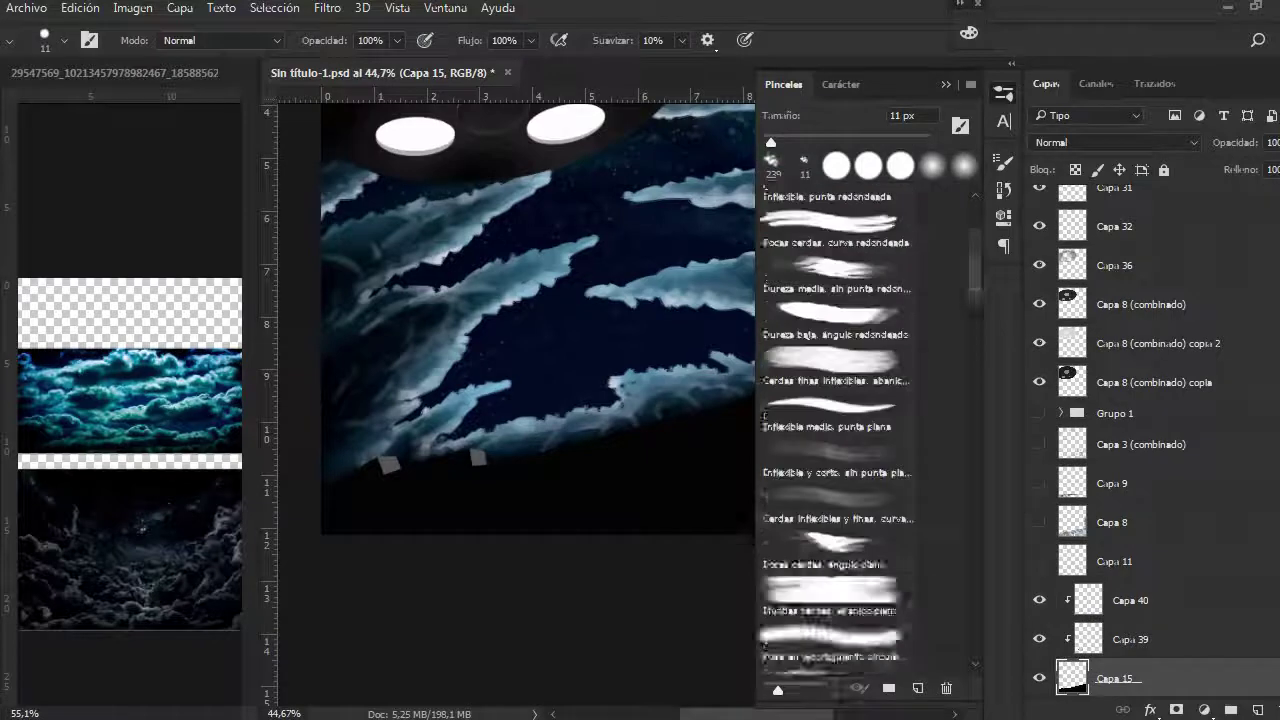
pyautogui.click(830, 420)
pyautogui.moveTo(582, 474); pyautogui.dragTo(696, 490)
pyautogui.scroll(-10, 835, 420)
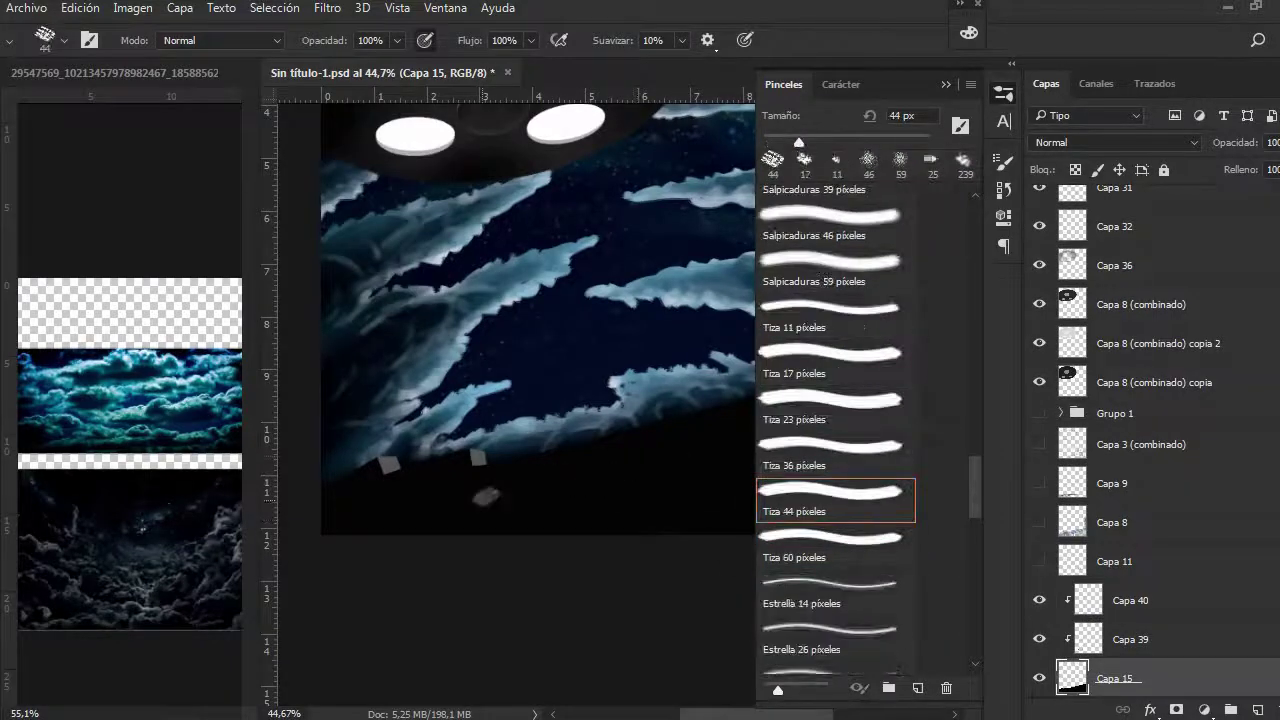
# - Paint a grey strip along the silhouette's upper edge on Capa 40, using the Cerdas ásperas redondas brush at 100 px
pyautogui.click(1115, 600)
pyautogui.click(835, 598)
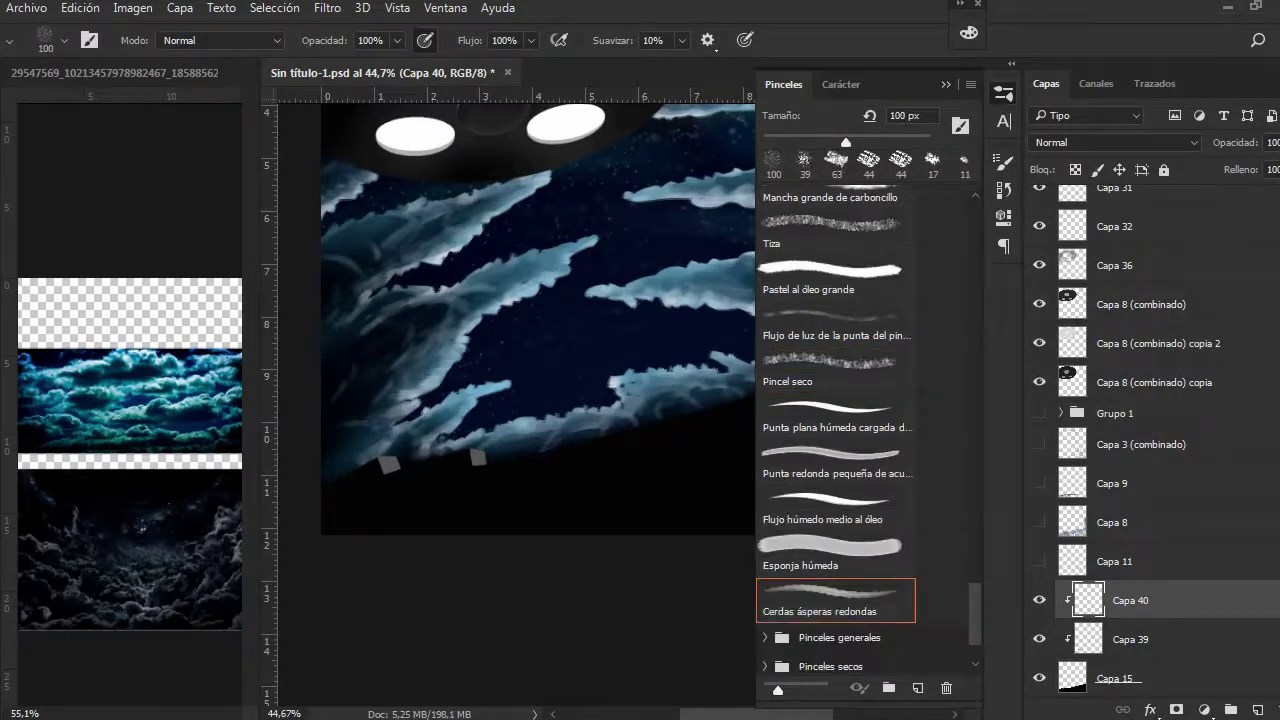
pyautogui.scroll(-2, 835, 420)
pyautogui.press('F5')
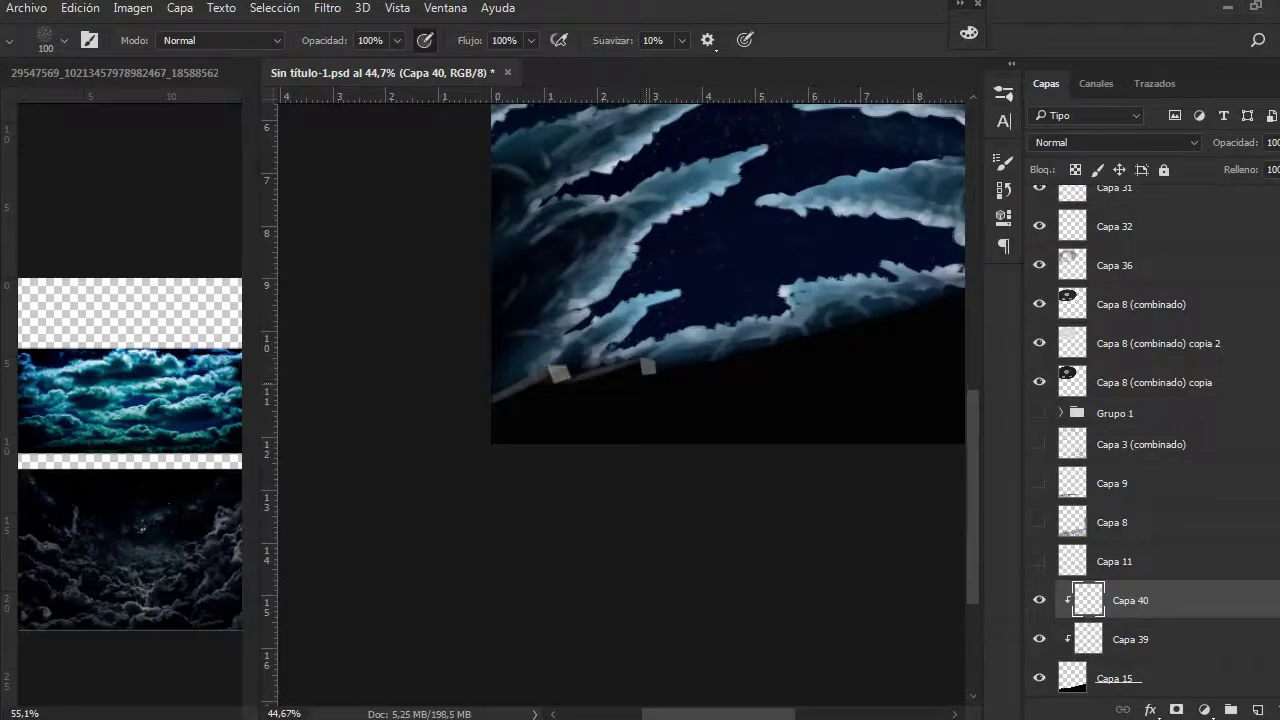
pyautogui.hscroll(5, 620, 300)
pyautogui.scroll(-3, 620, 400)
# - Try further textured brush presets and add a new layer, Capa 41, above Capa 40
pyautogui.press('F5')
pyautogui.scroll(-3, 840, 500)
pyautogui.click(840, 590)
pyautogui.scroll(-3, 840, 500)
pyautogui.press('b')
pyautogui.scroll(-2, 840, 500)
pyautogui.scroll(-3, 855, 430)
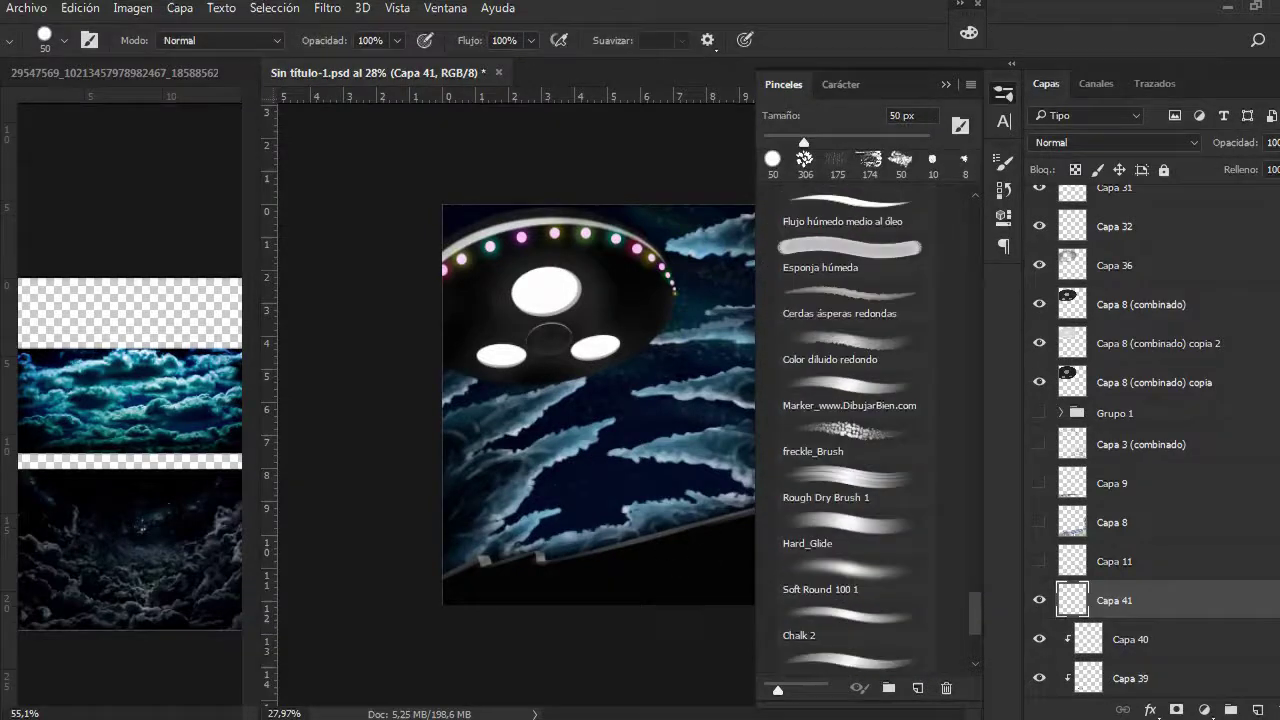
# - Paint the ground below the edge as textured grey stone with a blue stripe and a green area
pyautogui.scroll(-3, 855, 430)
pyautogui.click(855, 548)
pyautogui.press('F5')
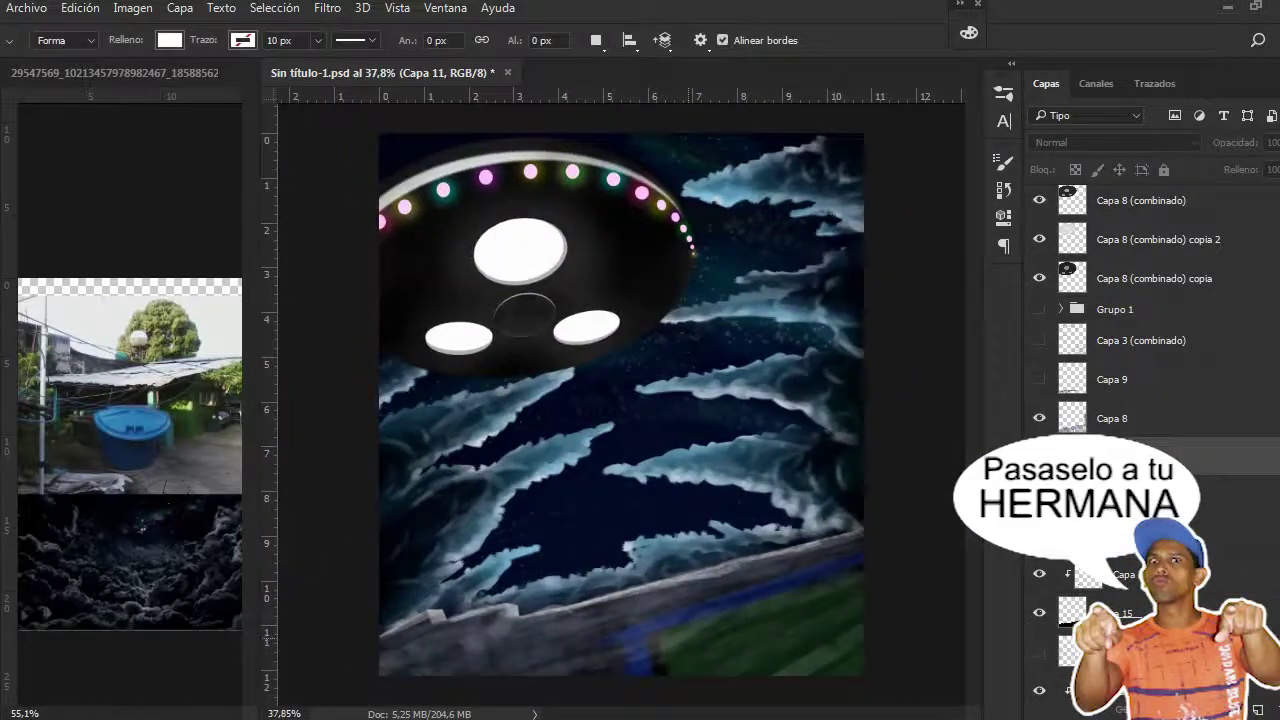
# - Draw a green rectangle over the lower-right ground and distort it into a house wall with a slanted upper edge
pyautogui.moveTo(657, 631); pyautogui.dragTo(866, 676)
pyautogui.doubleClick(1072, 457)
pyautogui.click(834, 157)
pyautogui.hotkey('ctrl', 't')
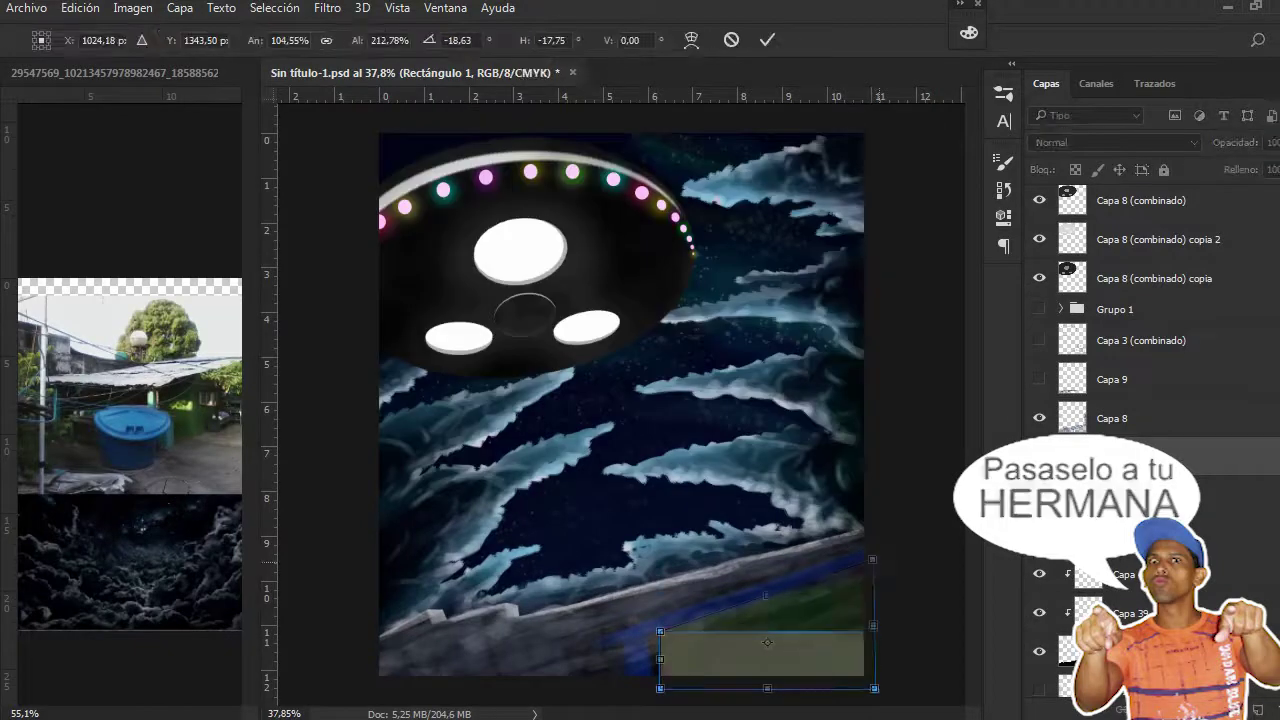
pyautogui.press('Return')
pyautogui.doubleClick(1072, 457)
pyautogui.click(834, 157)
pyautogui.scroll(2, 767, 642)
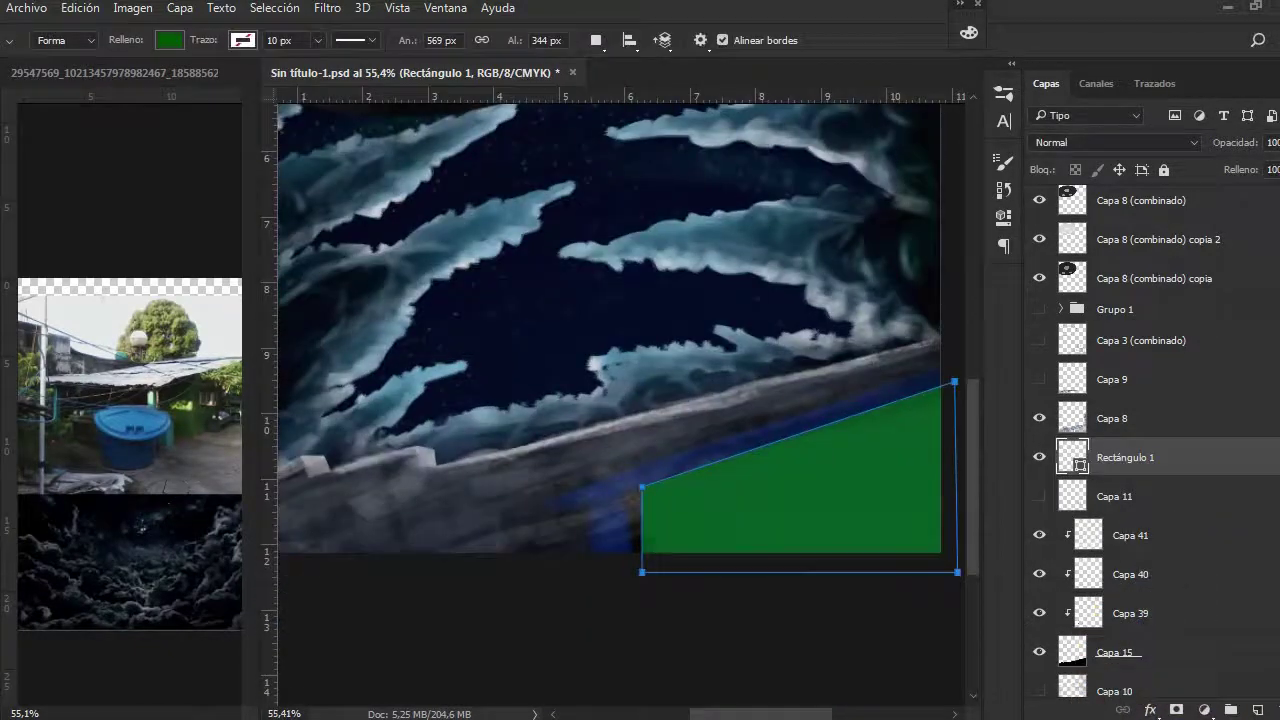
# - Draw a dark blue strip about 990 by 32 px and rotate it onto the wall's slanted upper edge
pyautogui.moveTo(380, 282); pyautogui.dragTo(932, 297)
pyautogui.doubleClick(1072, 457)
pyautogui.click(997, 160)
pyautogui.doubleClick(1072, 457)
pyautogui.click(857, 157)
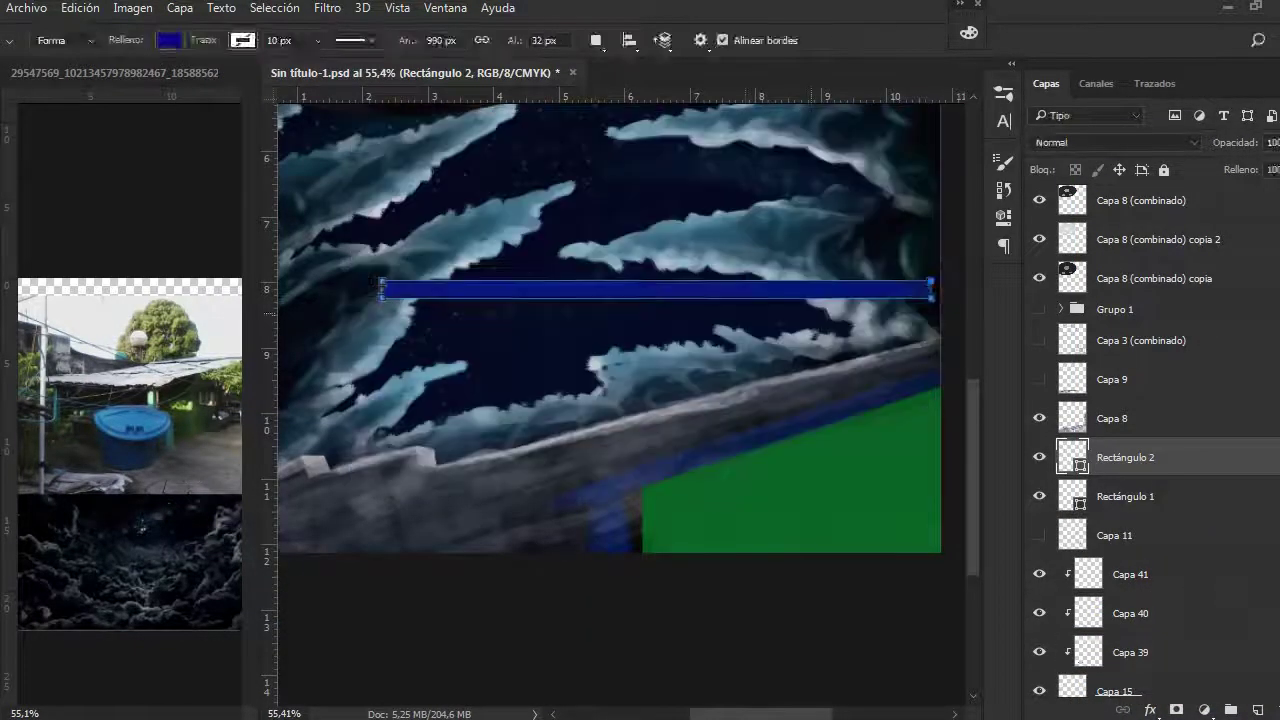
pyautogui.hotkey('ctrl', 't')
pyautogui.press('Return')
pyautogui.press('Return')
# - Duplicate the blue strip and readjust the strip along the green wall's slanted upper edge
pyautogui.hotkey('ctrl', 'j')
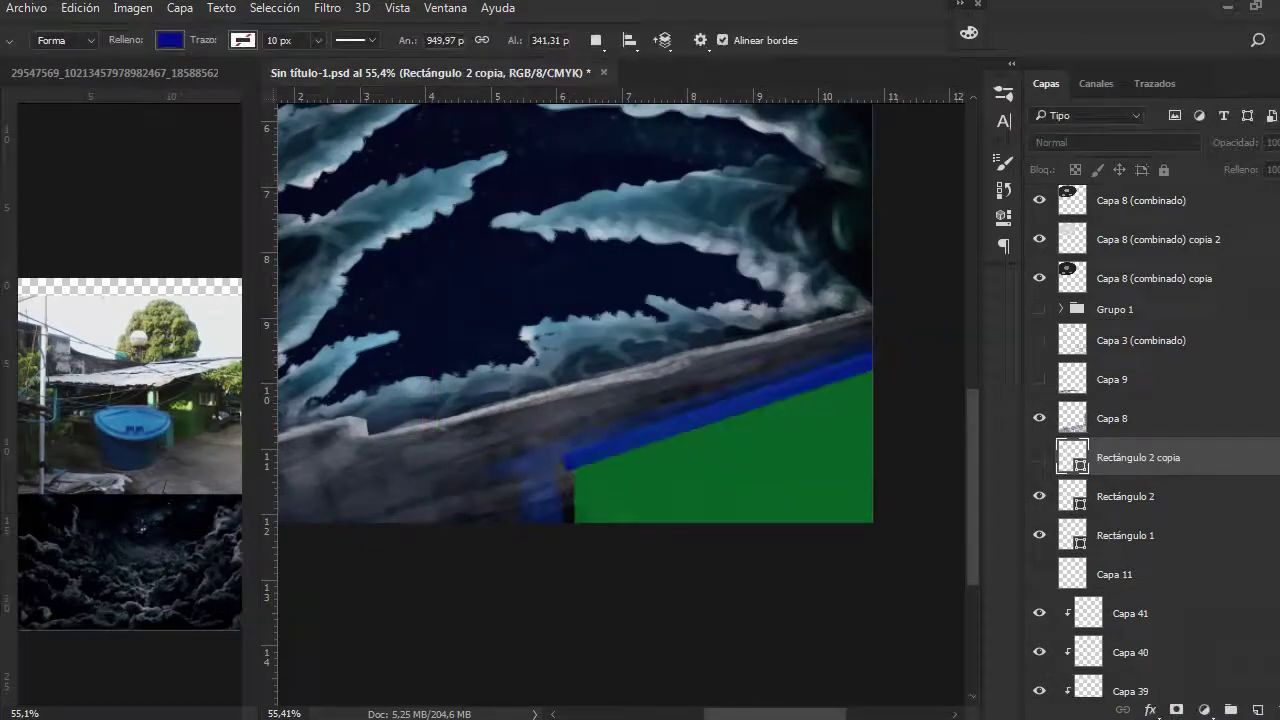
pyautogui.hotkey('ctrl', '-')
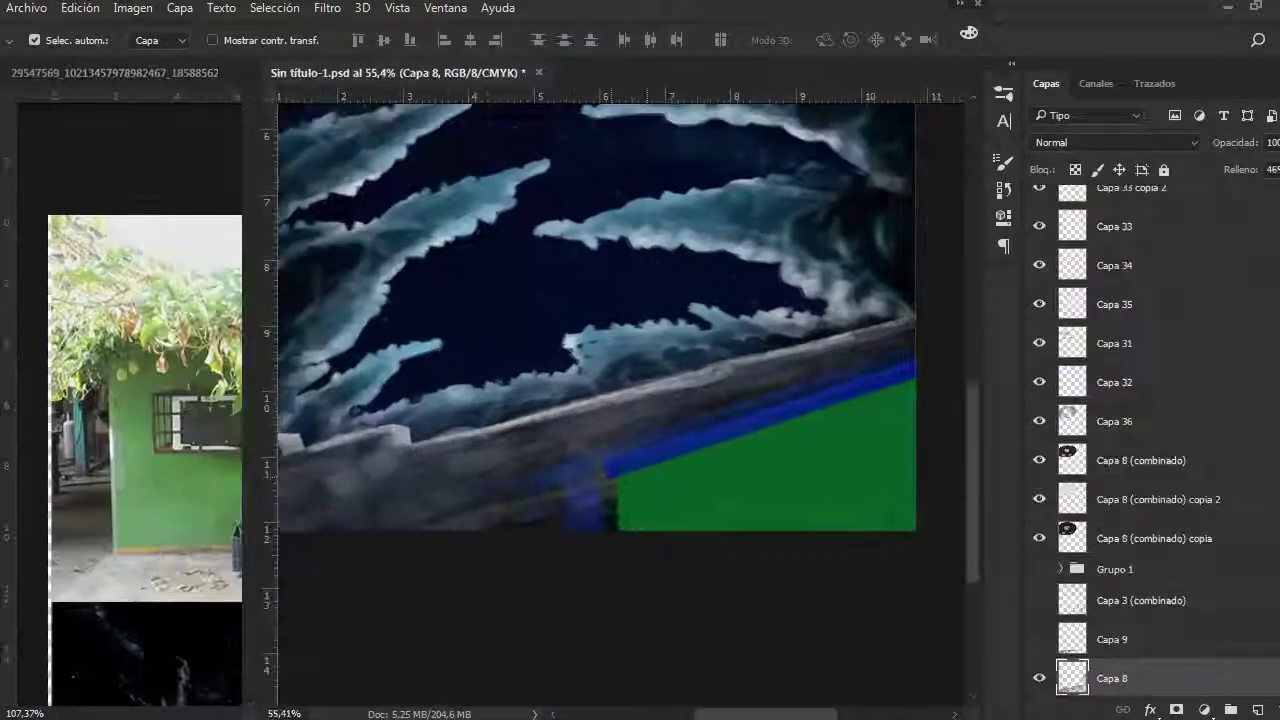
pyautogui.hotkey('alt', '[')
pyautogui.hotkey('ctrl', 't')
pyautogui.press('Return')
pyautogui.hotkey('ctrl', '-')
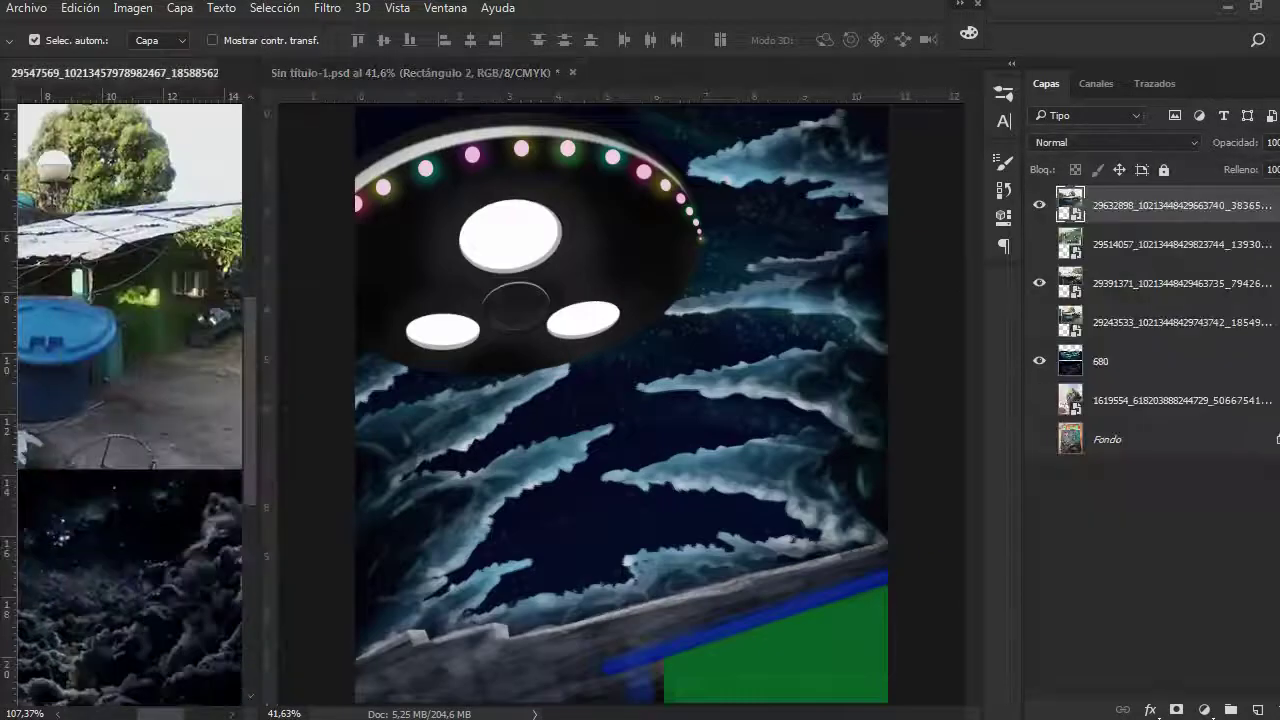
# - Fit the copied strip directly above the blue one, recolour it grey, and hide Capa 8
pyautogui.hotkey('alt', ']')
pyautogui.hotkey('ctrl', '+')
pyautogui.hotkey('ctrl', 't')
pyautogui.press('Return')
pyautogui.hotkey('ctrl', '-')
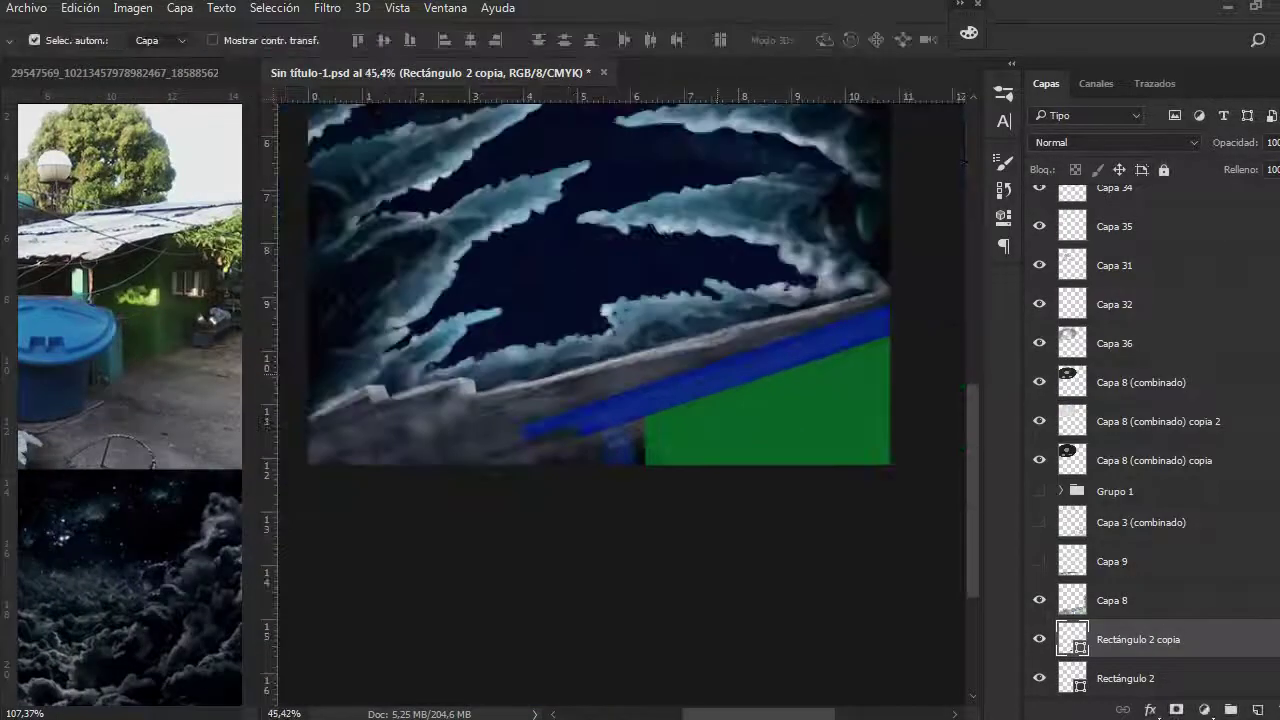
pyautogui.doubleClick(1072, 639)
pyautogui.press('Return')
pyautogui.hotkey('ctrl', '+')
pyautogui.click(1039, 600)
pyautogui.hotkey('ctrl', '+')
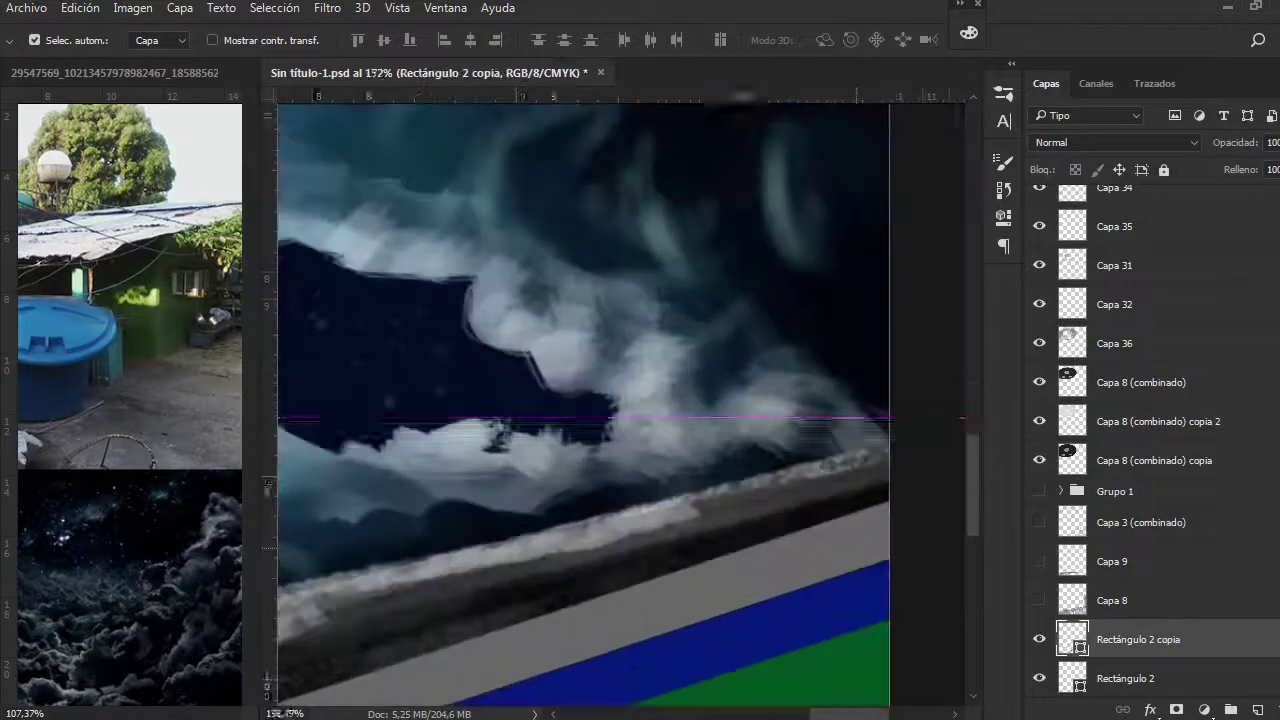
# - Add a narrow vertical green pillar, Rectángulo 3, beneath the blue strip and place its layer below Rectángulo 2
pyautogui.hotkey('alt', '[')
pyautogui.press('a')
pyautogui.doubleClick(1072, 639)
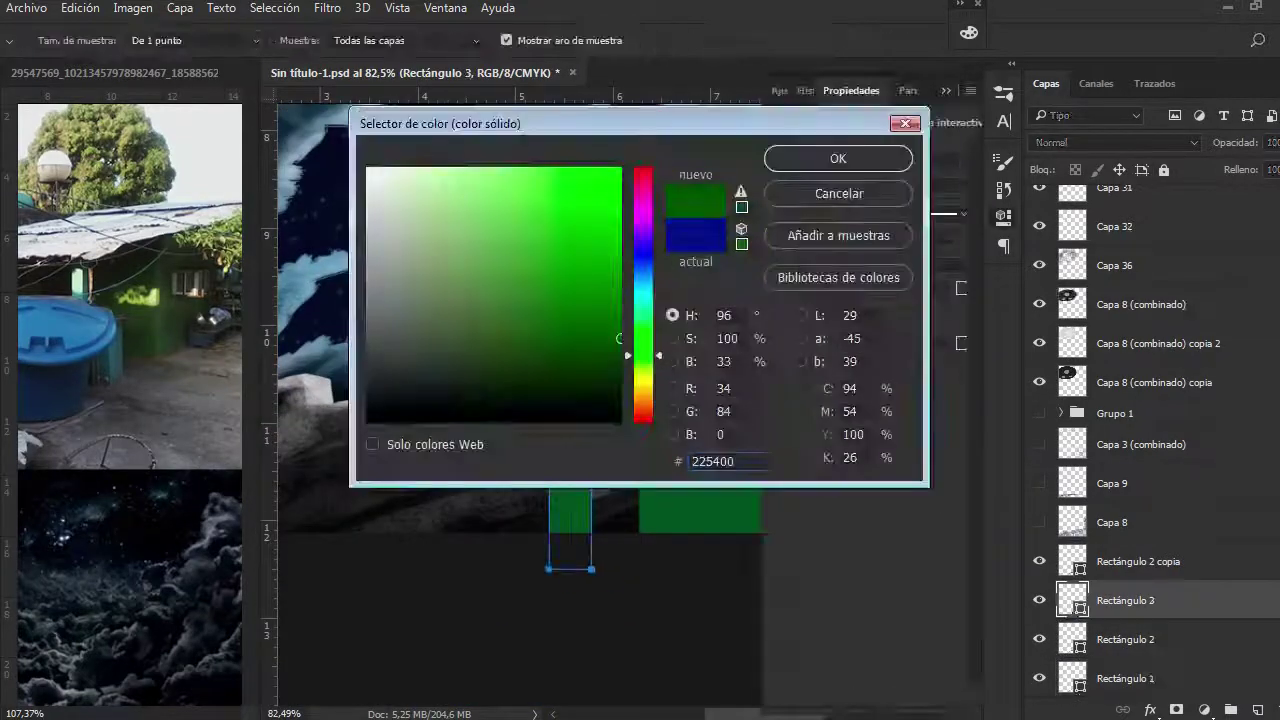
pyautogui.press('Return')
pyautogui.scroll(5, 565, 488)
pyautogui.press('v')
pyautogui.scroll(2, 620, 400)
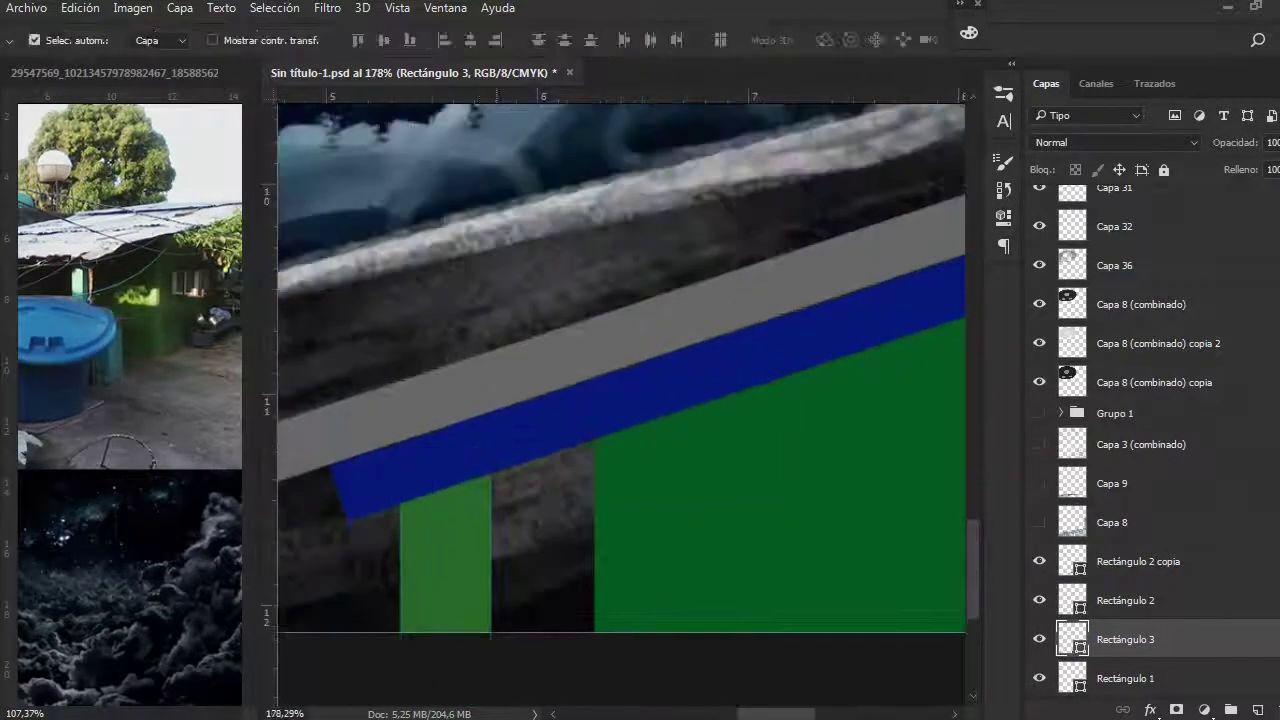
# - Duplicate the blue strip as Rectángulo 2 copia 2 and fit it just beneath the original as a darker shadow edge
pyautogui.hotkey('ctrl', 'j')
pyautogui.scroll(-6, 620, 400)
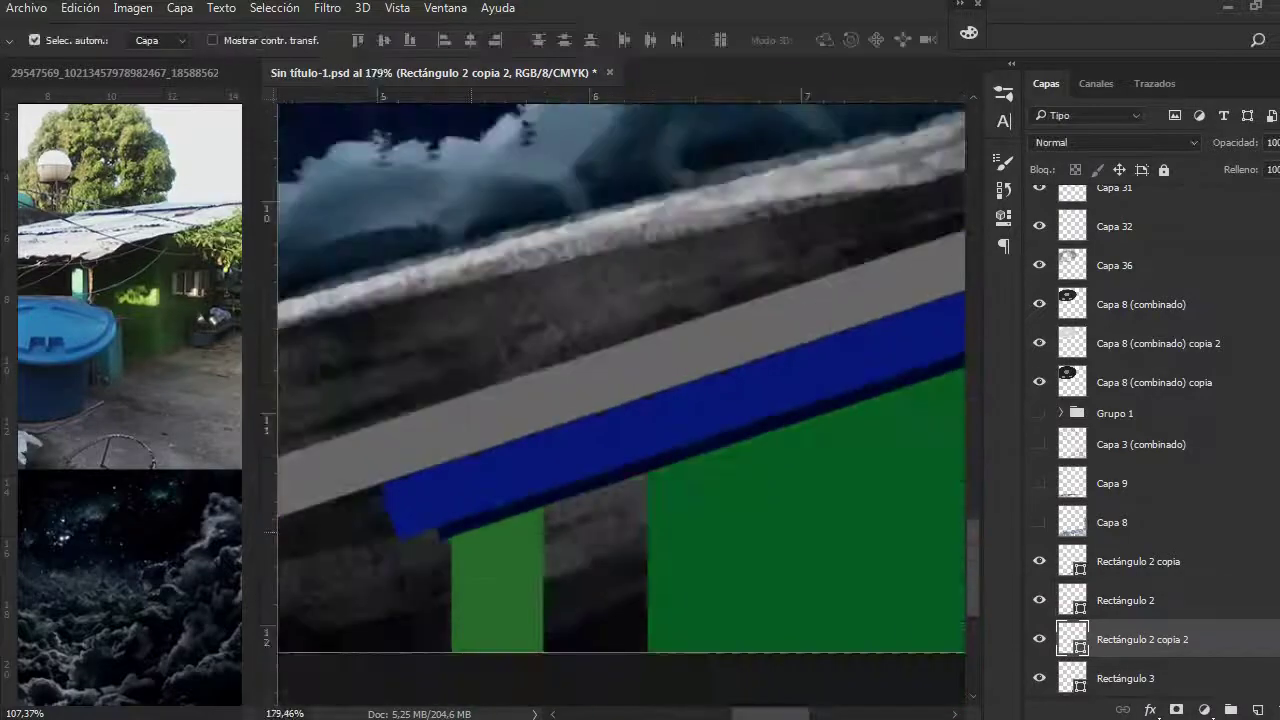
pyautogui.hotkey('ctrl', 't')
pyautogui.press('Return')
pyautogui.hotkey('ctrl', '-')
# - Paint the underside shadow at the blue strip's end on a new layer, Capa 42, with a 6 px brush
pyautogui.scroll(8, 620, 590)
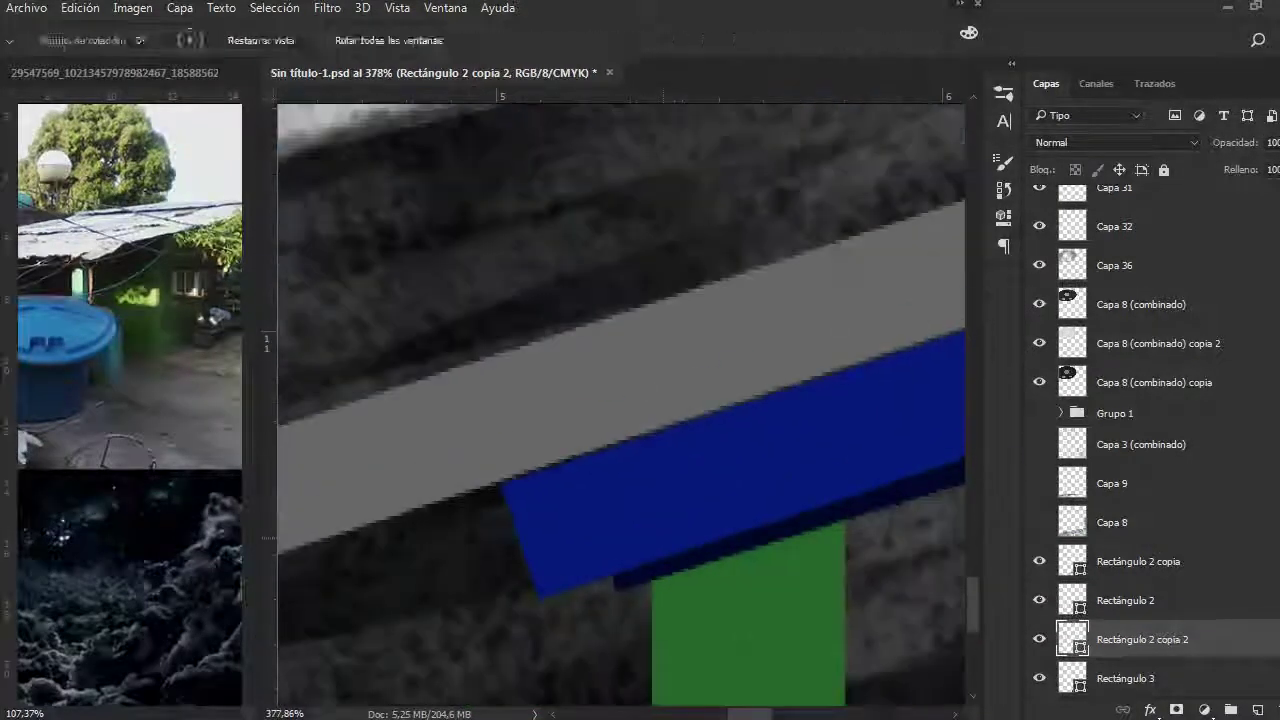
pyautogui.press('b')
pyautogui.click(1176, 709)
pyautogui.press('F5')
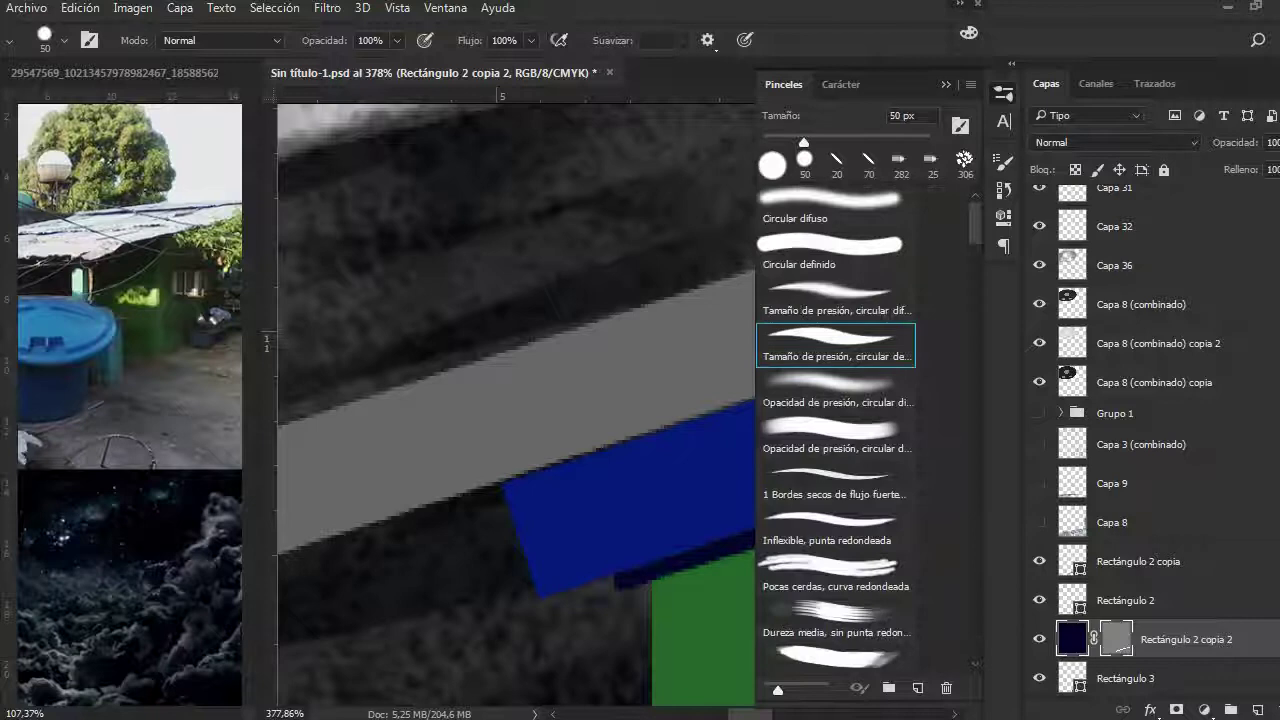
pyautogui.scroll(-8, 620, 400)
pyautogui.press('F5')
pyautogui.scroll(5, 620, 400)
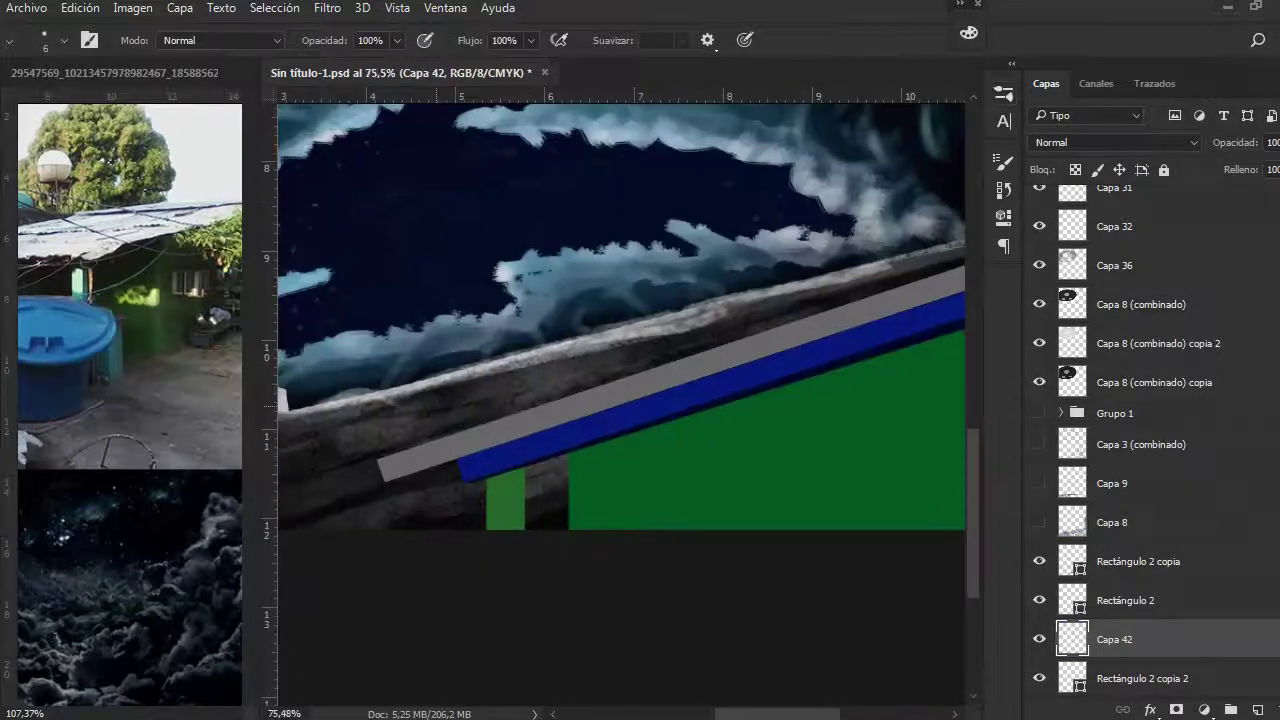
pyautogui.press('p')
pyautogui.click(1138, 561)
pyautogui.scroll(3, 620, 400)
pyautogui.moveTo(955, 240); pyautogui.dragTo(775, 409)
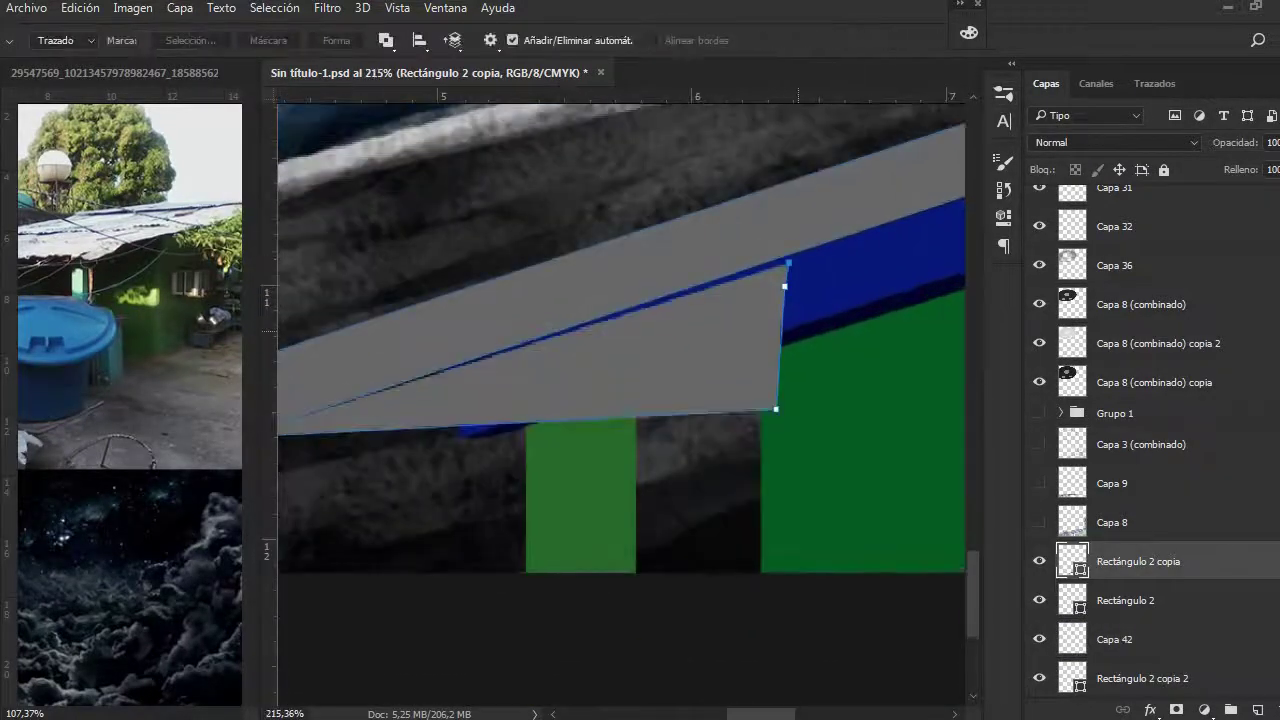
pyautogui.hotkey('ctrl', 'z')
# - Outline an area beneath the roof strips' lower end with the Pen tool and turn it into a selection for a new layer
pyautogui.click(1114, 639)
pyautogui.click(368, 390)
pyautogui.click(900, 212)
pyautogui.click(912, 345)
pyautogui.rightClick(620, 250)
pyautogui.click(714, 351)
pyautogui.click(1230, 709)
# - Paint the piece on Capa 43 and adjust its hue, saturation and shape
pyautogui.press('b')
pyautogui.doubleClick(1200, 520)
pyautogui.press('Escape')
pyautogui.hotkey('ctrl', 'u')
pyautogui.press('Return')
pyautogui.hotkey('ctrl', 't')
pyautogui.scroll(-5, 614, 400)
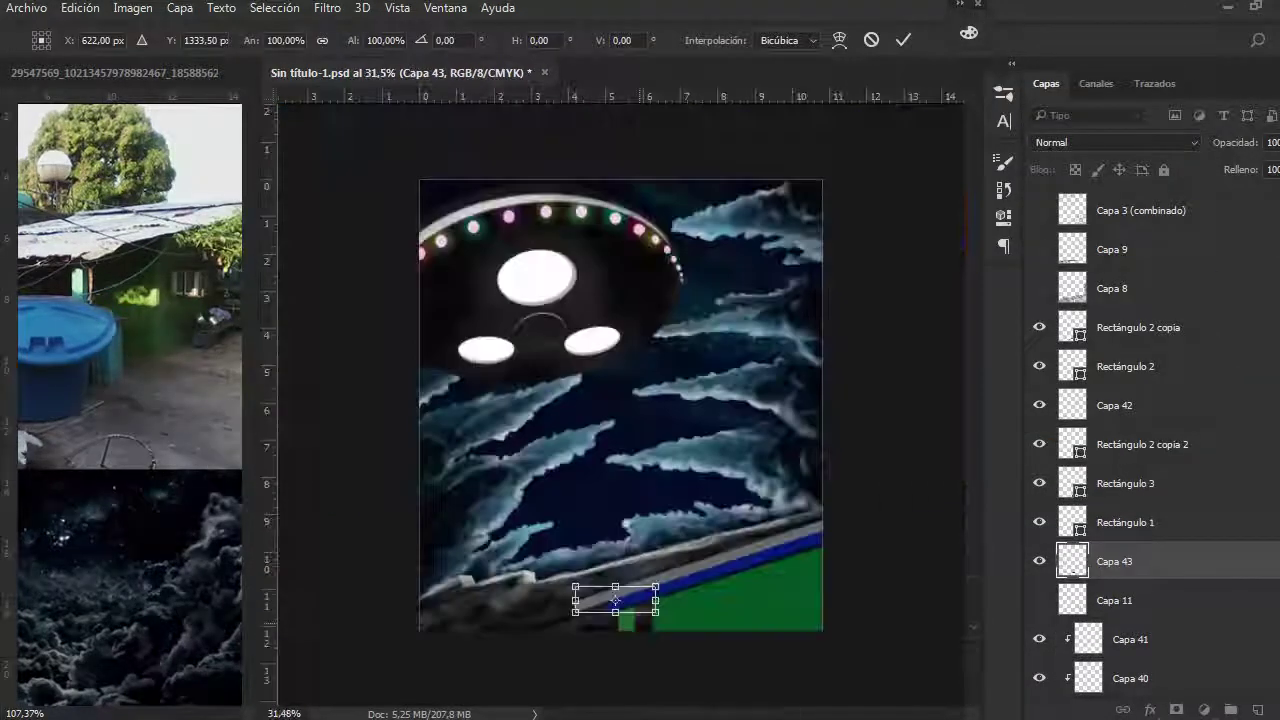
pyautogui.scroll(5, 614, 480)
pyautogui.press('Return')
# - Recolour the strip along the roof edge white and duplicate the green pillar as a darker side face
pyautogui.click(371, 534)
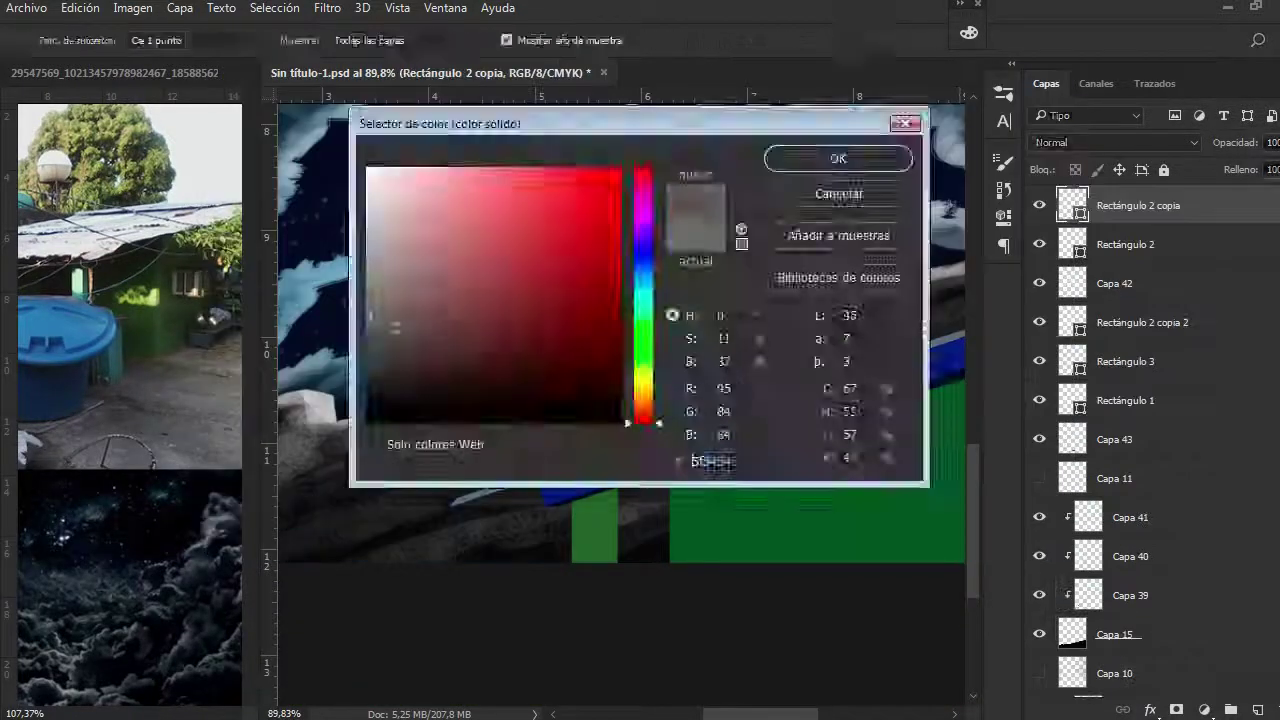
pyautogui.hotkey('ctrl', 'j')
pyautogui.scroll(-5, 615, 390)
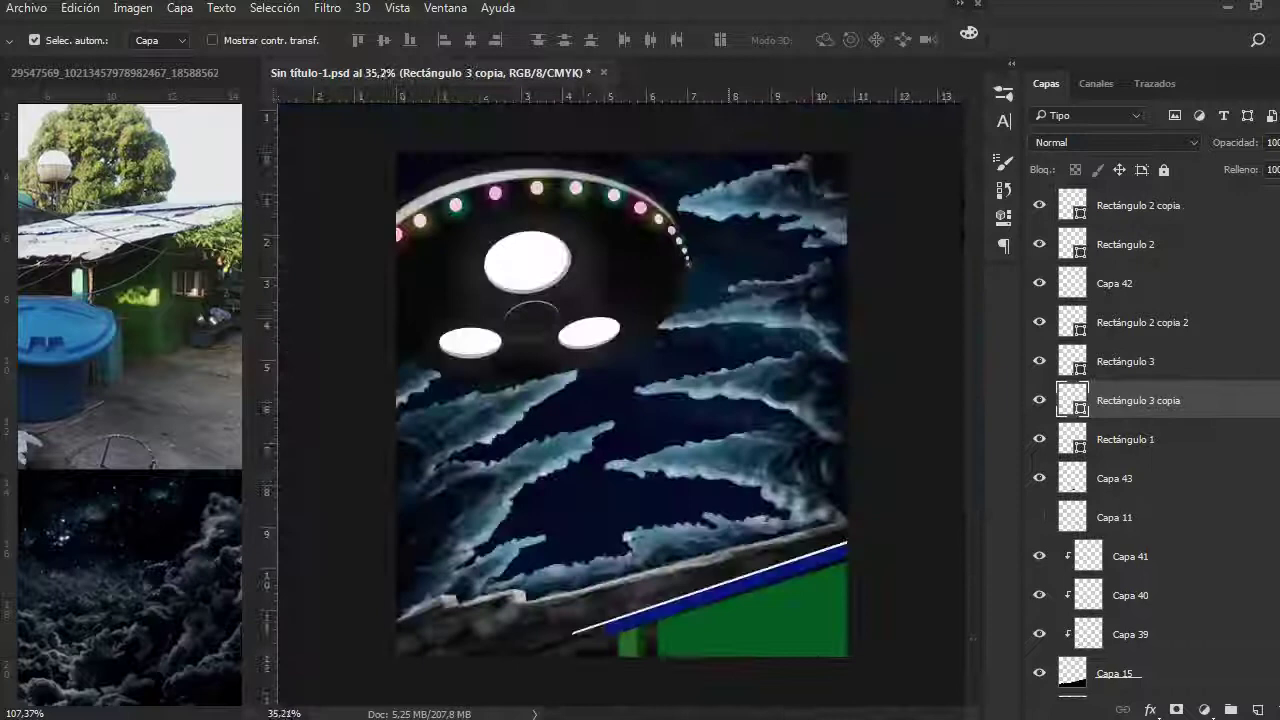
# - Draw a dark green rectangle on the wall for the window and distort it in perspective so its right side is taller
pyautogui.scroll(4, 615, 390)
pyautogui.moveTo(666, 560); pyautogui.dragTo(891, 660)
pyautogui.hotkey('ctrl', 't')
pyautogui.rightClick(832, 240)
pyautogui.click(900, 380)
pyautogui.moveTo(891, 560); pyautogui.dragTo(891, 542)
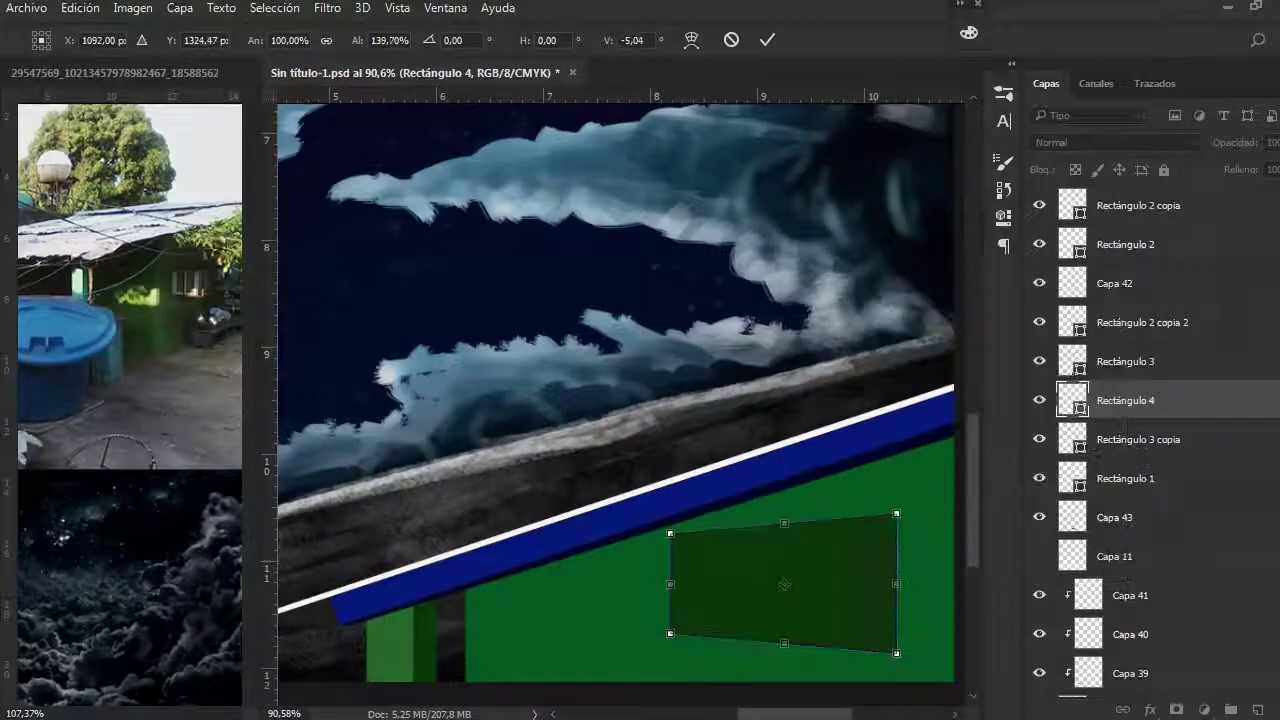
pyautogui.scroll(-3, 615, 390)
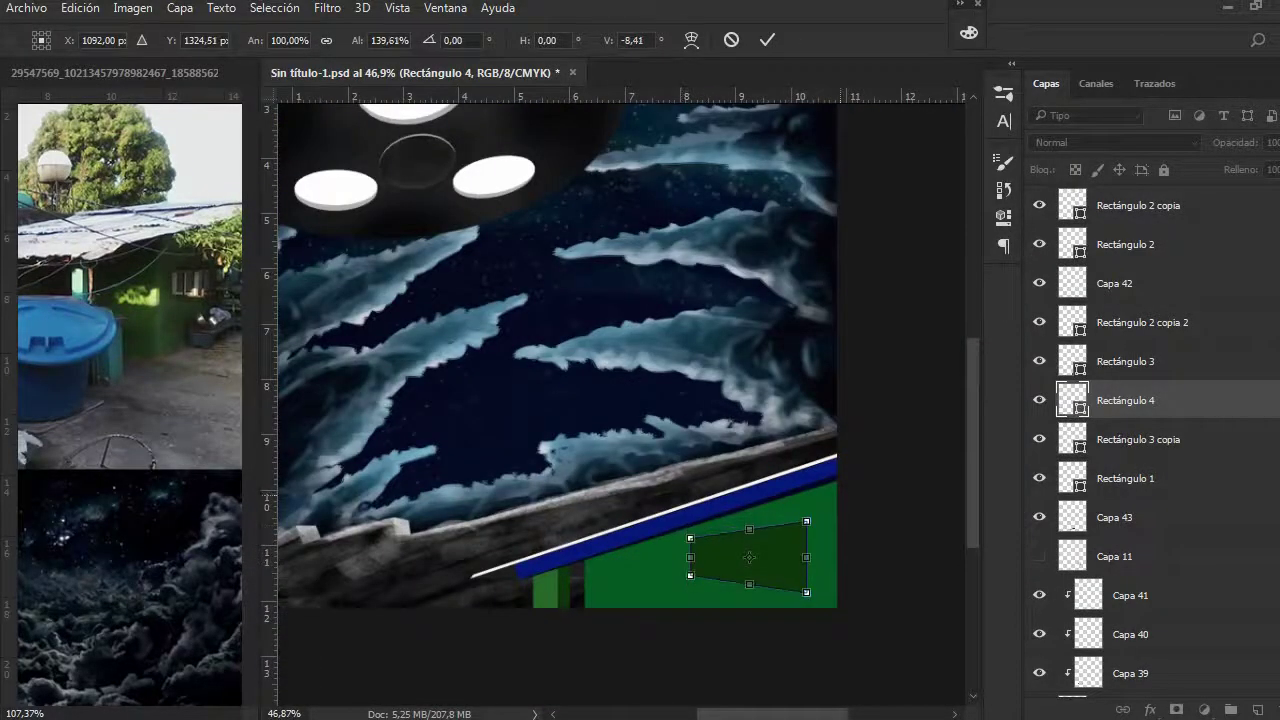
pyautogui.press('Return')
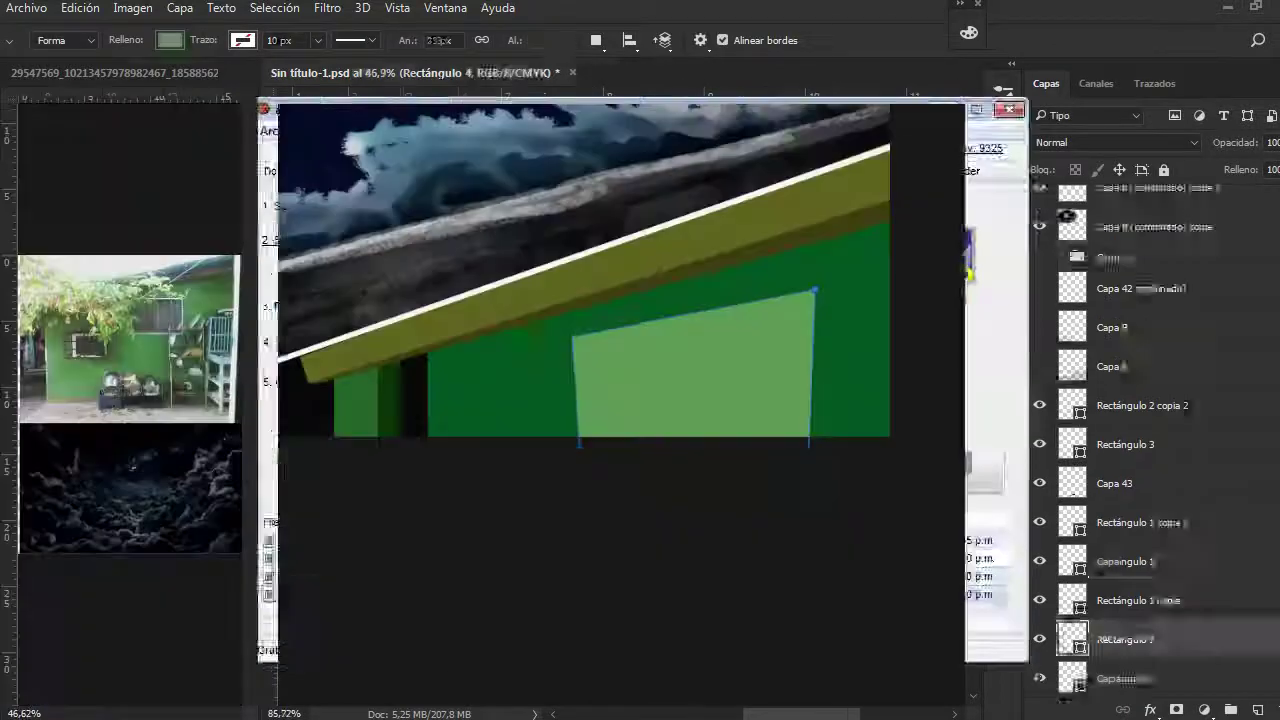
# - Duplicate the window shape Rectángulo 4 and scale the copy to about 95%
pyautogui.hotkey('ctrl', 'j')
pyautogui.hotkey('ctrl', 't')
pyautogui.scroll(3, 775, 270)
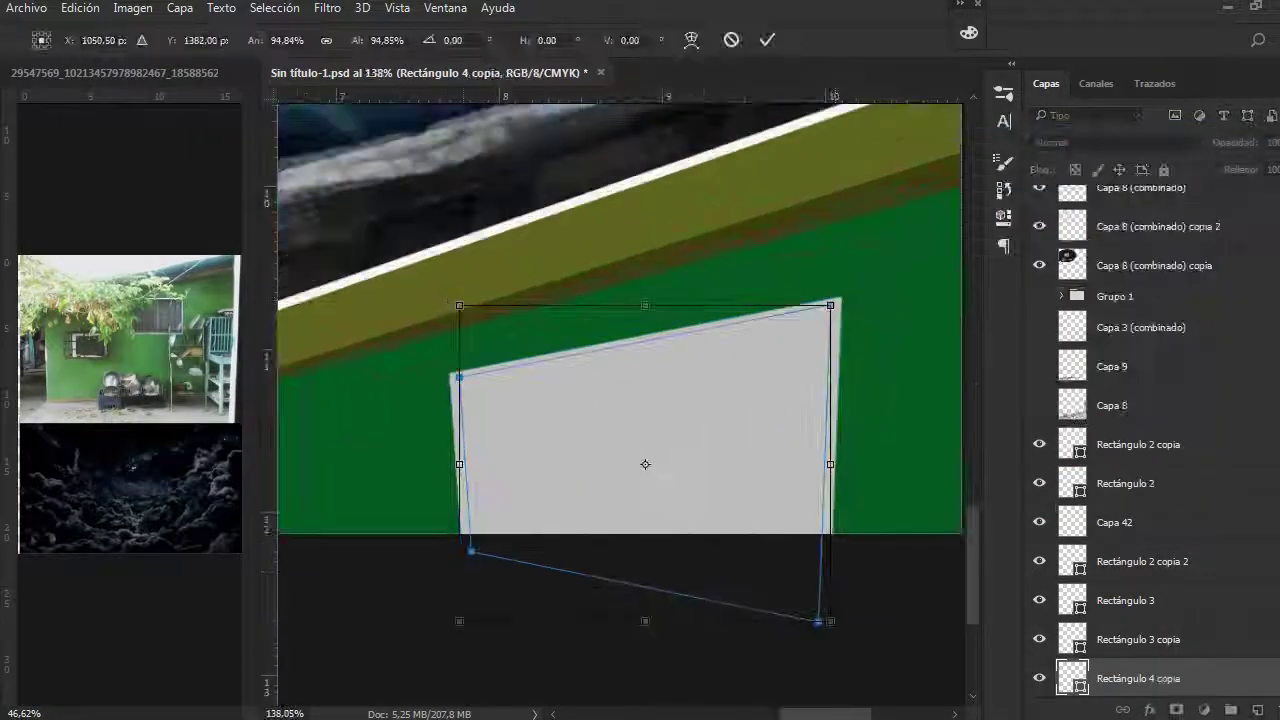
pyautogui.press('Return')
# - Duplicate the window shape again as Rectángulo 4 copia 2 and shrink it into the inner pane
pyautogui.hotkey('alt', '[')
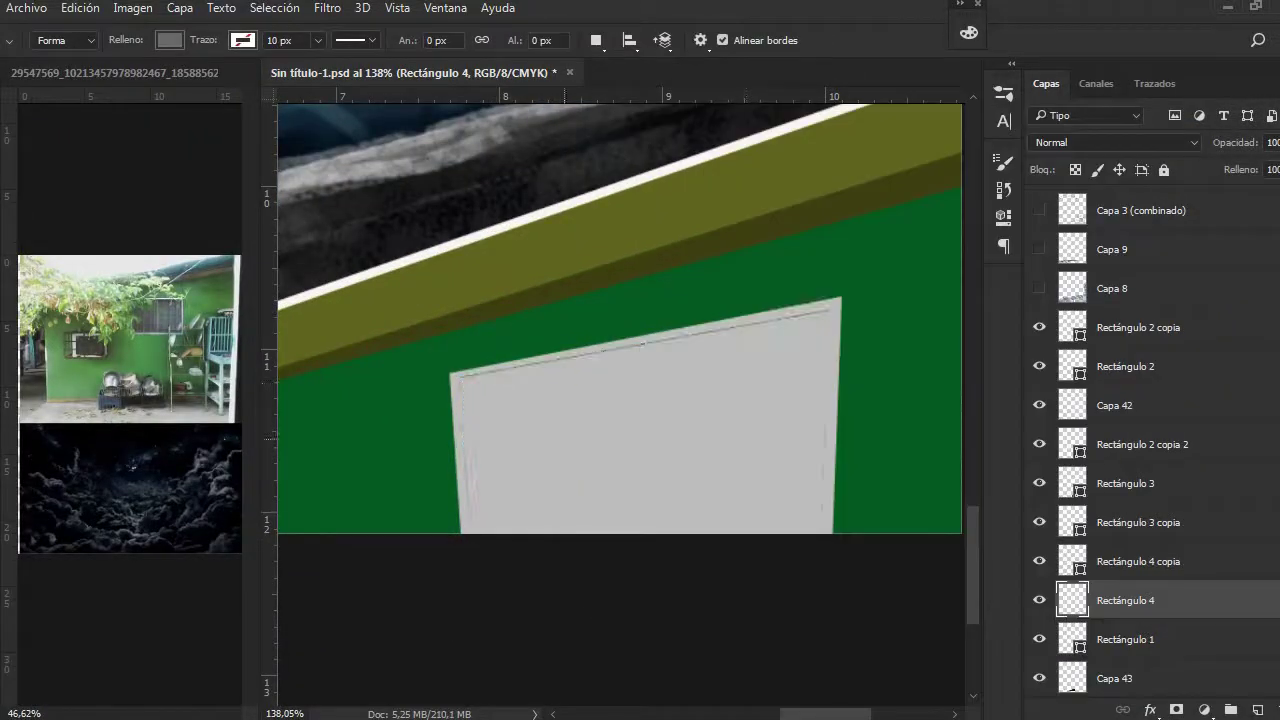
pyautogui.hotkey('ctrl', 'j')
pyautogui.hotkey('ctrl', 't')
pyautogui.press('Return')
# - Recolour the inner window pane, Rectángulo 4 copia 2, pale yellow
pyautogui.doubleClick(1072, 561)
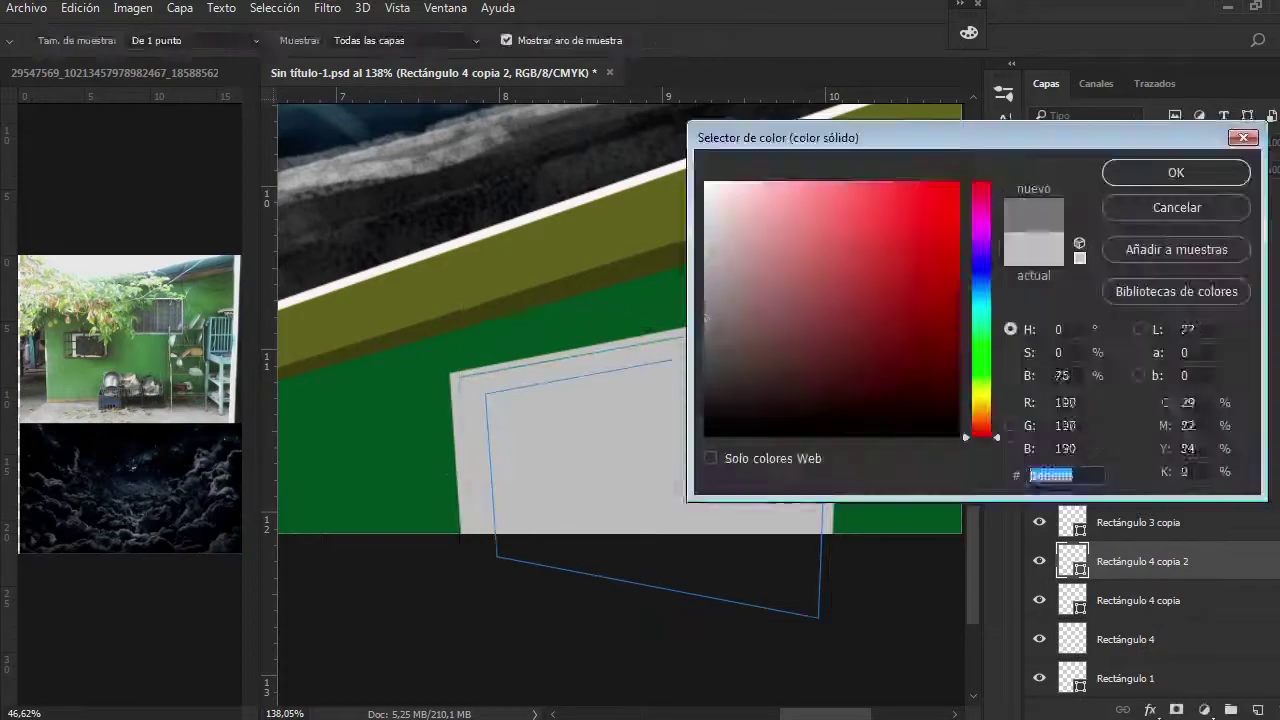
pyautogui.press('Return')
pyautogui.doubleClick(1072, 561)
pyautogui.press('Return')
pyautogui.scroll(-3, 620, 400)
pyautogui.doubleClick(1072, 561)
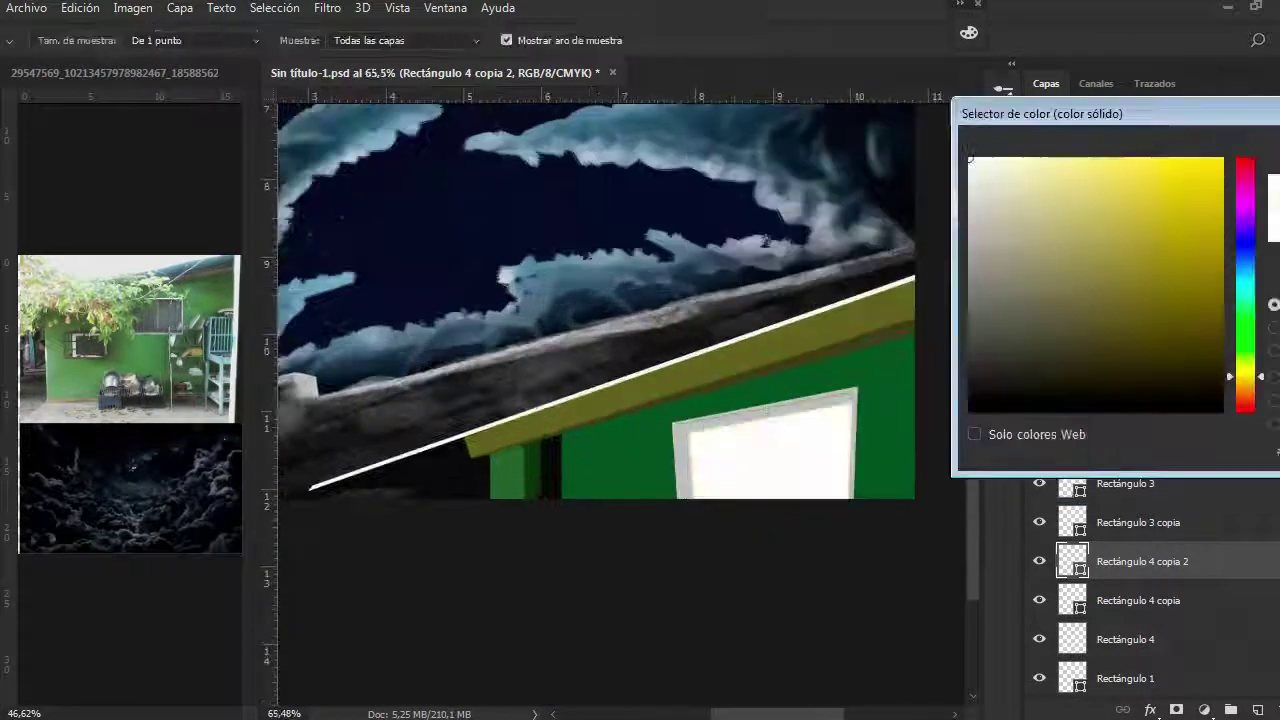
pyautogui.click(1000, 175)
pyautogui.press('Return')
pyautogui.scroll(3, 817, 522)
pyautogui.scroll(-5, 817, 522)
pyautogui.scroll(2, 744, 690)
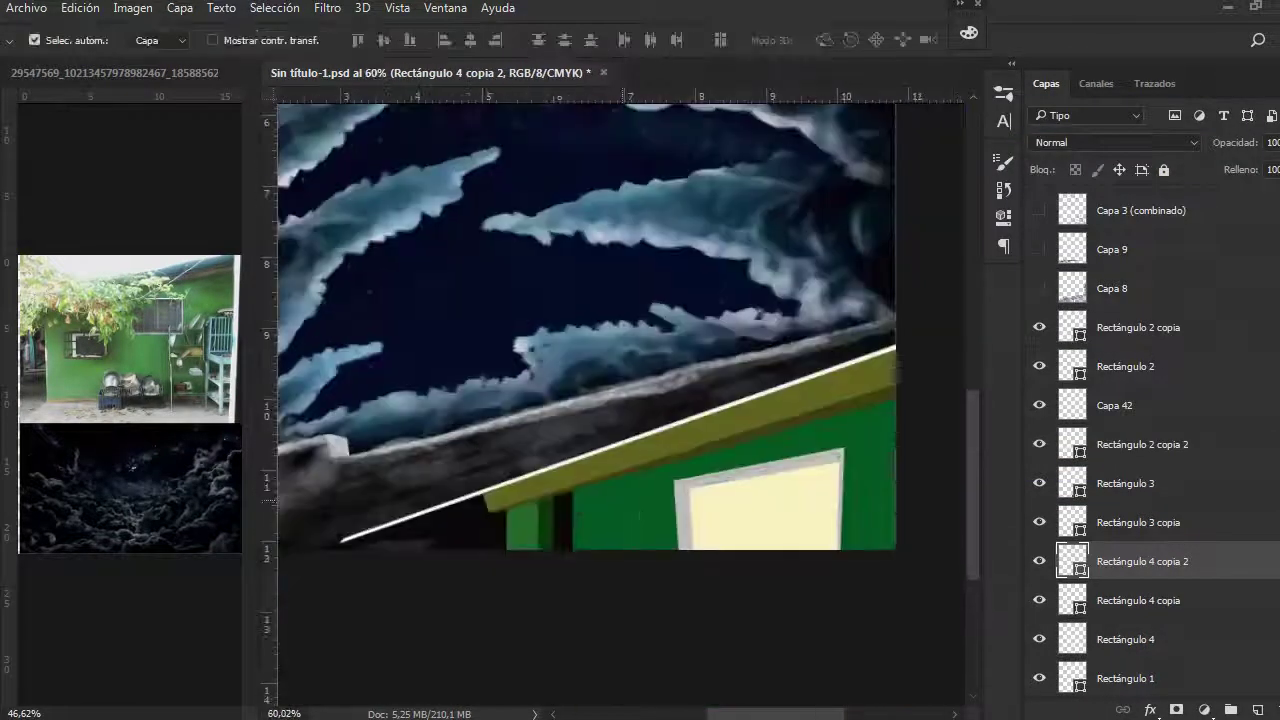
# - Shade the green wall in dark green on a new layer, Capa 44, clipped to Rectángulo 1, with a 93 px brush
pyautogui.hotkey('ctrl', 'shift', 'alt', 'n')
pyautogui.press('b')
pyautogui.press('F5')
pyautogui.rightClick(645, 392)
pyautogui.press('F6')
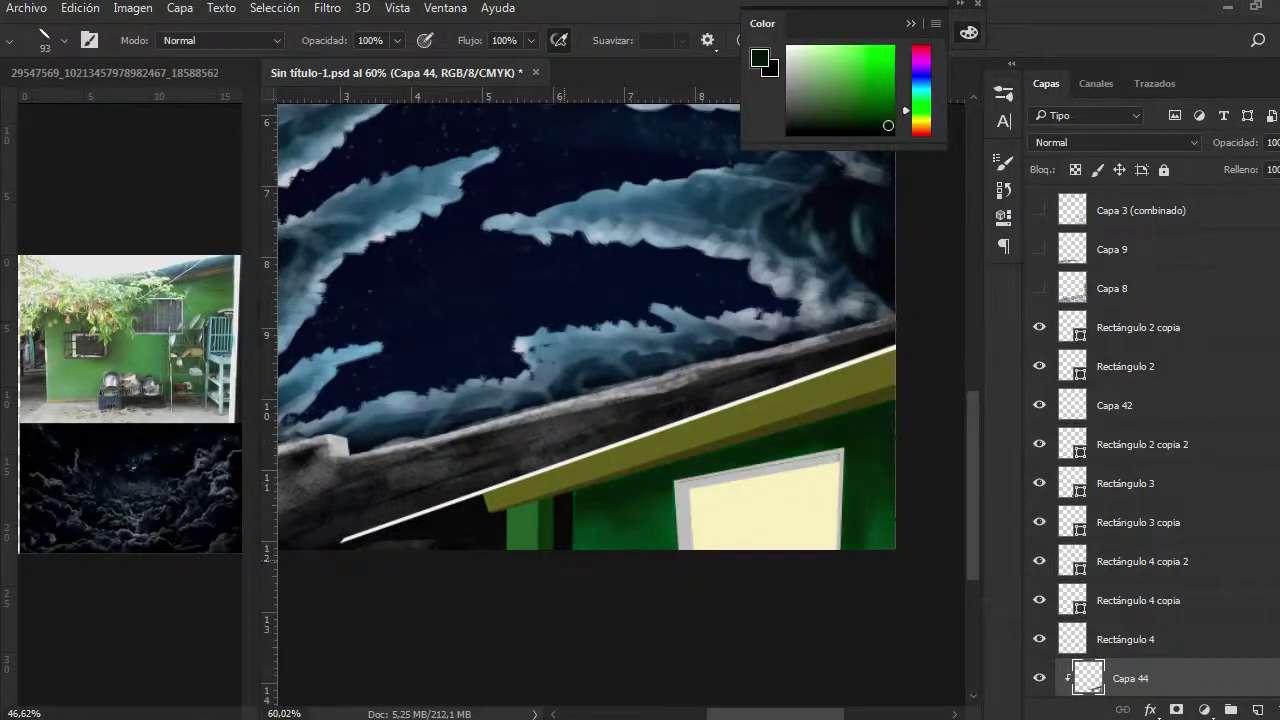
# - Select the outline of the window frame, Rectángulo 4 copia, and shade it with dark grey-brown strokes
pyautogui.scroll(-3, 1150, 500)
pyautogui.keyDown('ctrl'); pyautogui.click(1072, 451); pyautogui.keyUp('ctrl')
pyautogui.scroll(2, 600, 400)
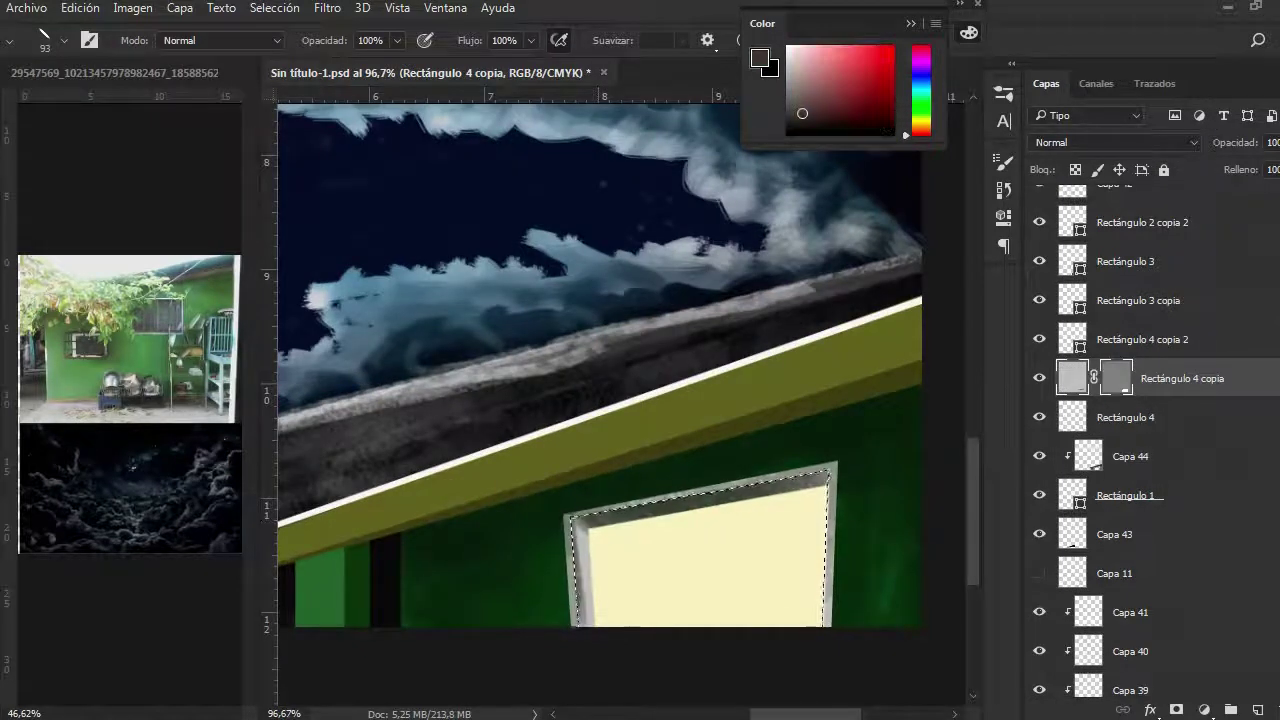
# - Select the outline of the eave's shadow strip, Rectángulo 2 copia 2, and paint it nearly black
pyautogui.scroll(-2, 600, 400)
pyautogui.click(1140, 222)
pyautogui.keyDown('ctrl'); pyautogui.click(1072, 222); pyautogui.keyUp('ctrl')
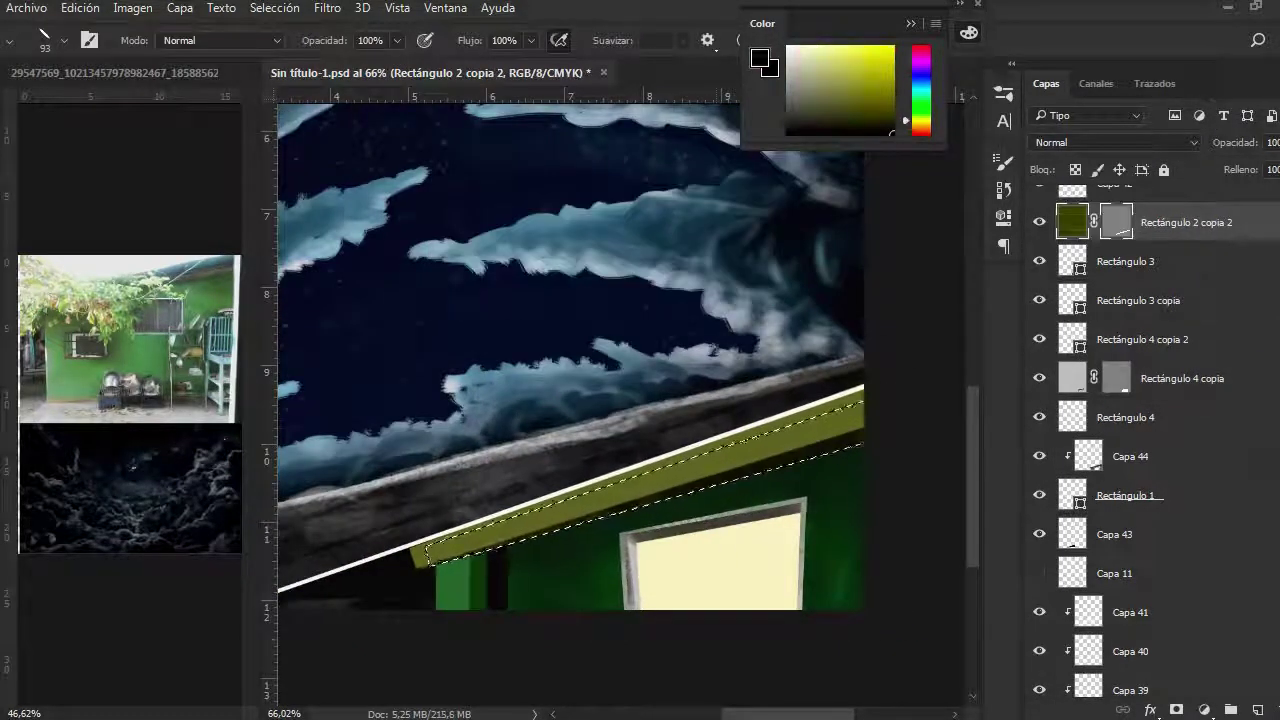
pyautogui.hotkey('alt', ']')
pyautogui.scroll(-1, 570, 350)
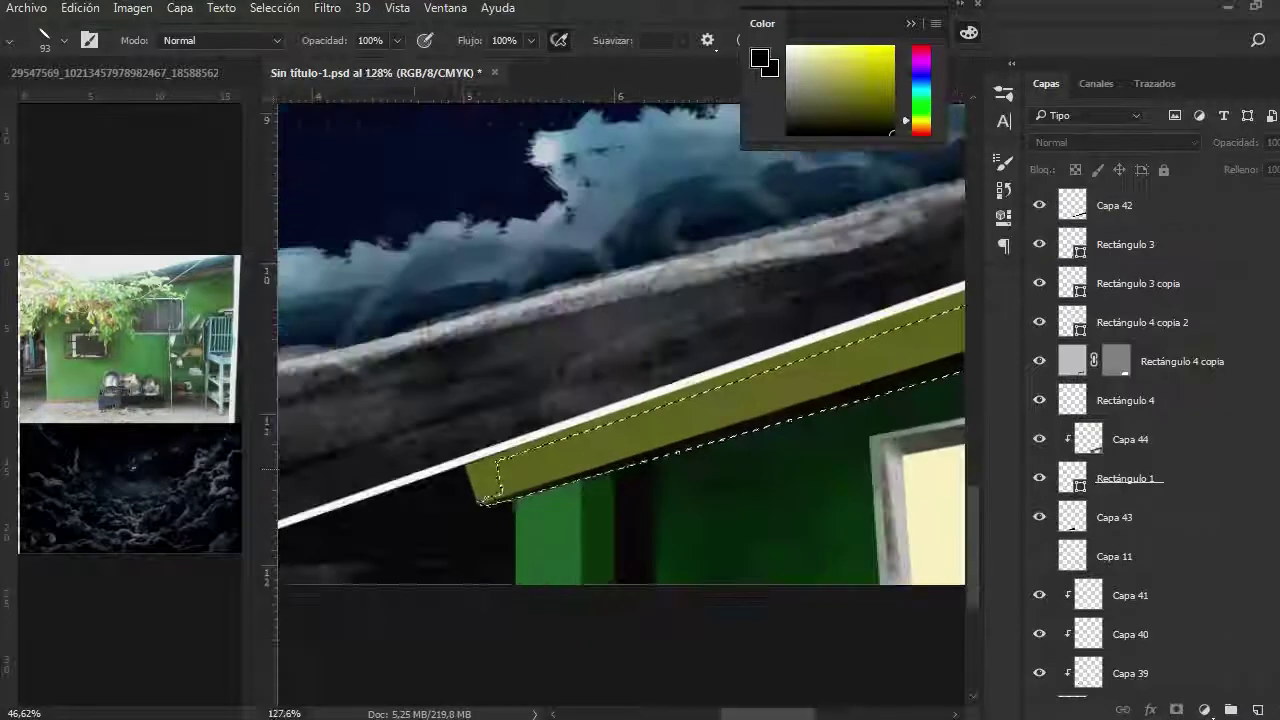
# - Paint dark textured shading along the olive roof strip, Rectángulo 2, and clear the selection
pyautogui.hotkey('ctrl', 'alt', 'z')
pyautogui.moveTo(868, 340); pyautogui.dragTo(472, 484)
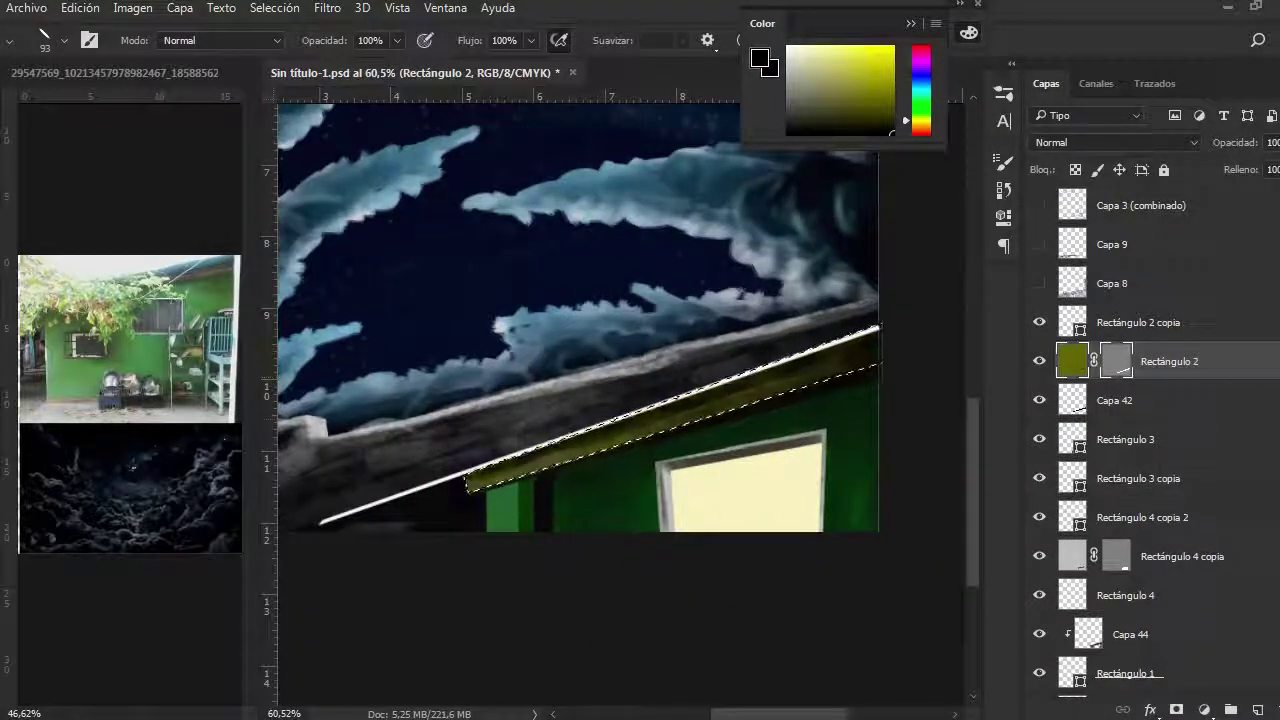
pyautogui.hotkey('ctrl', 'd')
# - Merge the wall shading on Capa 44 with the wall shape Rectángulo 1
pyautogui.hotkey('alt', '[')
pyautogui.hotkey('alt', '[')
pyautogui.hotkey('alt', '[')
pyautogui.hotkey('alt', '[')
pyautogui.hotkey('alt', '[')
pyautogui.hotkey('alt', '[')
pyautogui.hotkey('alt', '[')
pyautogui.hotkey('shift', 'alt', '[')
pyautogui.hotkey('ctrl', 'e')
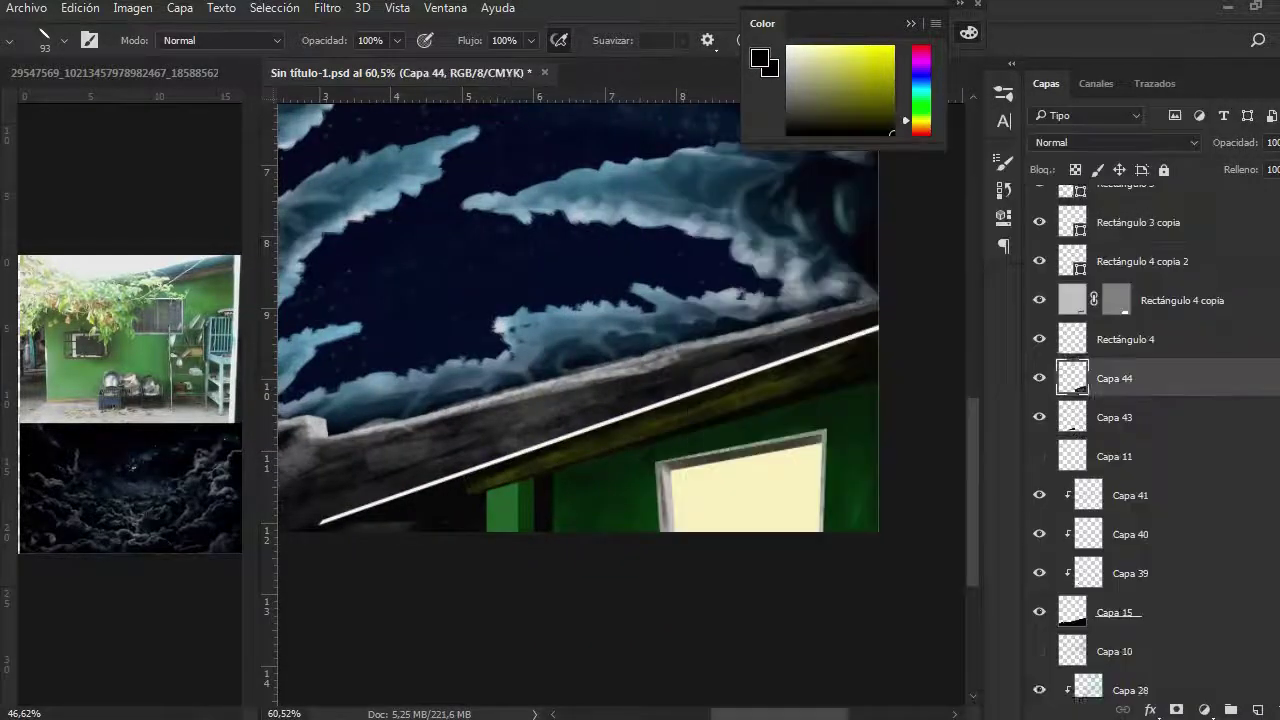
# - Shade the pillar's front and side faces, Rectángulo 3 and Rectángulo 3 copia, with dark strokes
pyautogui.scroll(-3, 620, 370)
pyautogui.scroll(4, 620, 370)
pyautogui.hotkey('alt', ']')
pyautogui.hotkey('alt', ']')
pyautogui.hotkey('alt', ']')
pyautogui.hotkey('alt', ']')
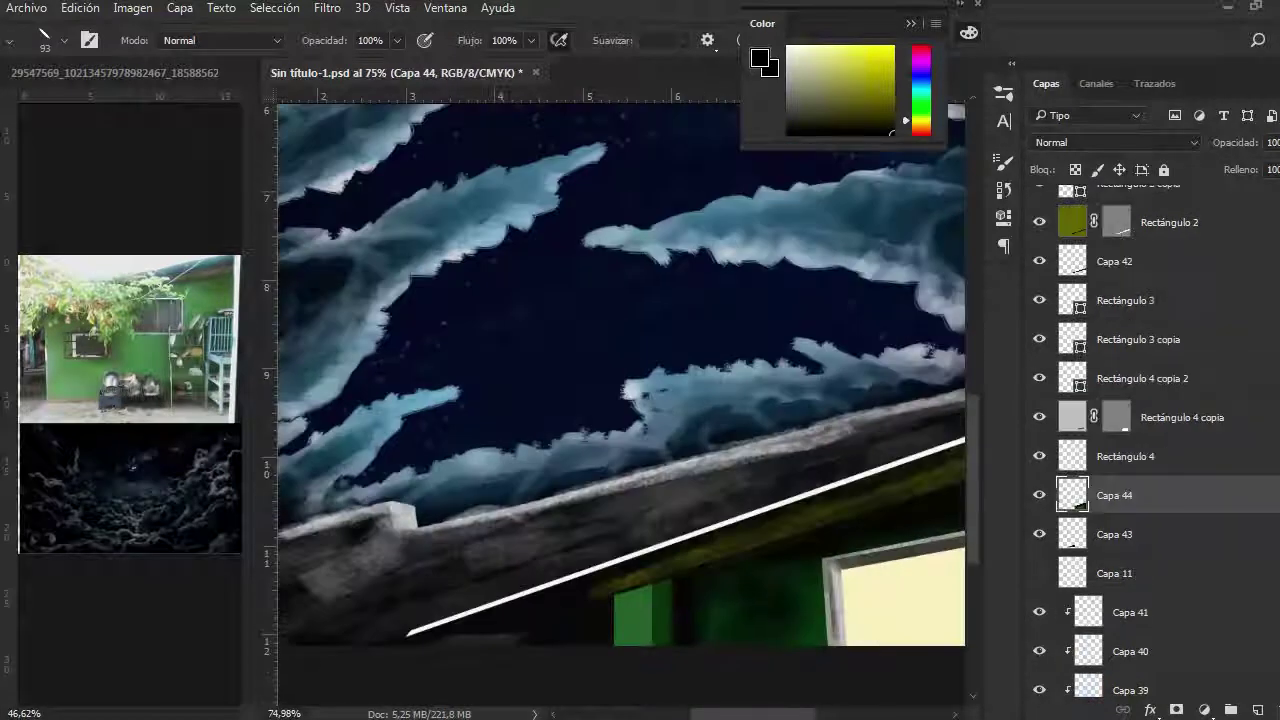
pyautogui.hotkey('alt', ']')
pyautogui.press('Delete')
pyautogui.press('Return')
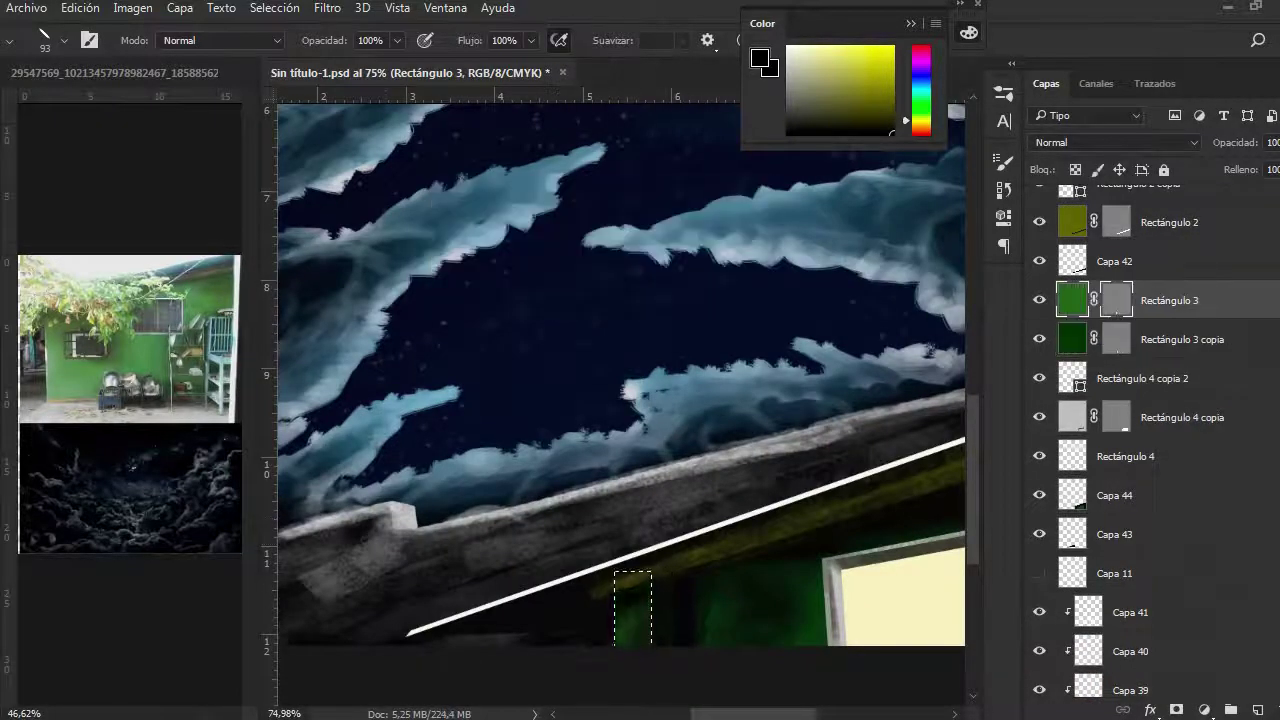
# - Select the outline of the white roof edge strip, Rectángulo 2 copia, and paint it with a grey texture
pyautogui.hotkey('alt', '[')
pyautogui.scroll(-2, 620, 370)
pyautogui.scroll(2, 620, 370)
pyautogui.hotkey('alt', ']')
pyautogui.hotkey('alt', ']')
pyautogui.hotkey('alt', ']')
pyautogui.hotkey('alt', ']')
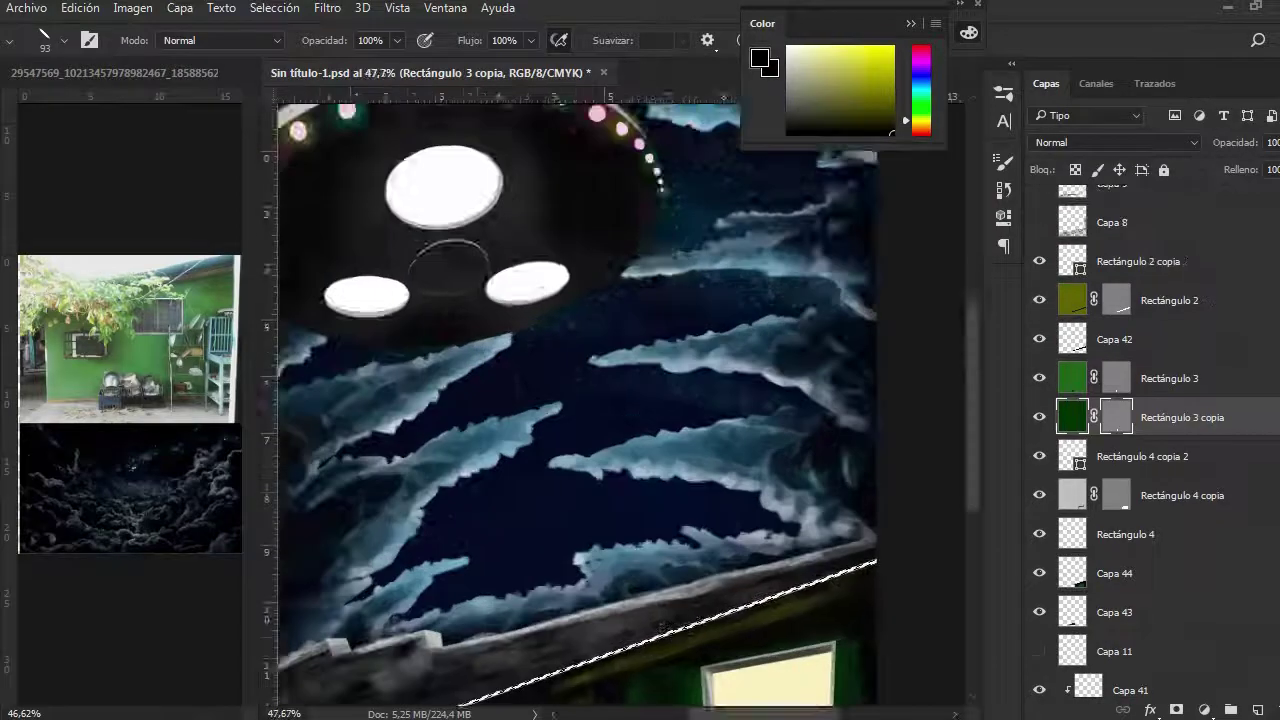
pyautogui.scroll(2, 620, 370)
pyautogui.scroll(-5, 620, 370)
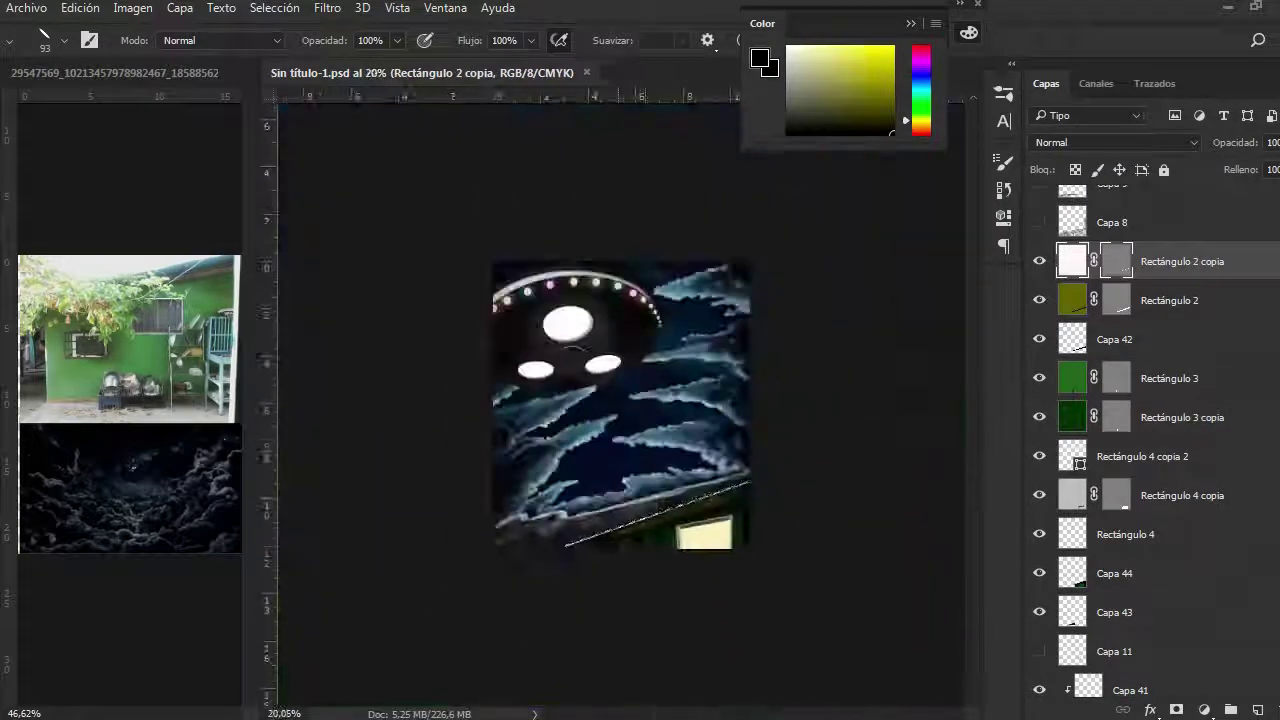
# - Show the figure sketch on Capa 11 and add a new empty layer directly above it
pyautogui.press('v')
pyautogui.hotkey('alt', '[')
pyautogui.hotkey('alt', '[')
pyautogui.hotkey('alt', '[')
pyautogui.hotkey('alt', '[')
pyautogui.hotkey('alt', '[')
pyautogui.hotkey('alt', '[')
pyautogui.hotkey('alt', '[')
pyautogui.hotkey('alt', '[')
pyautogui.hotkey('alt', '[')
pyautogui.hotkey('alt', '[')
pyautogui.hotkey('alt', '[')
pyautogui.scroll(-1, 620, 400)
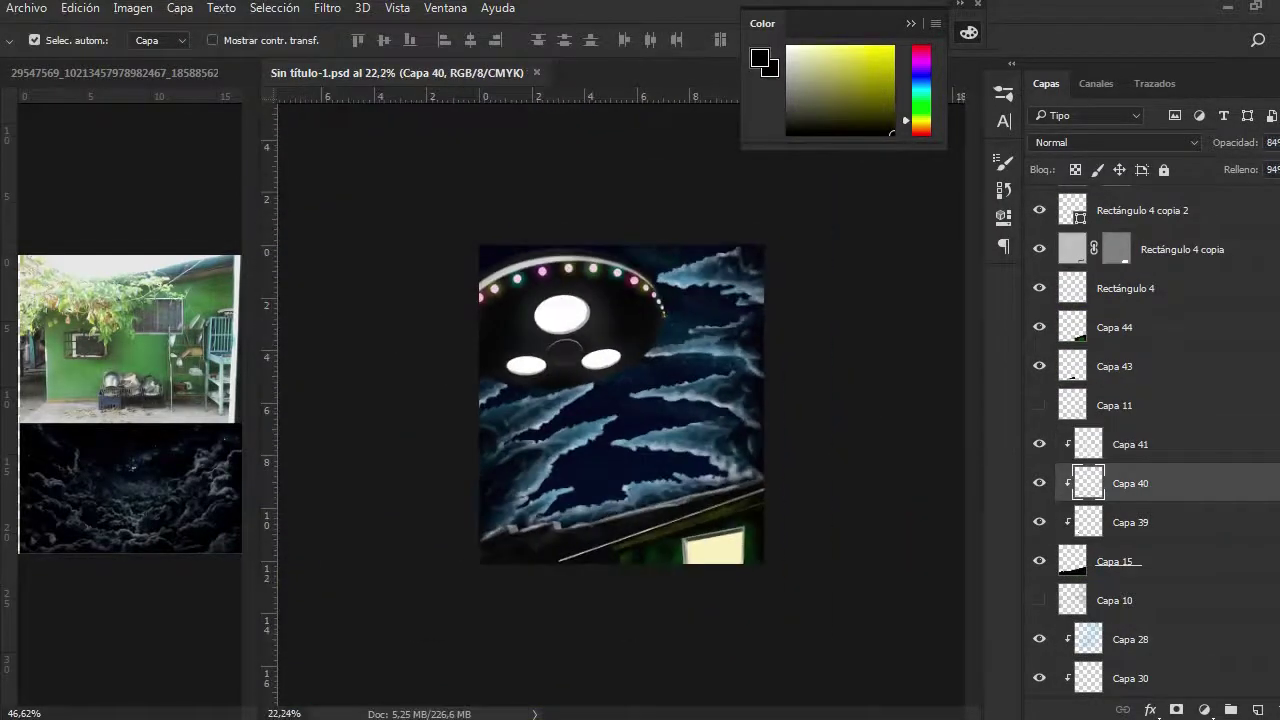
pyautogui.scroll(5, 640, 560)
pyautogui.click(1039, 405)
pyautogui.click(1114, 405)
pyautogui.hotkey('ctrl', 'shift', 'alt', 'n')
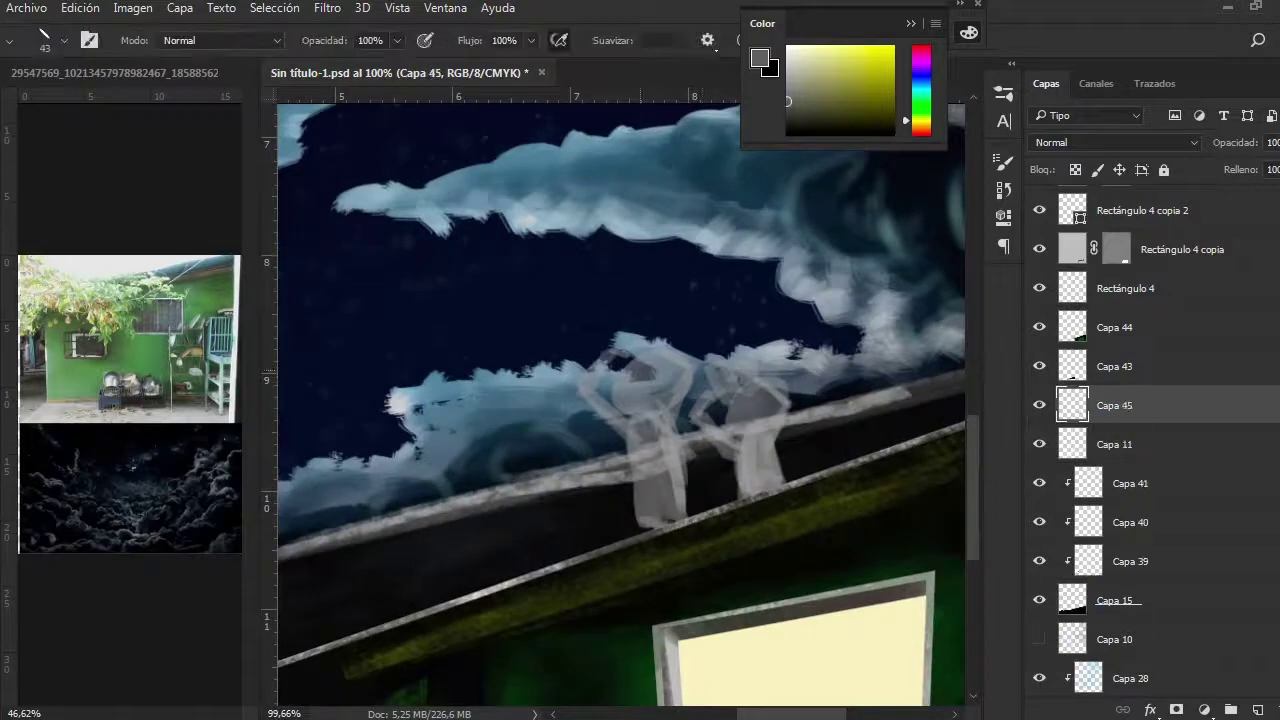
# - Paint a solid grey silhouette of the left sketched figure on Capa 45 with a 43 px pressure-size round brush
pyautogui.press('F5')
pyautogui.click(648, 378)
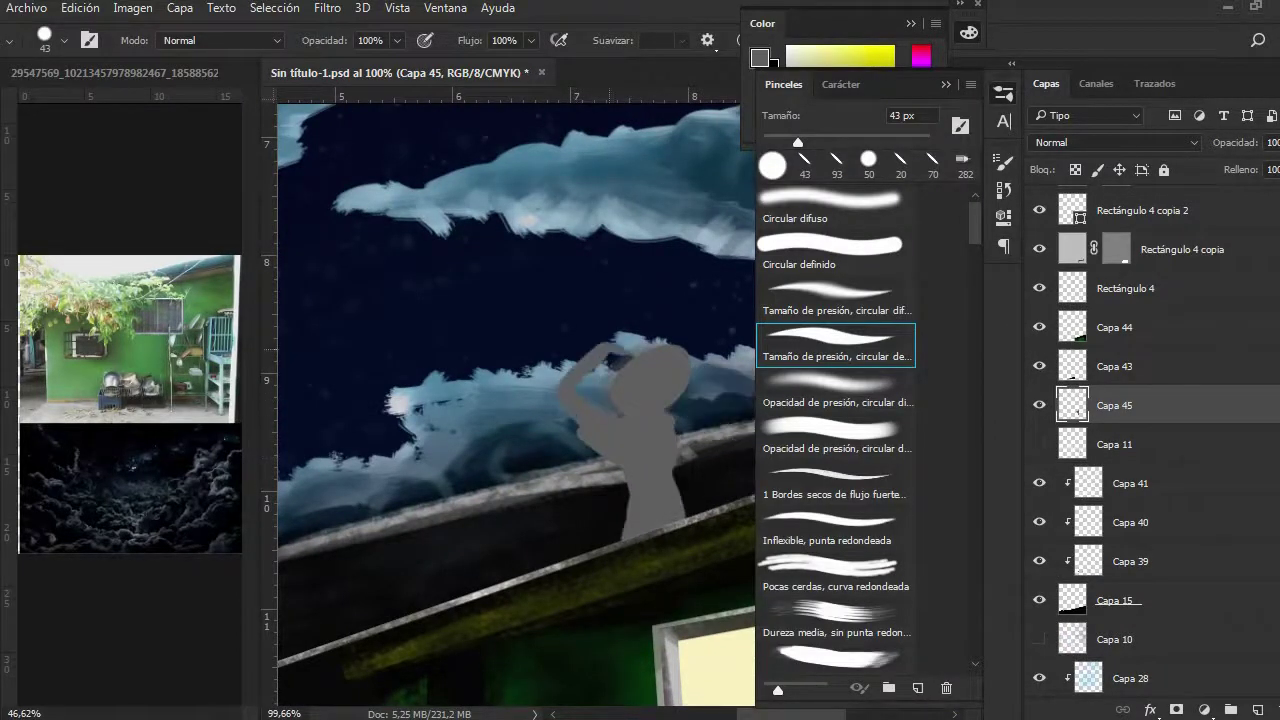
pyautogui.moveTo(562, 379); pyautogui.dragTo(520, 361)
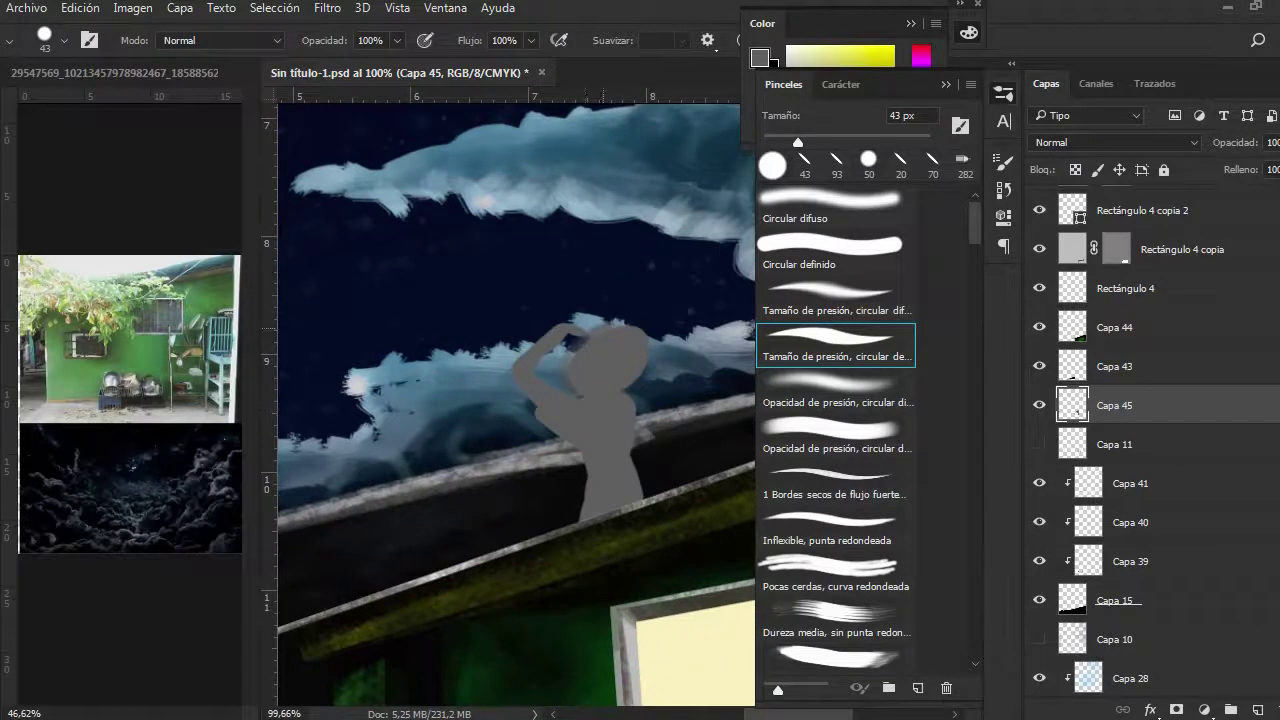
# - Trim the silhouette's raised arm, hand and head with a 12 px eraser
pyautogui.scroll(2, 591, 371)
pyautogui.press('e')
pyautogui.scroll(2, 591, 371)
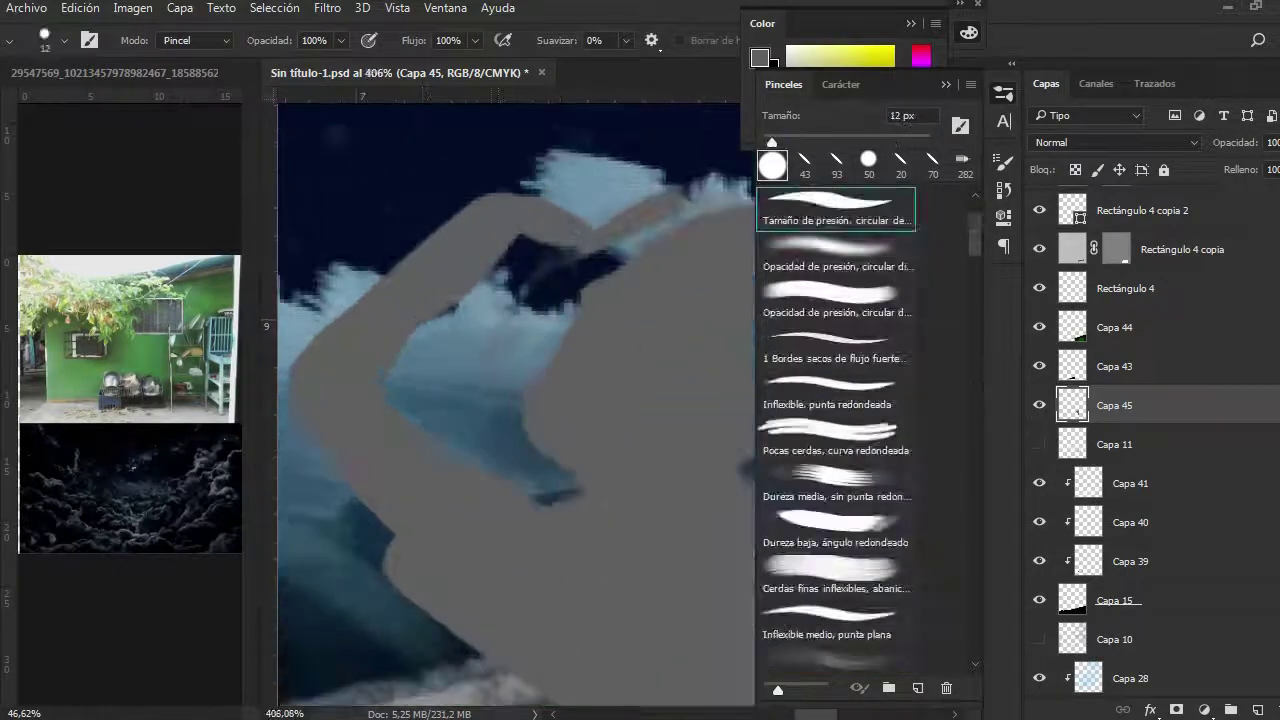
pyautogui.scroll(-3, 515, 400)
# - Shade the selected figure on Capa 45 in dark tones with soft highlights on its face and raised arm
pyautogui.scroll(2, 515, 400)
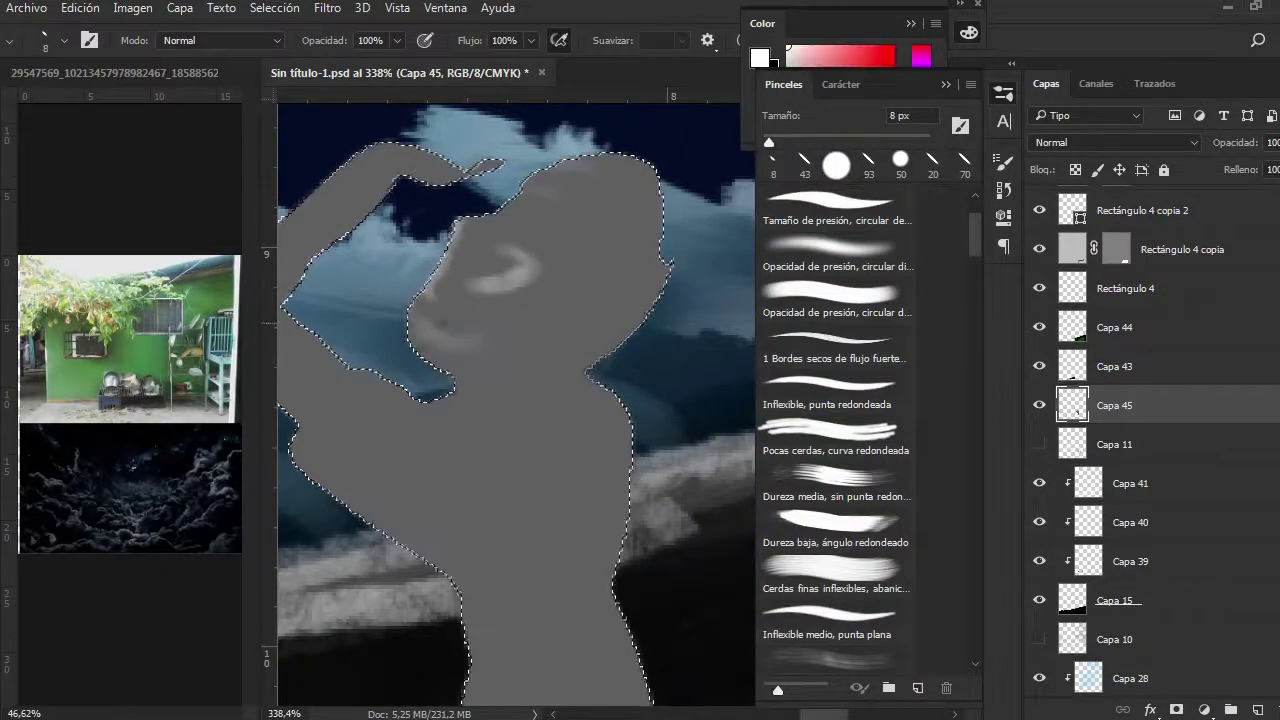
pyautogui.scroll(-5, 515, 400)
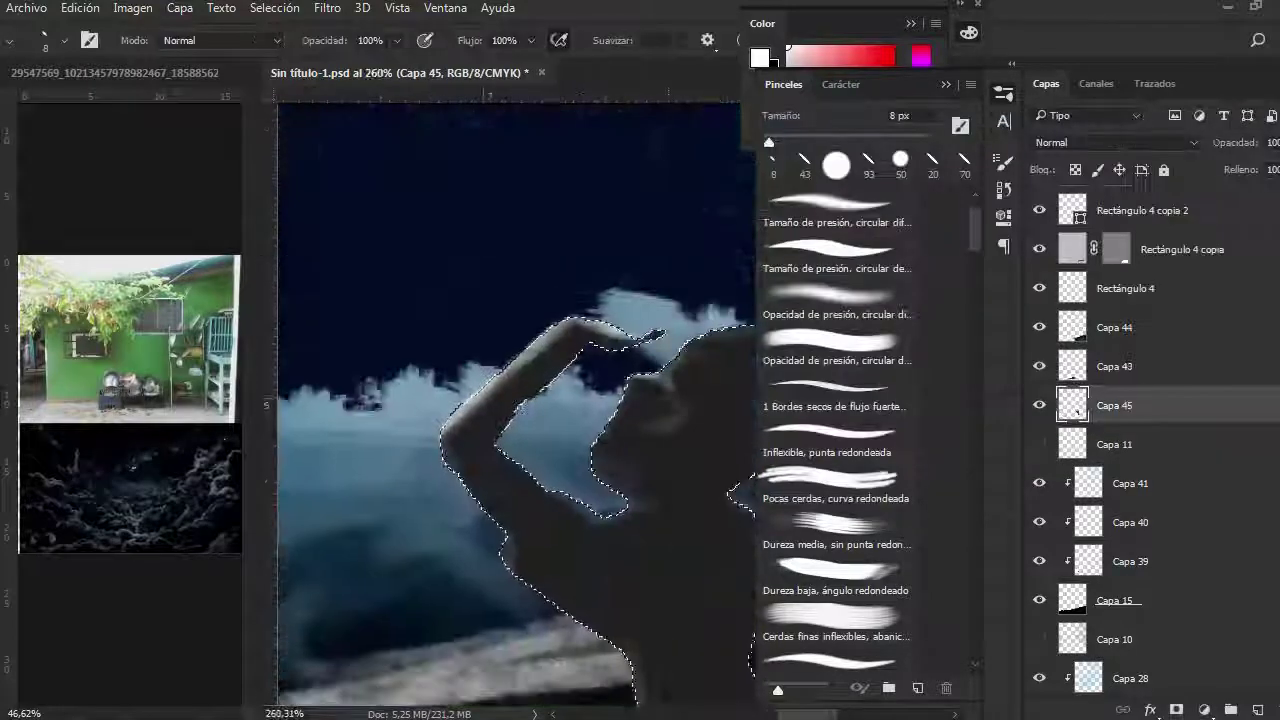
pyautogui.scroll(-2, 515, 400)
pyautogui.hscroll(2, 515, 400)
pyautogui.moveTo(430, 400)
pyautogui.mouseDown()
pyautogui.moveTo(457, 194)
pyautogui.moveTo(470, 330)
pyautogui.mouseUp()
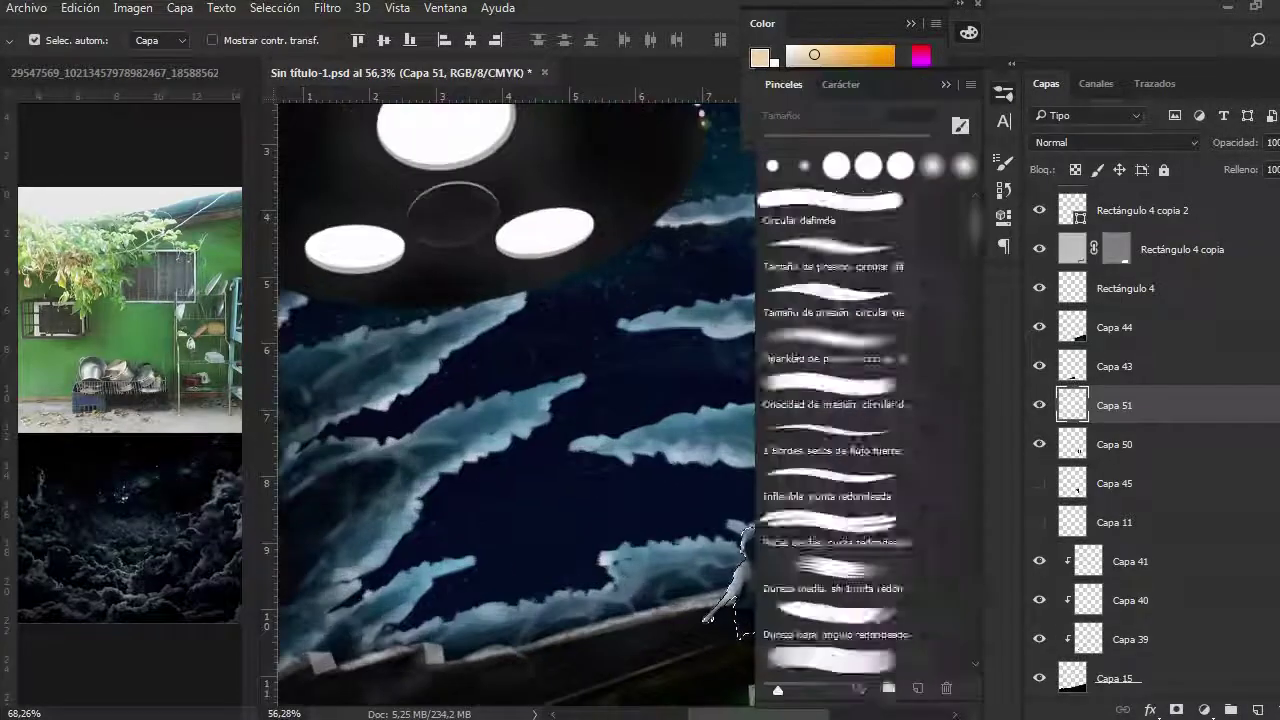
# - Paint pale highlights on the hair, sleeve and arm of the two selected roof figures on Capa 51
pyautogui.scroll(-10, 871, 429)
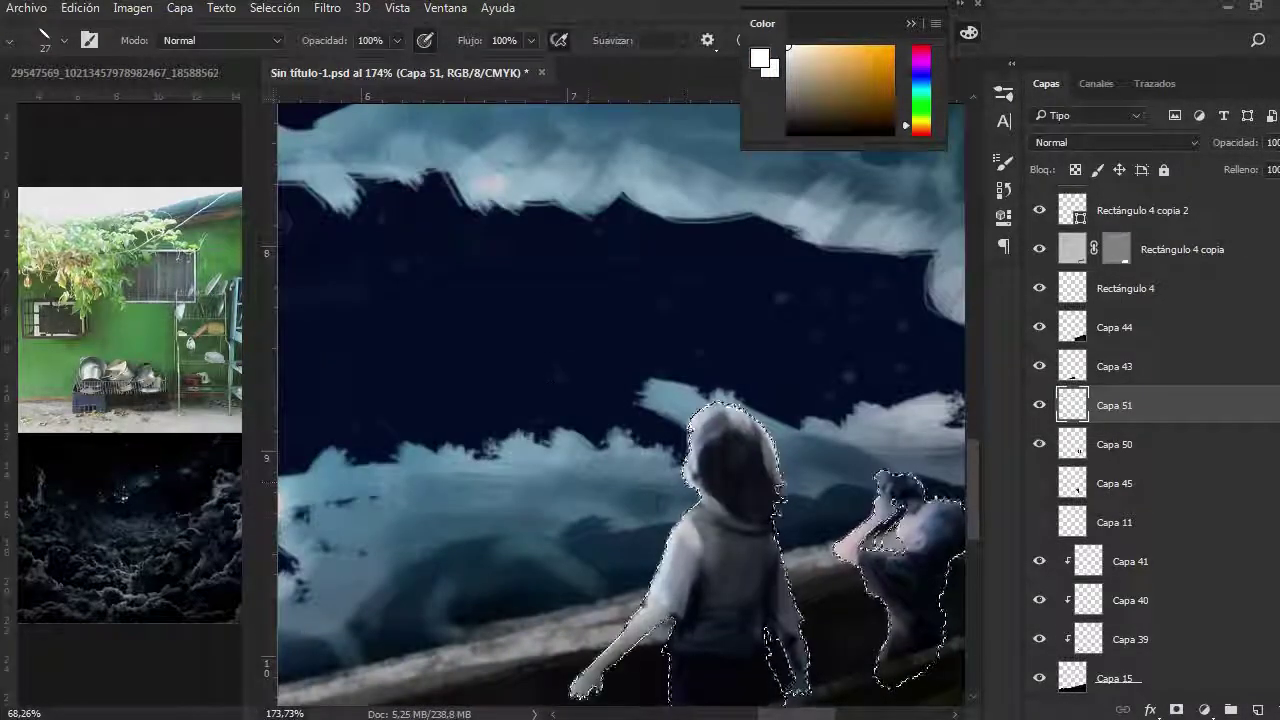
pyautogui.moveTo(620, 400); pyautogui.dragTo(555, 337)
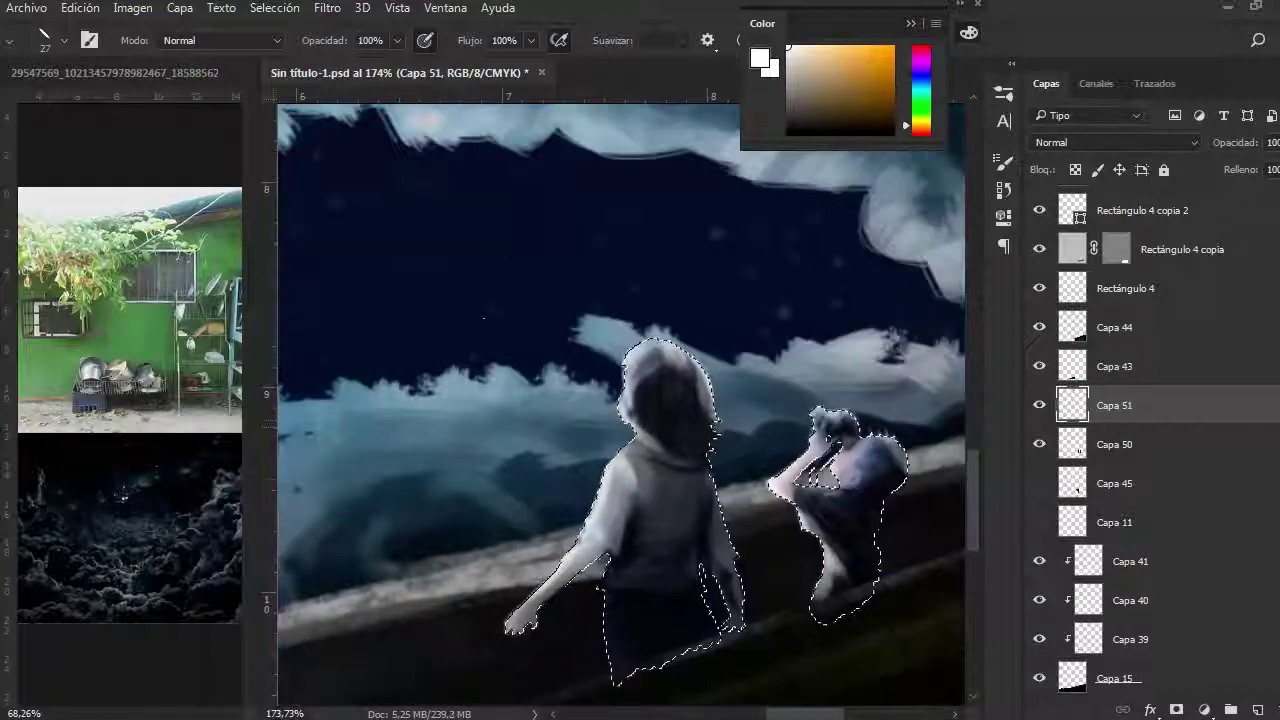
pyautogui.scroll(5, 620, 400)
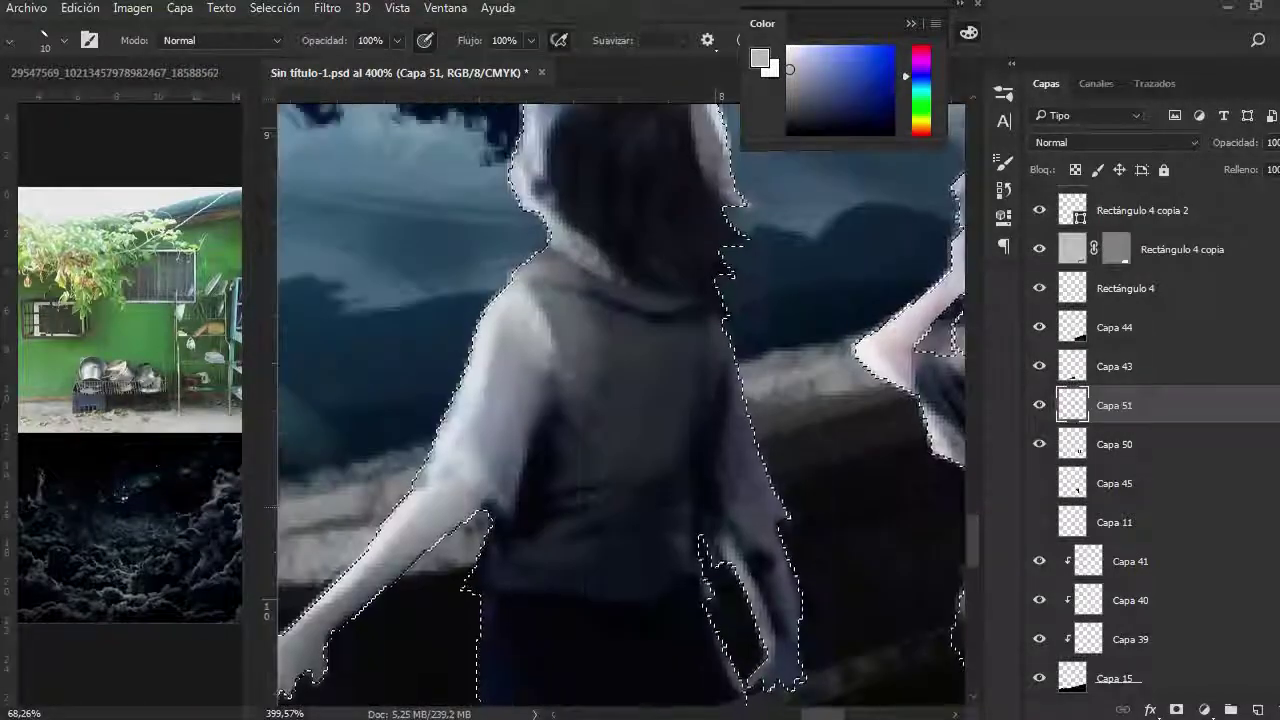
pyautogui.scroll(2, 620, 400)
pyautogui.scroll(-8, 620, 400)
# - Add a Hue/Saturation adjustment clipped to the figures on Capa 51, with hue +26, saturation -6 and lightness -12
pyautogui.click(132, 7)
pyautogui.click(1204, 709)
pyautogui.click(1071, 474)
pyautogui.click(866, 229)
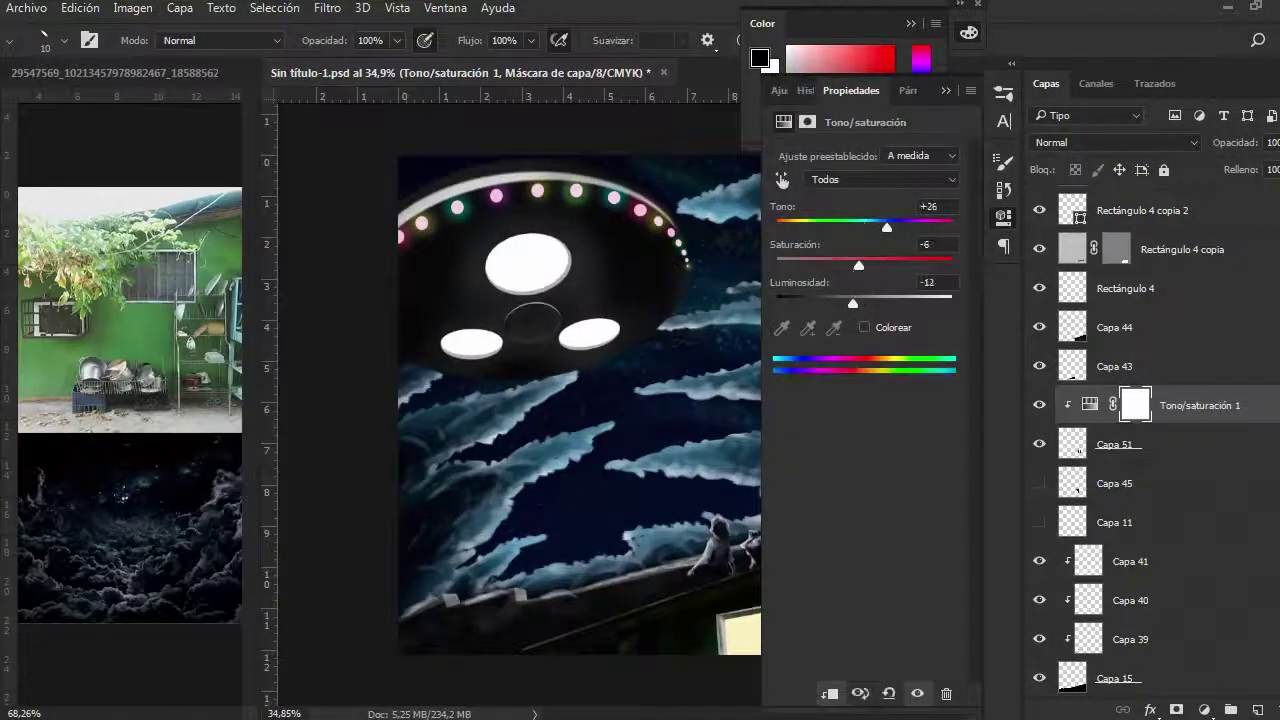
# - Darken the merged roof wall, Capa 41, within its outline and clear the selection
pyautogui.scroll(-1, 580, 400)
pyautogui.click(1114, 486)
pyautogui.hotkey('ctrl', 'u')
pyautogui.press('Return')
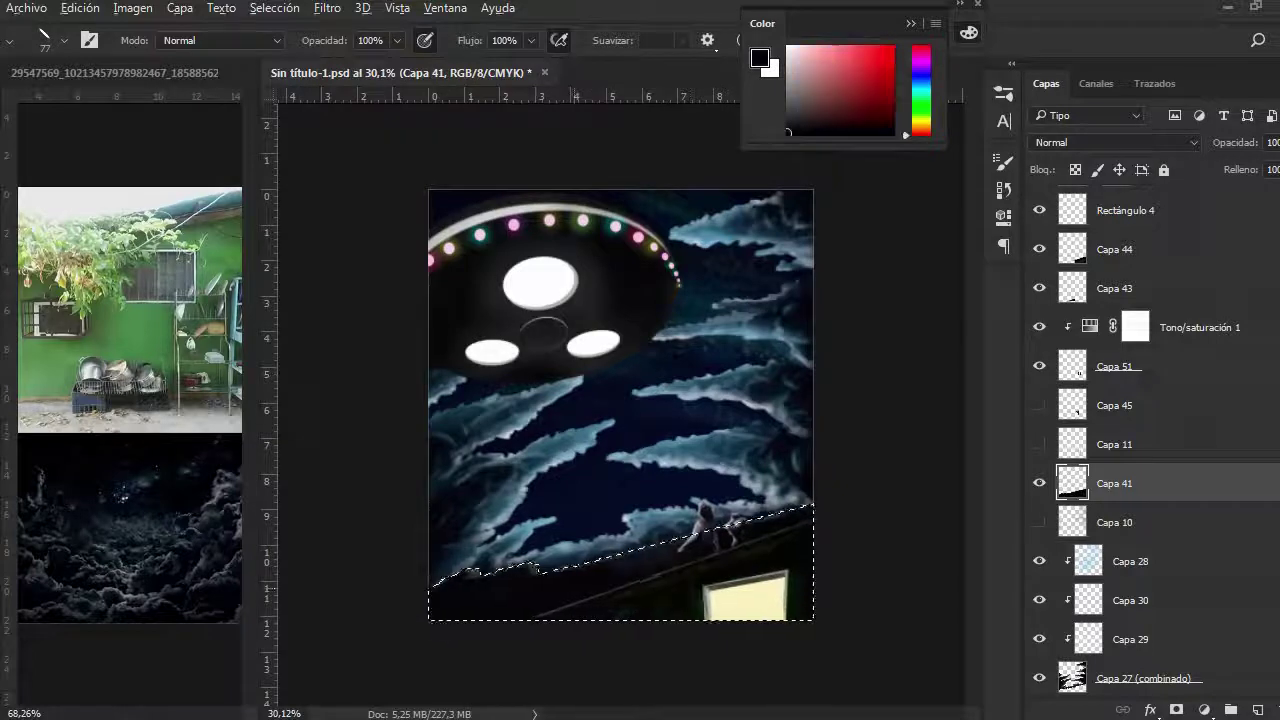
pyautogui.hotkey('ctrl', 'd')
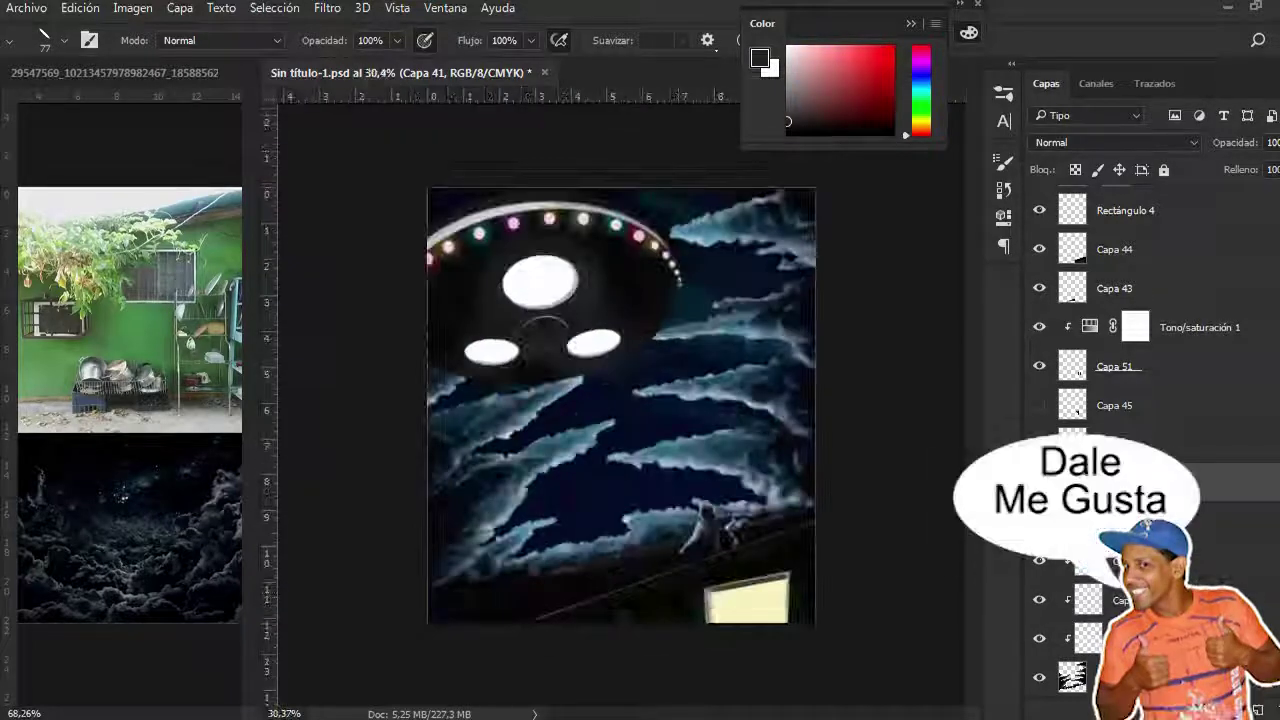
# - Paint faint white light beams beneath the saucer's three lamps with the 54 px Hard_Glide brush
pyautogui.press('v')
pyautogui.hotkey('ctrl', 'j')
pyautogui.hotkey('ctrl', 'j')
pyautogui.hotkey('shift', 'alt', '[')
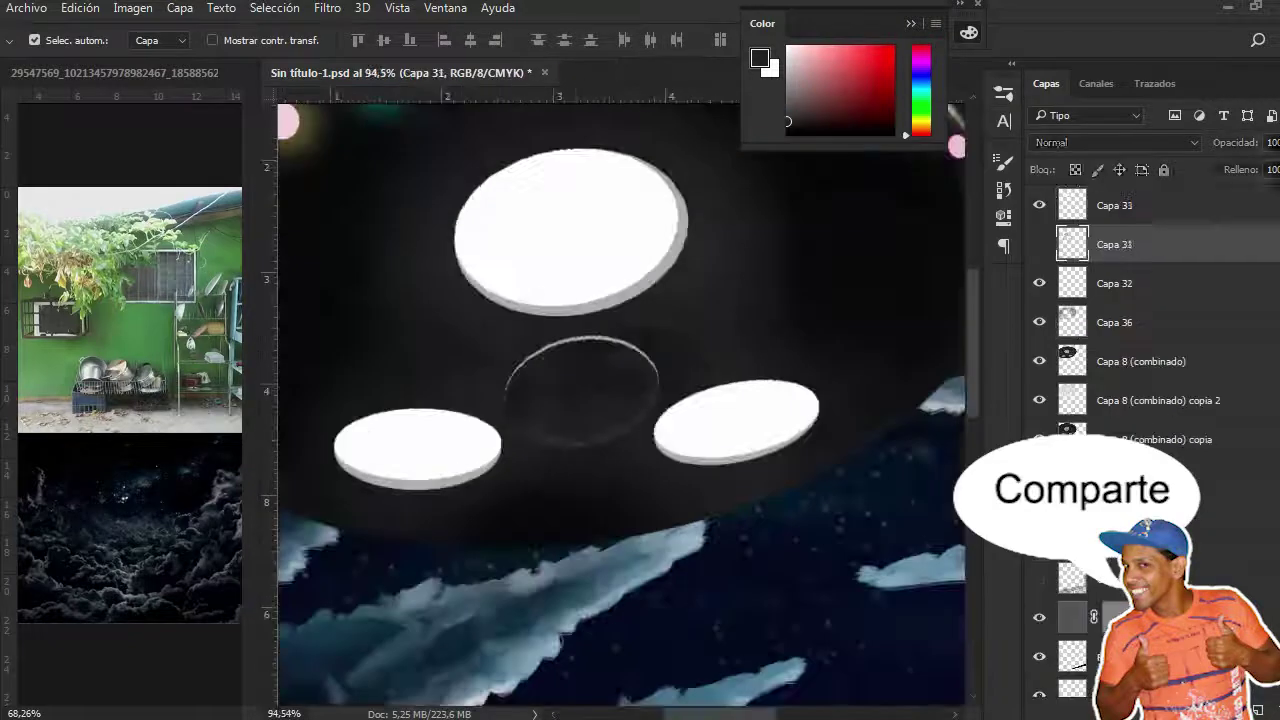
pyautogui.hotkey('ctrl', '0')
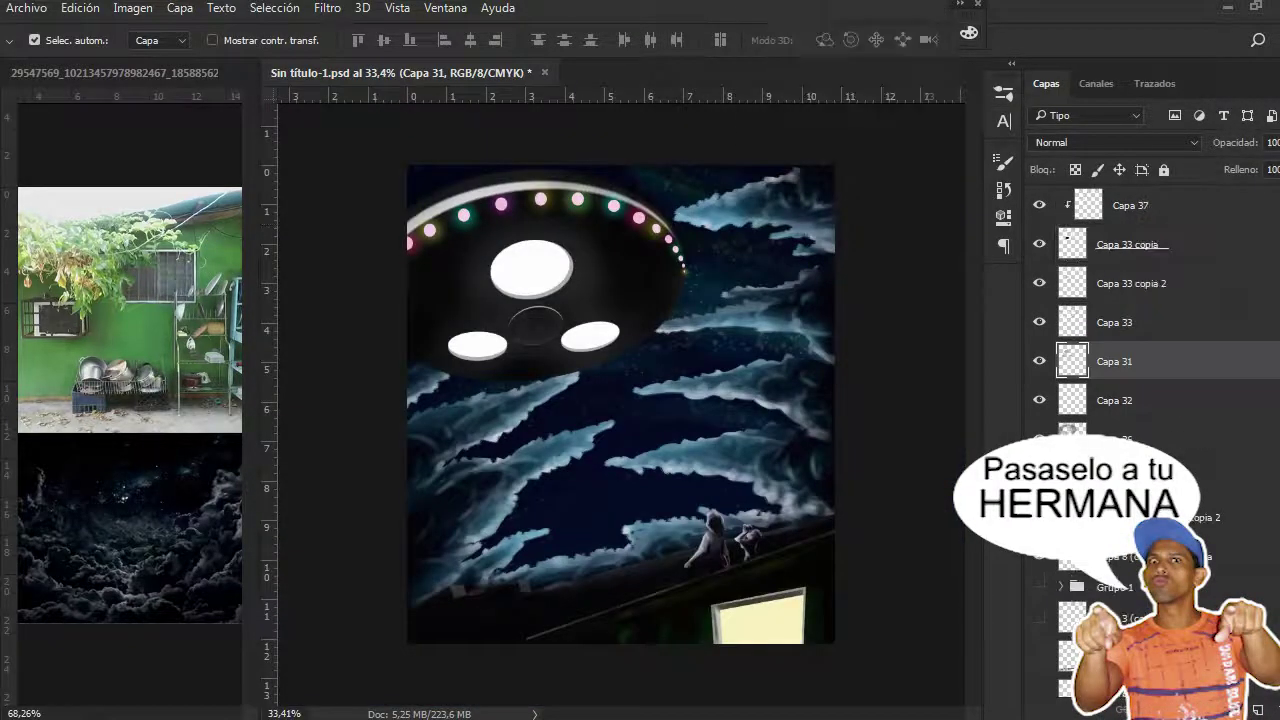
pyautogui.press('b')
pyautogui.press('F6')
pyautogui.press('F5')
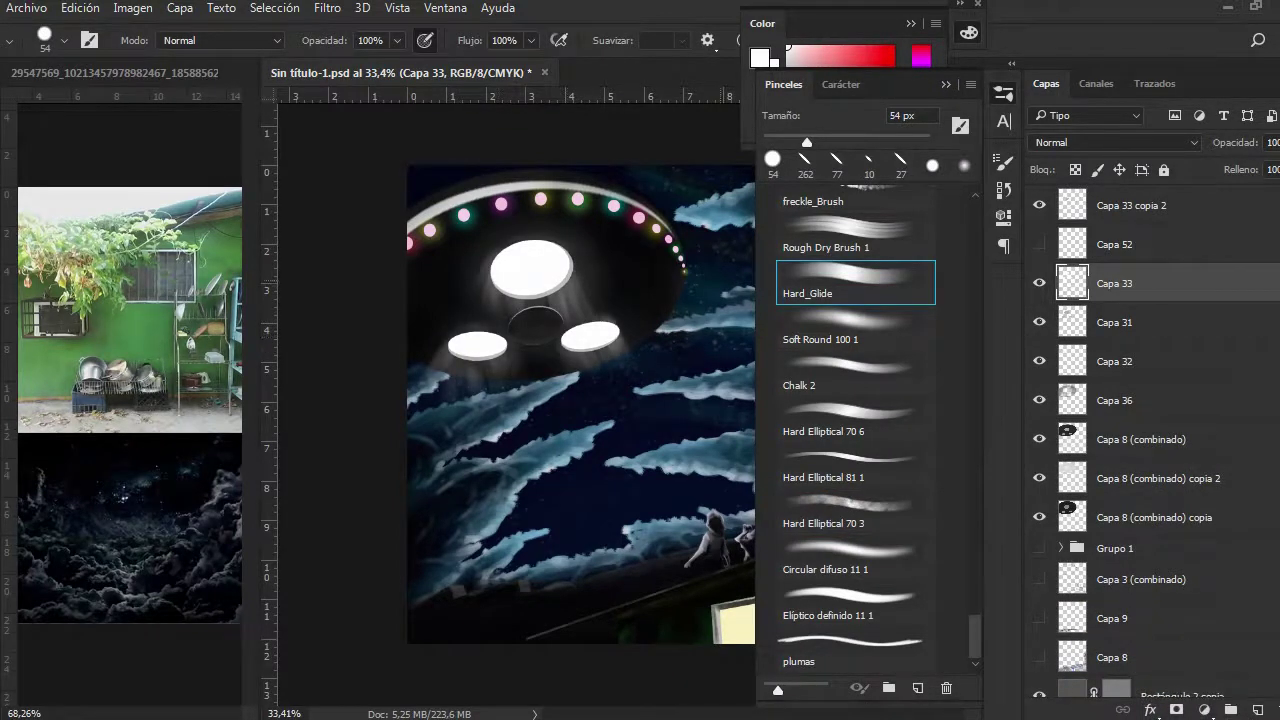
pyautogui.press('F5')
# - Add a black-to-transparent gradient fill layer above Capa 33 and adjust its blend mode, opacity and fill
pyautogui.click(1114, 244)
pyautogui.click(1204, 710)
pyautogui.click(1110, 294)
pyautogui.press('Return')
pyautogui.scroll(-8, 1113, 142)
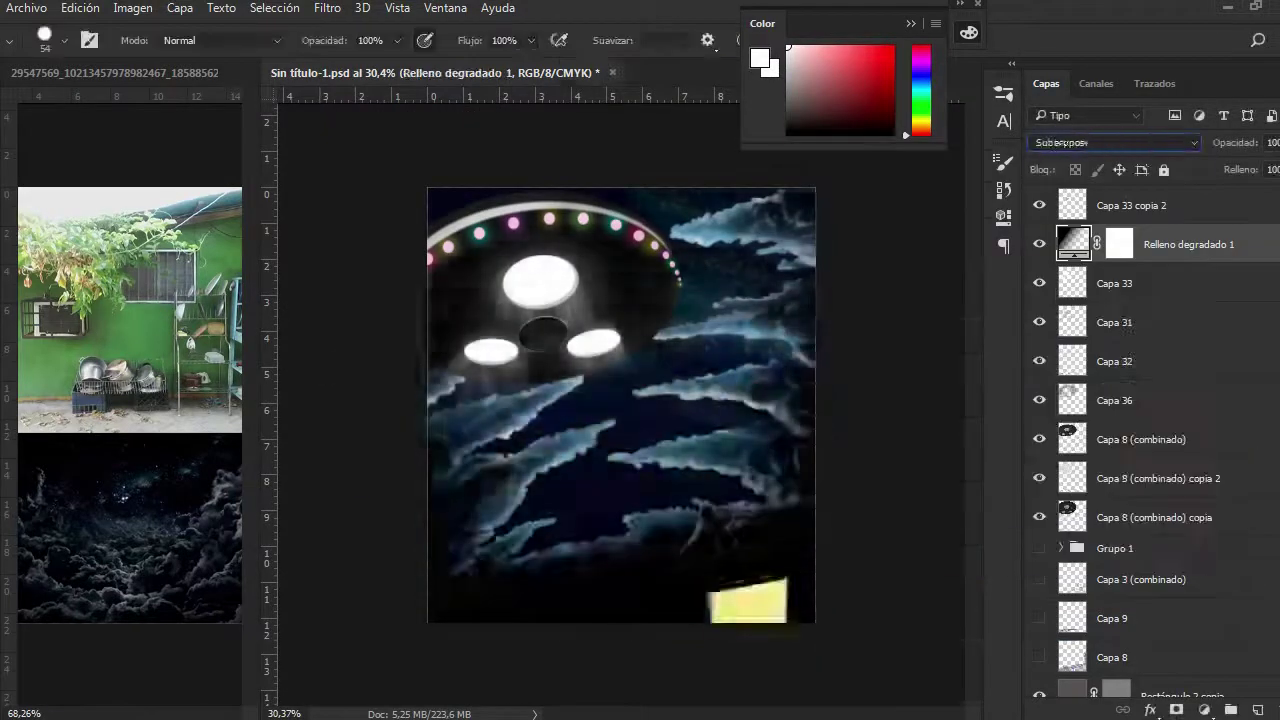
pyautogui.scroll(-4, 1113, 142)
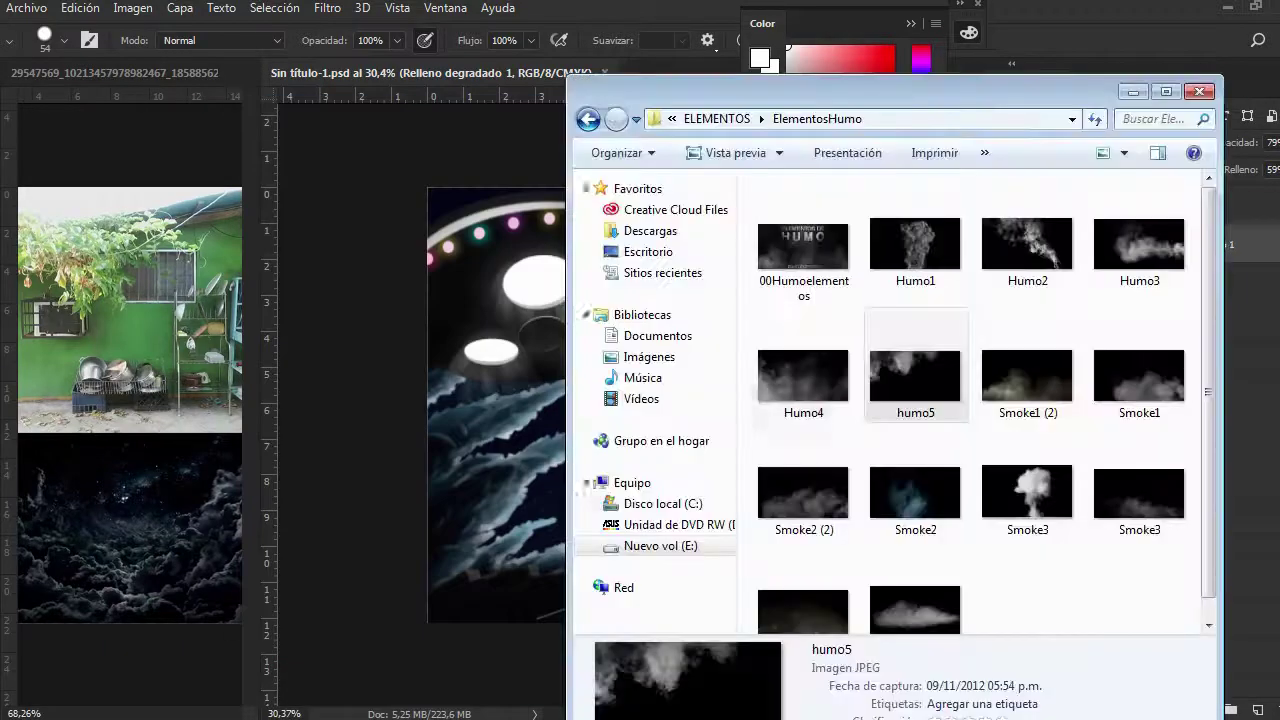
# - Place the smoke image Humo4 over the lower part of the scene and set its blend mode to Trama
pyautogui.moveTo(917, 380); pyautogui.dragTo(620, 400)
pyautogui.rightClick(637, 176)
pyautogui.click(700, 460)
pyautogui.scroll(-3, 1113, 142)
pyautogui.press('Return')
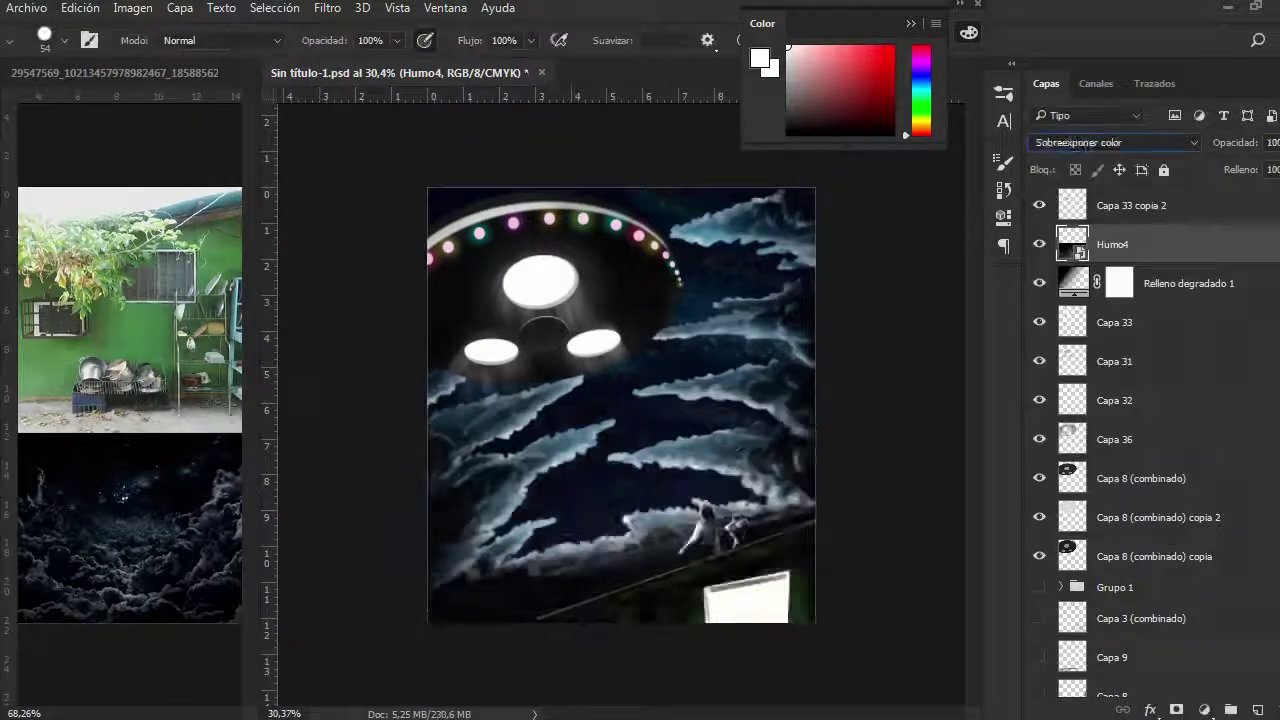
pyautogui.click(1113, 142)
pyautogui.click(1060, 280)
pyautogui.scroll(-3, 1150, 420)
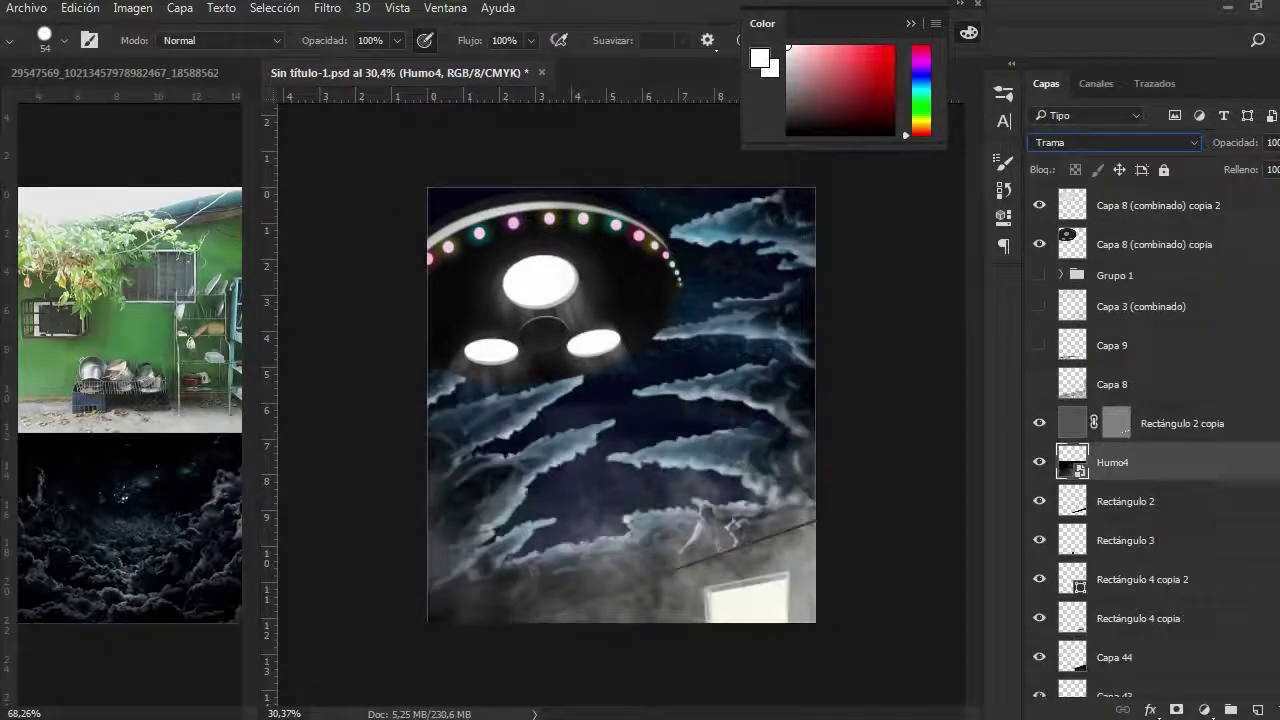
# - Merge the house layers into Rectángulo 2 copia and place the Humo4 smoke beneath Capa 41 at 56% opacity
pyautogui.keyDown('shift'); pyautogui.click(1160, 380); pyautogui.keyUp('shift')
pyautogui.rightClick(1140, 380)
pyautogui.click(660, 672)
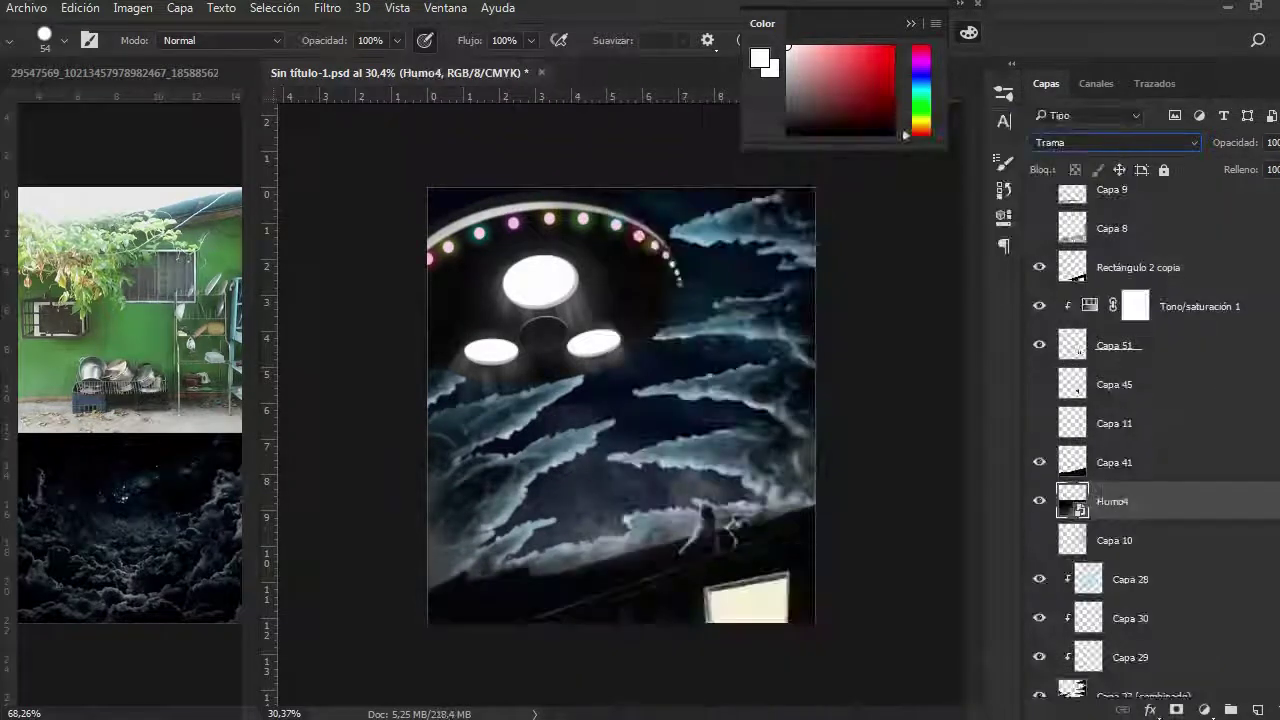
pyautogui.press('v')
pyautogui.scroll(5, 1150, 420)
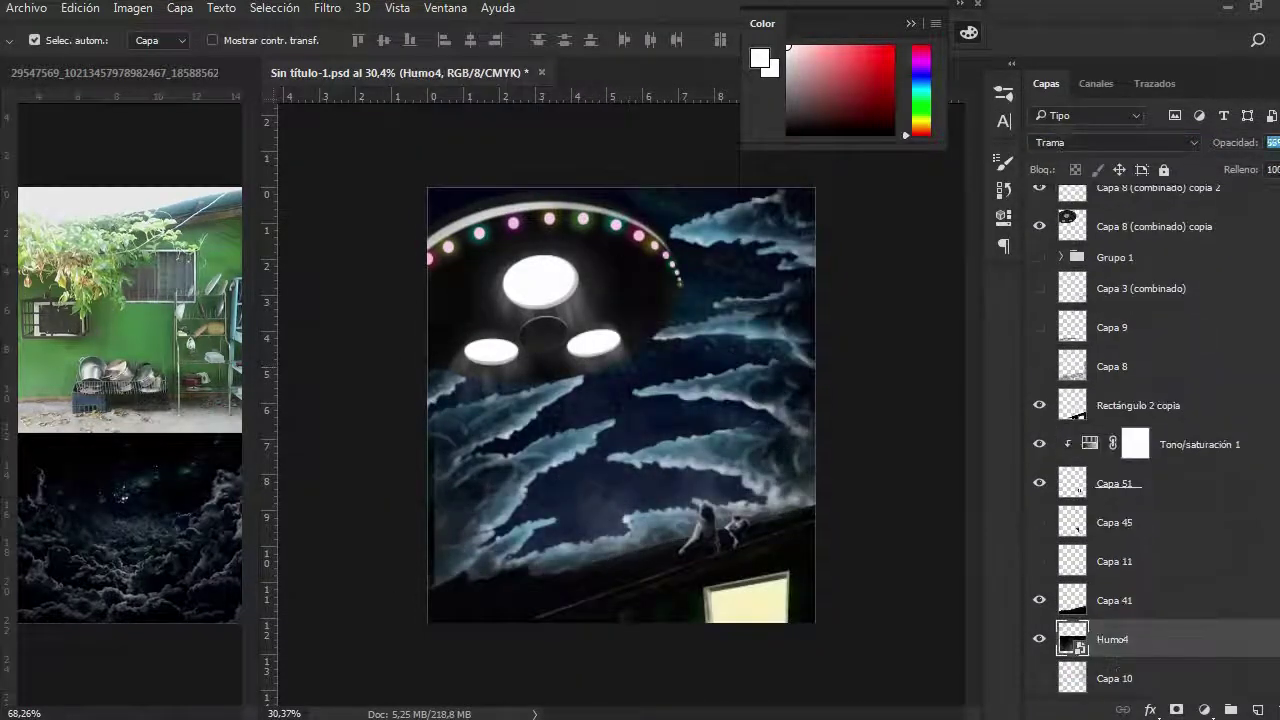
# - Place a second Humo4 smoke image above Capa 33 in Trama mode and transform it over the saucer's left side
pyautogui.click(1113, 205)
pyautogui.scroll(3, 1150, 420)
pyautogui.click(1113, 323)
pyautogui.hotkey('alt', 'Tab')
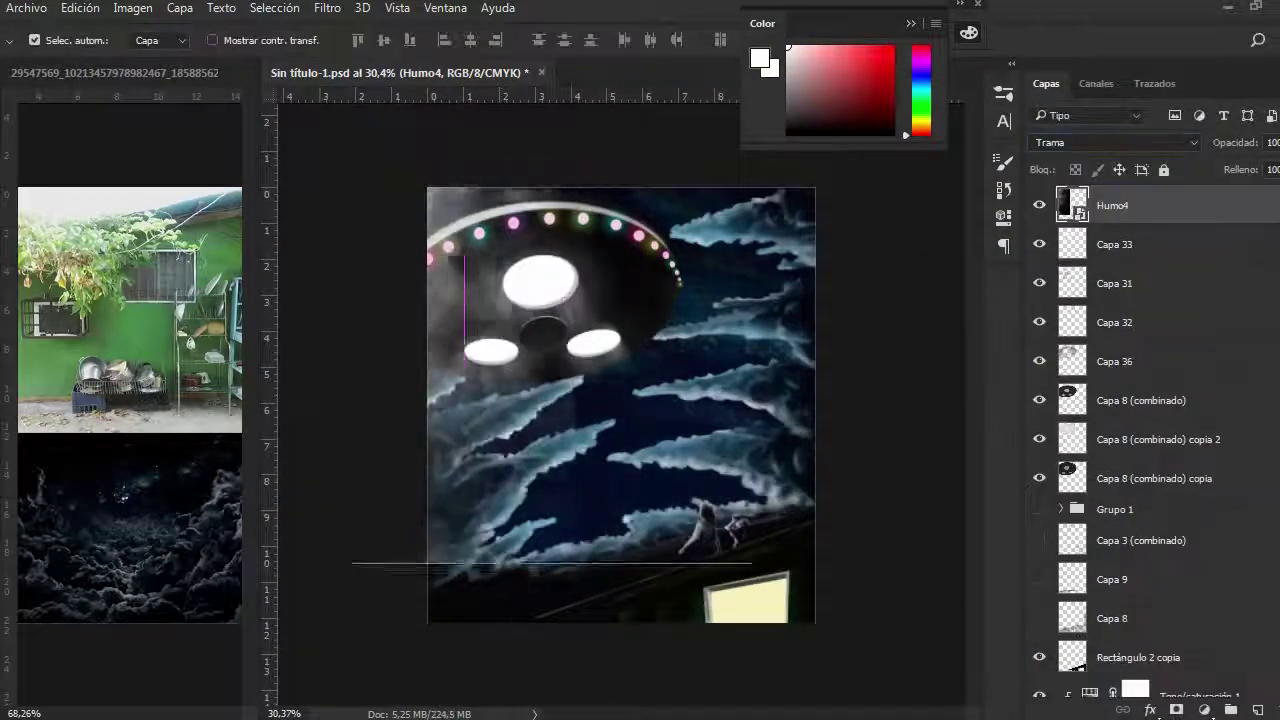
pyautogui.hotkey('ctrl', 't')
pyautogui.click(583, 291)
pyautogui.moveTo(583, 291); pyautogui.dragTo(495, 269)
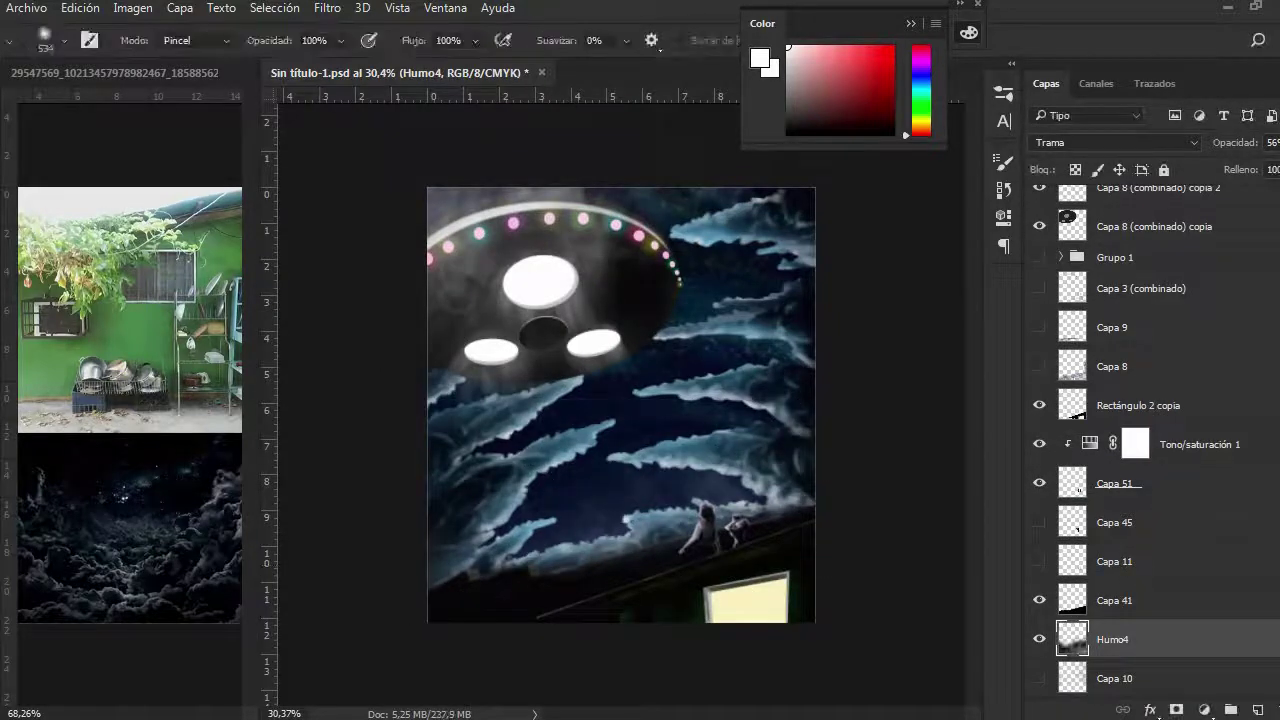
# - Duplicate the lower smoke layer, Humo4, and bring the copy above the luz r group
pyautogui.press('v')
pyautogui.hotkey('ctrl', 'j')
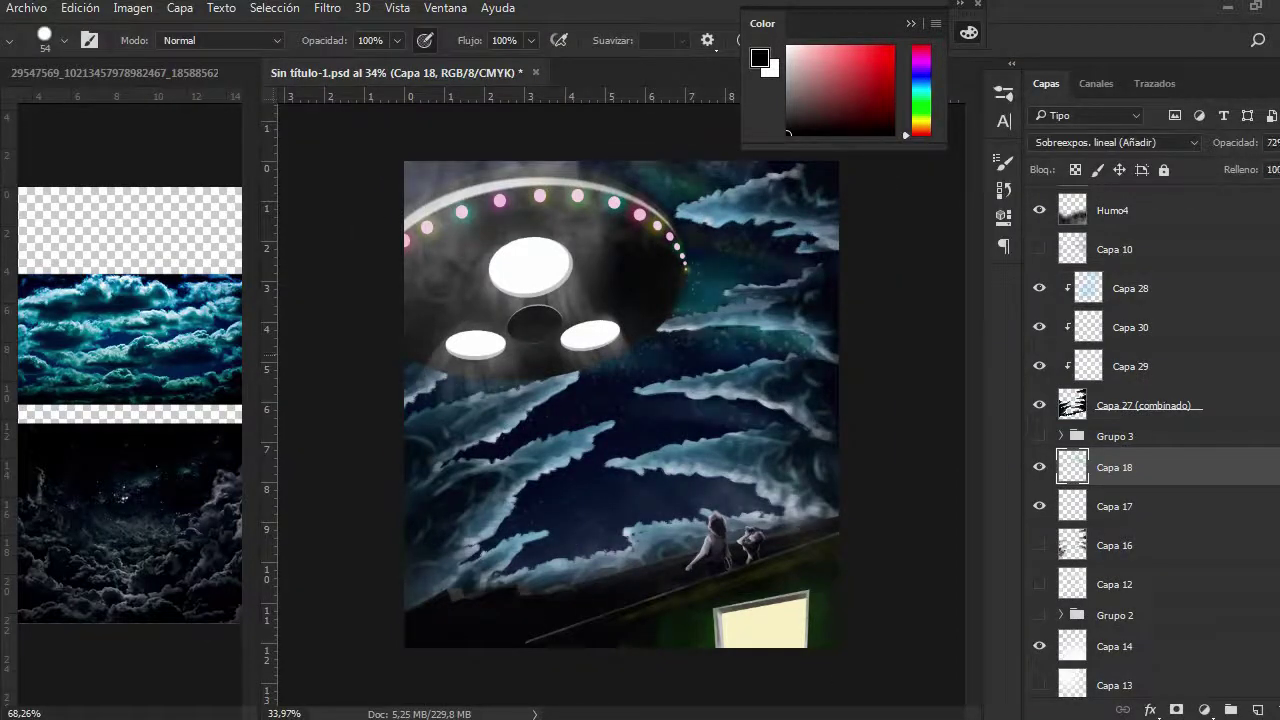
# - Add speckles and short streaks to the sky on Capa 18 with the freckle_Brush and Hard Elliptical 81 1 brushes
pyautogui.press('F5')
pyautogui.click(855, 541)
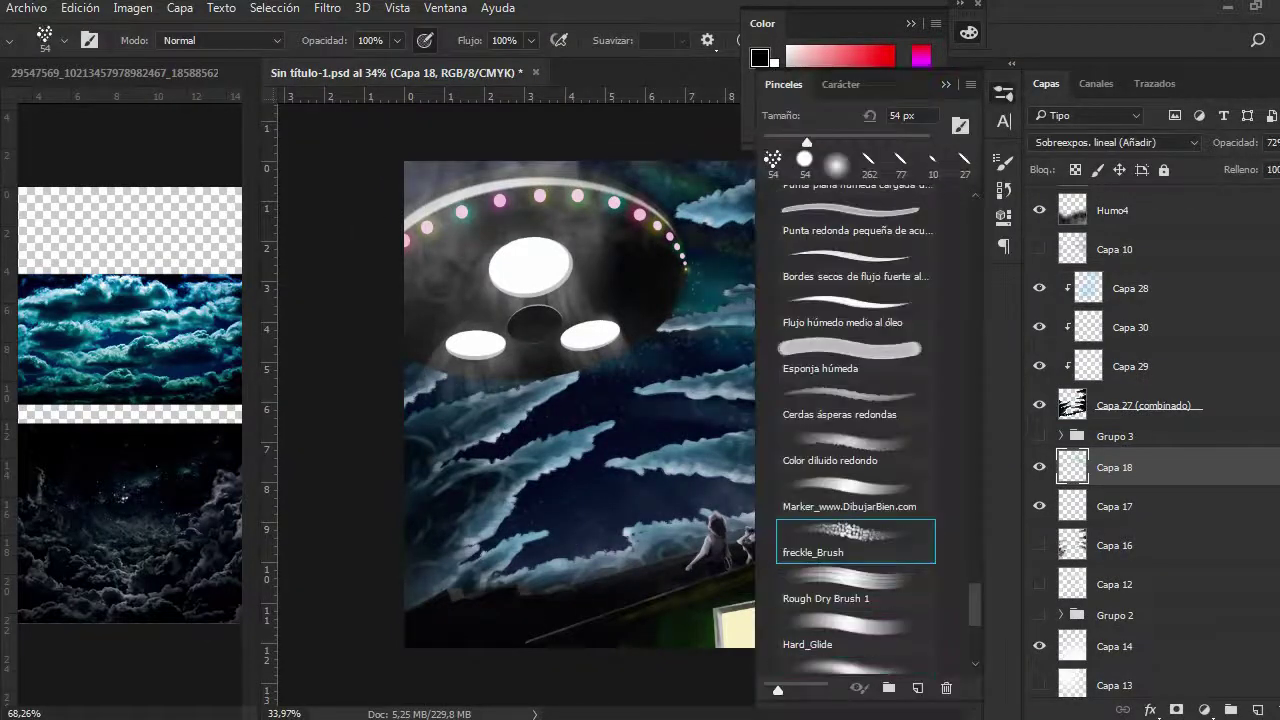
pyautogui.scroll(-5, 855, 420)
pyautogui.press('F5')
pyautogui.press('F5')
pyautogui.click(855, 477)
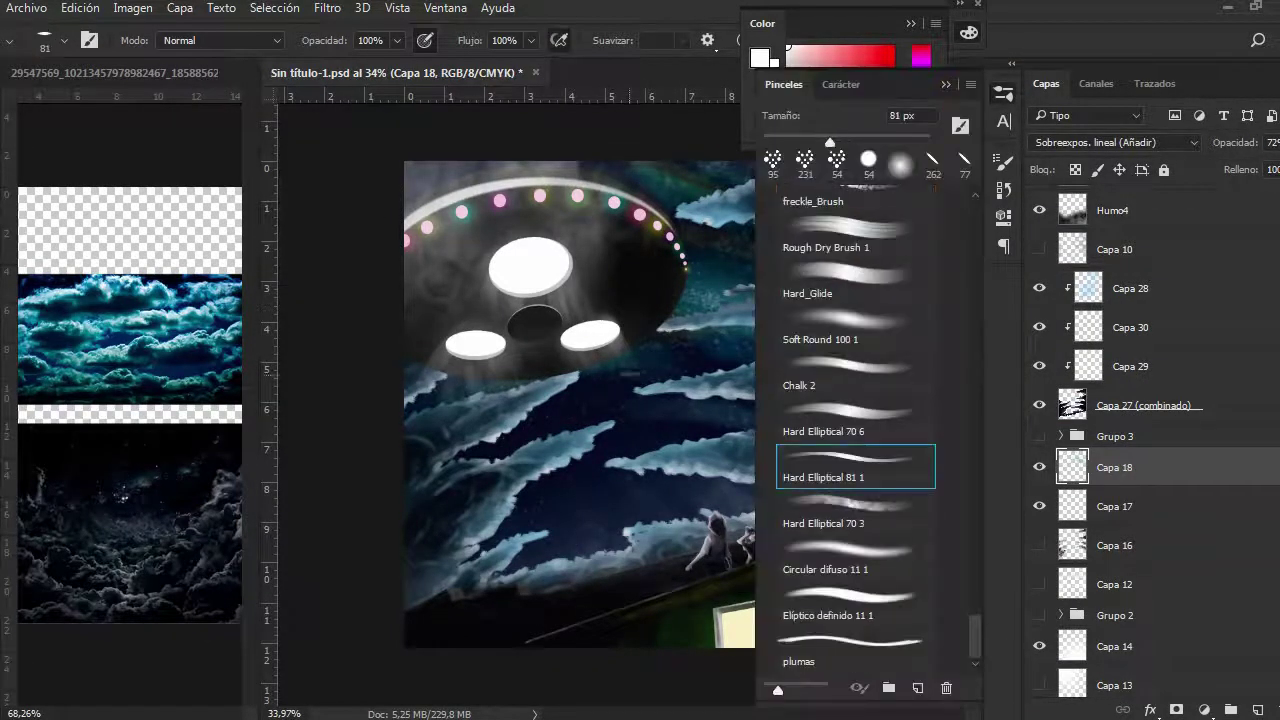
pyautogui.press('F5')
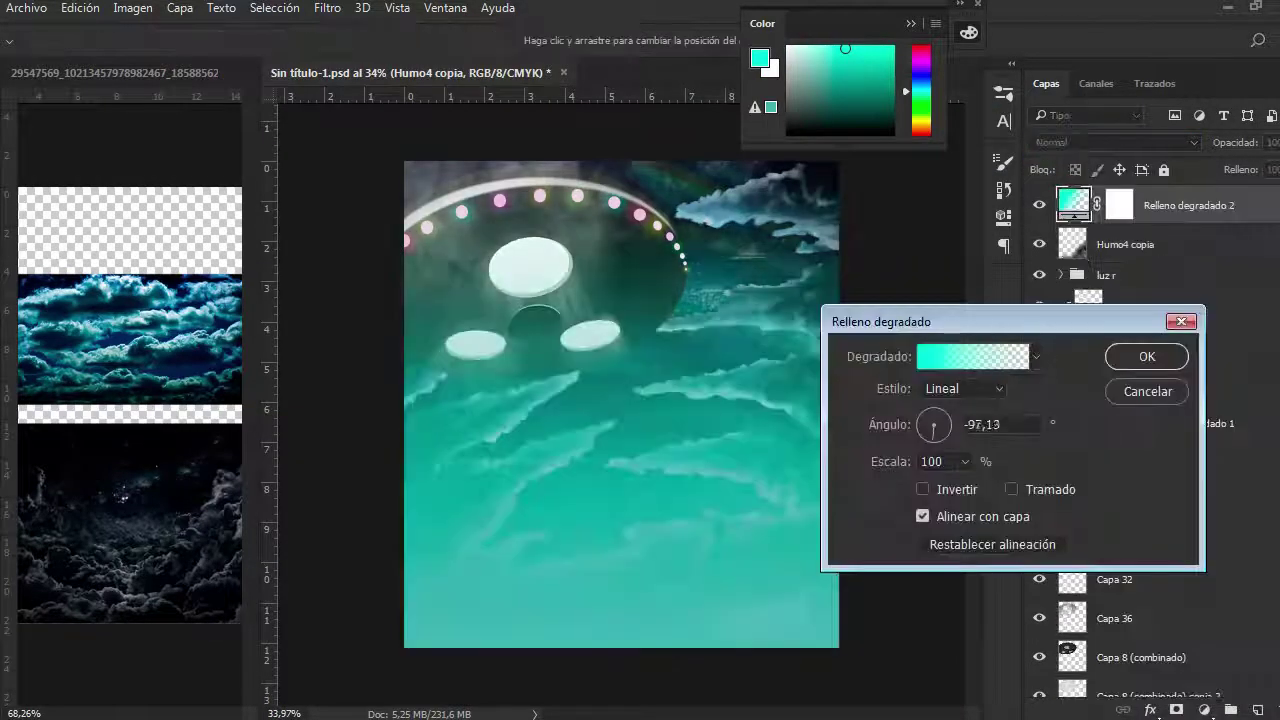
# - Try a turquoise-to-transparent linear gradient fill at -97,13° over the whole scene with a different blend mode
pyautogui.press('Return')
pyautogui.scroll(-3, 1115, 142)
pyautogui.click(1115, 142)
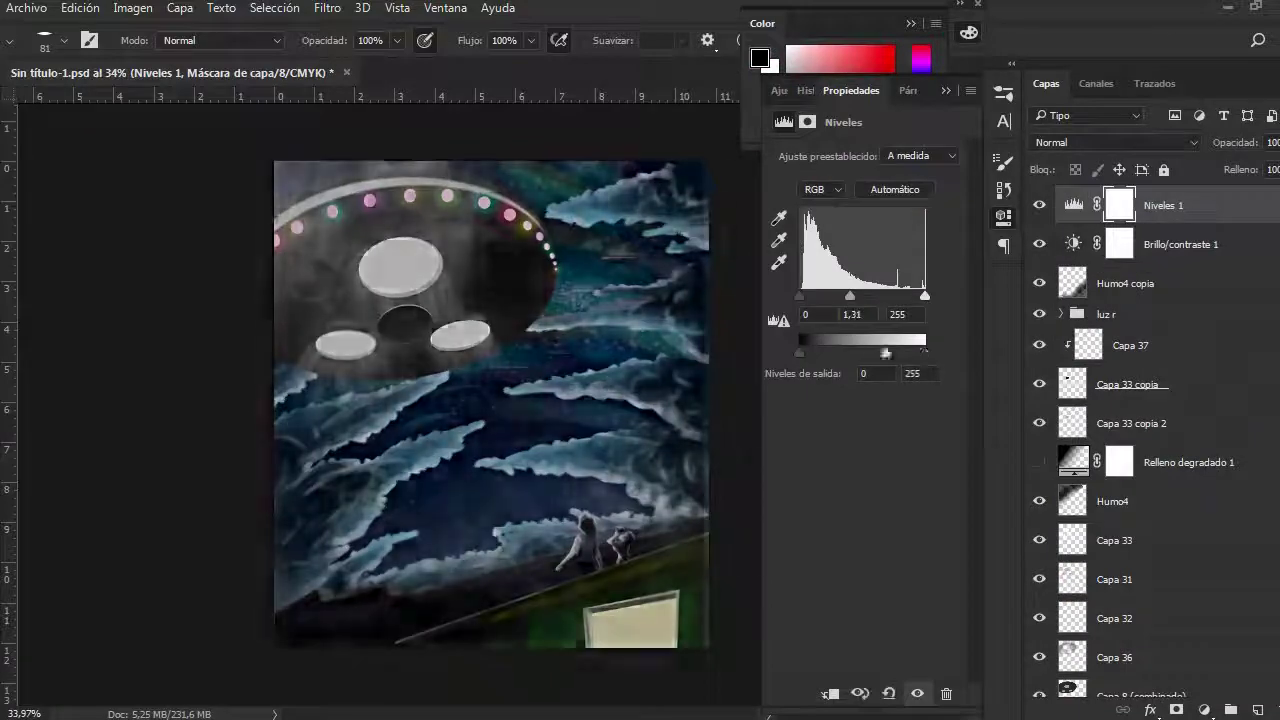
# - Grade the scene with Curves, Exposure, Vibrance, Hue/Saturation and Color Balance adjustment layers, setting the midtones to -2, -15 and +18
pyautogui.click(1204, 709)
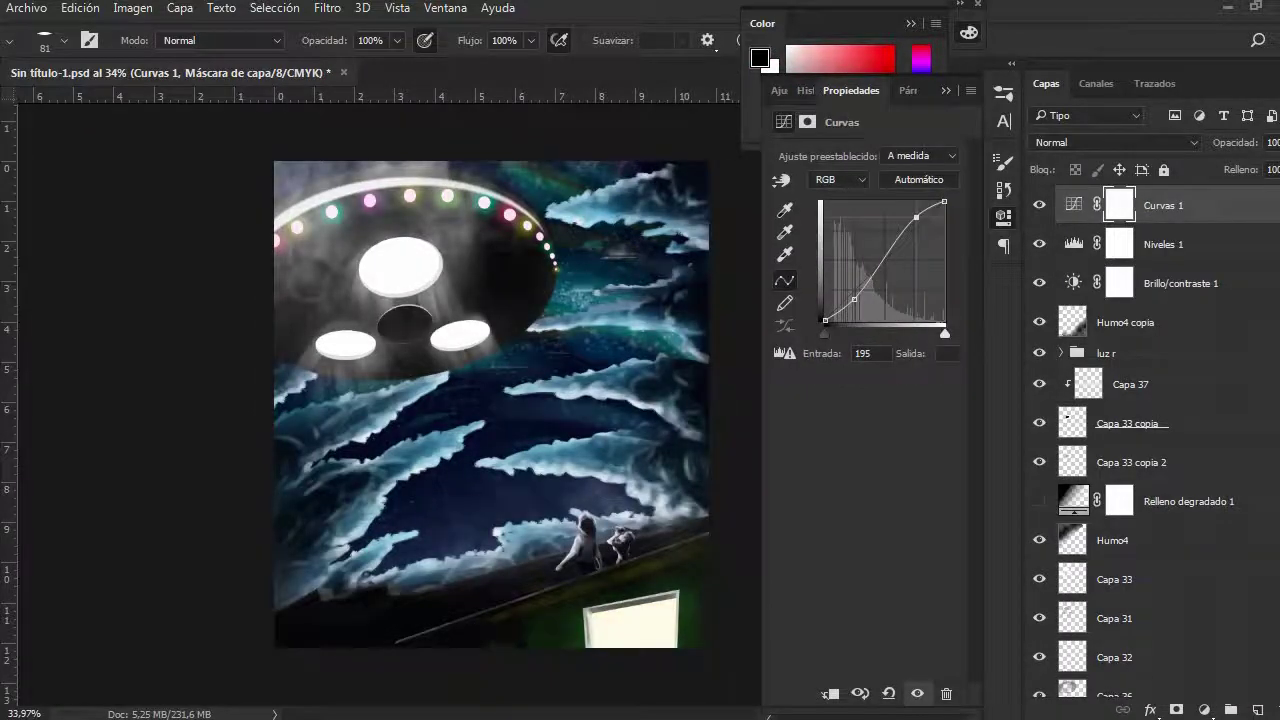
pyautogui.click(1204, 709)
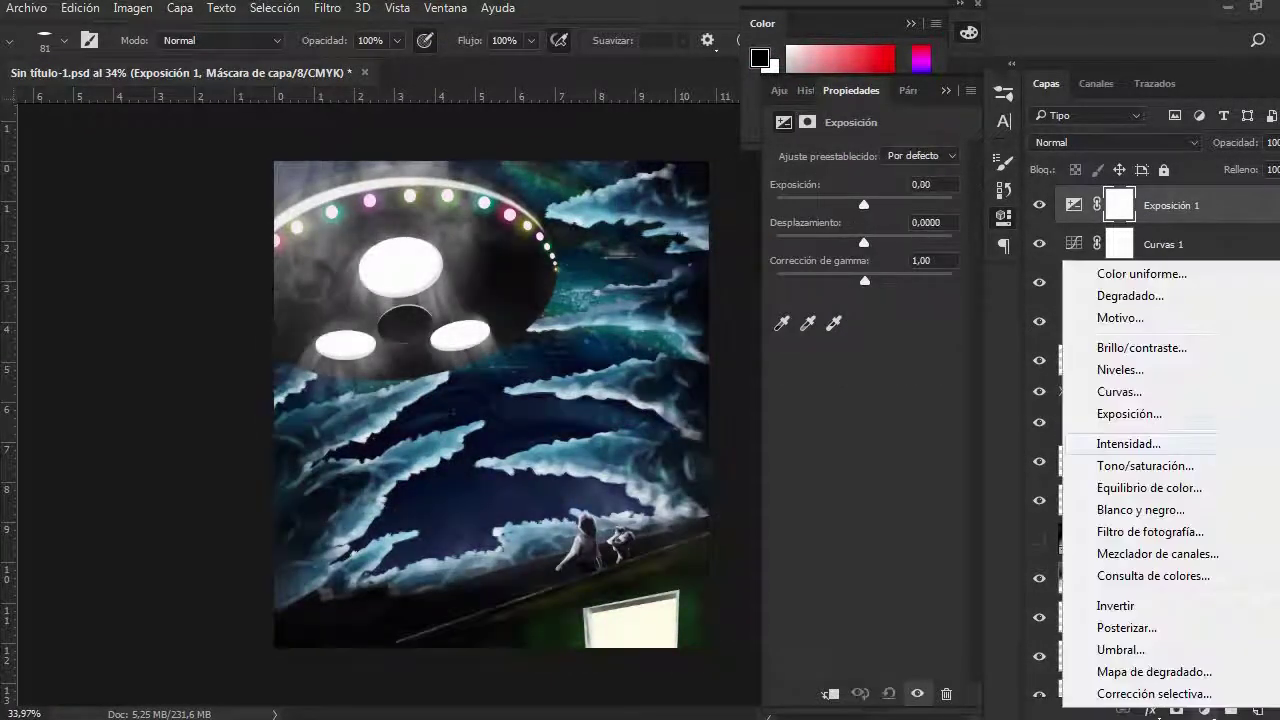
pyautogui.click(1128, 443)
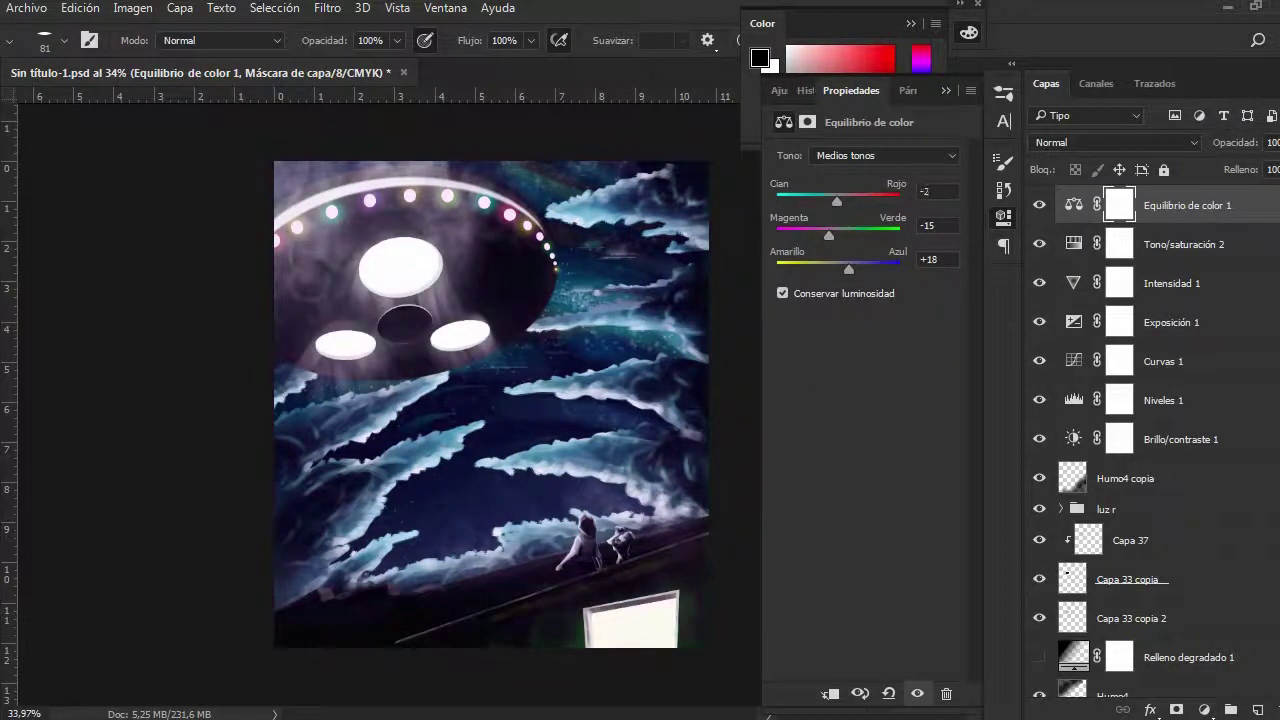
# - Set the Color Balance cyan–red midtones to -5 and add a Photo Filter adjustment layer above it
pyautogui.click(1204, 709)
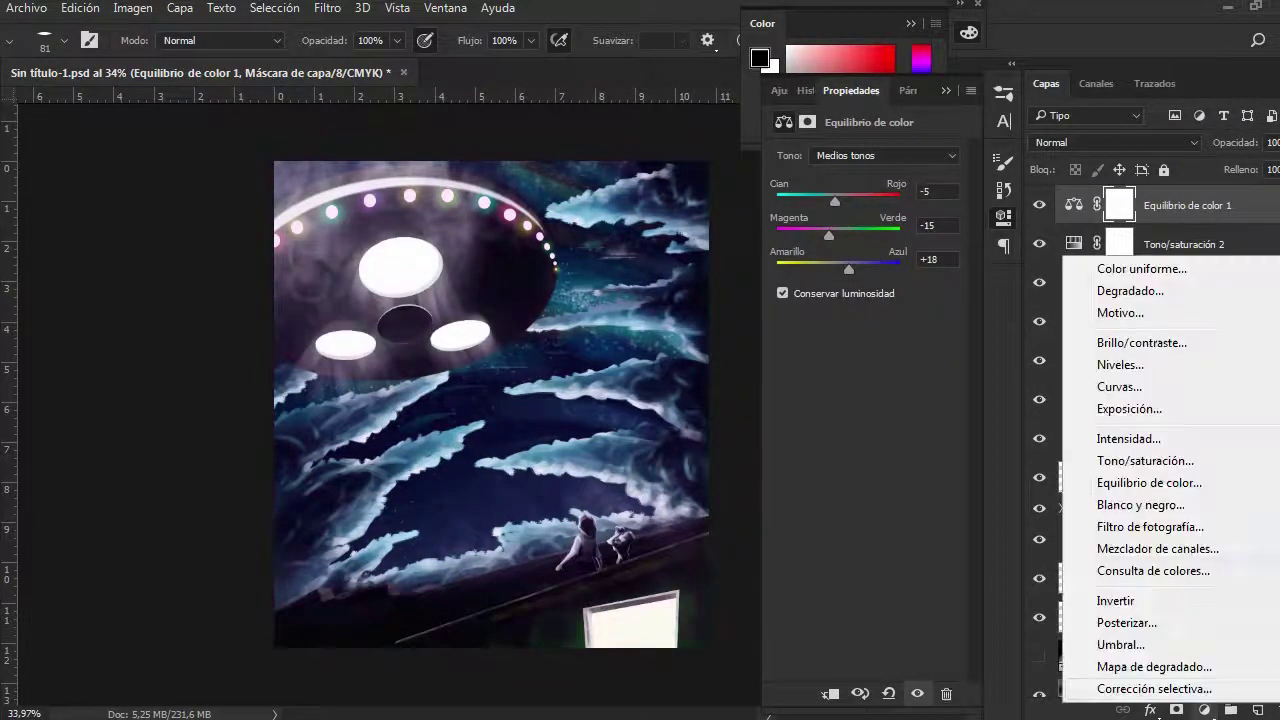
pyautogui.click(1110, 526)
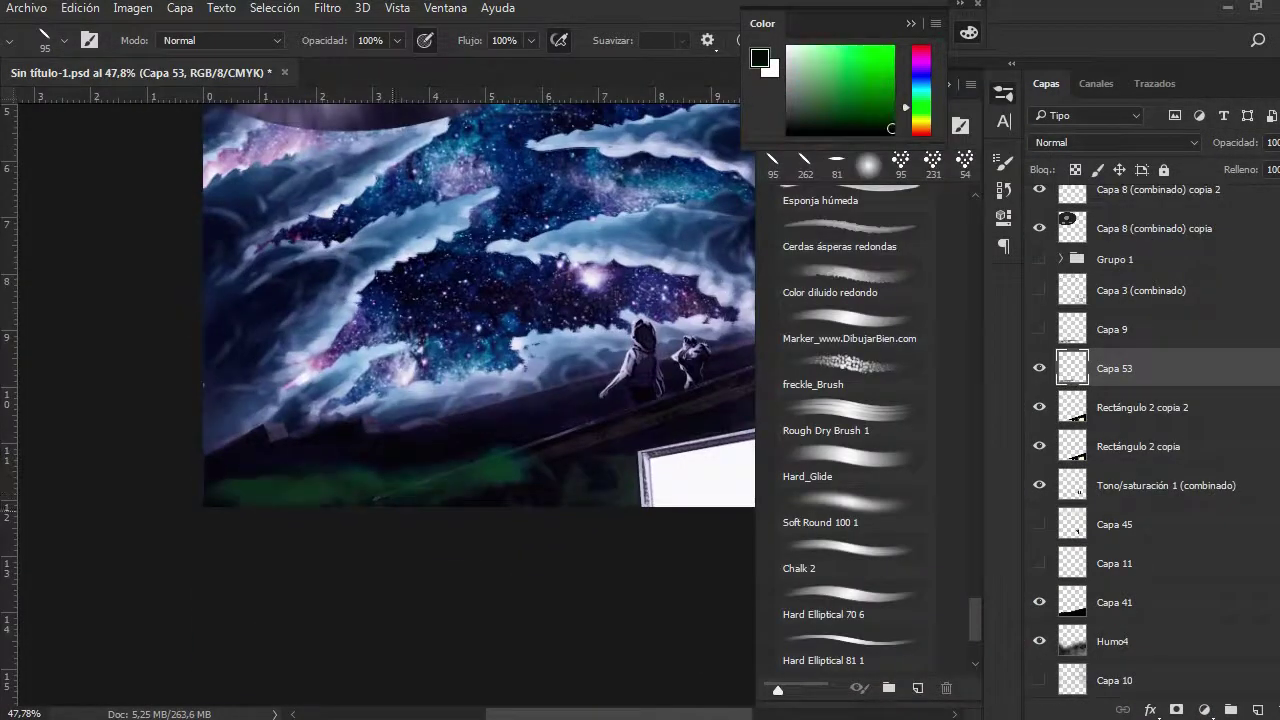
# - Paint green bushes below the roof on Capa 53 and tree foliage beside the house on a new layer above Capa 41
pyautogui.press('F5')
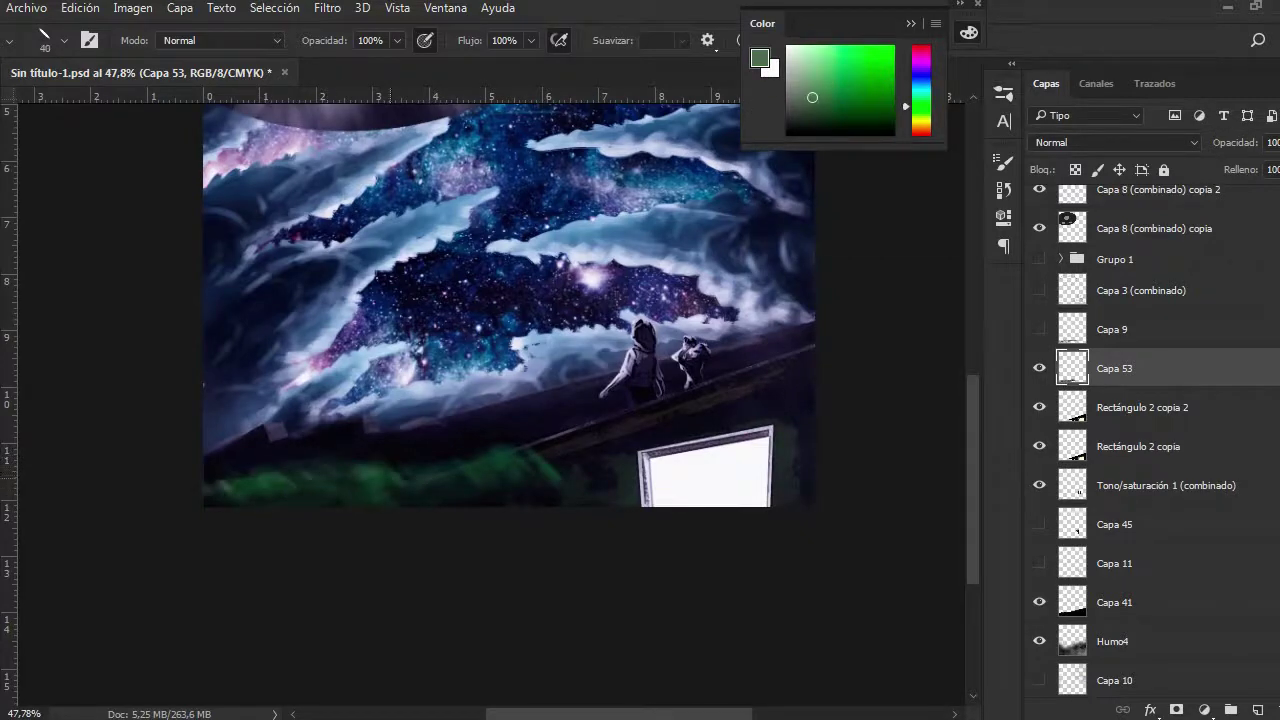
pyautogui.scroll(3, 484, 345)
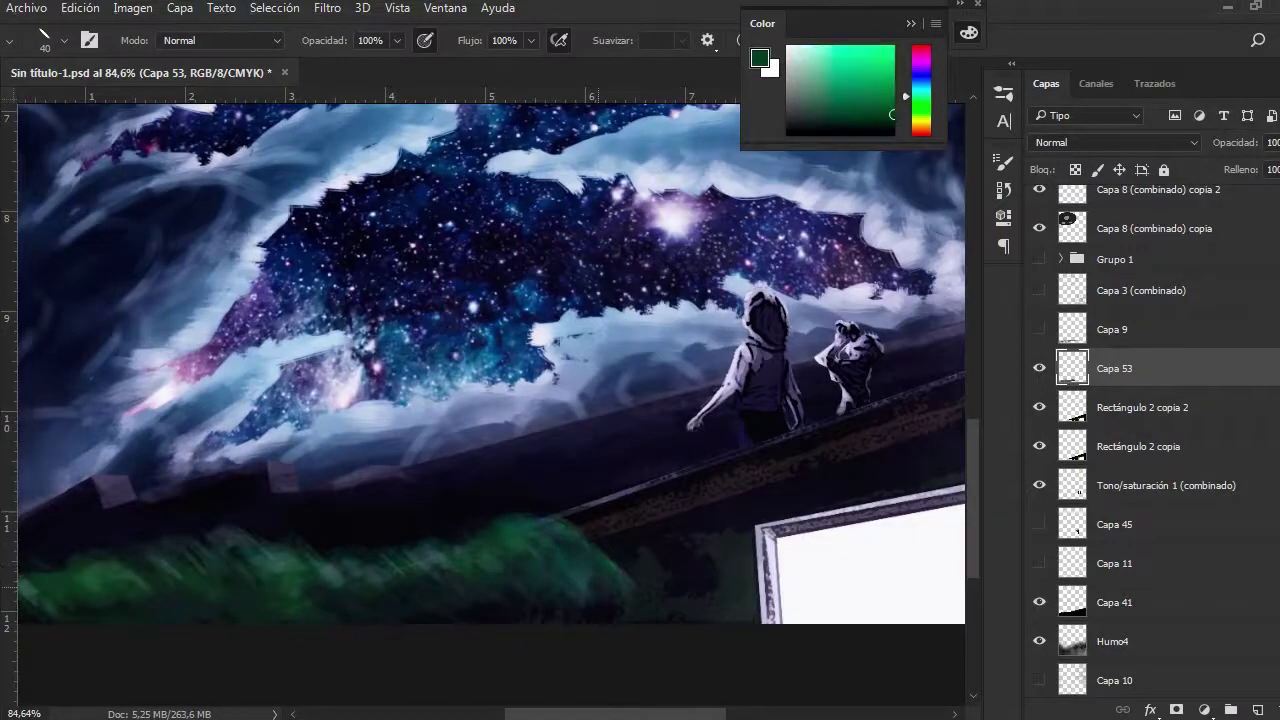
pyautogui.scroll(-2, 490, 360)
pyautogui.click(1114, 602)
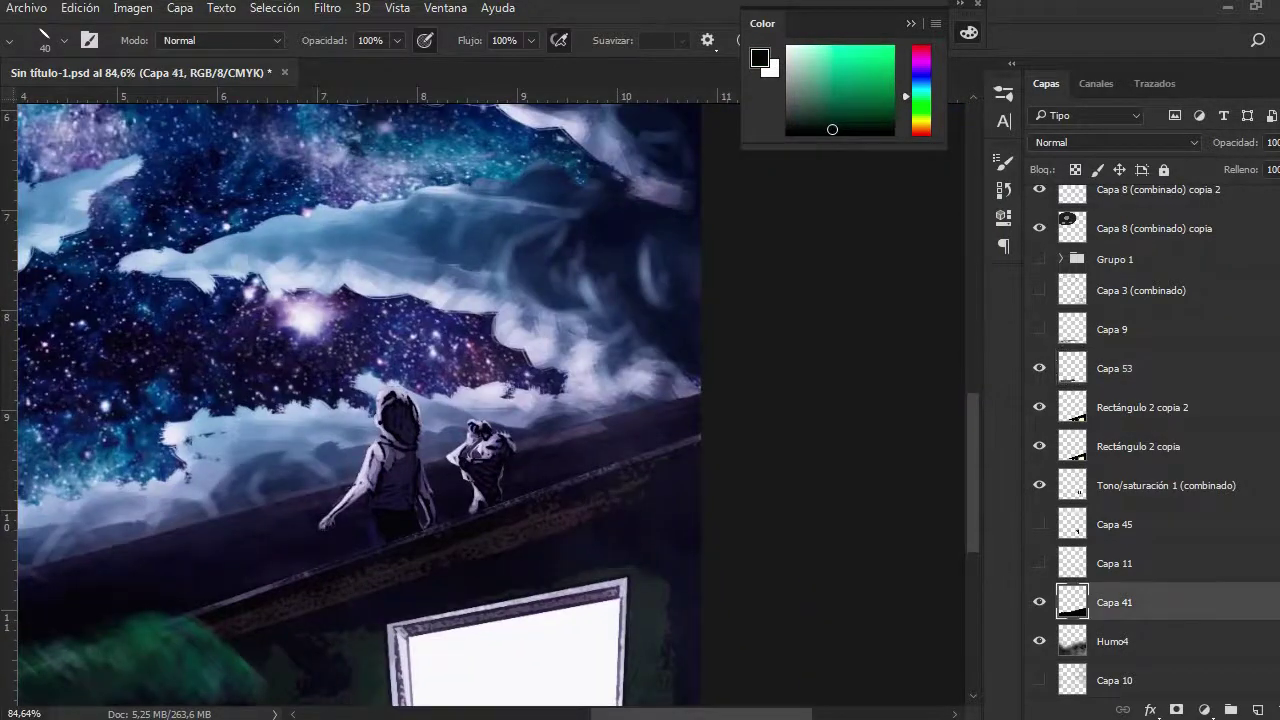
pyautogui.hotkey('ctrl', 'shift', 'alt', 'n')
pyautogui.scroll(-3, 490, 400)
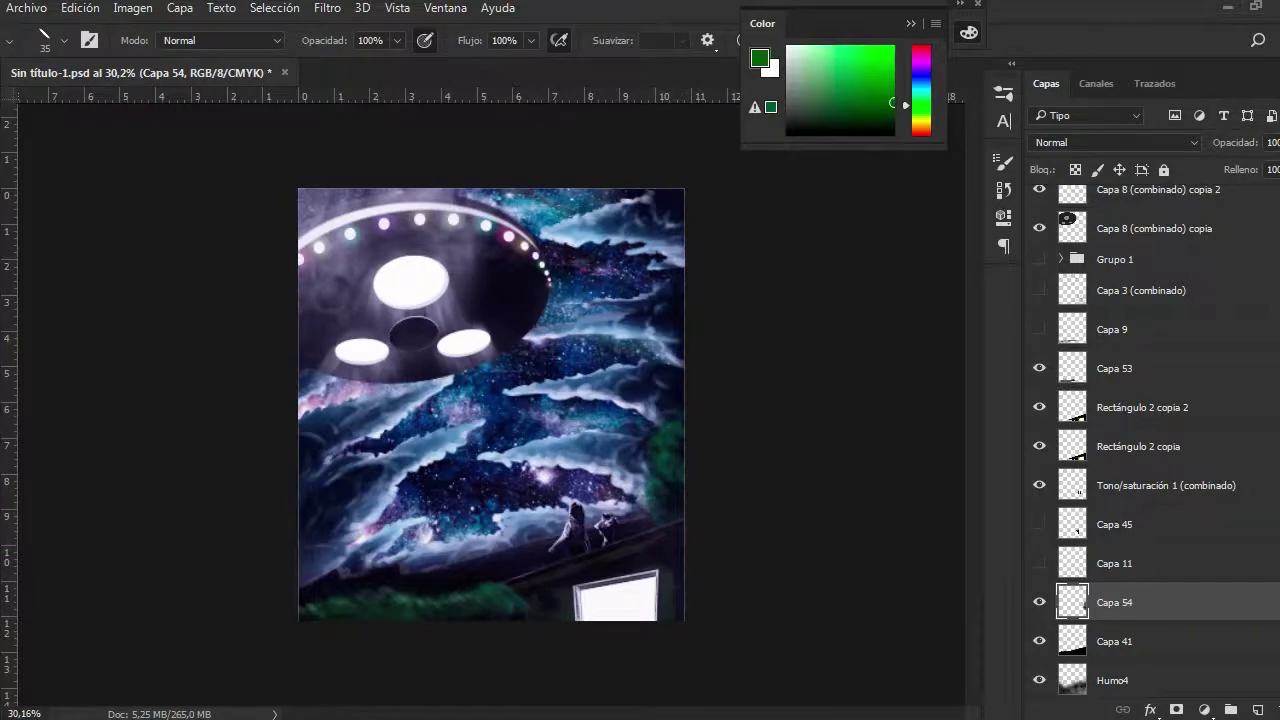
# - Darken the bushes on Capa 53 with a Hue/Saturation lightness of -24
pyautogui.scroll(-2, 490, 400)
pyautogui.click(1114, 368)
pyautogui.hotkey('ctrl', 'u')
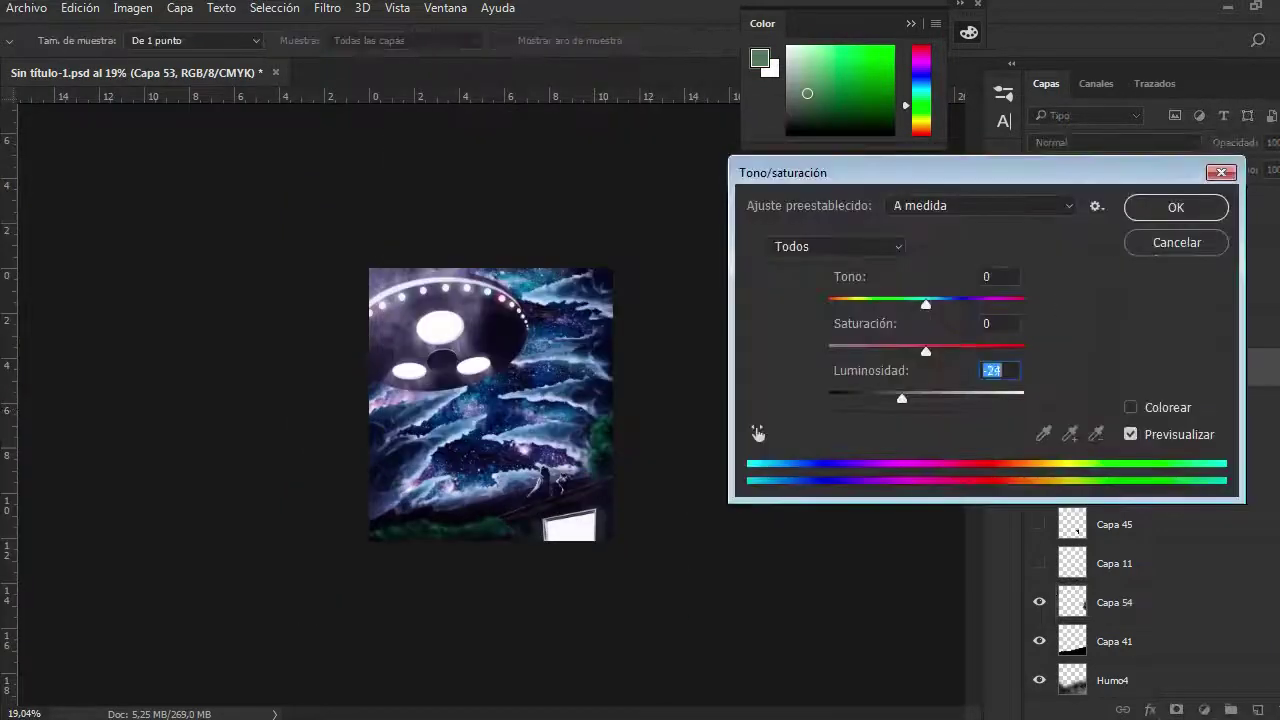
pyautogui.press('Escape')
# - Shade the white window with a muted blue-violet on a new layer above Rectángulo 2 copia 2
pyautogui.scroll(2, 490, 400)
pyautogui.click(1141, 407)
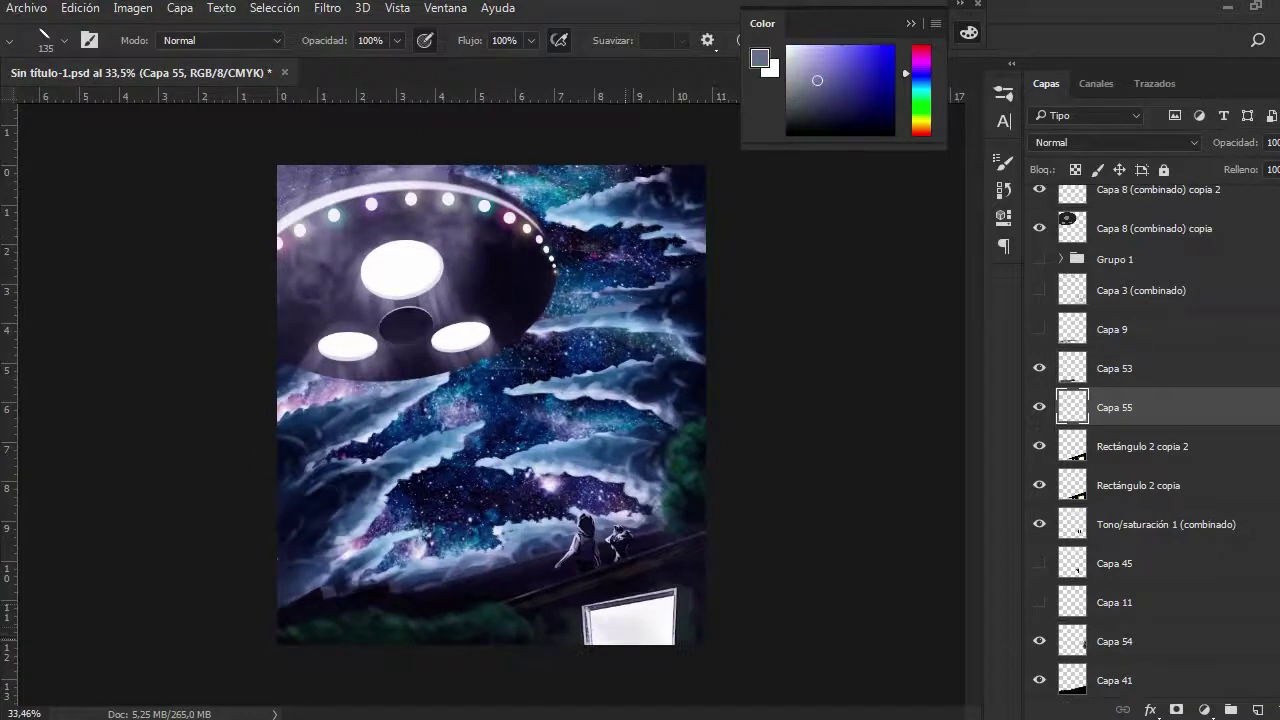
pyautogui.press('F5')
pyautogui.scroll(-3, 870, 430)
# - Add a new layer above all adjustments and choose the hard round size-pressure brush at 24 px
pyautogui.press('F5')
pyautogui.scroll(-2, 490, 400)
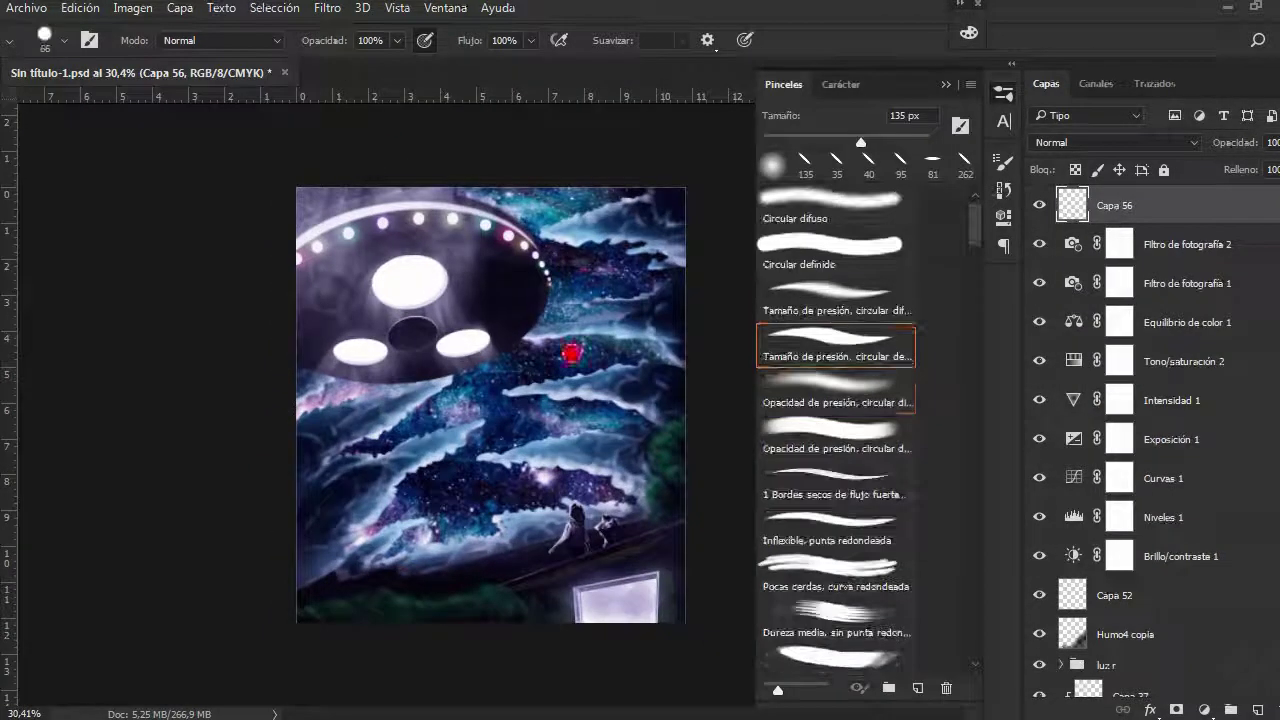
pyautogui.scroll(3, 480, 470)
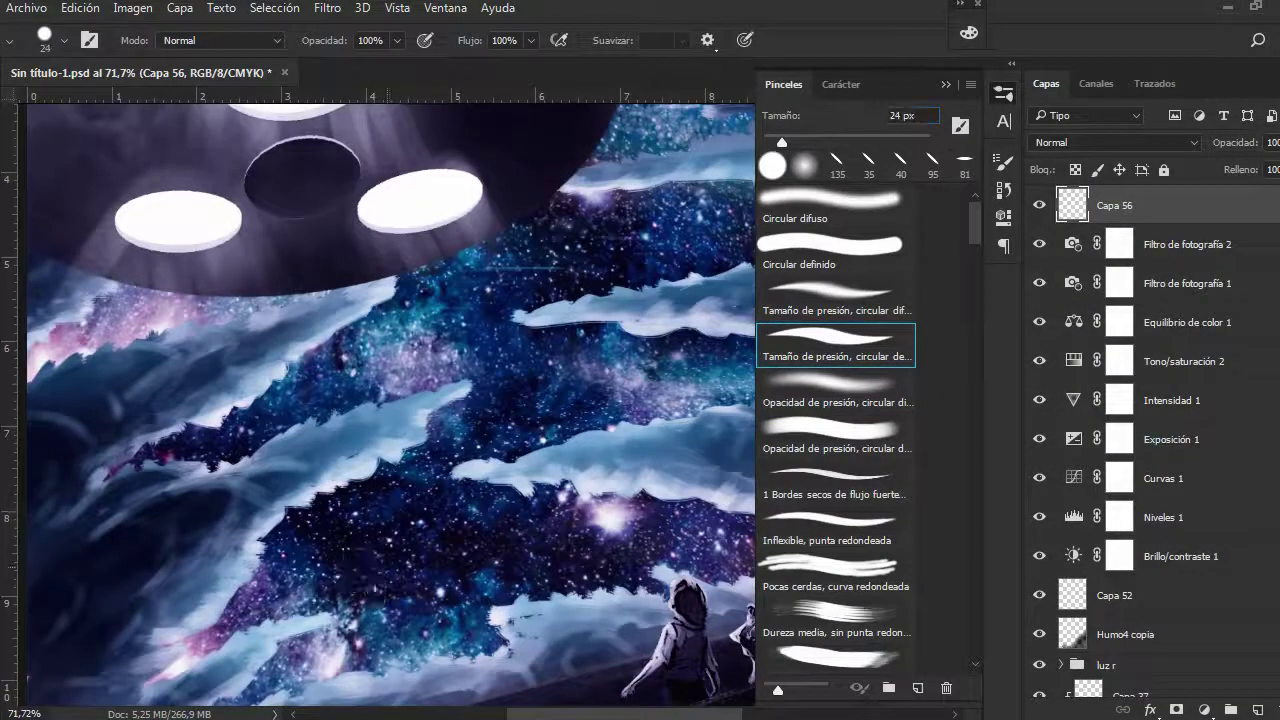
# - Dab small glowing light dots across the starry sky and clouds, and free-transform them
pyautogui.scroll(-5, 390, 400)
pyautogui.hotkey('ctrl', 't')
pyautogui.scroll(5, 390, 400)
pyautogui.press('Return')
pyautogui.scroll(-5, 390, 400)
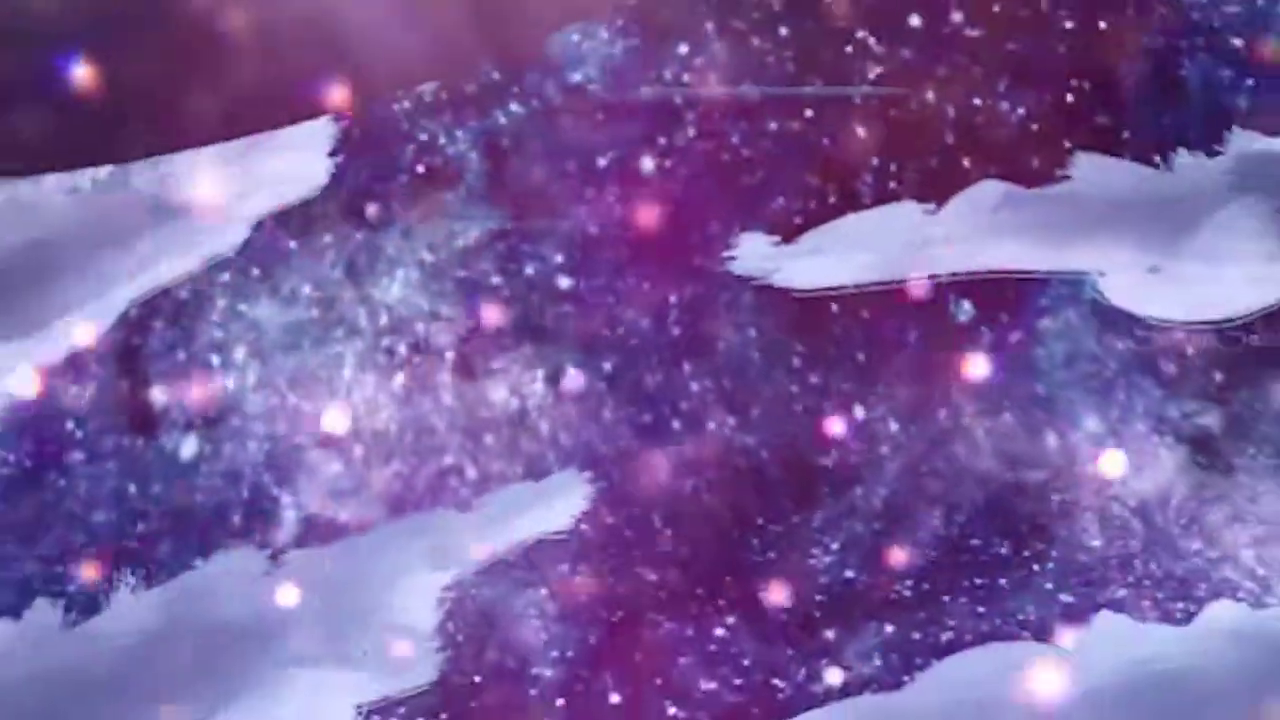